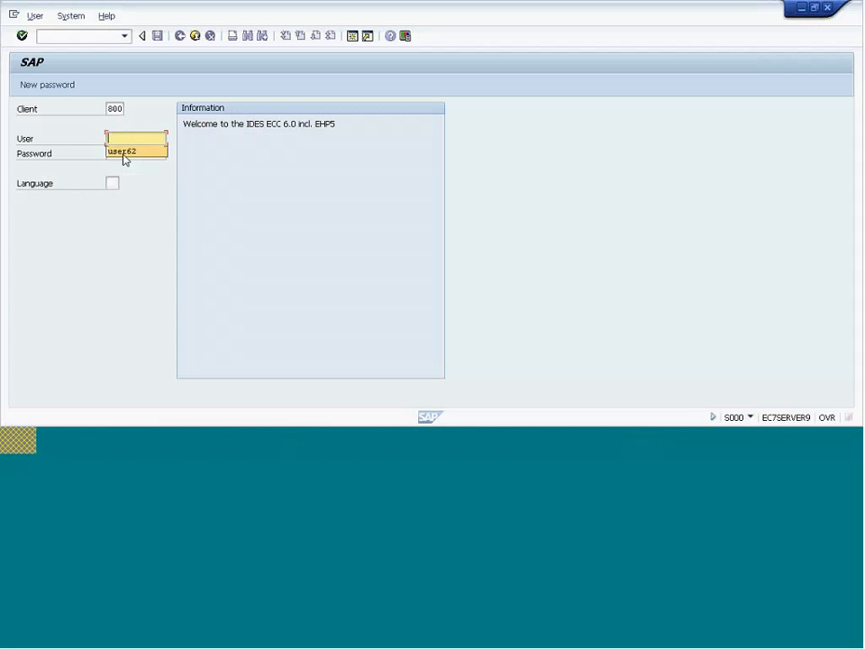
Step: Log on with the suggested user name and the account password, and start transaction MM01 to create a material
{"action": "left_click", "coordinate": [123, 154]}
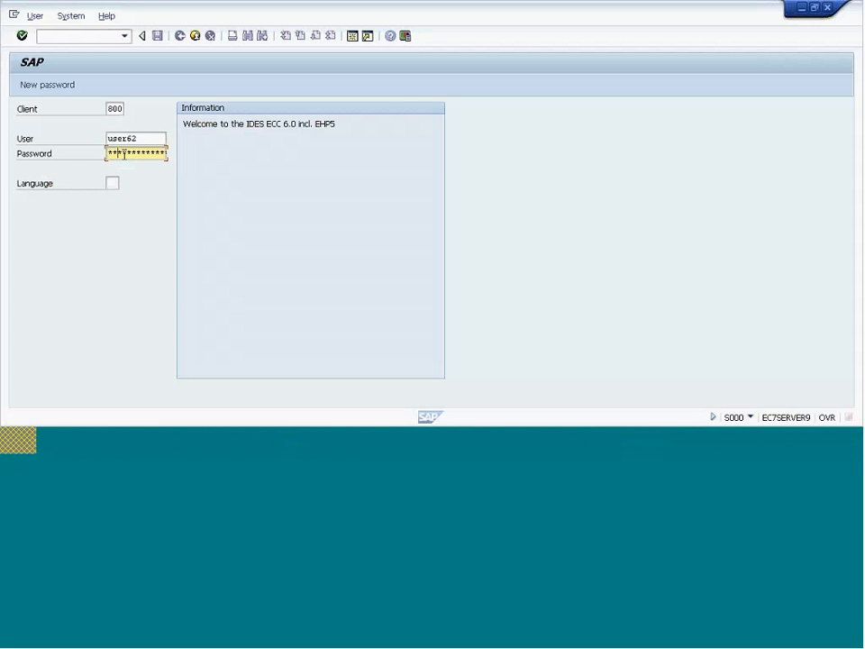
{"action": "key", "text": "Return"}
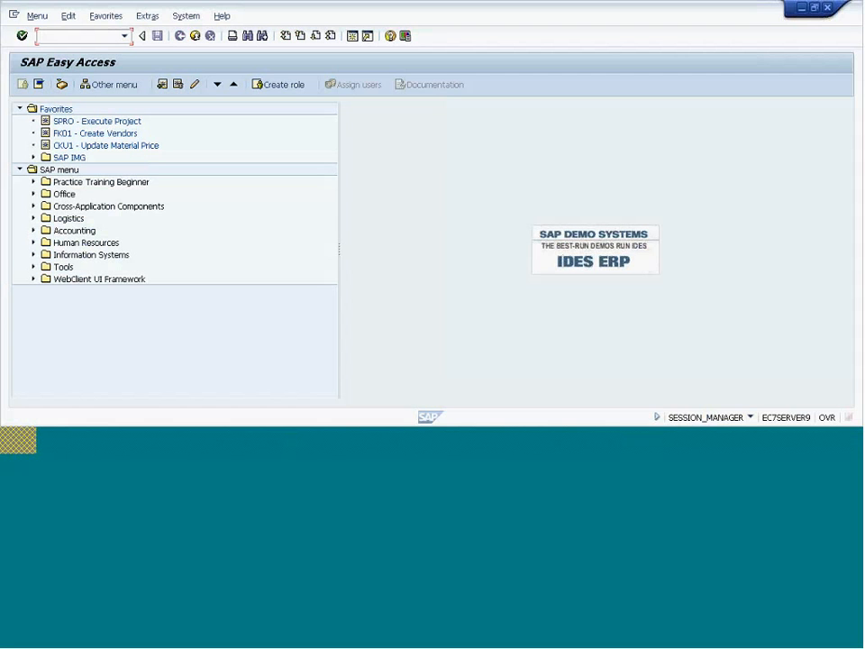
{"action": "type", "text": "/nmm01"}
{"action": "key", "text": "Return"}
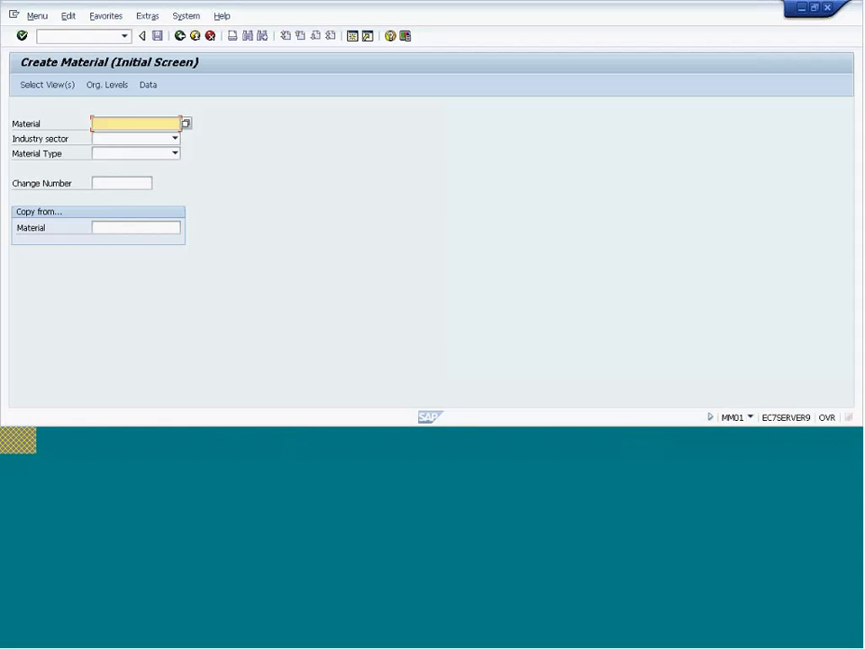
Step: Specify new material RAWMAT008 with industry sector Mechanical Engineering and material type Raw material, and proceed to the view selection
{"action": "left_click", "coordinate": [121, 141]}
{"action": "key", "text": "BackSpace"}
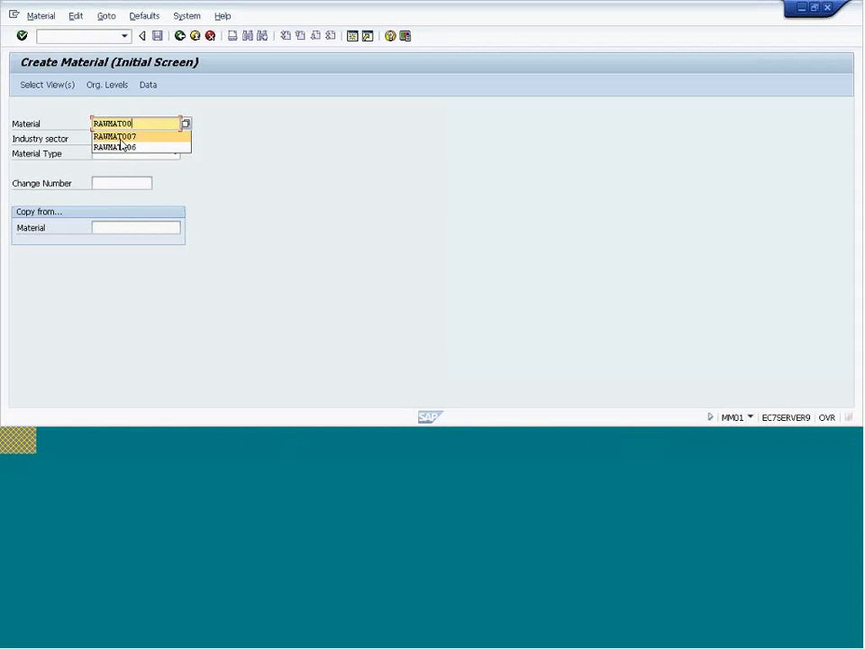
{"action": "type", "text": "8"}
{"action": "key", "text": "Return"}
{"action": "left_click", "coordinate": [124, 141]}
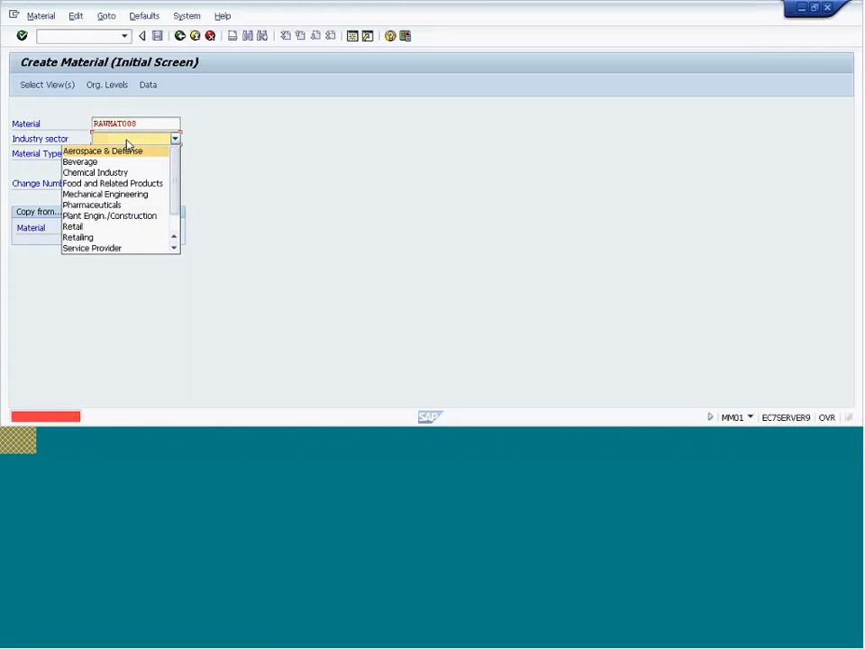
{"action": "left_click", "coordinate": [116, 193]}
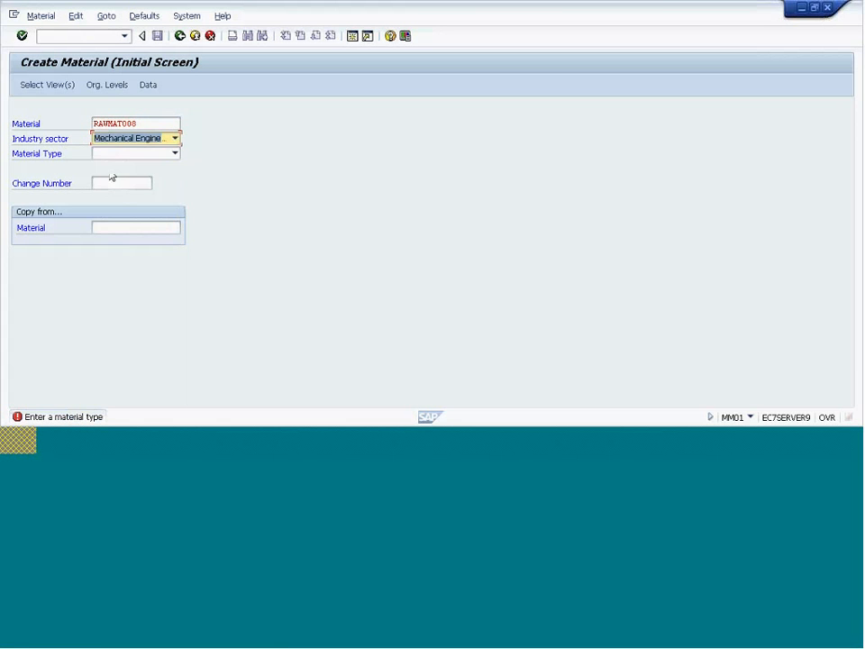
{"action": "left_click", "coordinate": [104, 155]}
{"action": "key", "text": "r"}
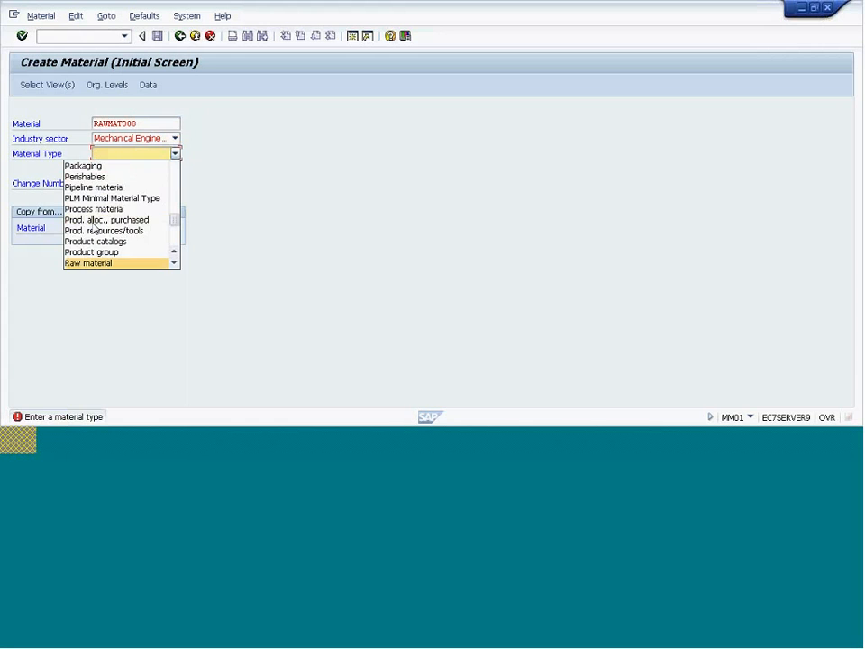
{"action": "key", "text": "Return"}
{"action": "key", "text": "Return"}
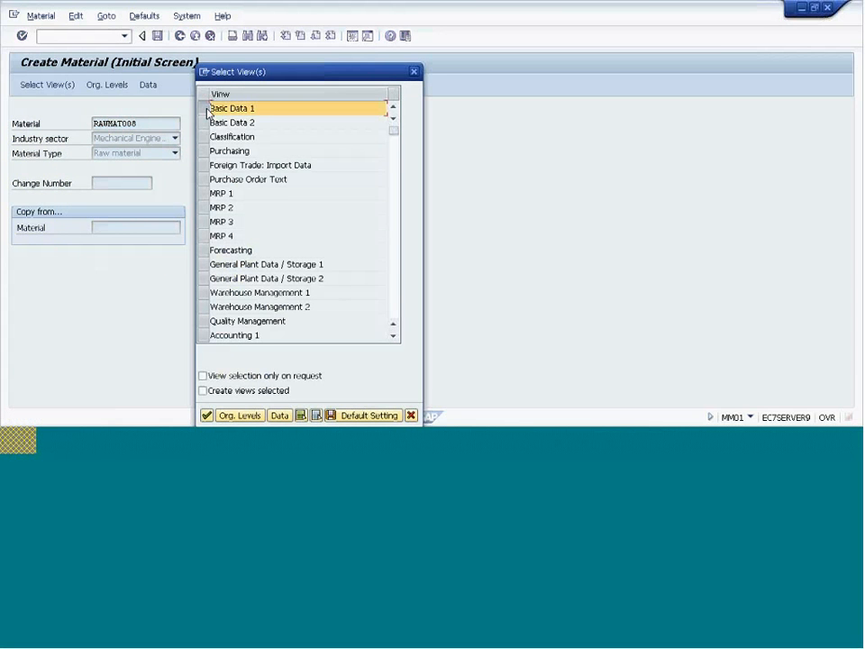
Step: Add the Accounting 1 and Accounting 2 views to the Basic Data 1 selection and confirm the views
{"action": "scroll", "coordinate": [343, 296], "scroll_direction": "down", "scroll_amount": 3}
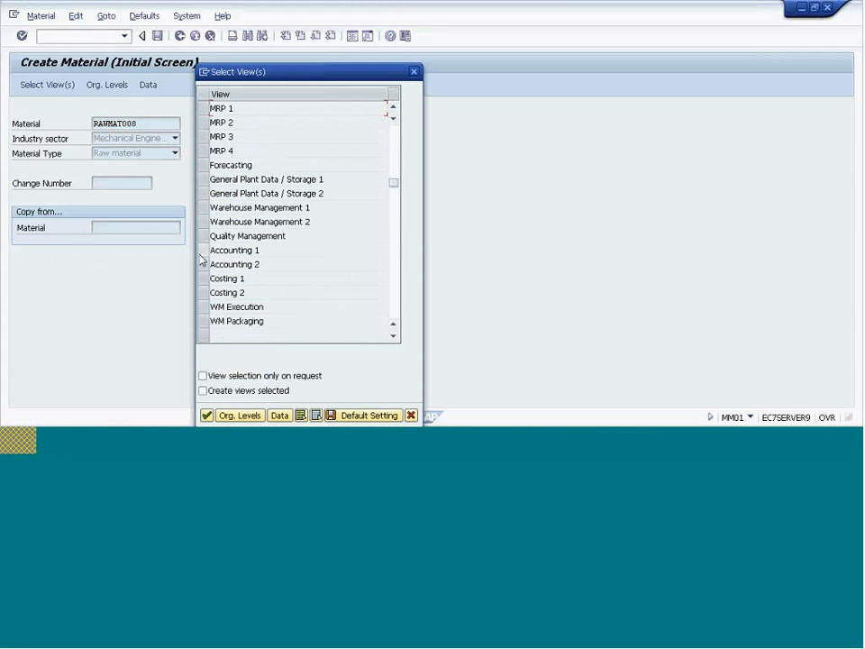
{"action": "left_click", "coordinate": [202, 253]}
{"action": "left_click", "coordinate": [203, 264]}
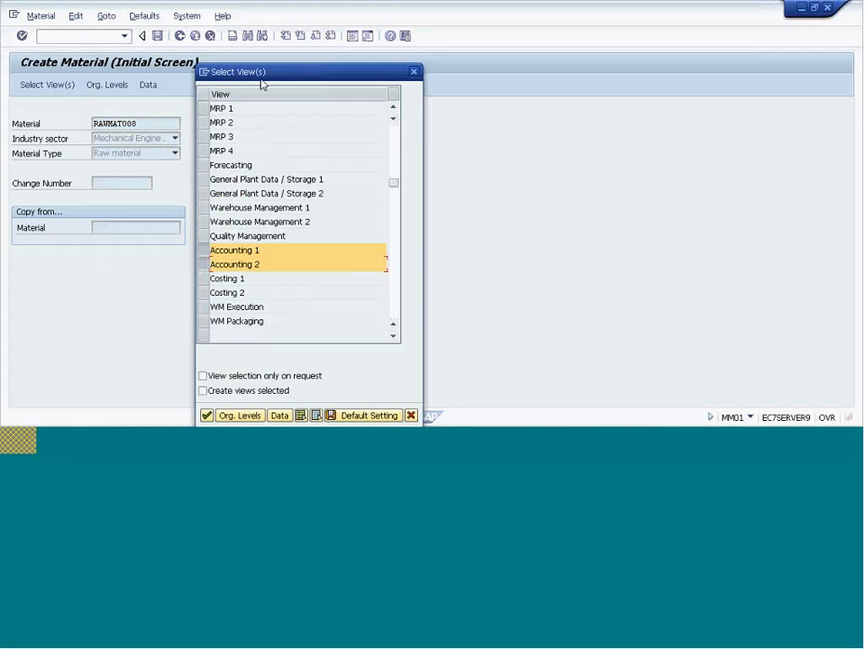
{"action": "left_click_drag", "start_coordinate": [269, 72], "coordinate": [276, 56]}
{"action": "left_click", "coordinate": [213, 399]}
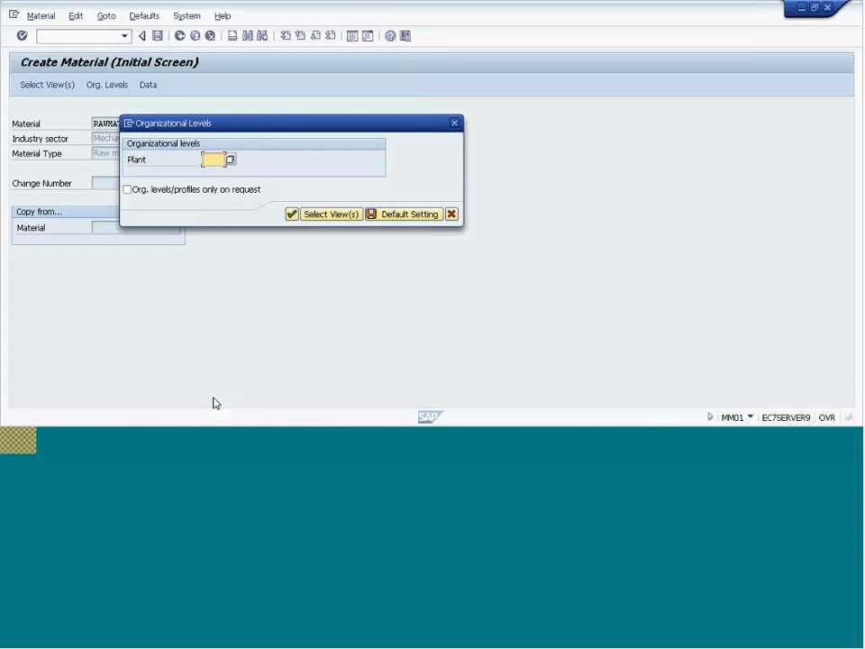
Step: Set the organizational level to plant 3000 for the new material
{"action": "type", "text": "30"}
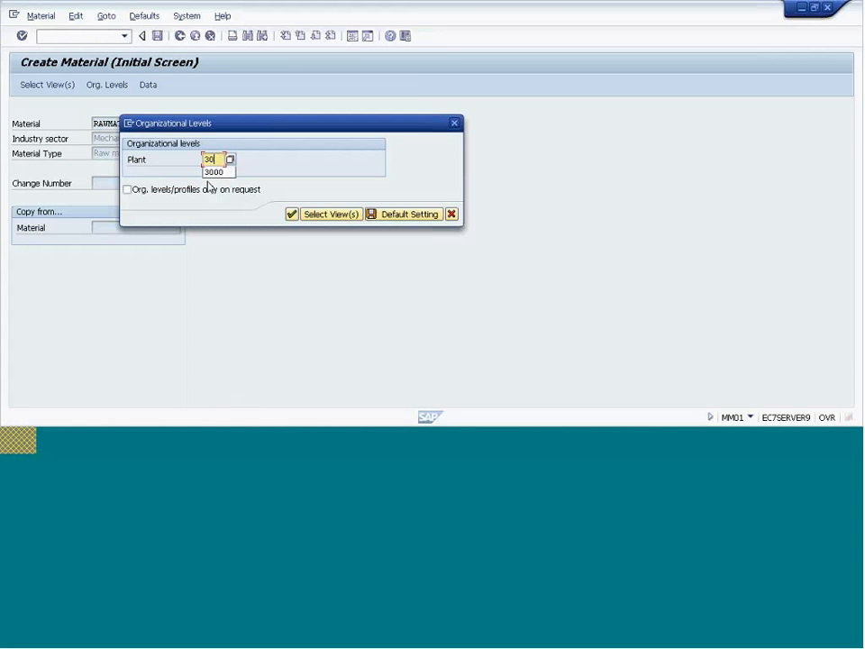
{"action": "type", "text": "00"}
{"action": "key", "text": "Return"}
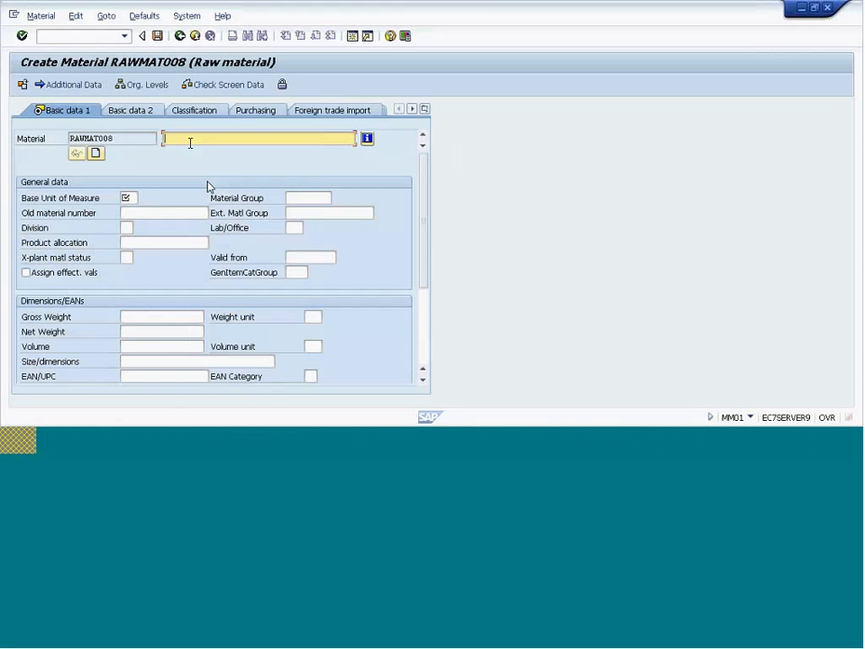
Step: Describe the material as "Raw Material with MVP" and set its base unit of measure to EA
{"action": "type", "text": "Ra"}
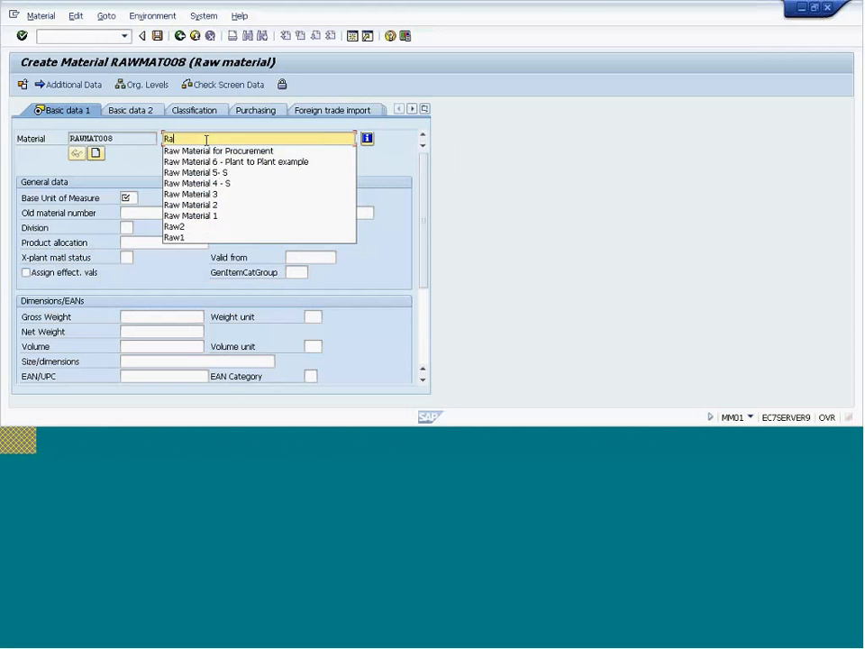
{"action": "type", "text": "w Mat"}
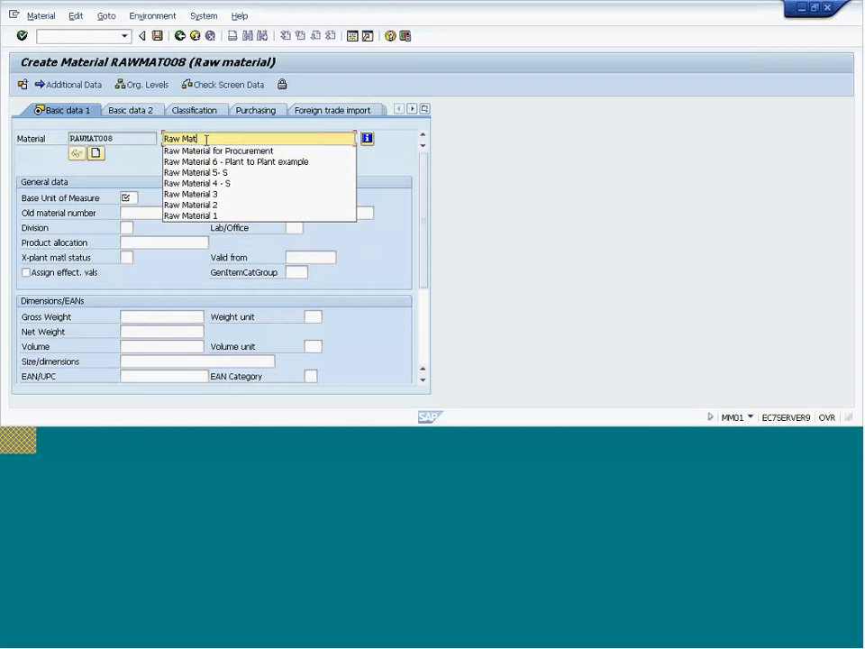
{"action": "type", "text": "erial with M"}
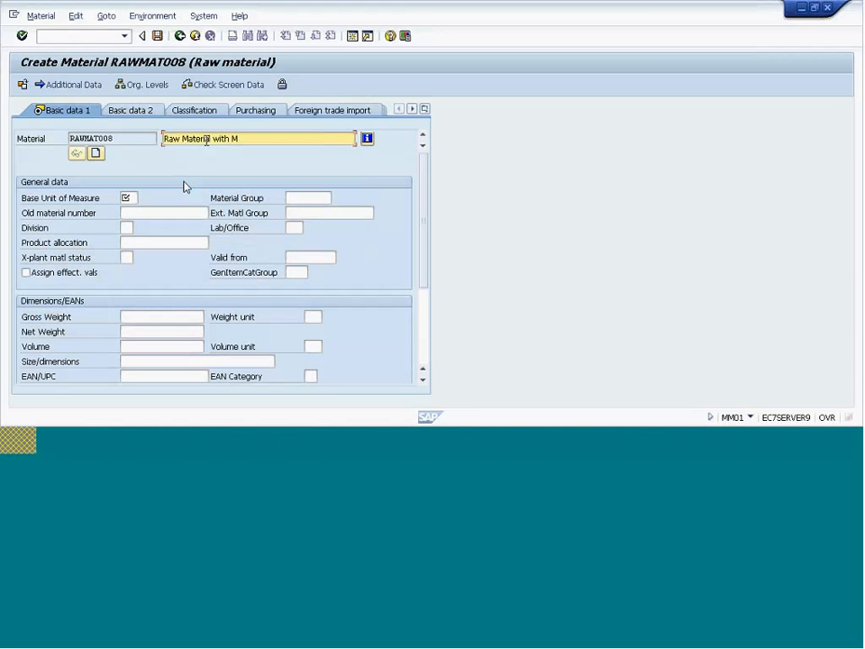
{"action": "type", "text": "VP"}
{"action": "left_click", "coordinate": [184, 187]}
{"action": "left_click", "coordinate": [128, 199]}
{"action": "type", "text": "e"}
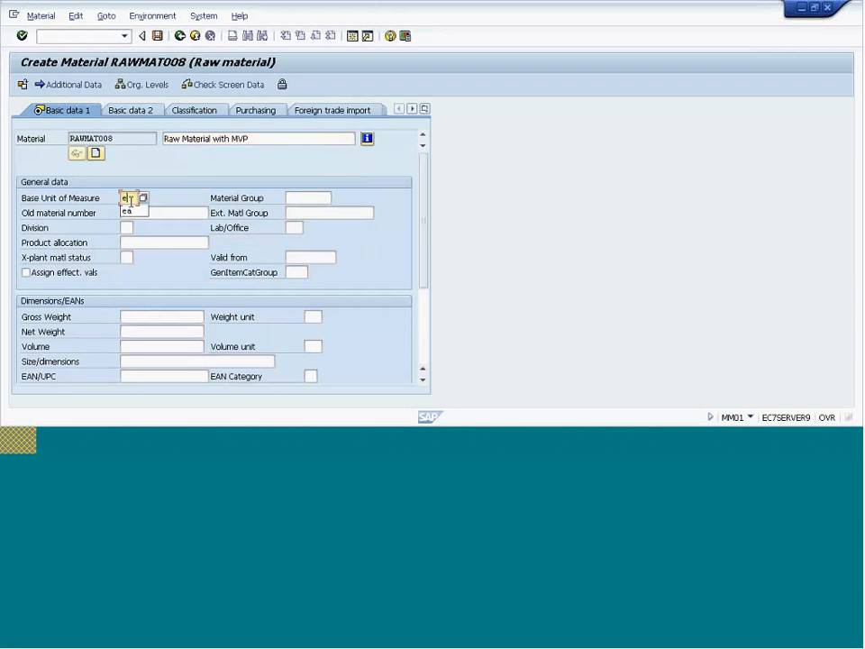
{"action": "type", "text": "a"}
{"action": "key", "text": "Return"}
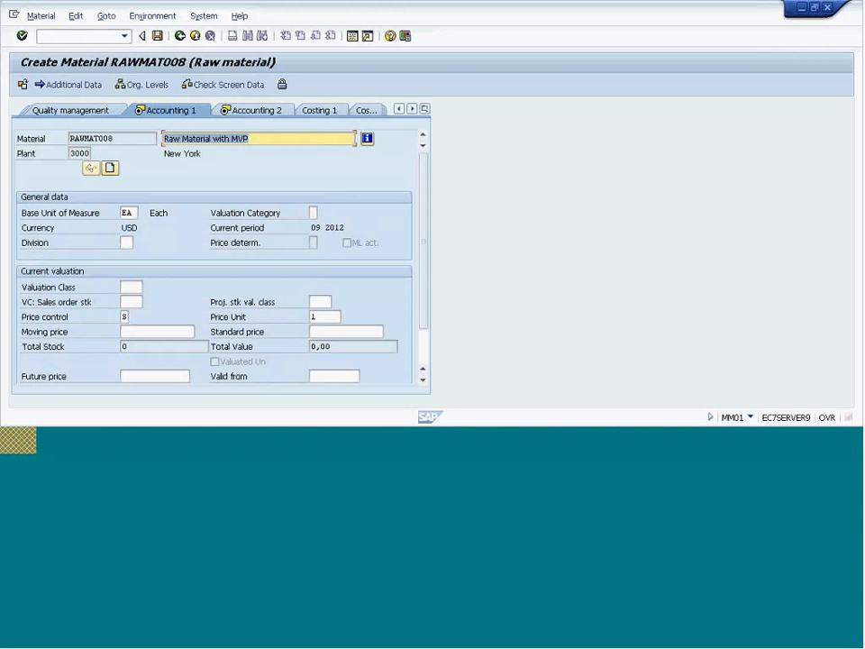
Step: Assign valuation class 3000 (Raw materials 1) and set the price control to V in the material's current valuation
{"action": "left_click", "coordinate": [145, 284]}
{"action": "left_click", "coordinate": [146, 287]}
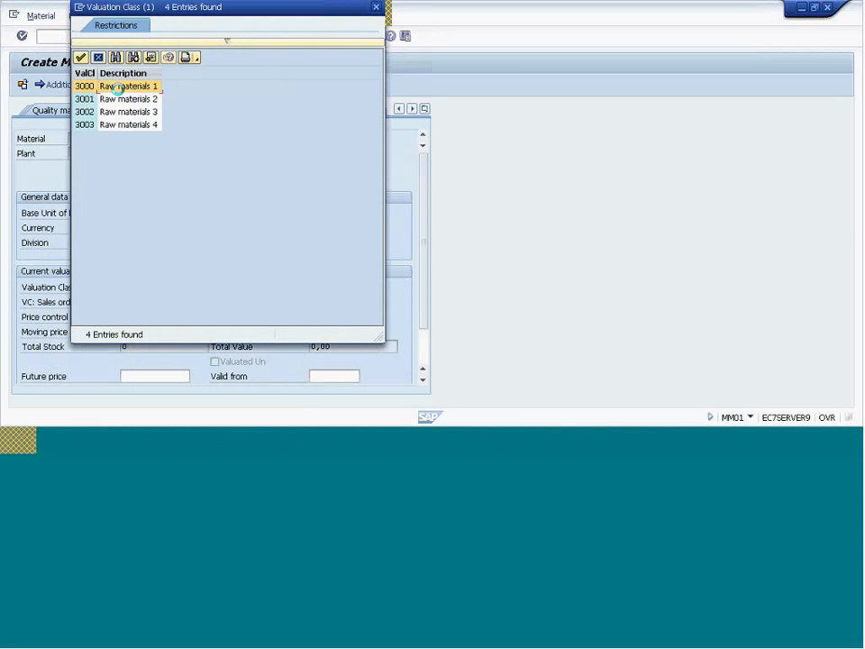
{"action": "double_click", "coordinate": [117, 87]}
{"action": "left_click", "coordinate": [126, 317]}
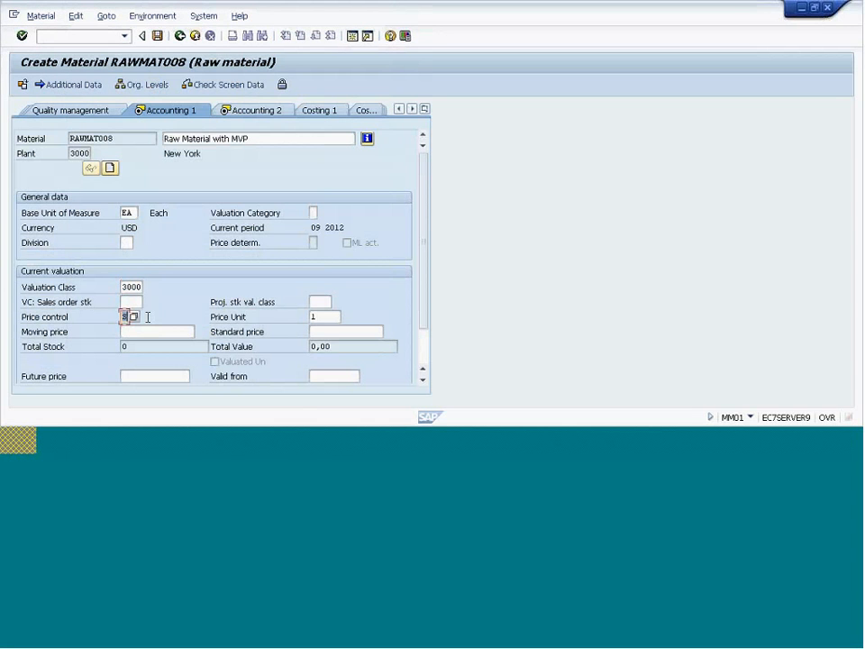
{"action": "type", "text": "v"}
{"action": "left_click", "coordinate": [182, 316]}
{"action": "left_click", "coordinate": [151, 333]}
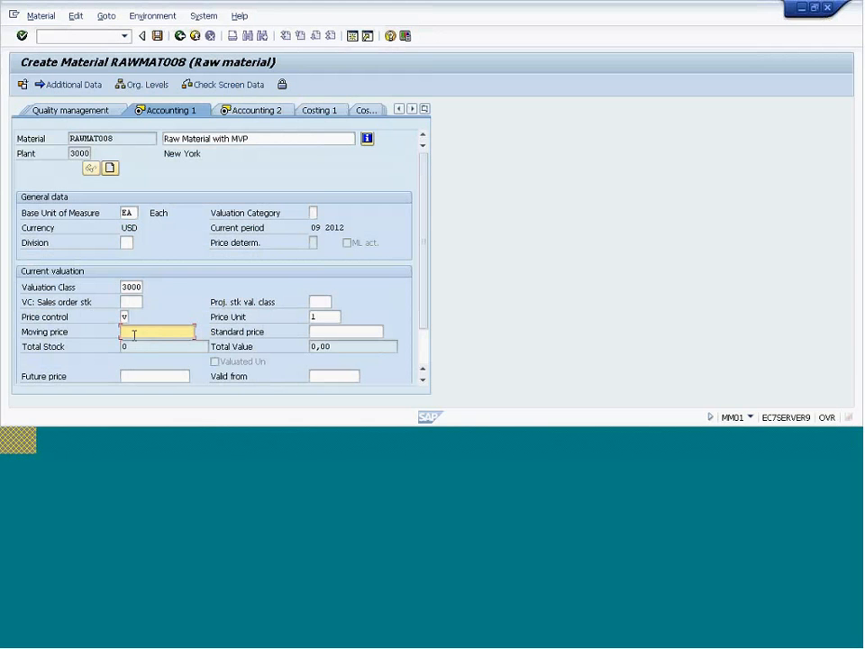
Step: Accept the accounting data with the moving price left empty and save the new material
{"action": "key", "text": "Return"}
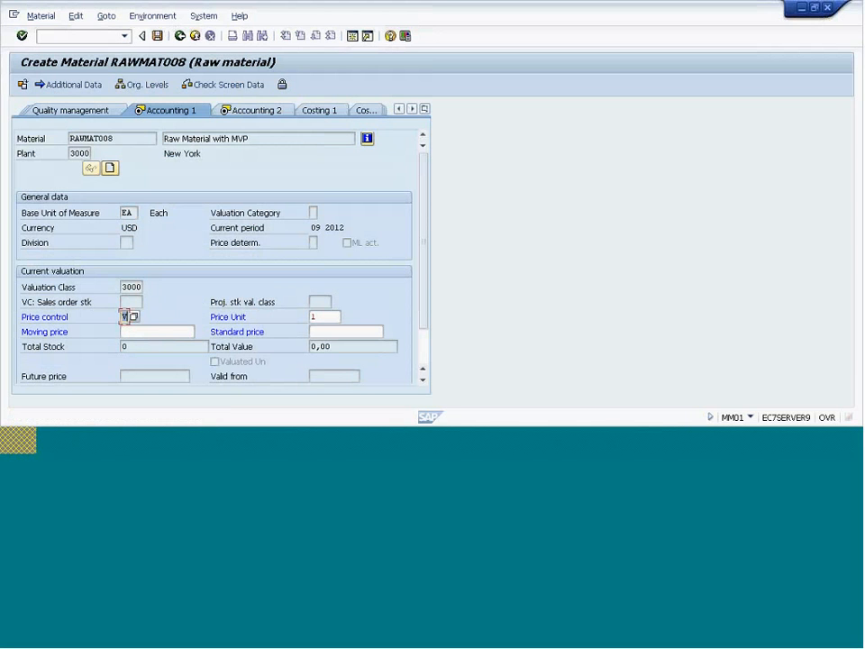
{"action": "key", "text": "Return"}
{"action": "key", "text": "Return"}
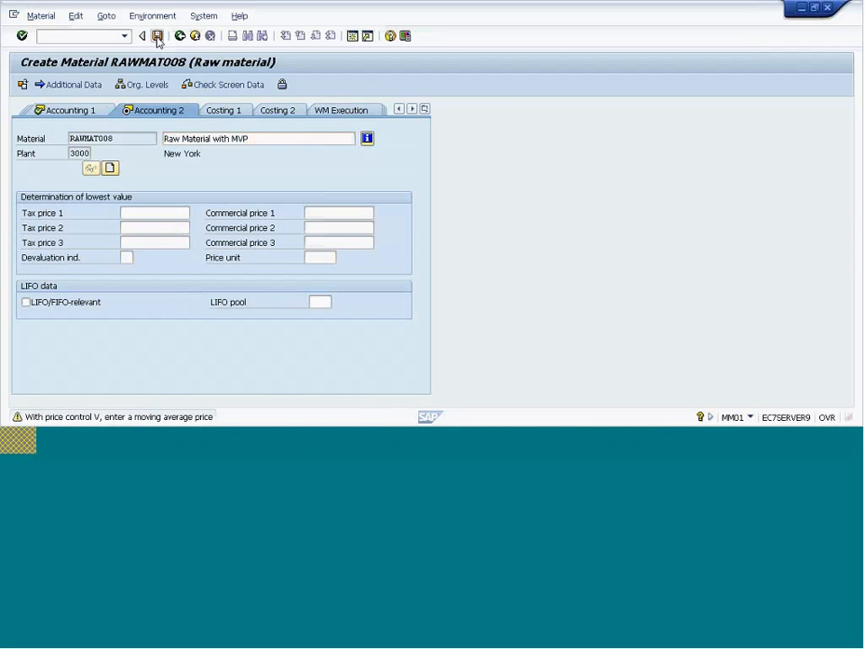
{"action": "left_click", "coordinate": [157, 36]}
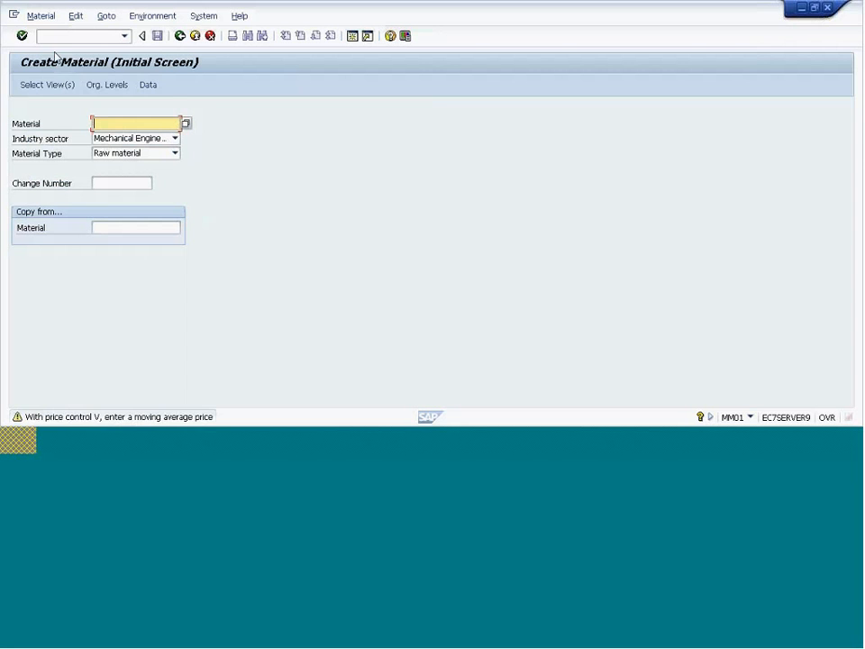
Step: Open material RAWMAT008 for immediate change in its Accounting 1 view for plant 3000
{"action": "left_click", "coordinate": [40, 16]}
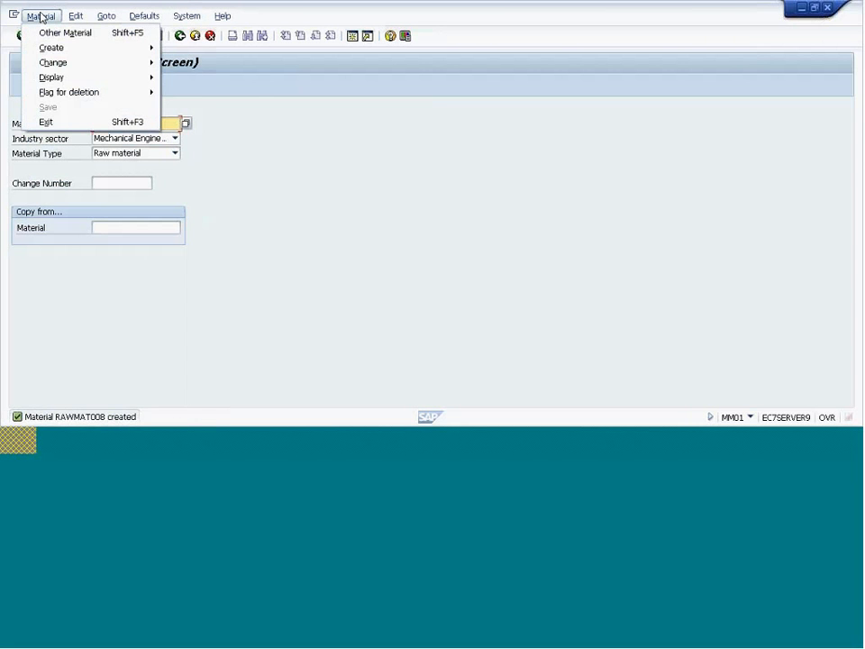
{"action": "mouse_move", "coordinate": [52, 62]}
{"action": "left_click", "coordinate": [184, 62]}
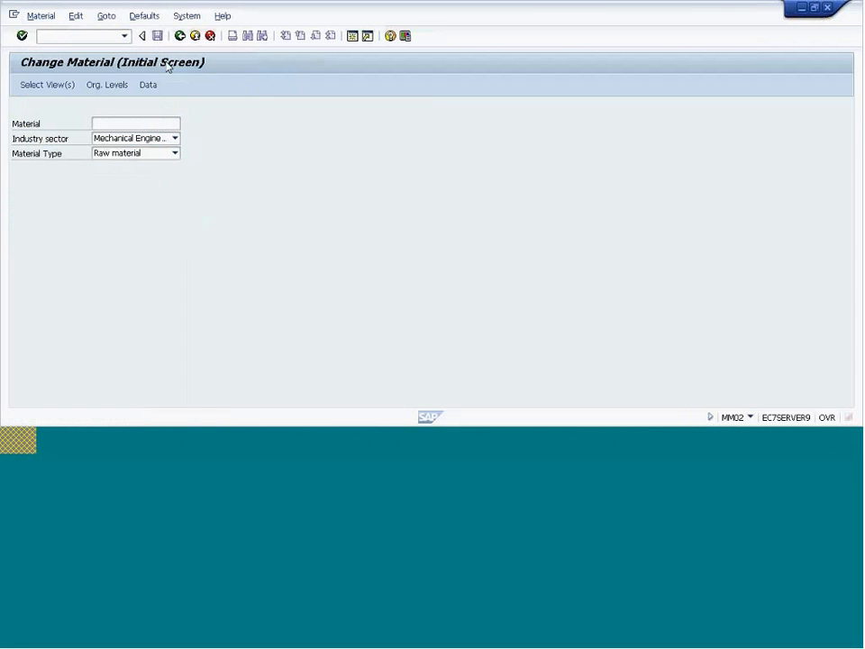
{"action": "key", "text": "Return"}
{"action": "left_click", "coordinate": [207, 202]}
{"action": "key", "text": "Return"}
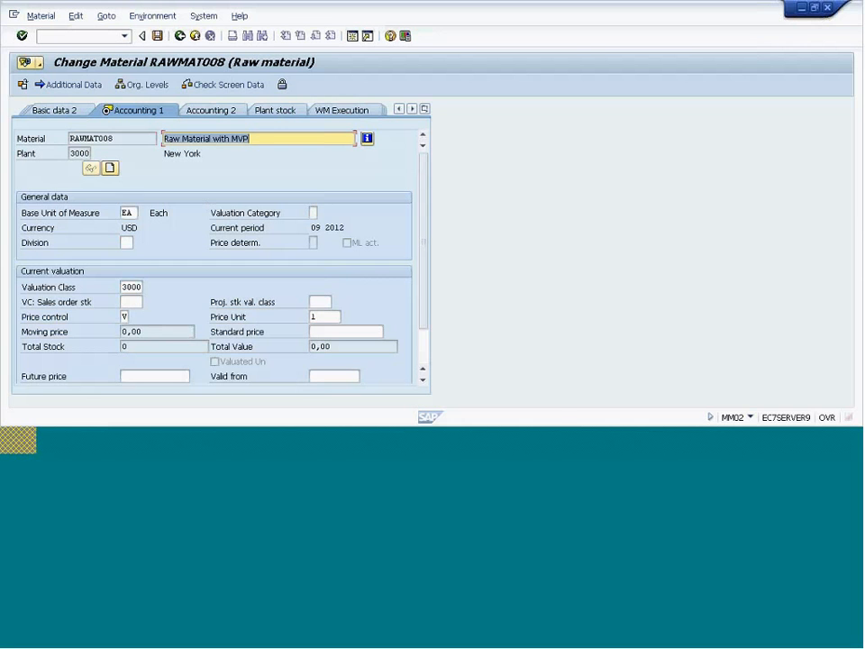
Step: Check the material's price control and moving price, and return to the SAP Easy Access screen without changes
{"action": "left_click_drag", "start_coordinate": [140, 333], "coordinate": [113, 335]}
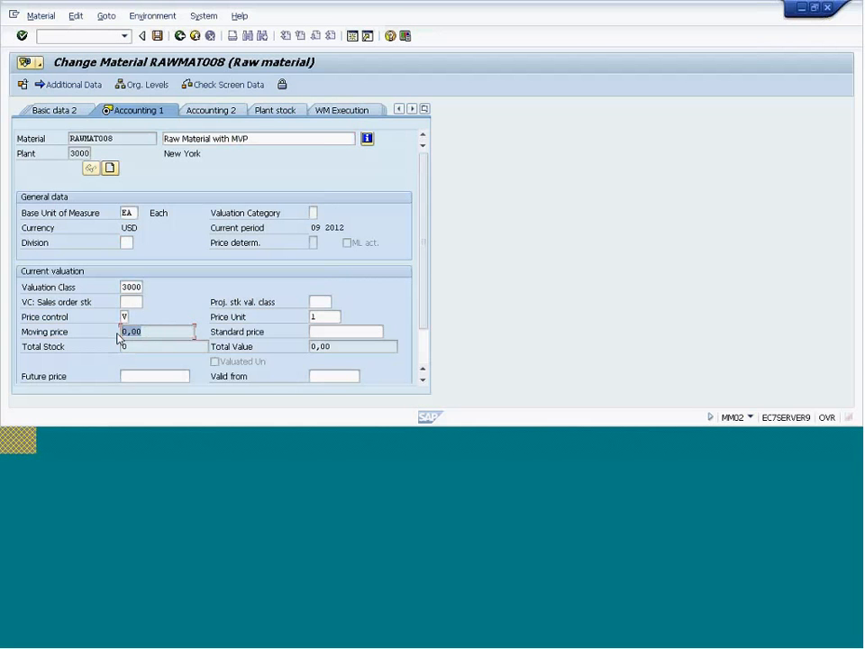
{"action": "left_click", "coordinate": [125, 316]}
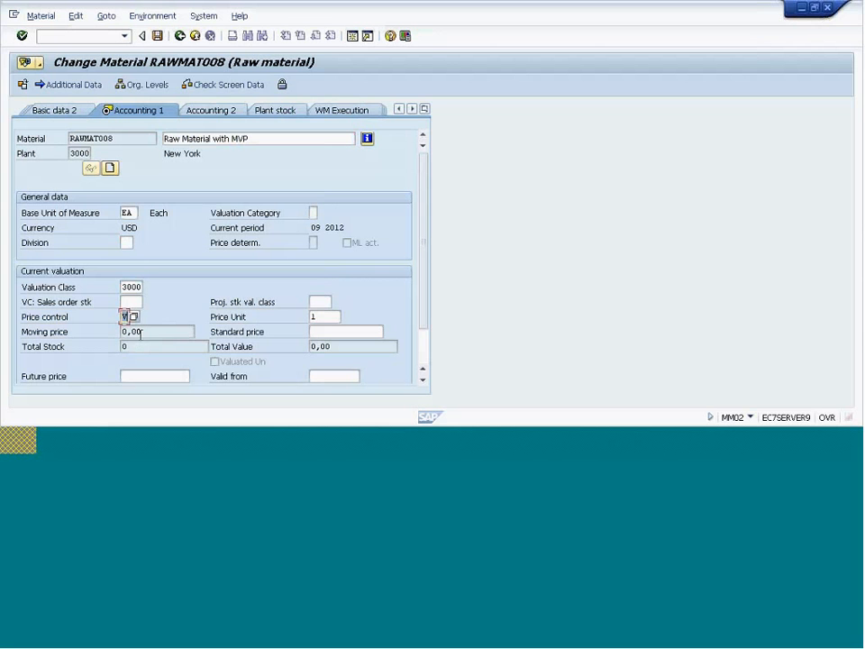
{"action": "left_click_drag", "start_coordinate": [147, 334], "coordinate": [115, 337]}
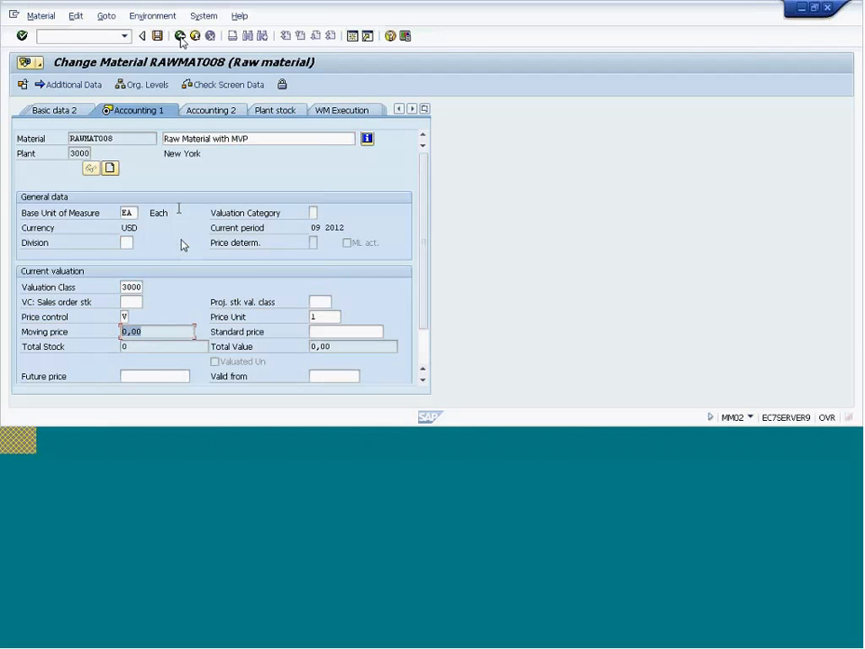
{"action": "left_click", "coordinate": [180, 37]}
{"action": "left_click", "coordinate": [180, 37]}
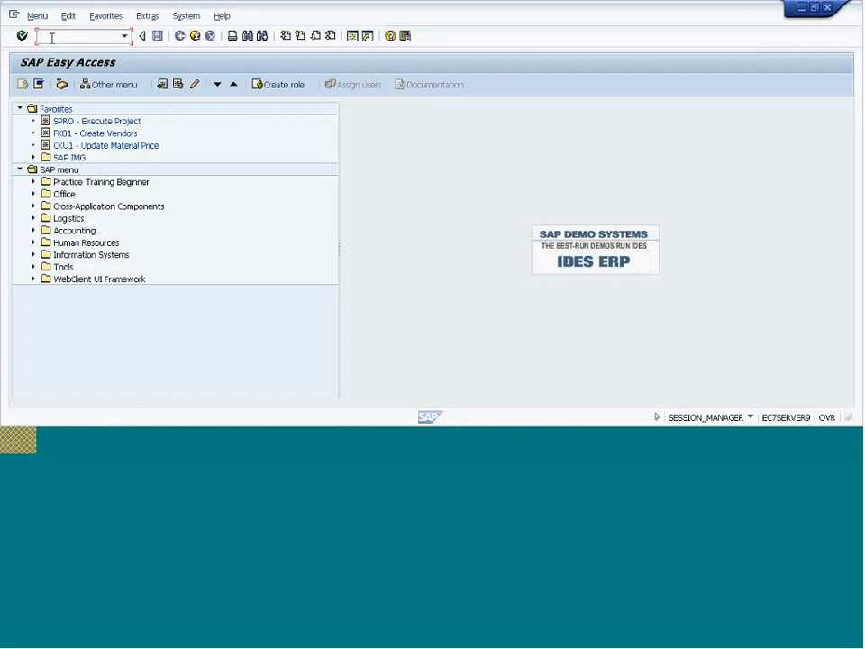
Step: Start a goods receipt in transaction MB1C with movement type 561, plant 3000 and storage location 0001
{"action": "type", "text": "mb1c"}
{"action": "key", "text": "Return"}
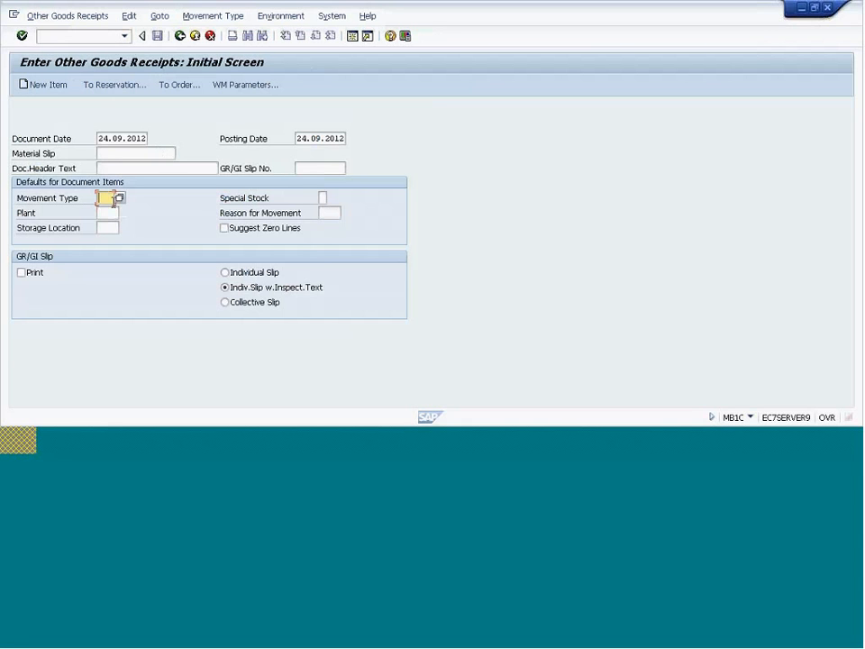
{"action": "type", "text": "561"}
{"action": "left_click", "coordinate": [108, 212]}
{"action": "type", "text": "300"}
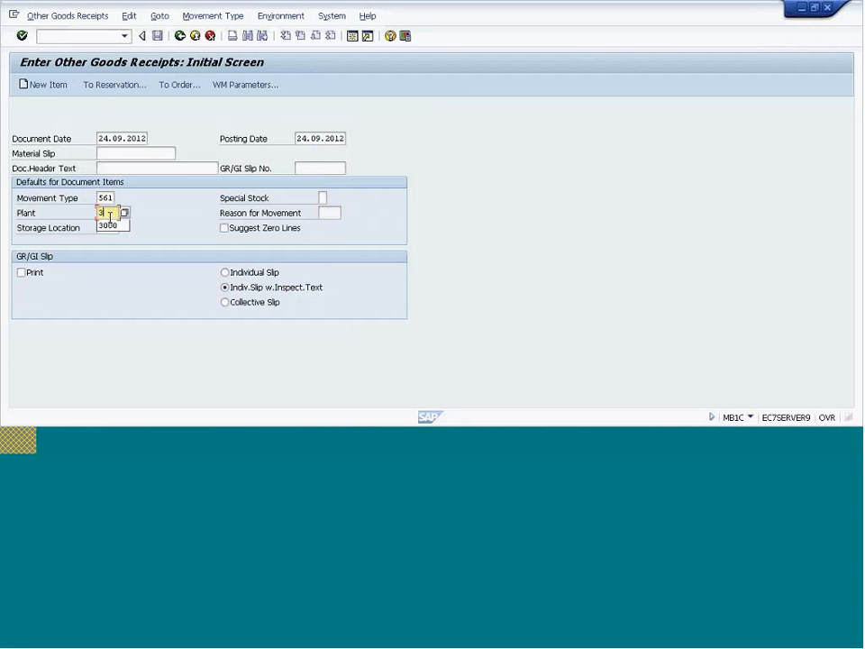
{"action": "type", "text": "0"}
{"action": "left_click", "coordinate": [108, 227]}
{"action": "type", "text": "0001"}
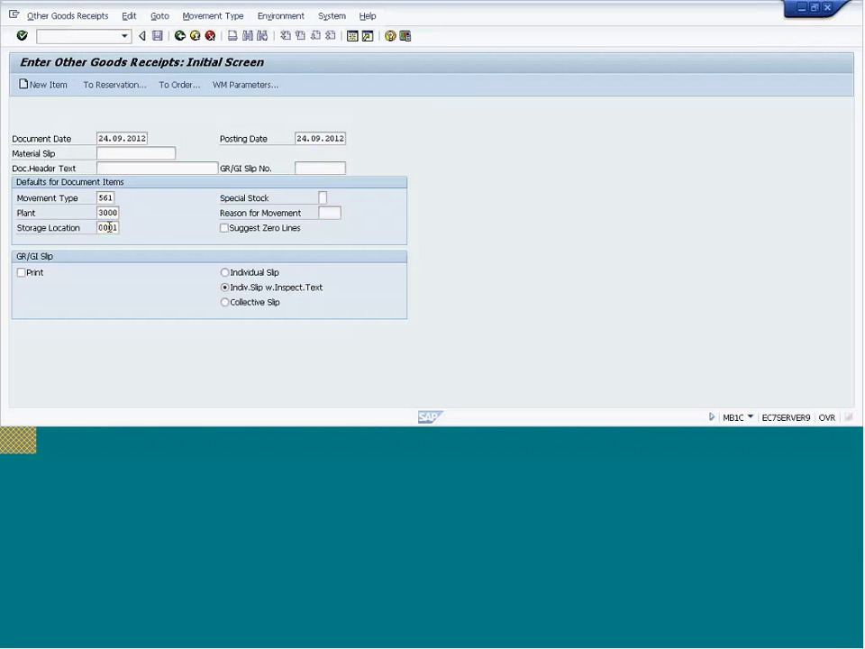
{"action": "key", "text": "Return"}
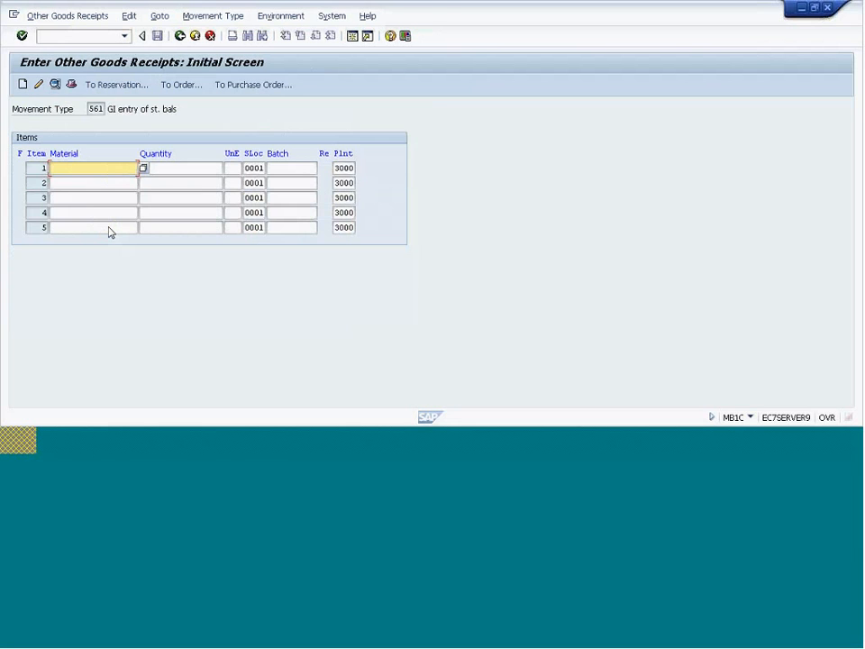
Step: Enter material RAWMAT008 with quantity 10 as the first item of the goods receipt
{"action": "left_click", "coordinate": [73, 168]}
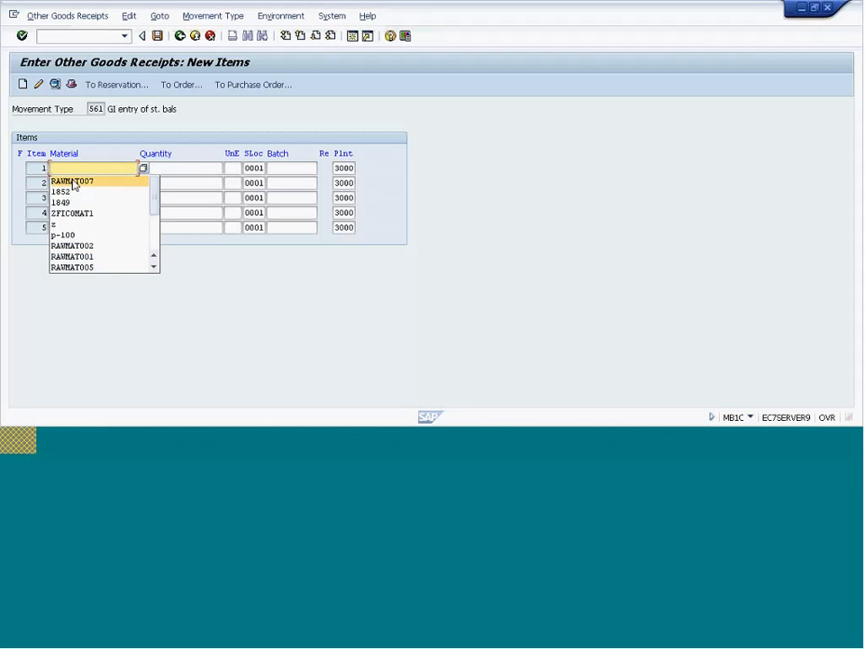
{"action": "left_click", "coordinate": [73, 181]}
{"action": "key", "text": "BackSpace"}
{"action": "type", "text": "8"}
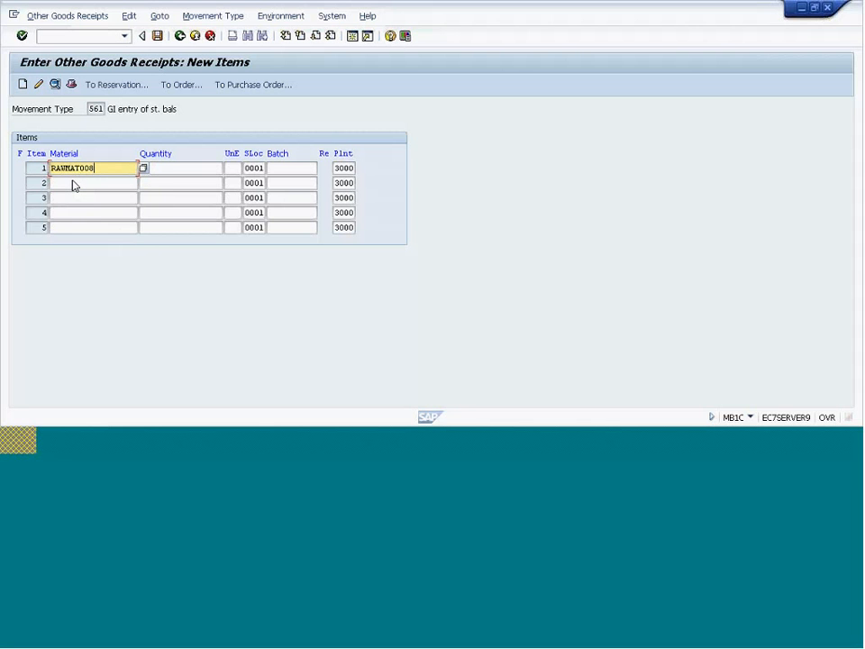
{"action": "left_click", "coordinate": [186, 165]}
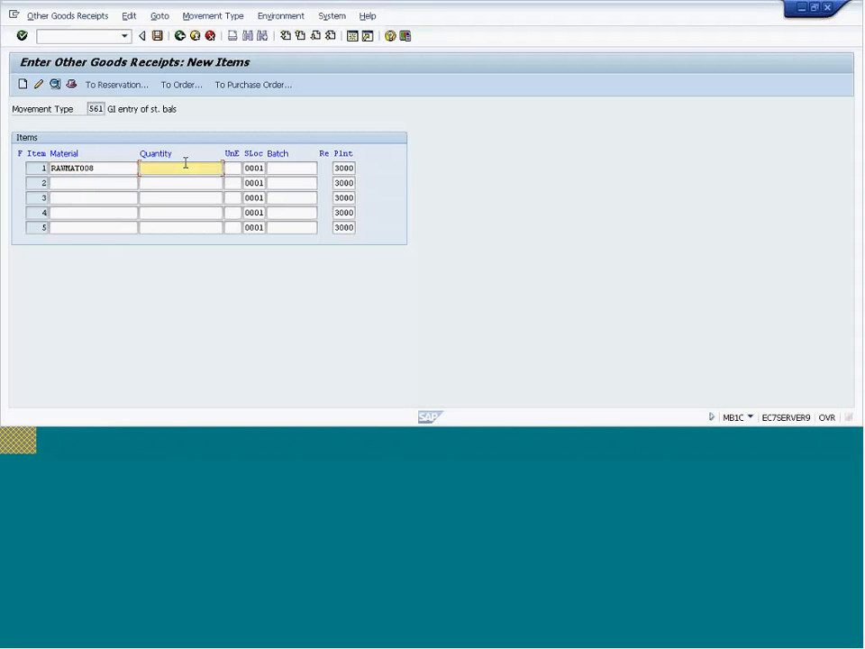
{"action": "type", "text": "10"}
{"action": "key", "text": "Return"}
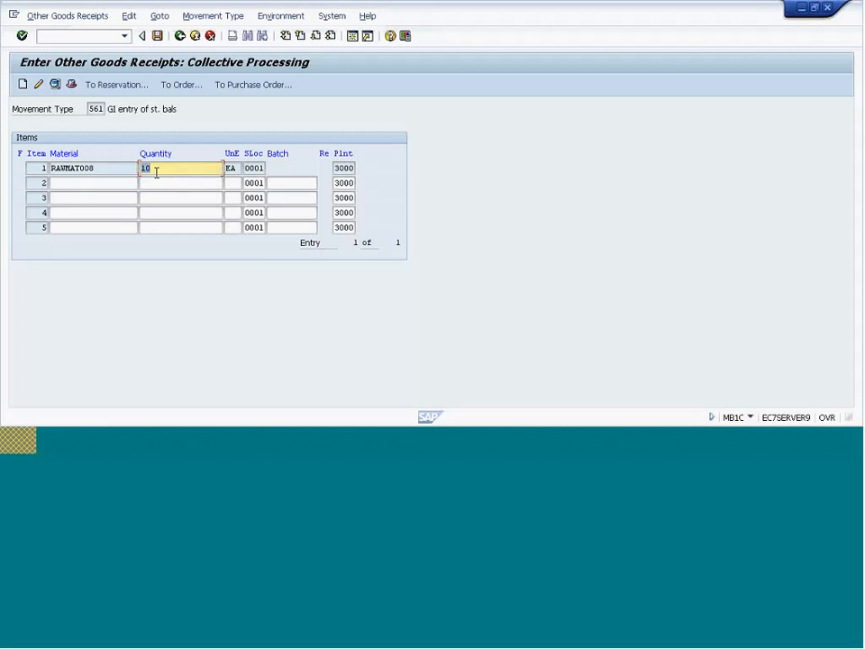
Step: Open the item's details, set the amount in local currency to 1000, and post the goods receipt
{"action": "key", "text": "Return"}
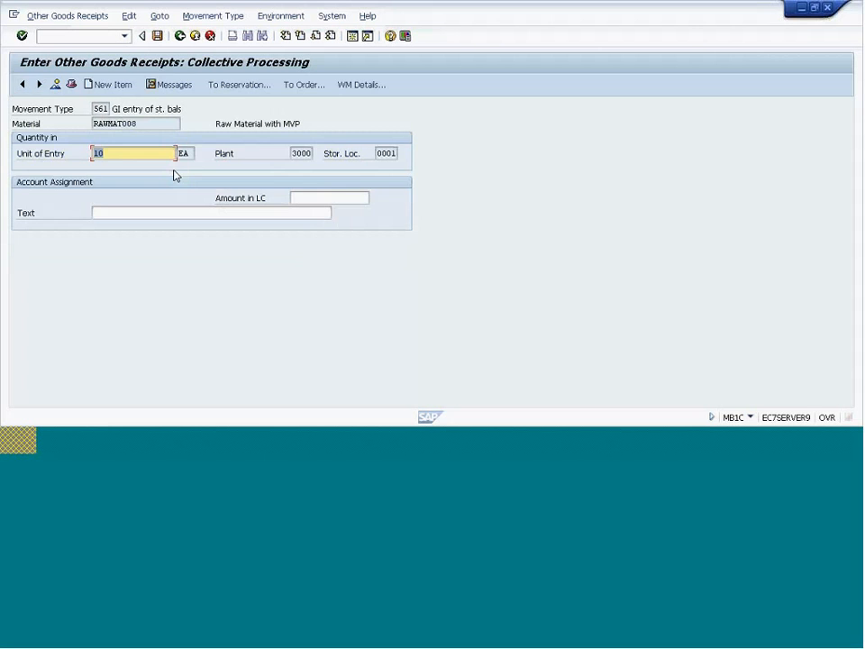
{"action": "left_click", "coordinate": [309, 197]}
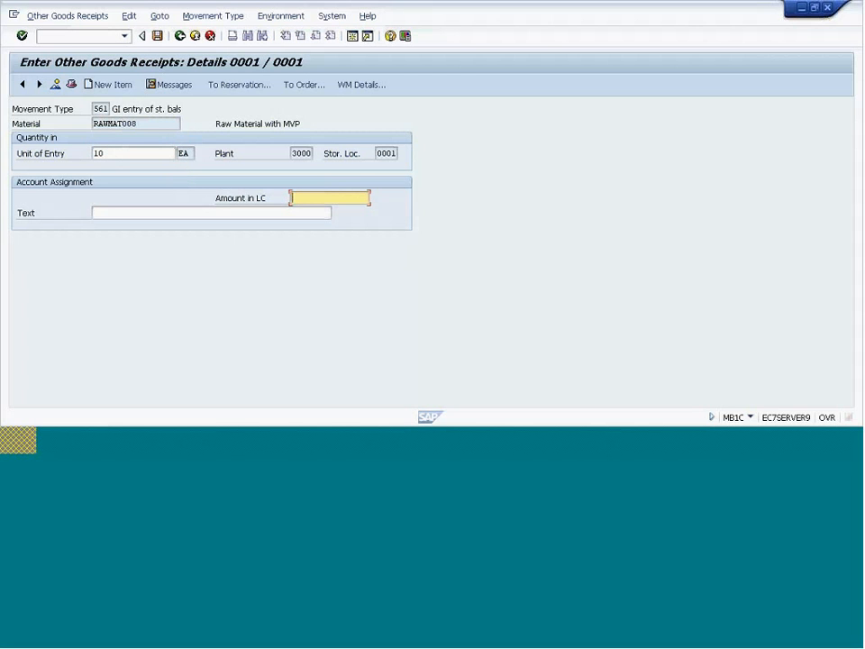
{"action": "type", "text": "1"}
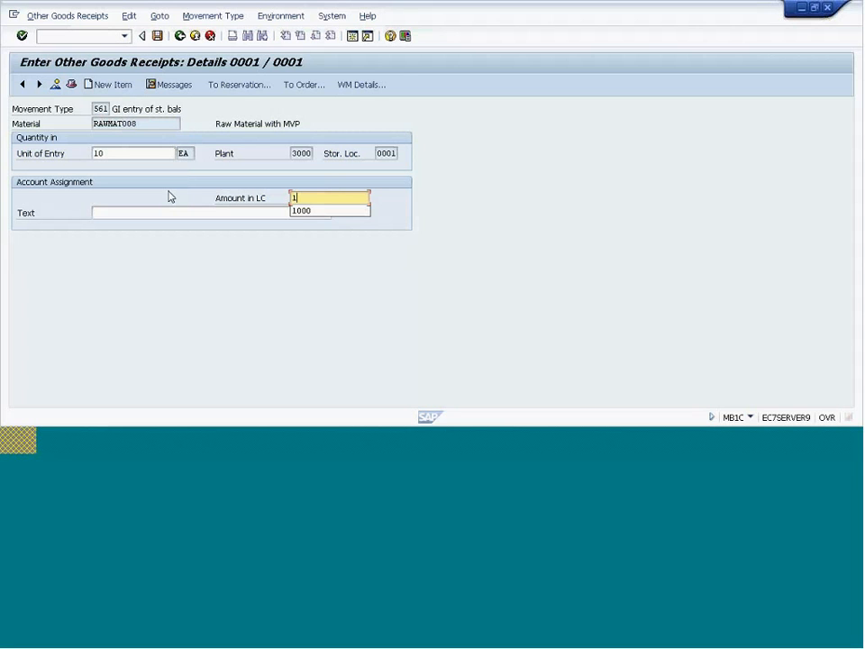
{"action": "type", "text": "000"}
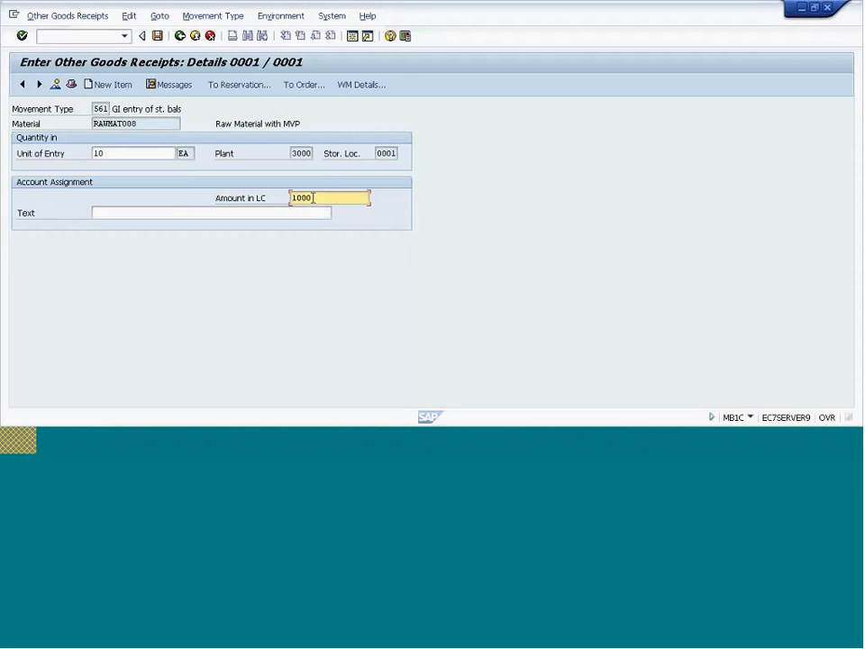
{"action": "key", "text": "Return"}
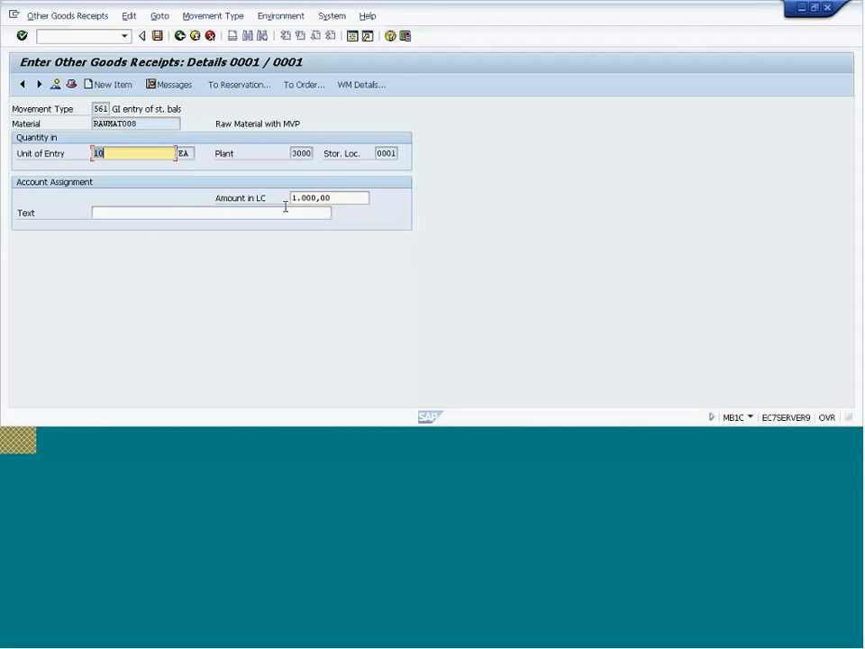
{"action": "left_click", "coordinate": [158, 37]}
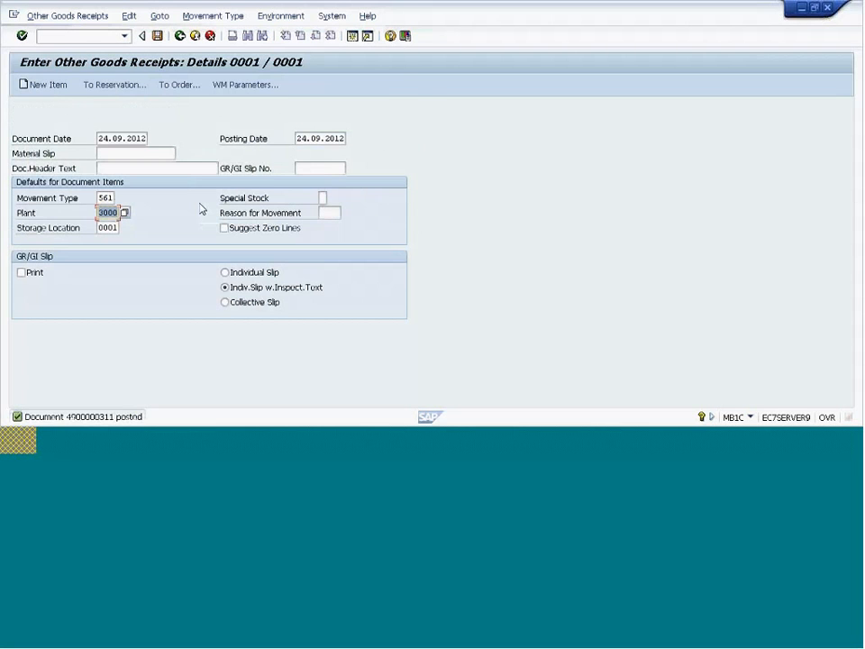
Step: Display the posted material document in transaction MB03 and examine both line items of its accounting document
{"action": "left_click", "coordinate": [75, 37]}
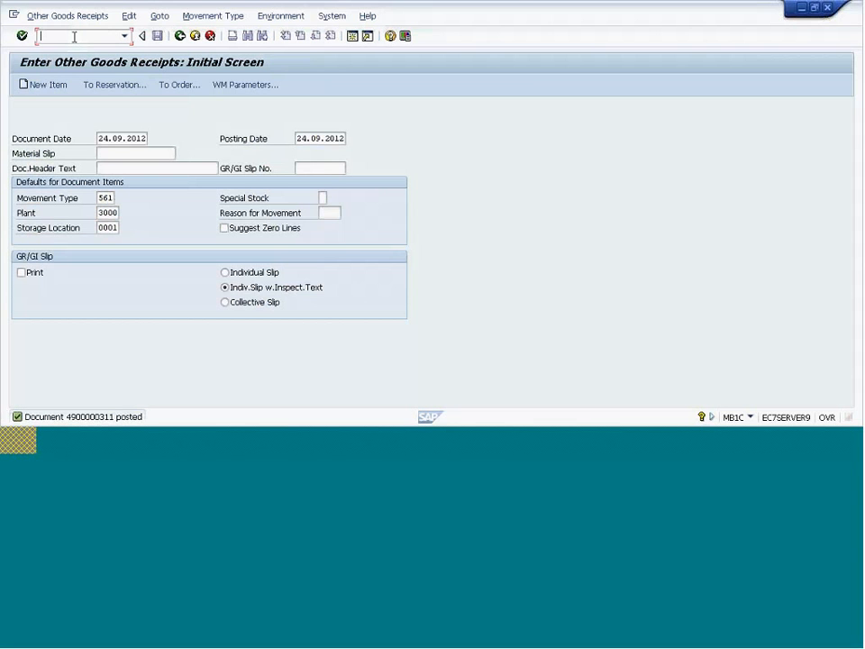
{"action": "type", "text": "/nmb03"}
{"action": "key", "text": "Return"}
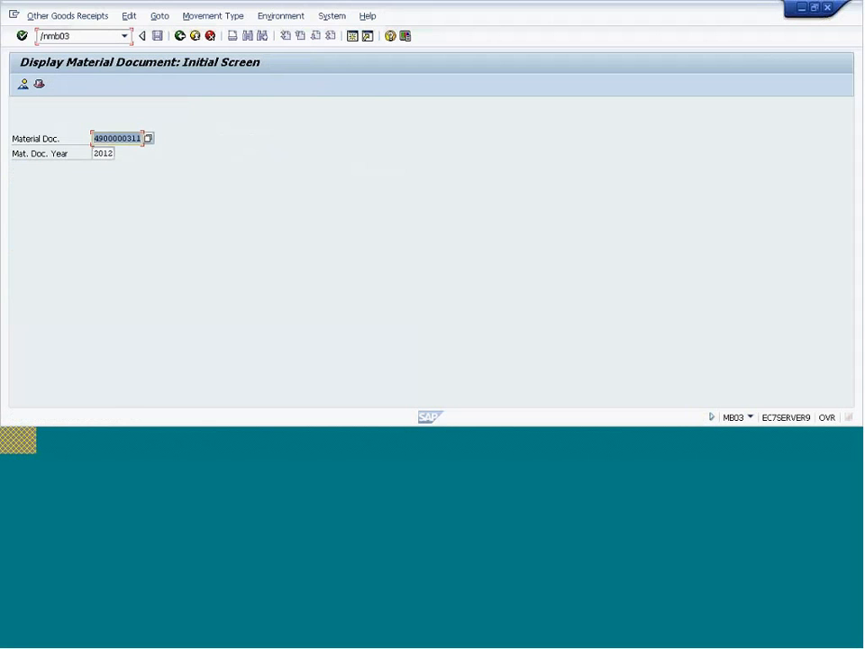
{"action": "key", "text": "Return"}
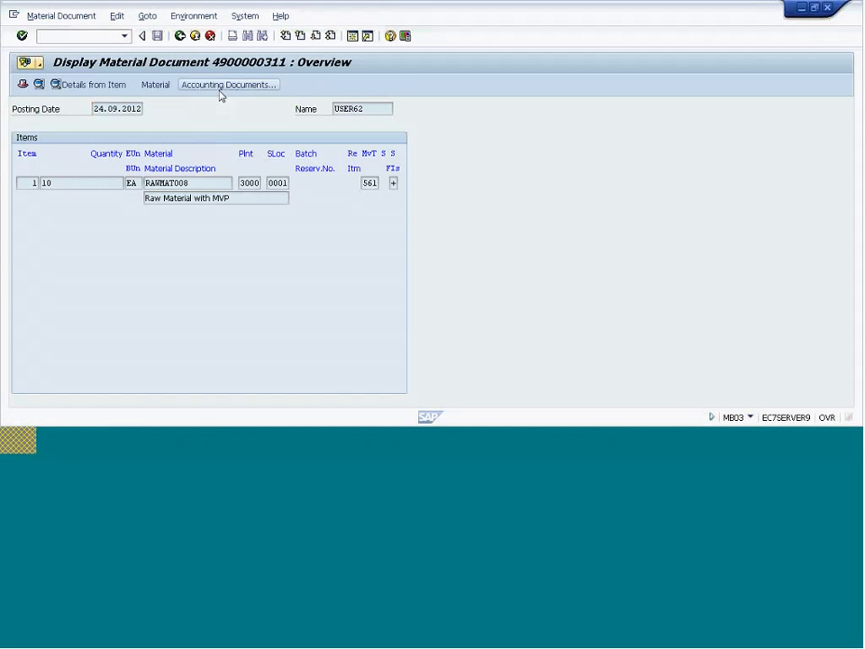
{"action": "left_click", "coordinate": [220, 85]}
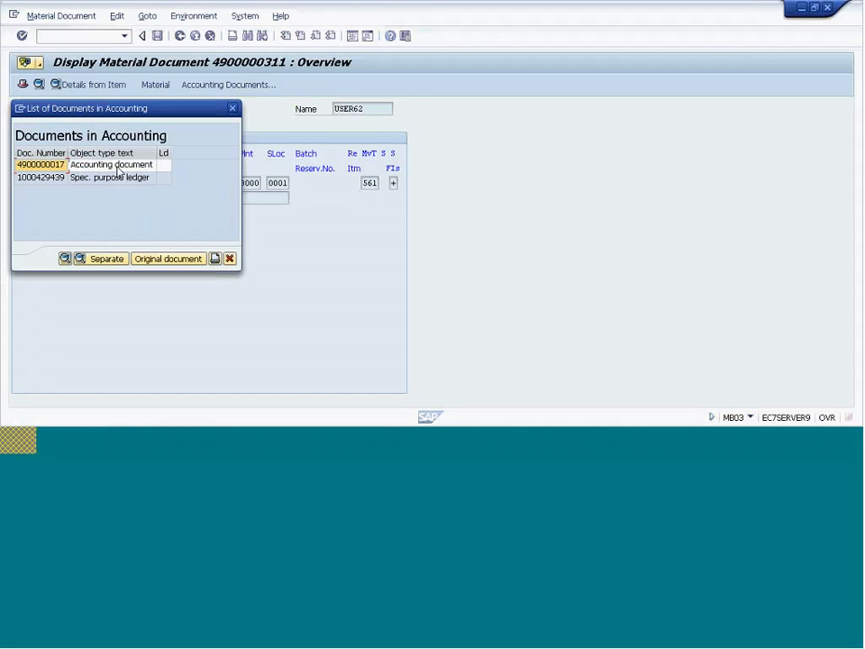
{"action": "double_click", "coordinate": [118, 172]}
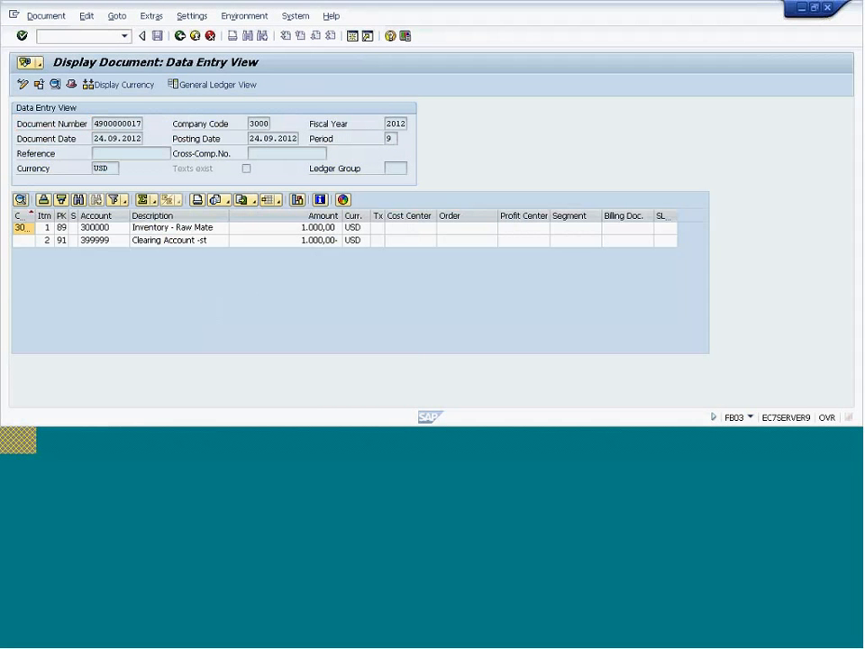
{"action": "left_click", "coordinate": [304, 231]}
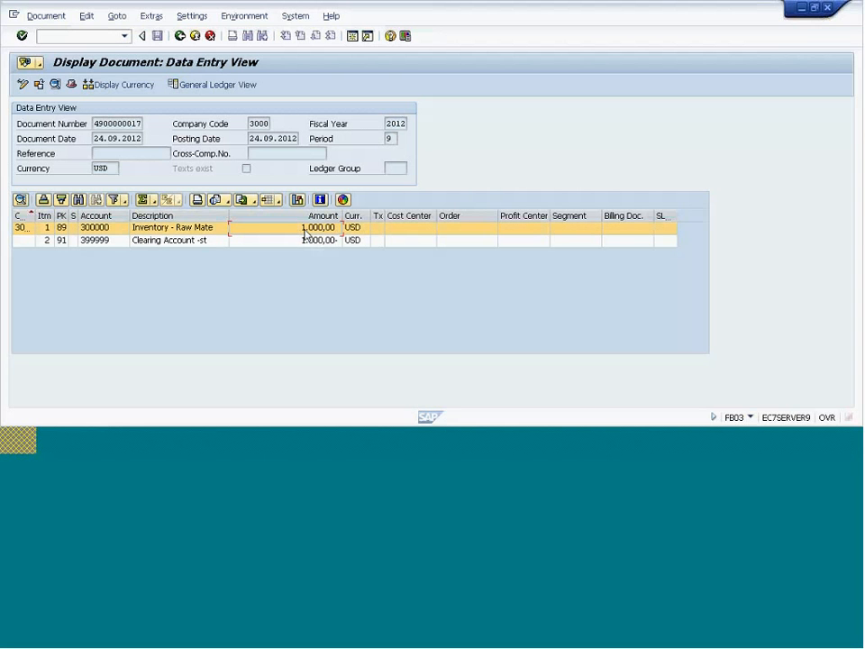
{"action": "left_click", "coordinate": [299, 240]}
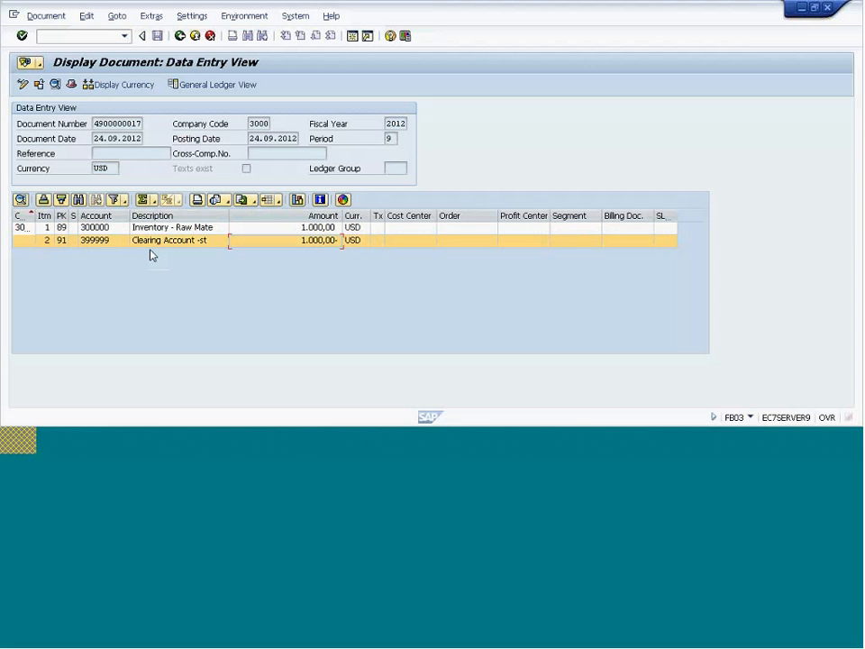
Step: Display material RAWMAT008 in transaction MM03 in its Accounting 1 view for plant 3000
{"action": "left_click", "coordinate": [75, 36]}
{"action": "type", "text": "/nmm03"}
{"action": "key", "text": "Return"}
{"action": "key", "text": "Return"}
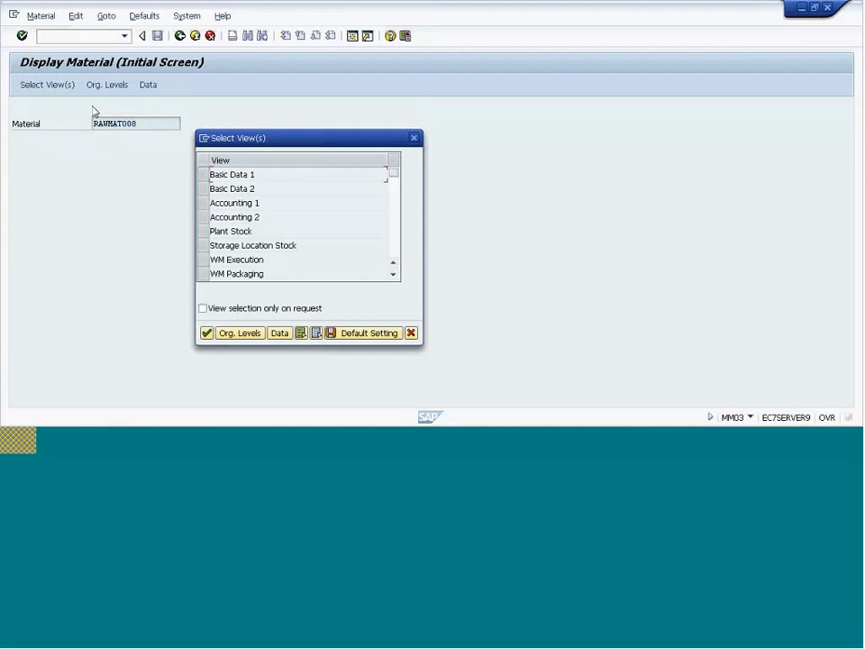
{"action": "left_click", "coordinate": [202, 203]}
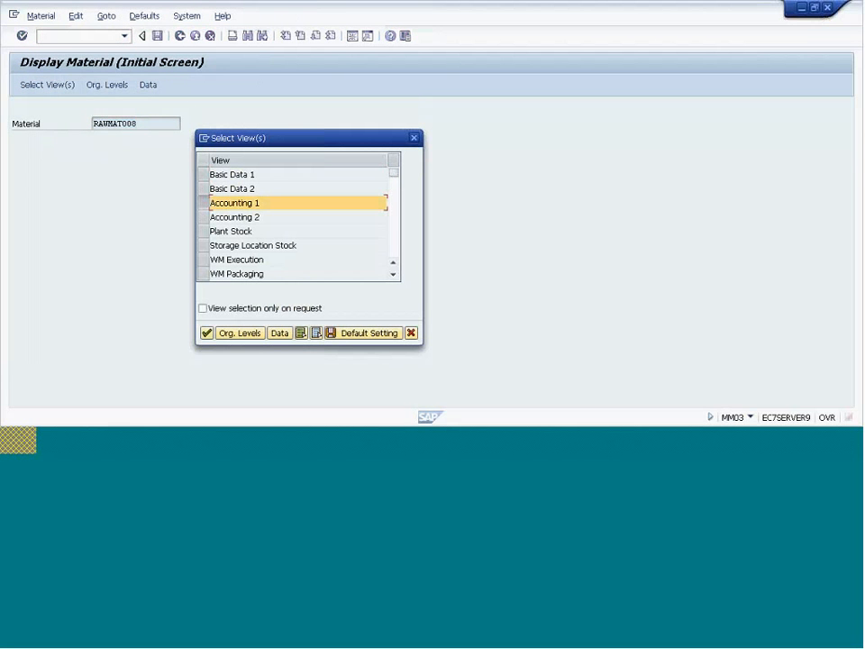
{"action": "left_click", "coordinate": [206, 332]}
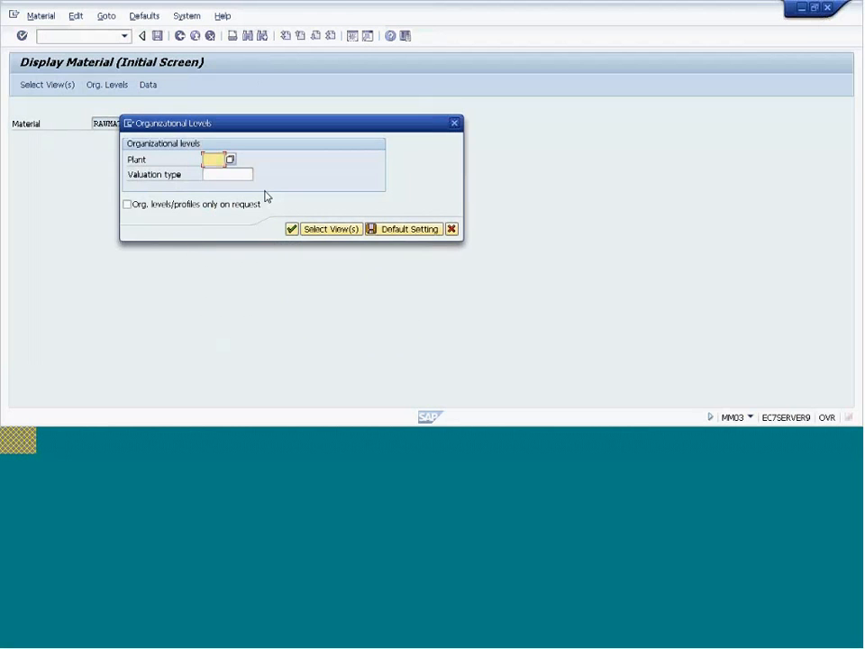
{"action": "type", "text": "3000"}
{"action": "key", "text": "Return"}
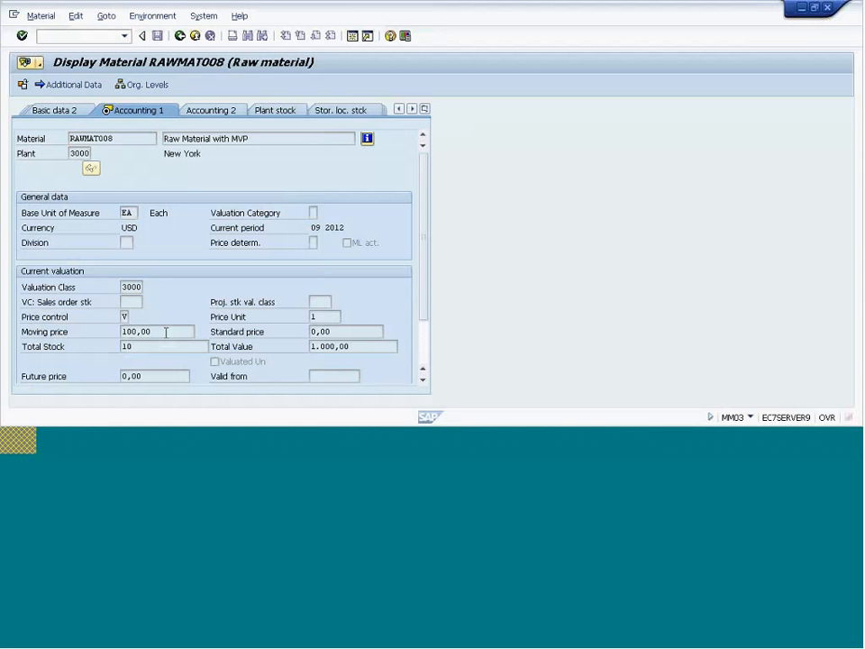
Step: Check the material's moving price and total stock in the current valuation data
{"action": "left_click", "coordinate": [166, 331]}
{"action": "left_click_drag", "start_coordinate": [165, 331], "coordinate": [76, 322]}
{"action": "left_click", "coordinate": [156, 346]}
{"action": "scroll", "coordinate": [429, 383], "scroll_direction": "down", "scroll_amount": 3}
{"action": "left_click_drag", "start_coordinate": [188, 272], "coordinate": [118, 272]}
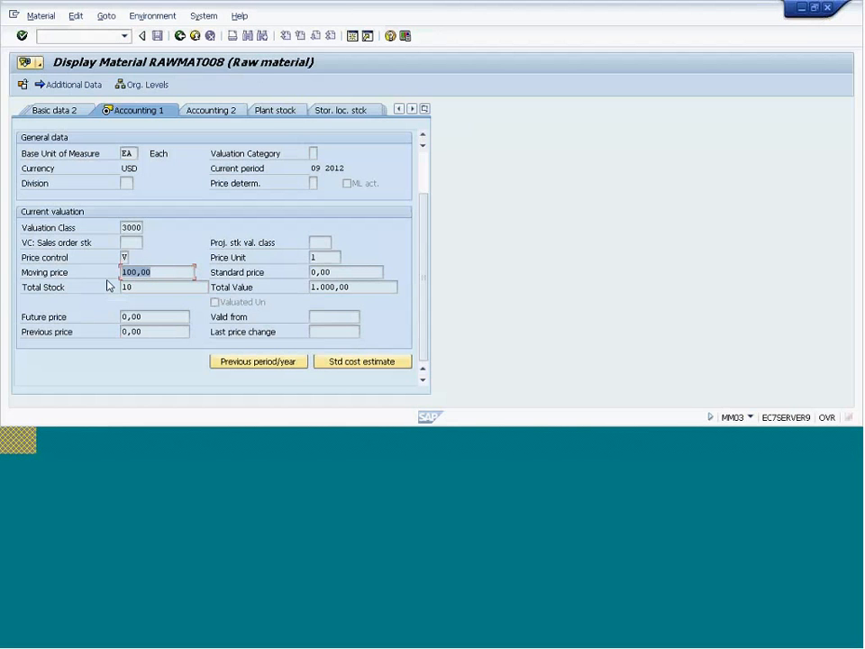
Step: Start another goods receipt in transaction MB1C with movement type 561, plant 3000 and storage location 0001
{"action": "left_click", "coordinate": [82, 34]}
{"action": "type", "text": "/nmb"}
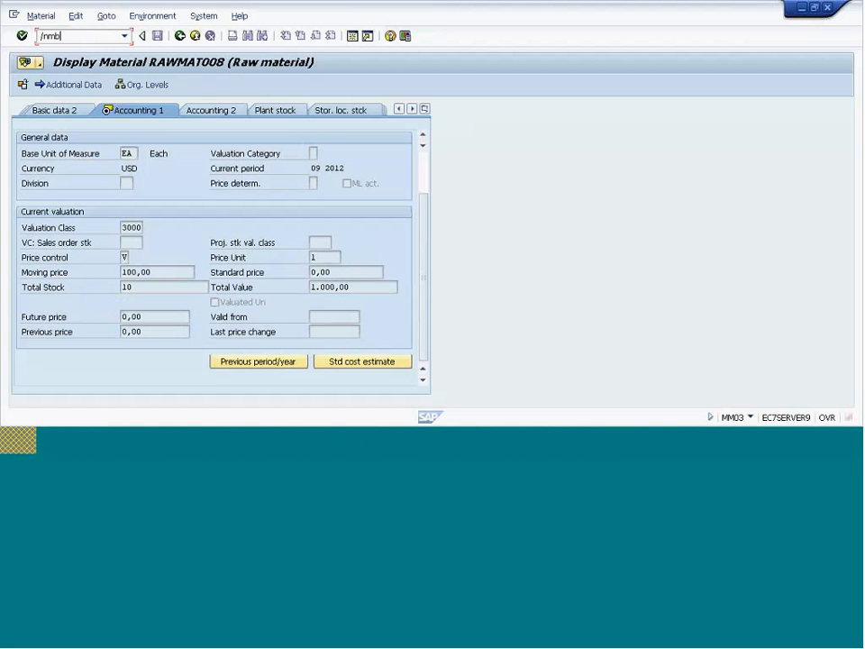
{"action": "type", "text": "1c"}
{"action": "key", "text": "Return"}
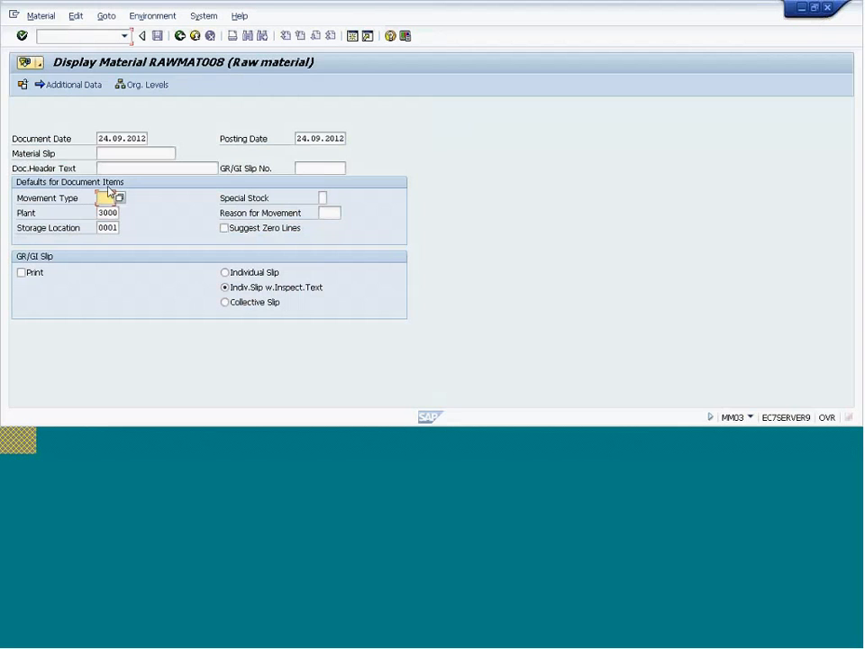
{"action": "type", "text": "501"}
{"action": "key", "text": "Return"}
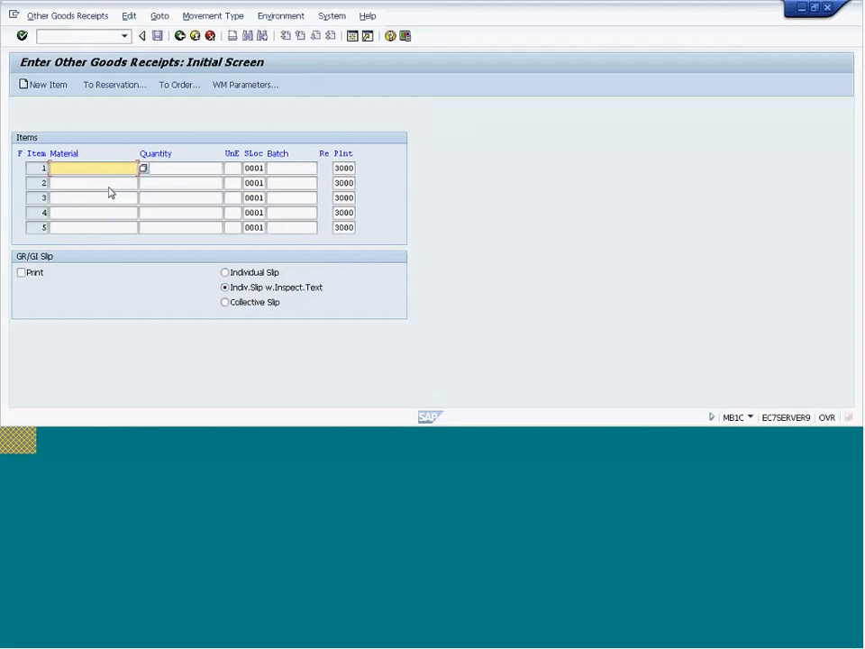
Step: Enter RAWMAT008 with quantity 10 as the first item of the second goods receipt
{"action": "key", "text": "space"}
{"action": "left_click", "coordinate": [104, 181]}
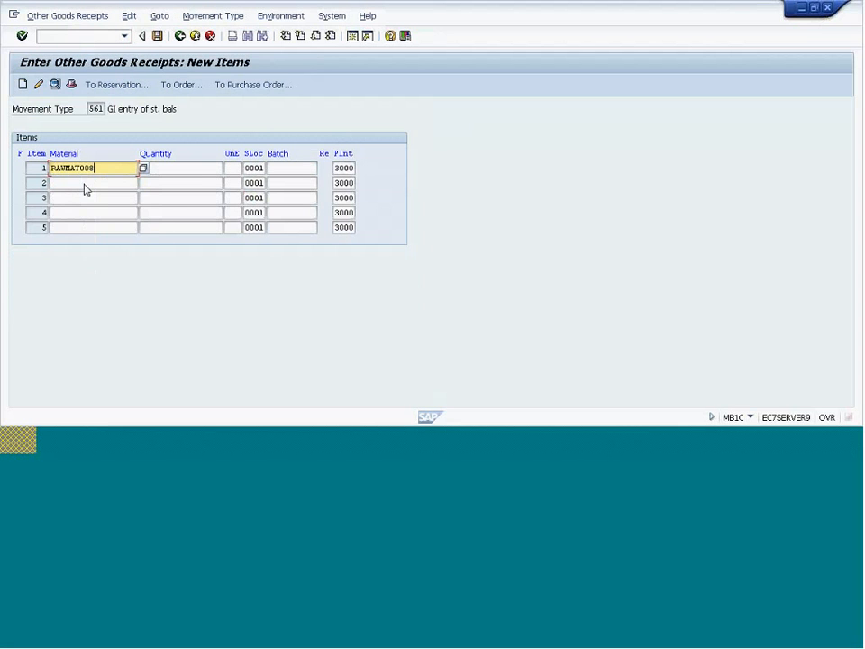
{"action": "left_click", "coordinate": [158, 171]}
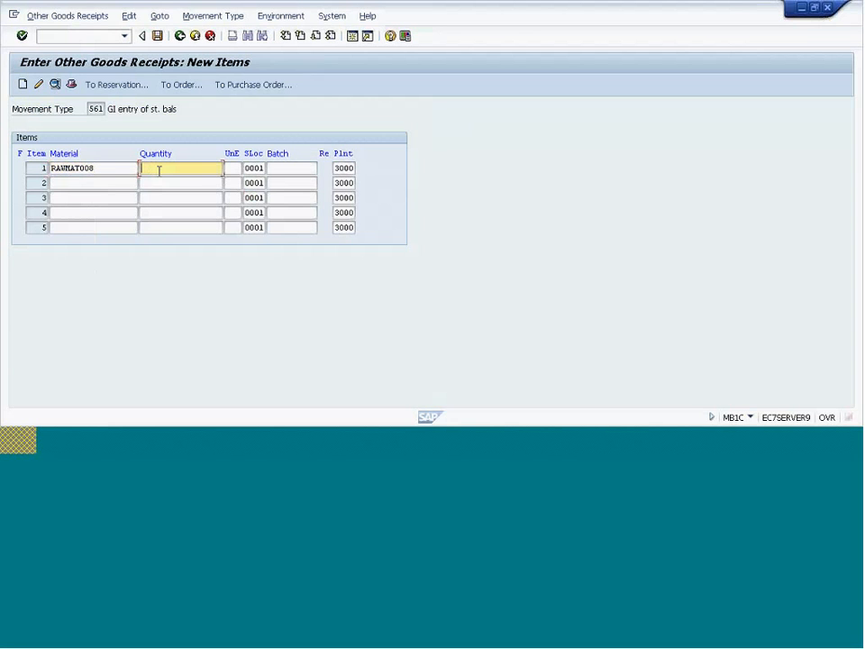
{"action": "type", "text": "10"}
{"action": "key", "text": "Return"}
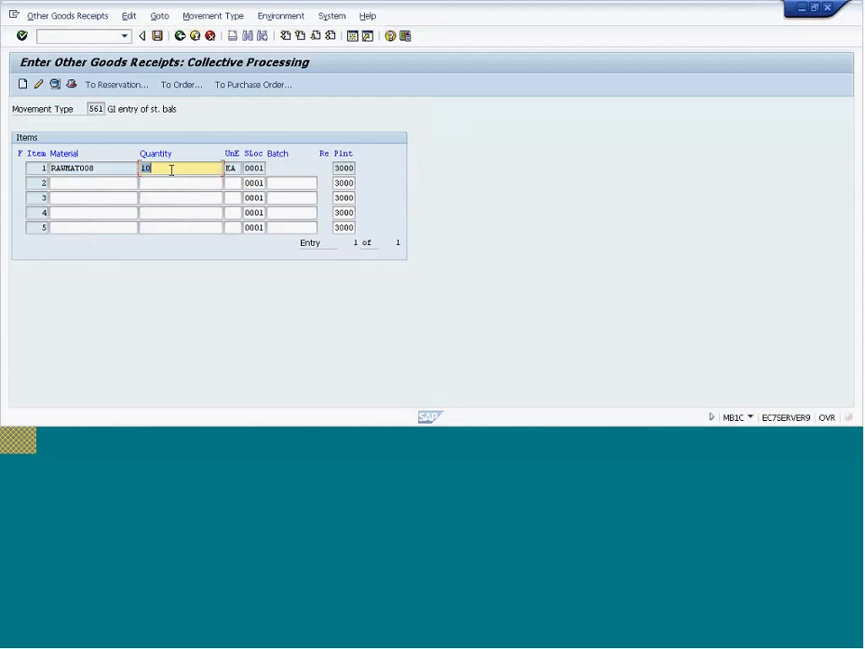
Step: Set the second receipt item's amount in local currency to 500 in its details and post the document
{"action": "double_click", "coordinate": [171, 170]}
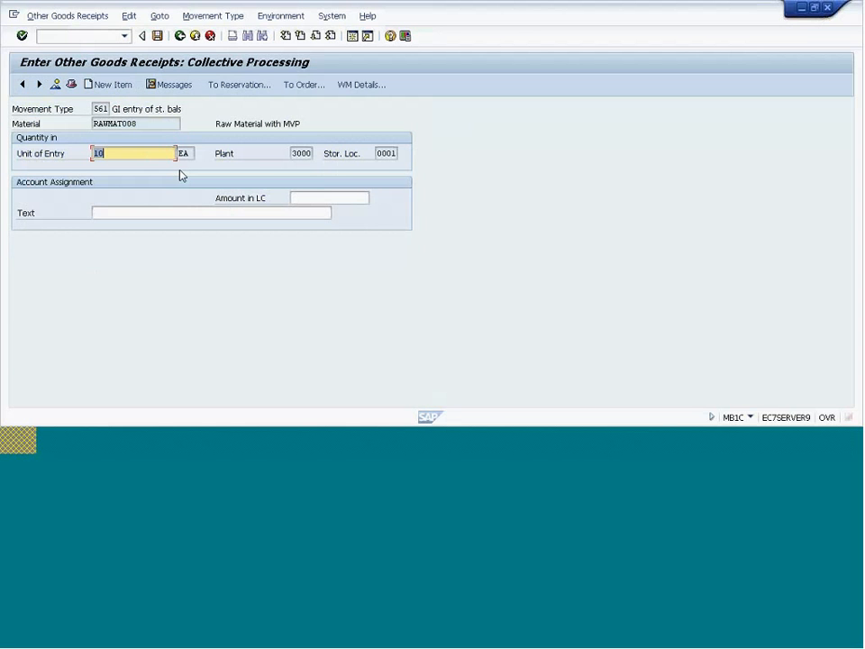
{"action": "left_click", "coordinate": [310, 198]}
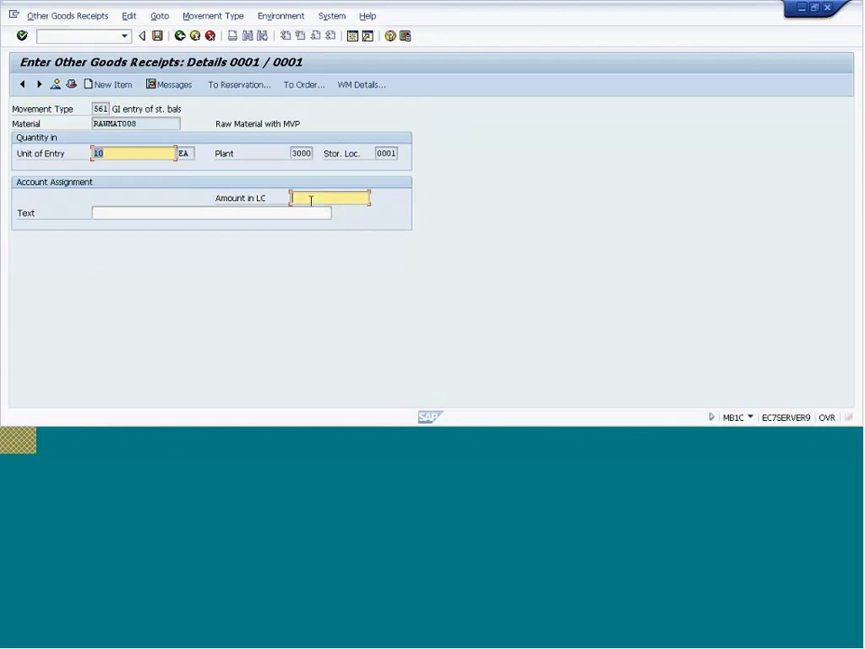
{"action": "left_click", "coordinate": [117, 154]}
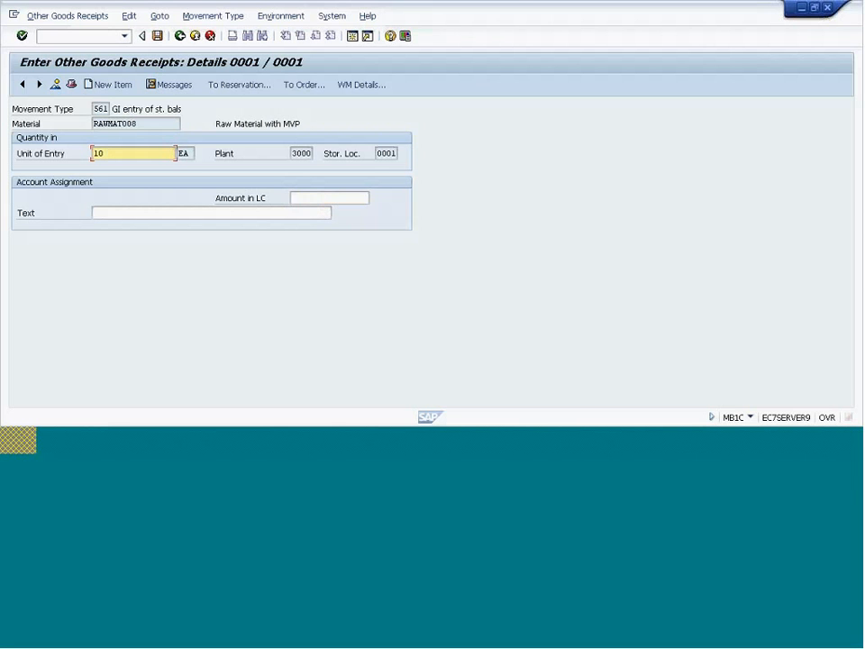
{"action": "left_click", "coordinate": [315, 199]}
{"action": "type", "text": "5"}
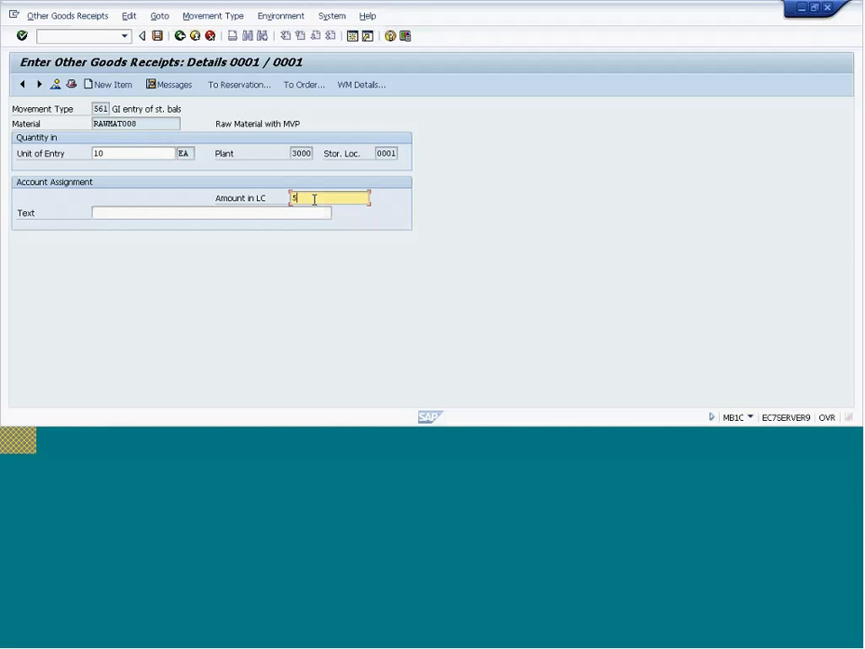
{"action": "type", "text": "00"}
{"action": "key", "text": "Return"}
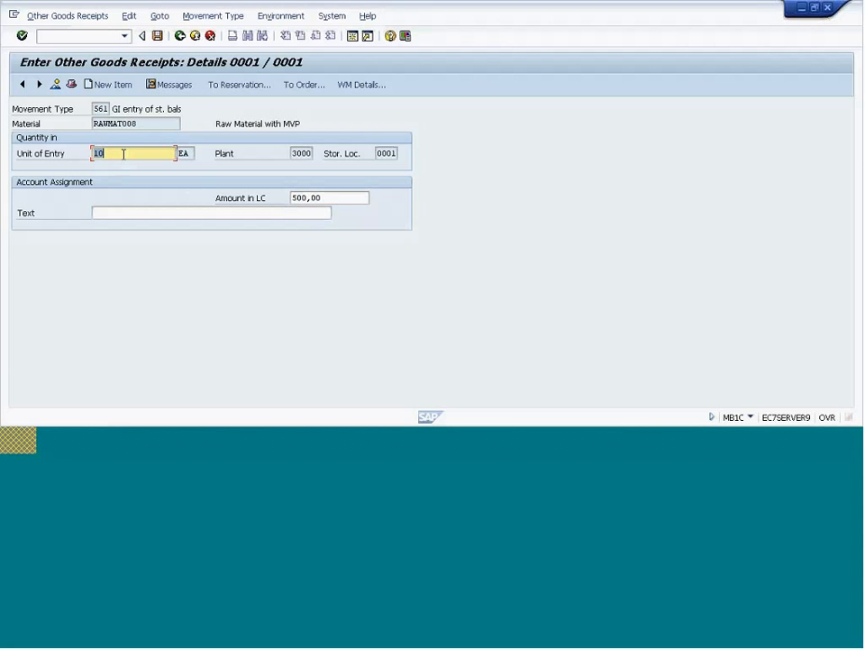
{"action": "left_click", "coordinate": [158, 37]}
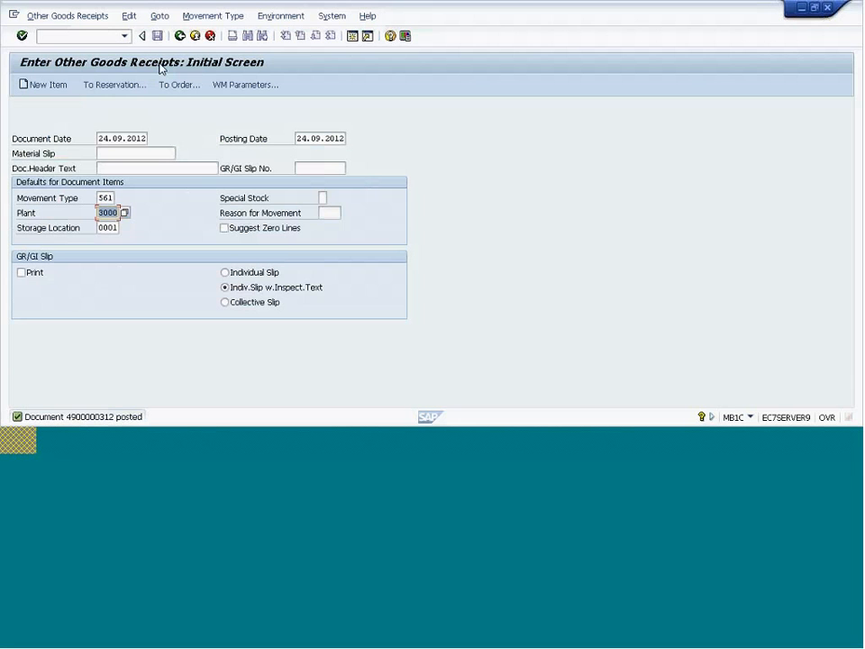
Step: Display the second receipt's material document in transaction MB03 and examine the inventory and clearing lines of its accounting document
{"action": "left_click", "coordinate": [66, 35]}
{"action": "type", "text": "/nmb"}
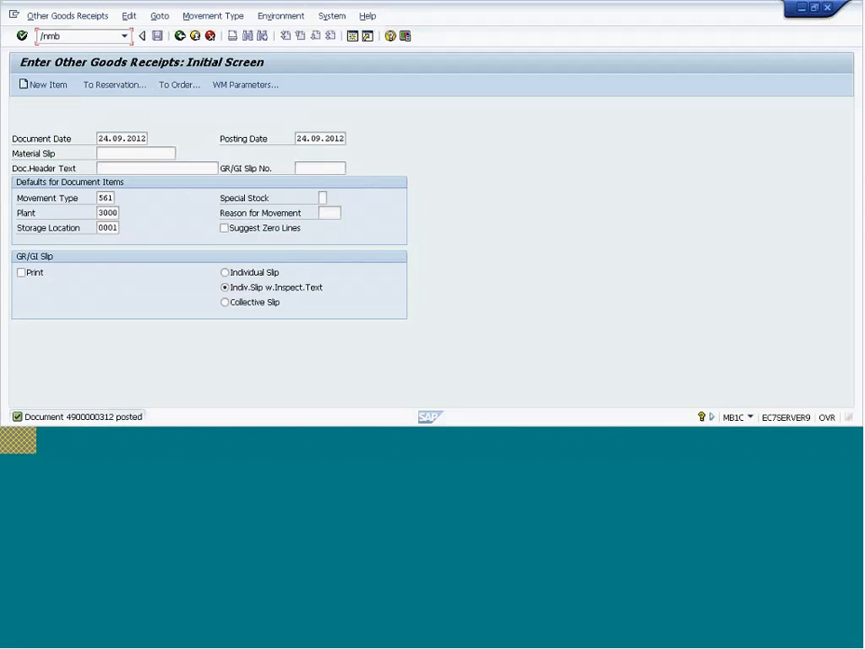
{"action": "type", "text": "03"}
{"action": "key", "text": "Return"}
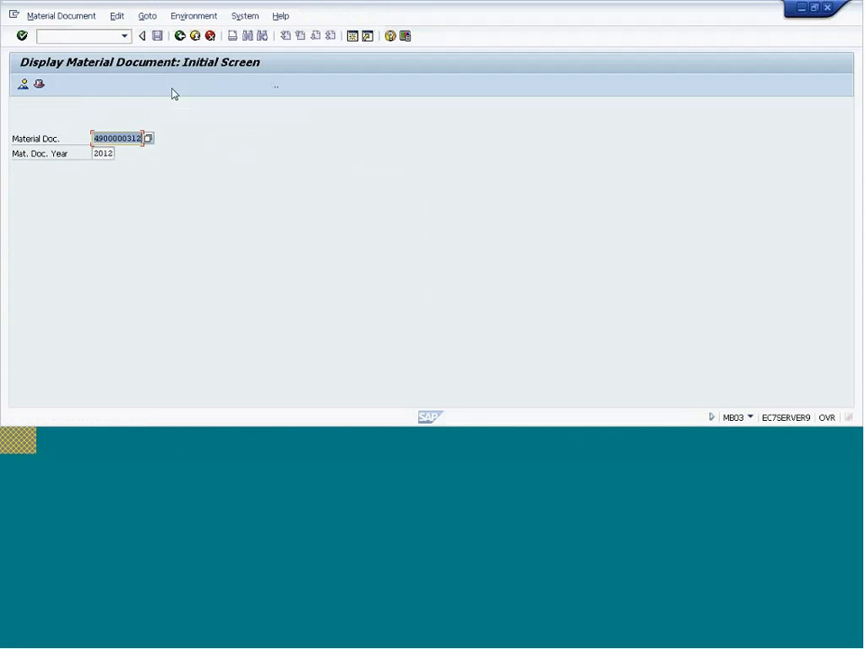
{"action": "key", "text": "Return"}
{"action": "left_click", "coordinate": [216, 85]}
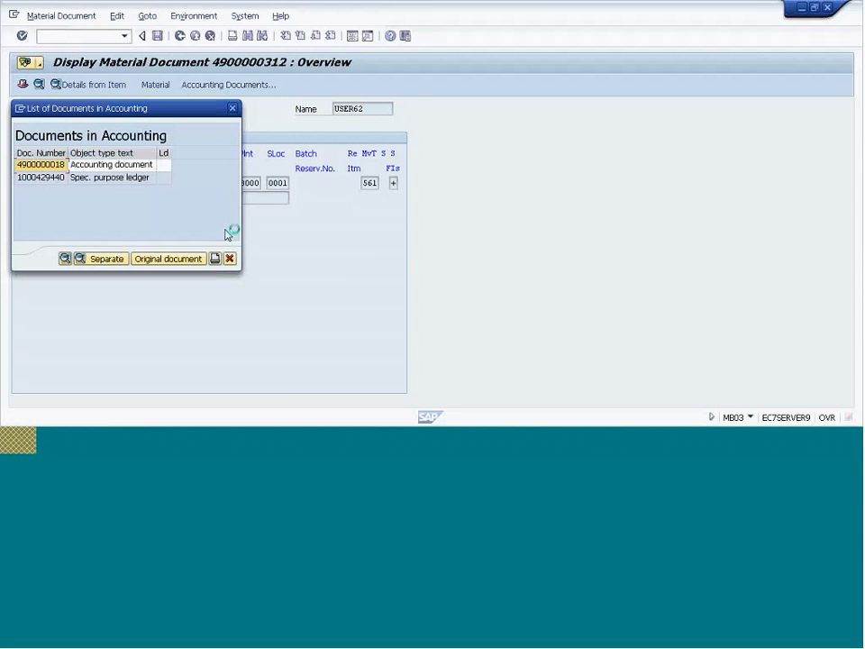
{"action": "double_click", "coordinate": [168, 166]}
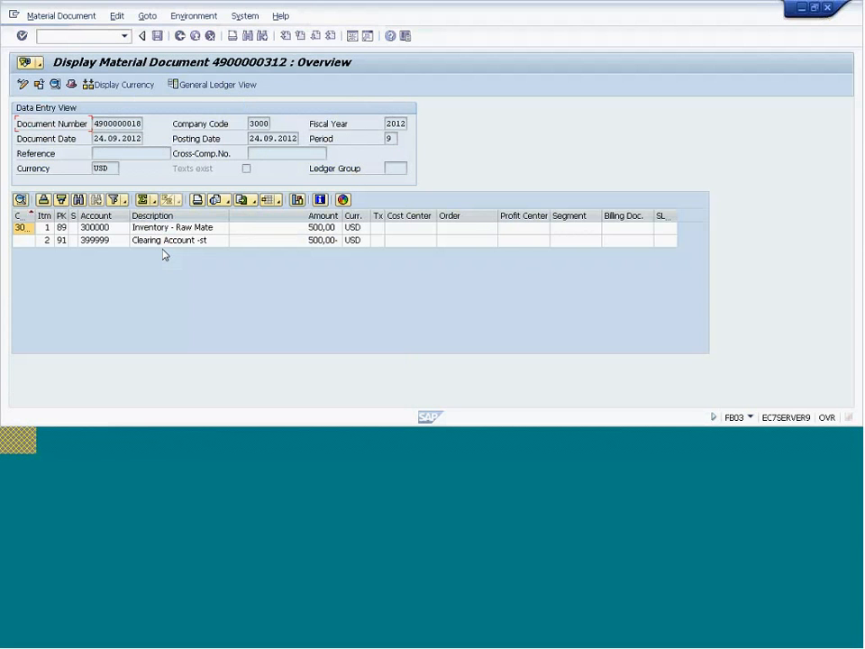
{"action": "left_click", "coordinate": [308, 230]}
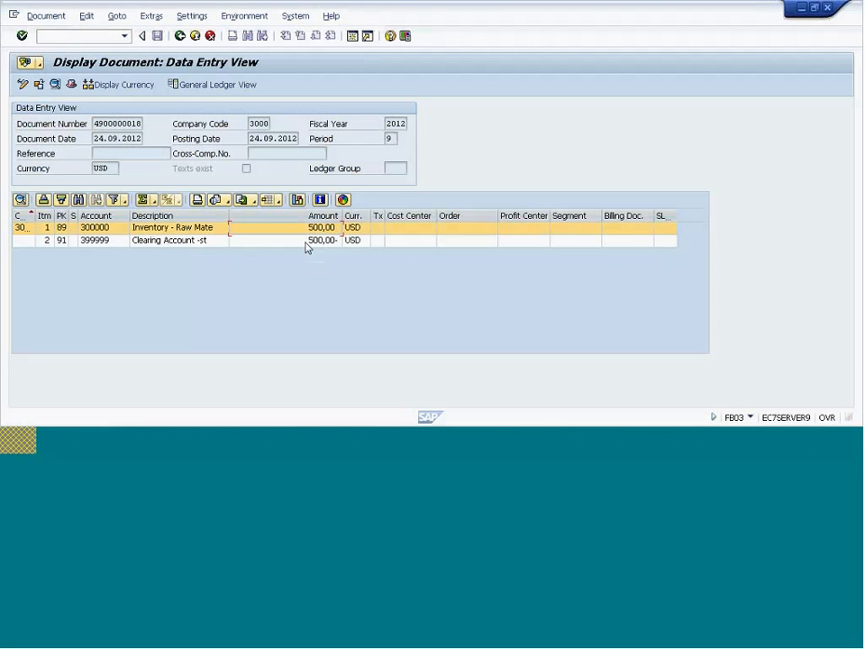
{"action": "left_click", "coordinate": [307, 241]}
Step: Display the Accounting 1 view of RAWMAT008 for plant 3000 in transaction MM03
{"action": "left_click", "coordinate": [57, 37]}
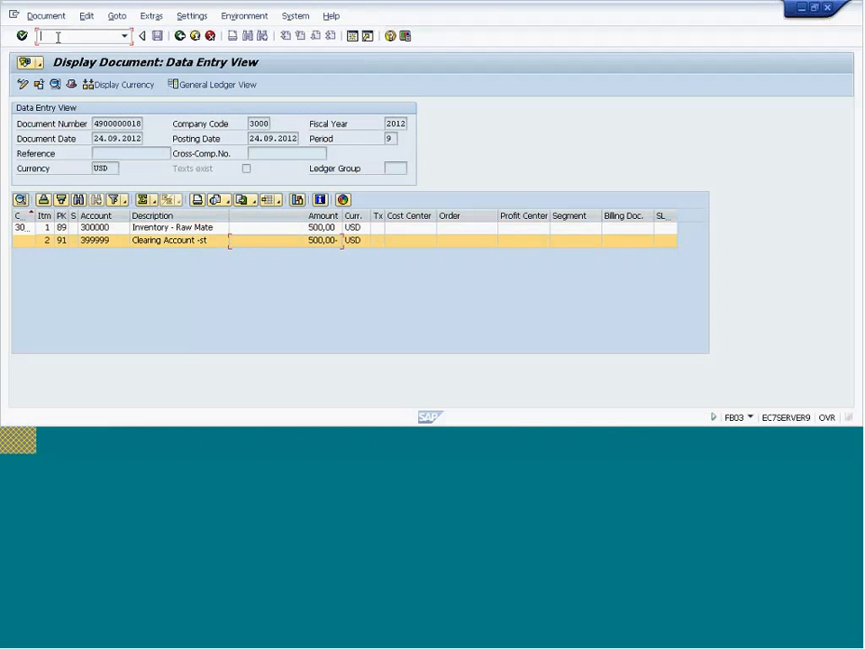
{"action": "type", "text": "/nmm03"}
{"action": "key", "text": "Return"}
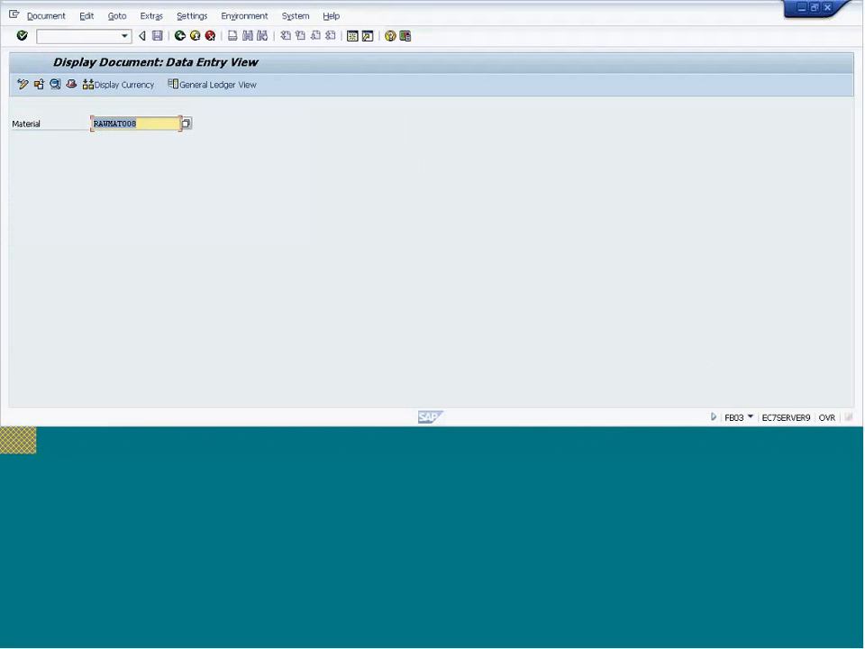
{"action": "key", "text": "Return"}
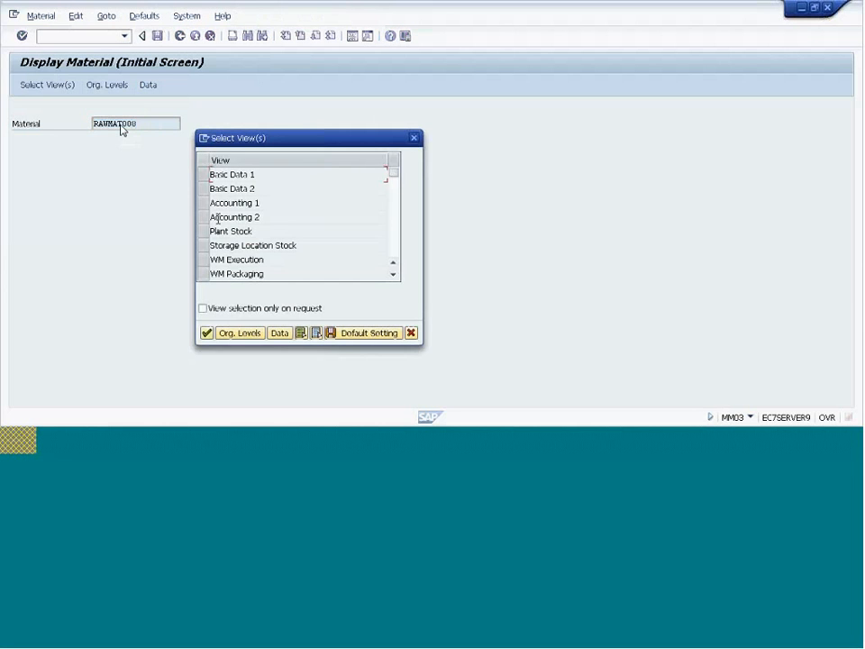
{"action": "left_click", "coordinate": [203, 202]}
{"action": "key", "text": "Return"}
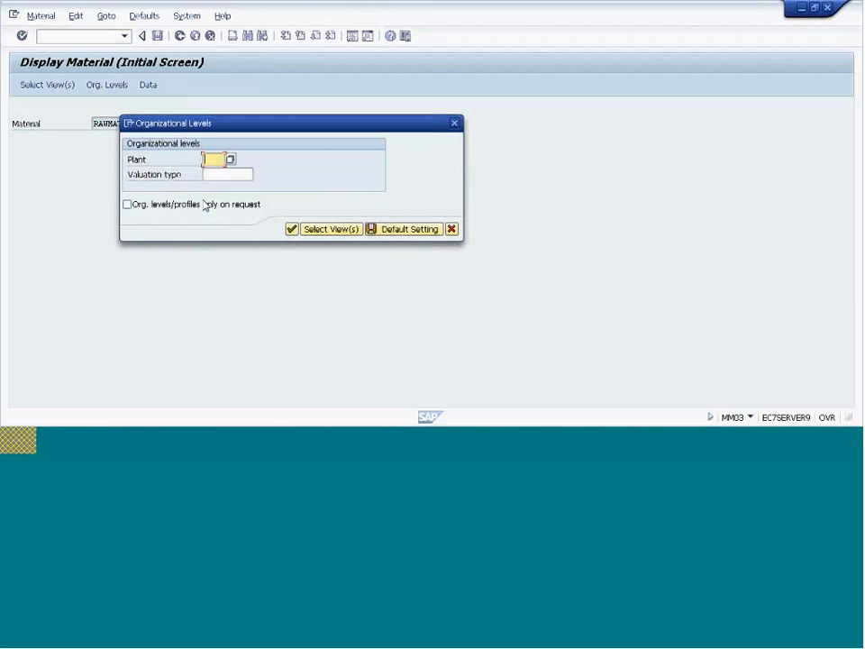
{"action": "type", "text": "3000"}
{"action": "key", "text": "Return"}
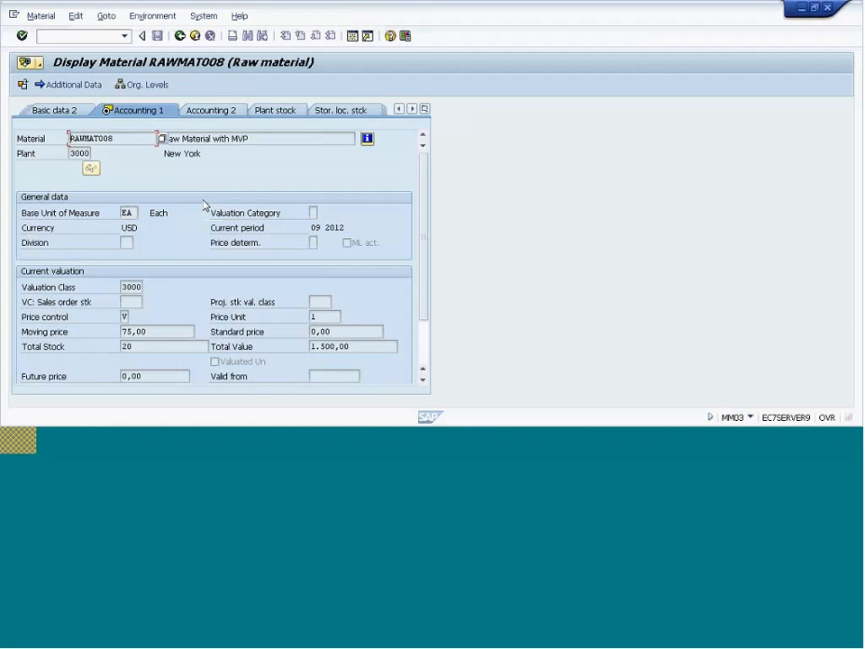
Step: Examine the moving price in the material's current valuation data and leave the material display
{"action": "left_click", "coordinate": [129, 332]}
{"action": "double_click", "coordinate": [128, 332]}
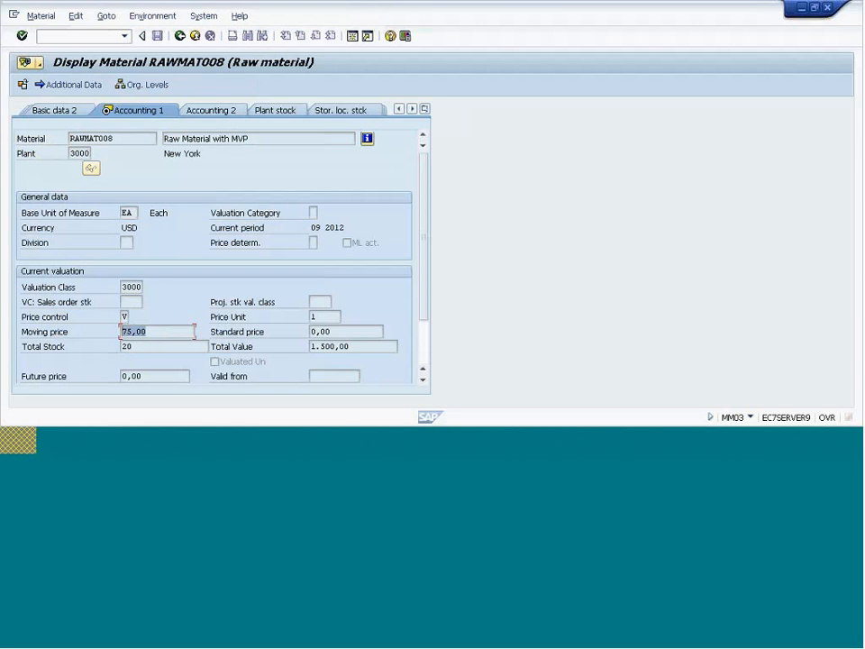
{"action": "left_click", "coordinate": [119, 139]}
{"action": "left_click_drag", "start_coordinate": [147, 331], "coordinate": [122, 331]}
{"action": "left_click", "coordinate": [149, 332]}
{"action": "left_click_drag", "start_coordinate": [152, 337], "coordinate": [77, 346]}
{"action": "left_click", "coordinate": [150, 334]}
{"action": "double_click", "coordinate": [151, 334]}
{"action": "left_click", "coordinate": [181, 37]}
{"action": "left_click", "coordinate": [181, 37]}
Step: Start a goods issue in transaction MB1A with movement type 201, plant 3000 and storage location 0001
{"action": "left_click", "coordinate": [83, 36]}
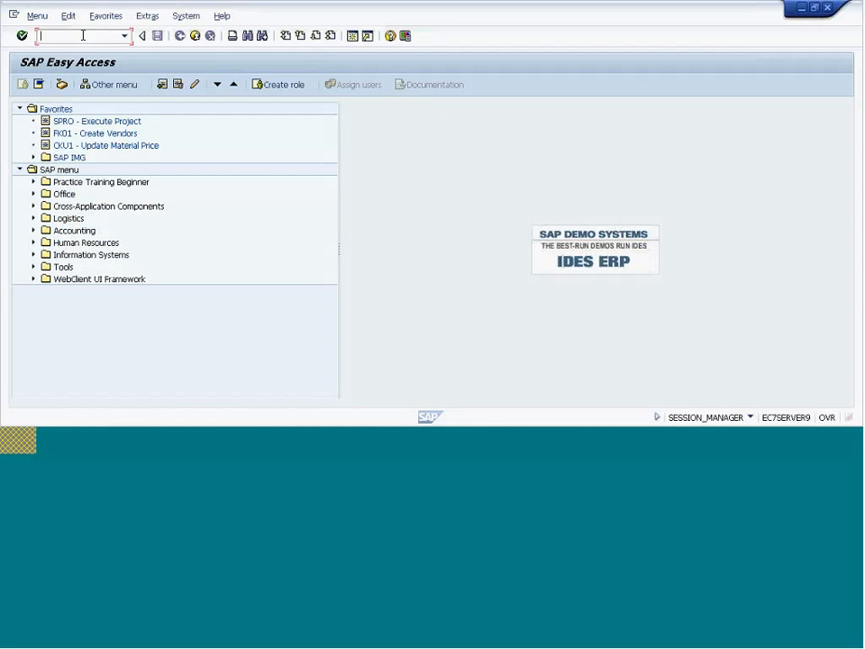
{"action": "type", "text": "/nmb1a"}
{"action": "key", "text": "Return"}
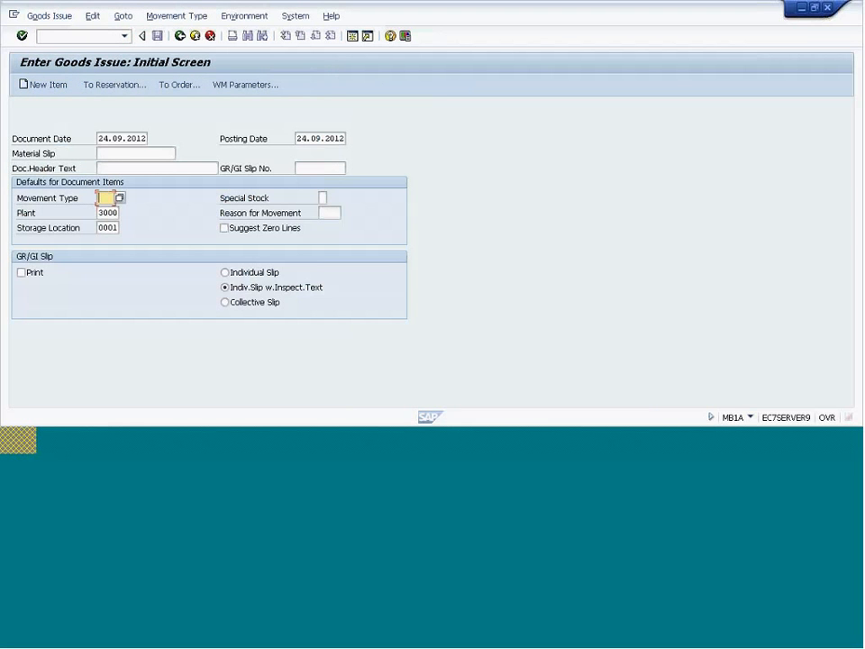
{"action": "left_click", "coordinate": [119, 198]}
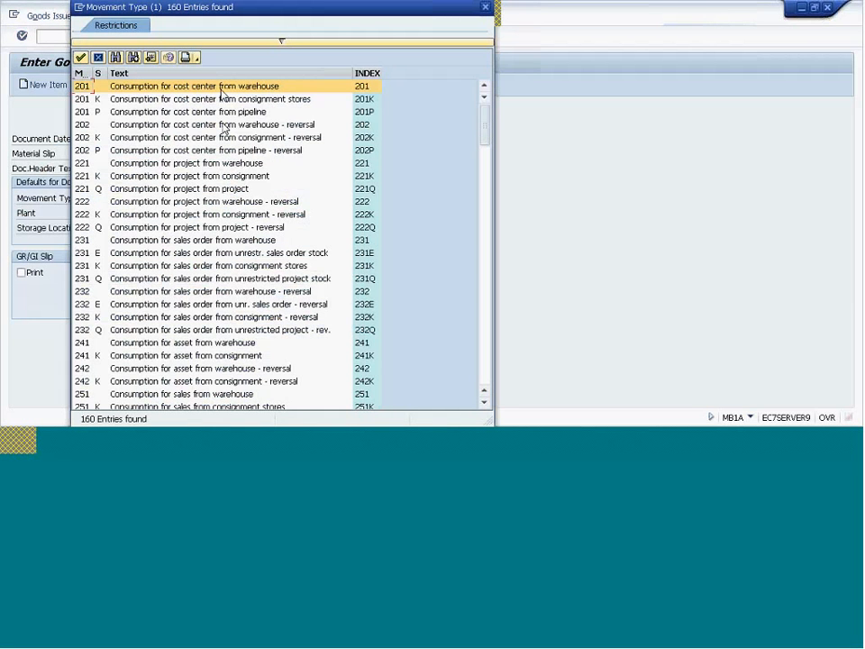
{"action": "double_click", "coordinate": [218, 86]}
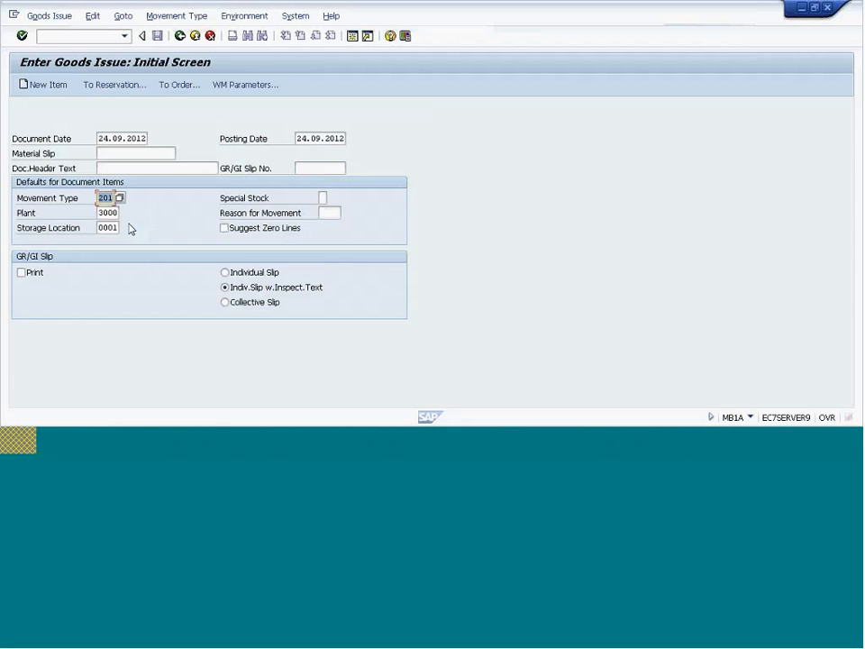
{"action": "key", "text": "Return"}
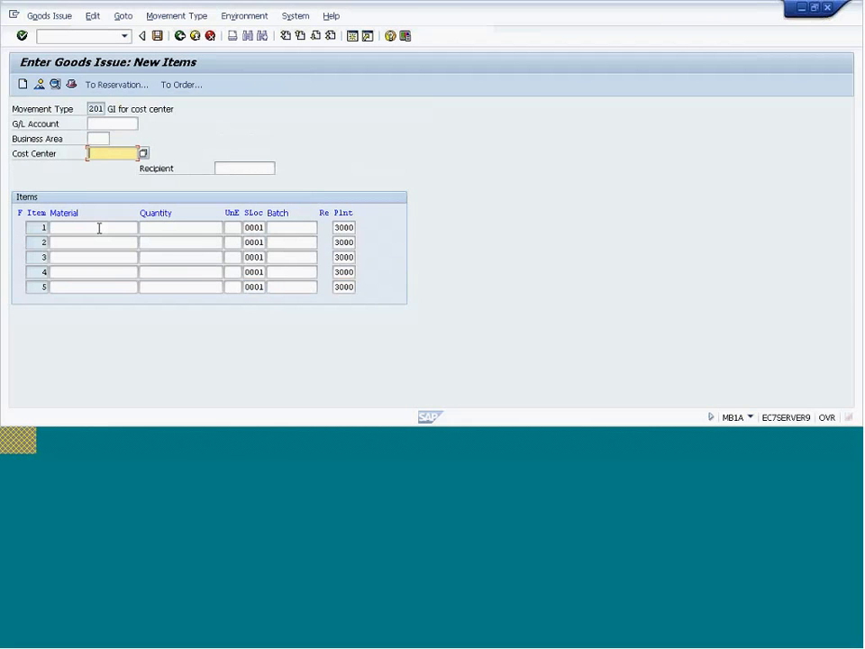
Step: Enter RAWMAT008 with quantity 5 as the first item of the goods issue
{"action": "left_click", "coordinate": [99, 228]}
{"action": "key", "text": "space"}
{"action": "left_click", "coordinate": [93, 243]}
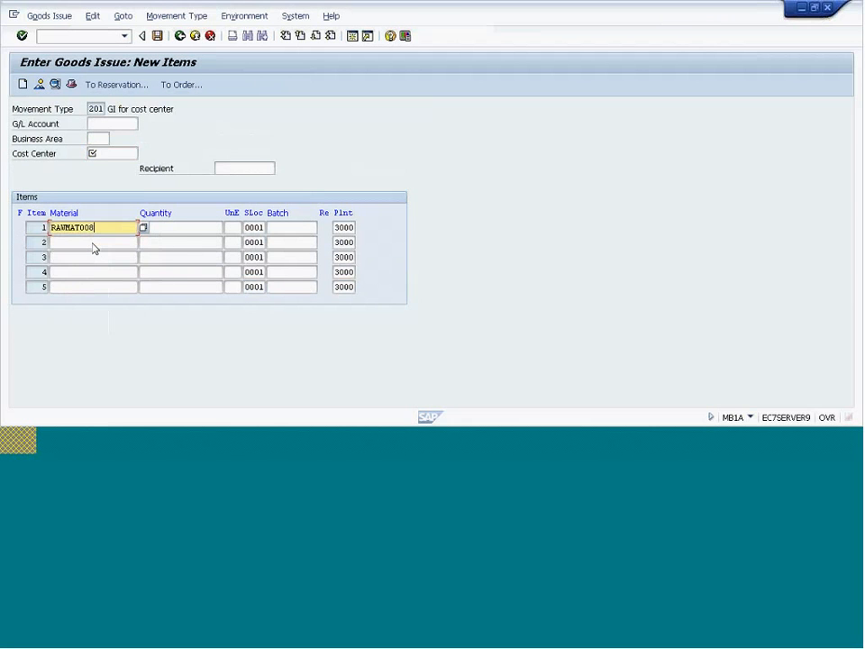
{"action": "left_click", "coordinate": [179, 229]}
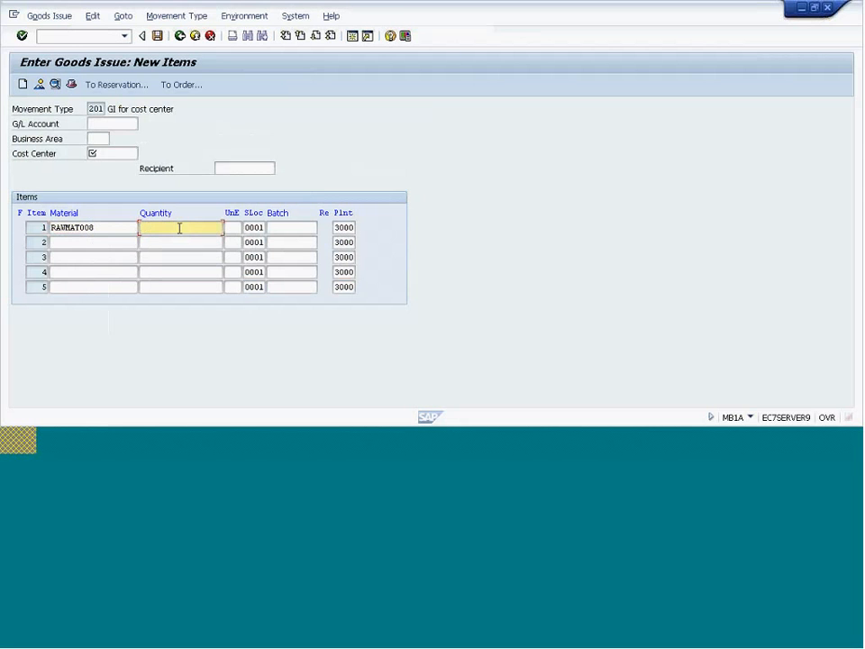
{"action": "type", "text": "5"}
Step: Assign cost center 328 to the goods issue and post the document
{"action": "left_click", "coordinate": [113, 154]}
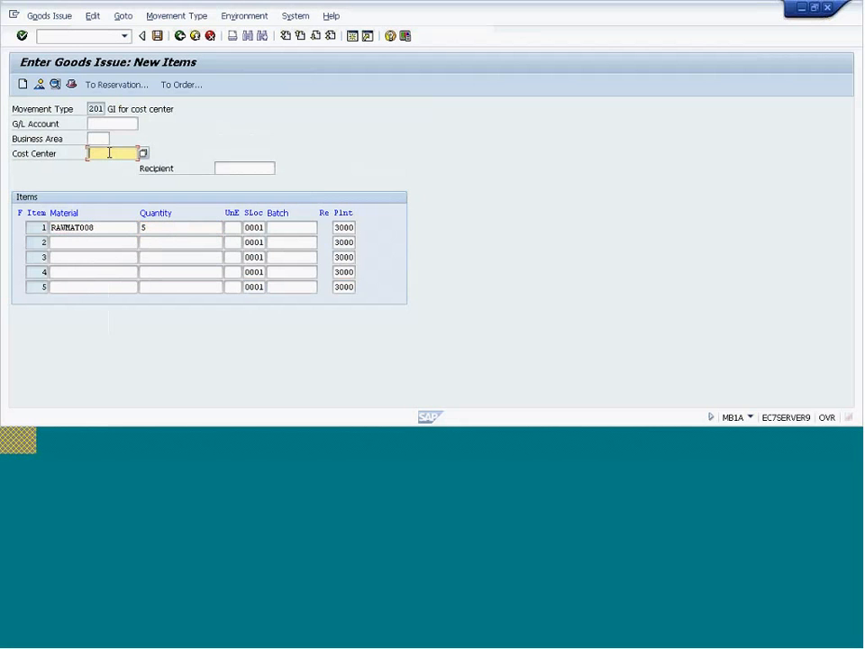
{"action": "left_click", "coordinate": [144, 155]}
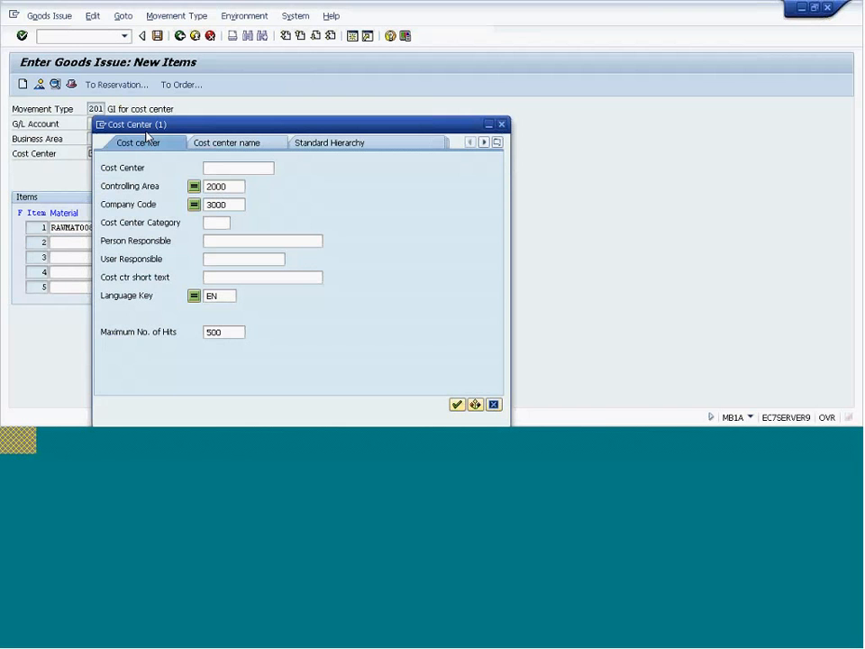
{"action": "key", "text": "Return"}
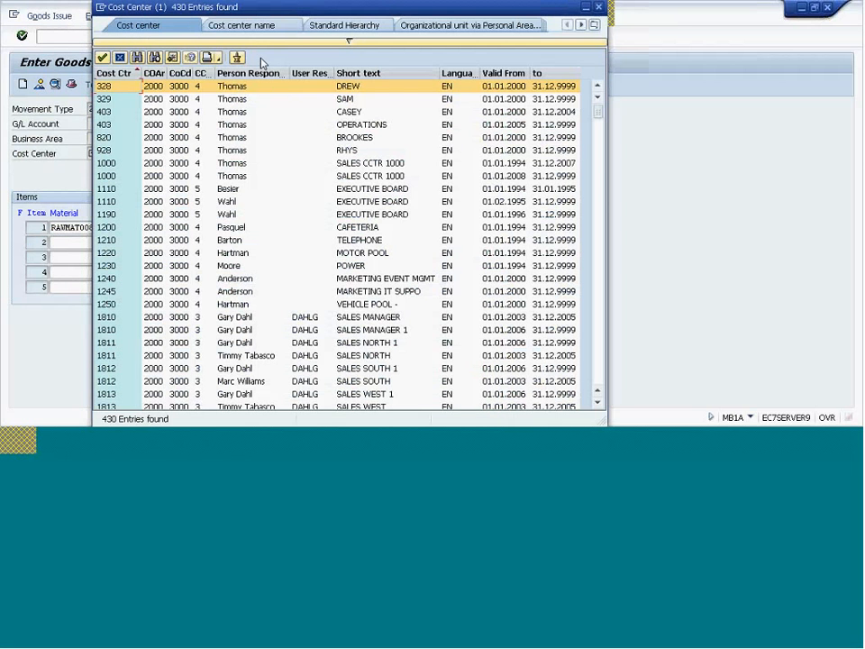
{"action": "double_click", "coordinate": [217, 89]}
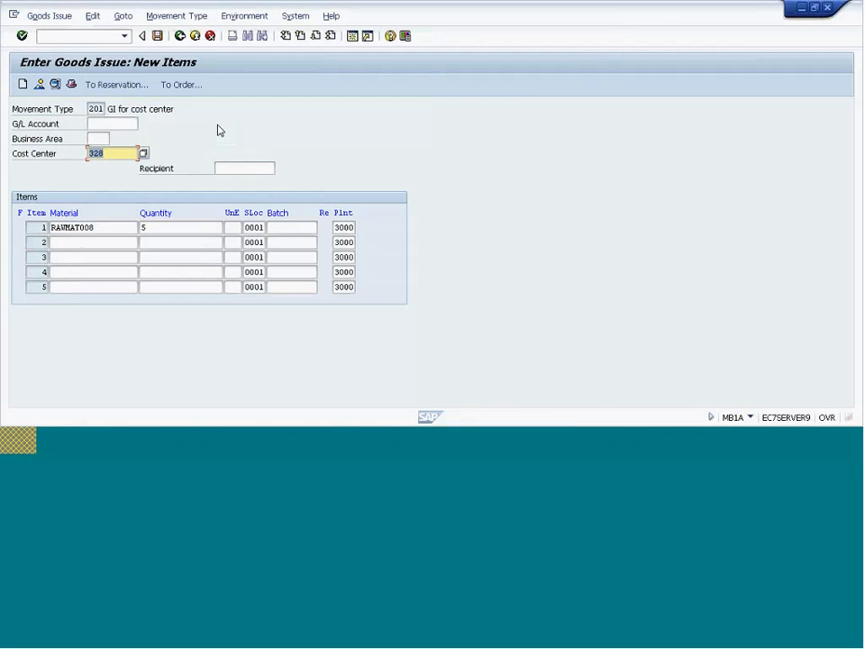
{"action": "key", "text": "Return"}
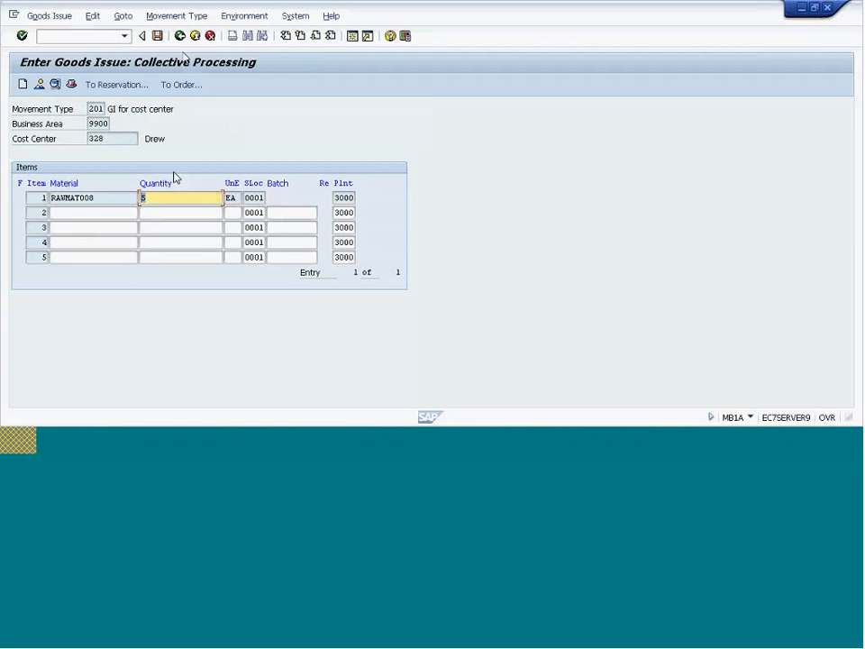
{"action": "left_click", "coordinate": [156, 35]}
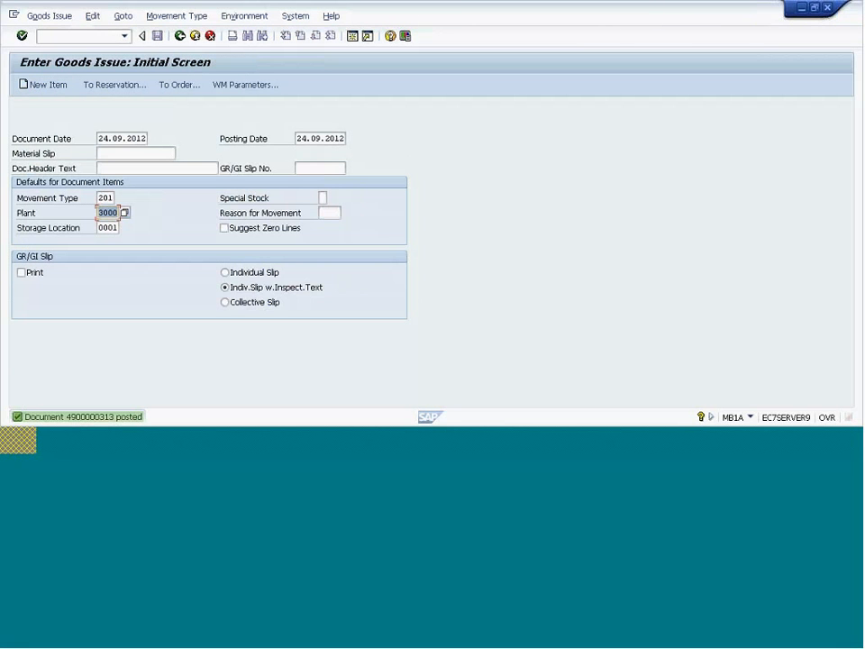
Step: Display the goods issue's material document in transaction MB03 and examine the inventory and consumption lines of its accounting document
{"action": "left_click", "coordinate": [54, 37]}
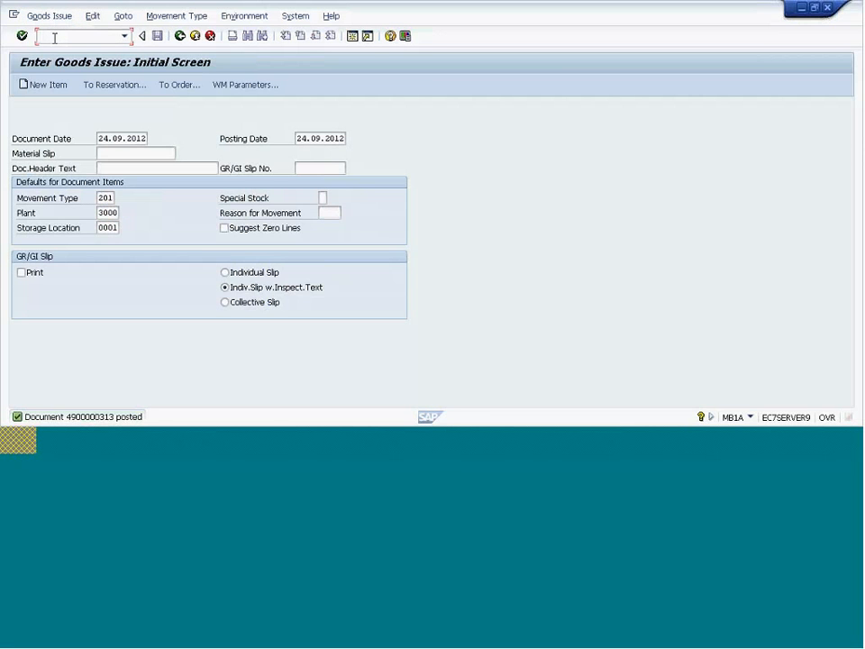
{"action": "type", "text": "/nm"}
{"action": "type", "text": "b03"}
{"action": "key", "text": "Return"}
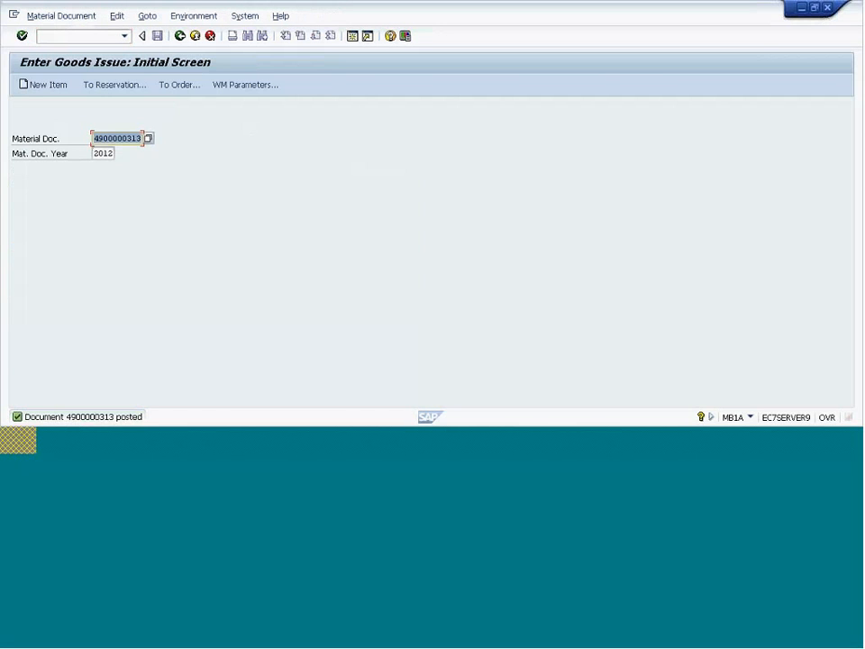
{"action": "key", "text": "Return"}
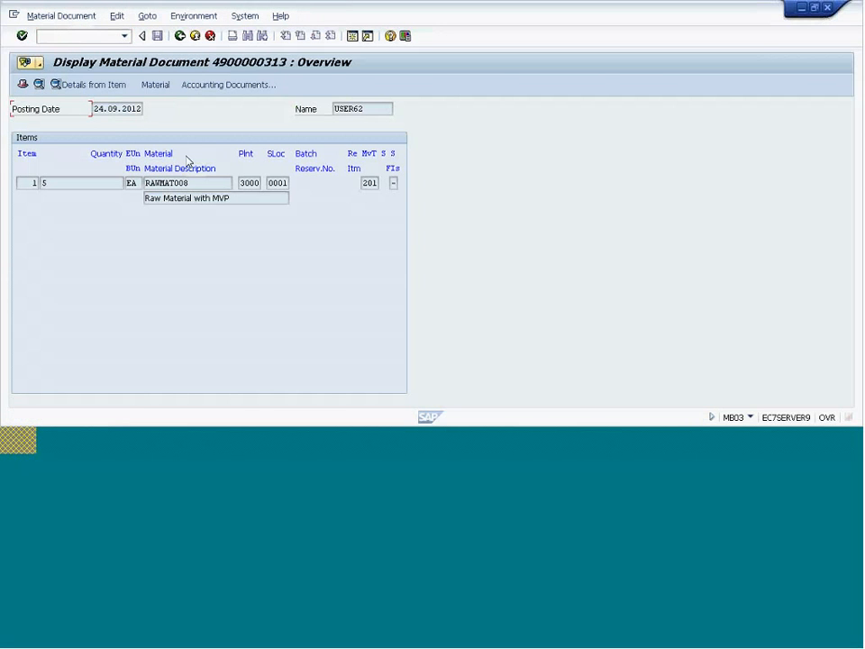
{"action": "left_click", "coordinate": [200, 86]}
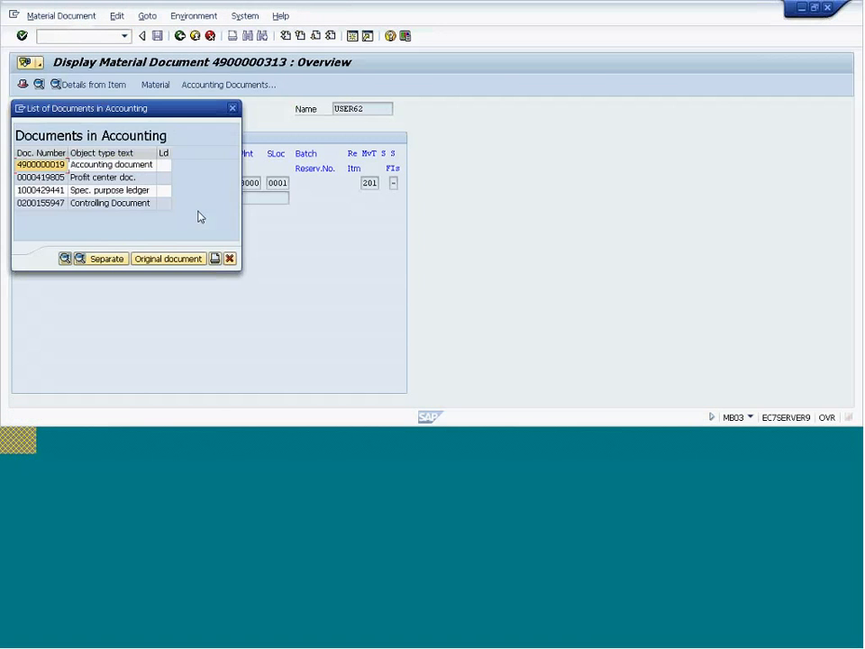
{"action": "double_click", "coordinate": [103, 166]}
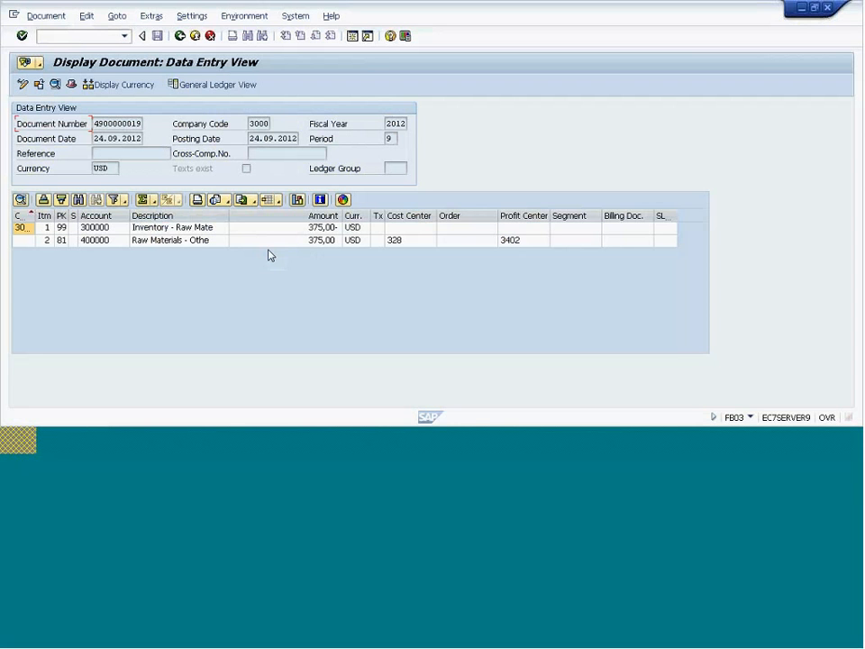
{"action": "left_click", "coordinate": [42, 35]}
{"action": "type", "text": "/nmm"}
{"action": "left_click", "coordinate": [98, 242]}
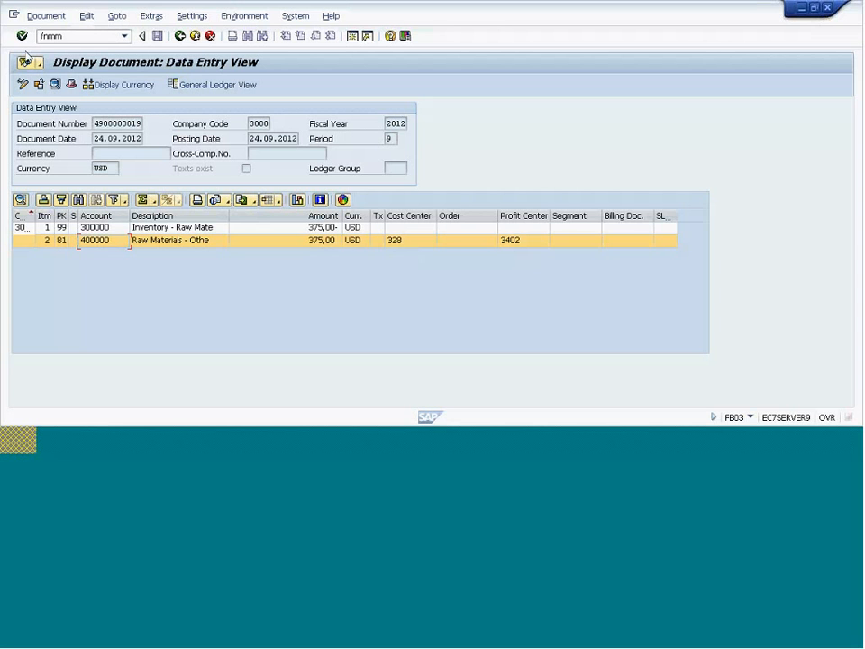
Step: Check RAWMAT008's valuation after the goods issue in the Accounting 1 view for plant 3000 in transaction MM03
{"action": "left_click", "coordinate": [78, 37]}
{"action": "type", "text": "/nmm03"}
{"action": "key", "text": "Return"}
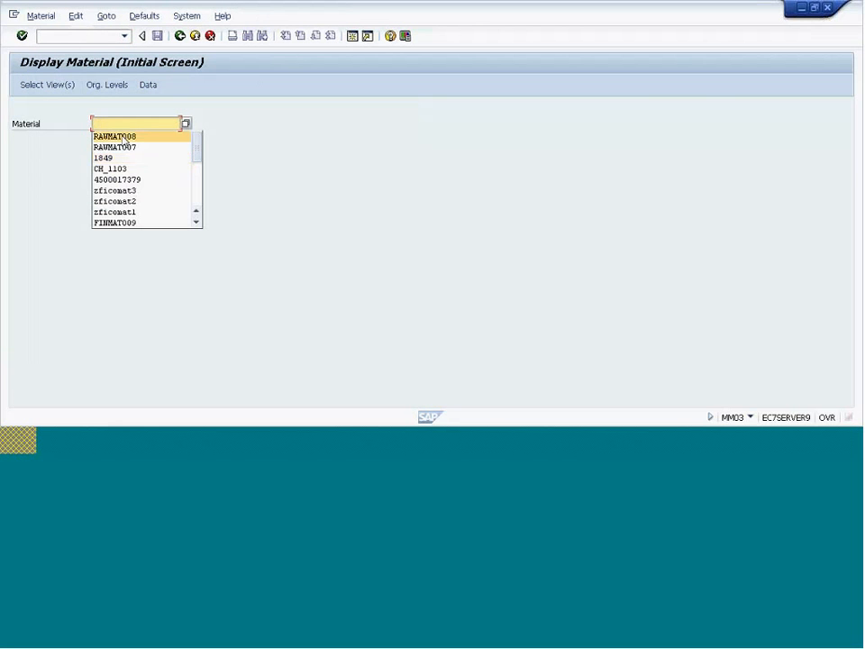
{"action": "left_click", "coordinate": [124, 137]}
{"action": "key", "text": "Return"}
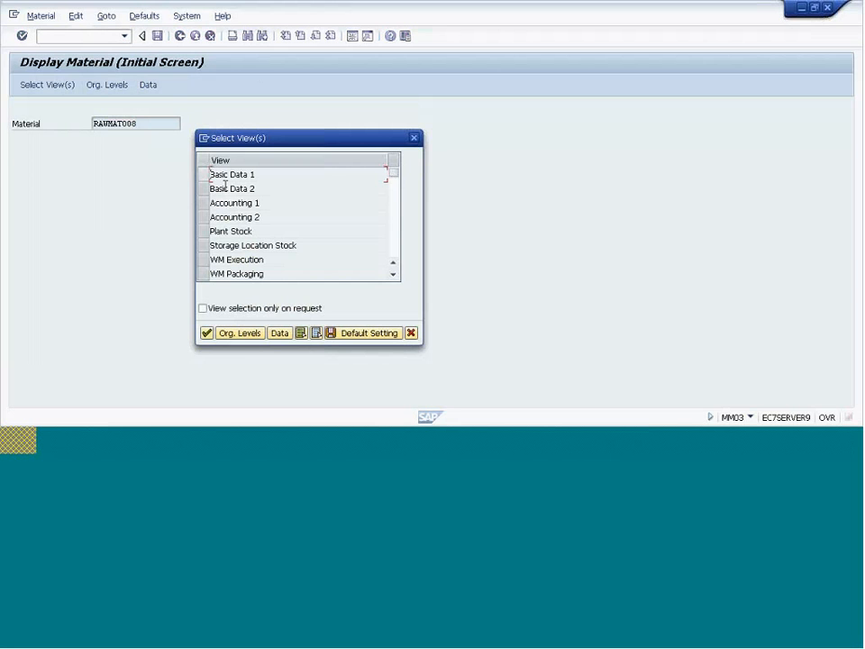
{"action": "left_click", "coordinate": [203, 205]}
{"action": "key", "text": "Return"}
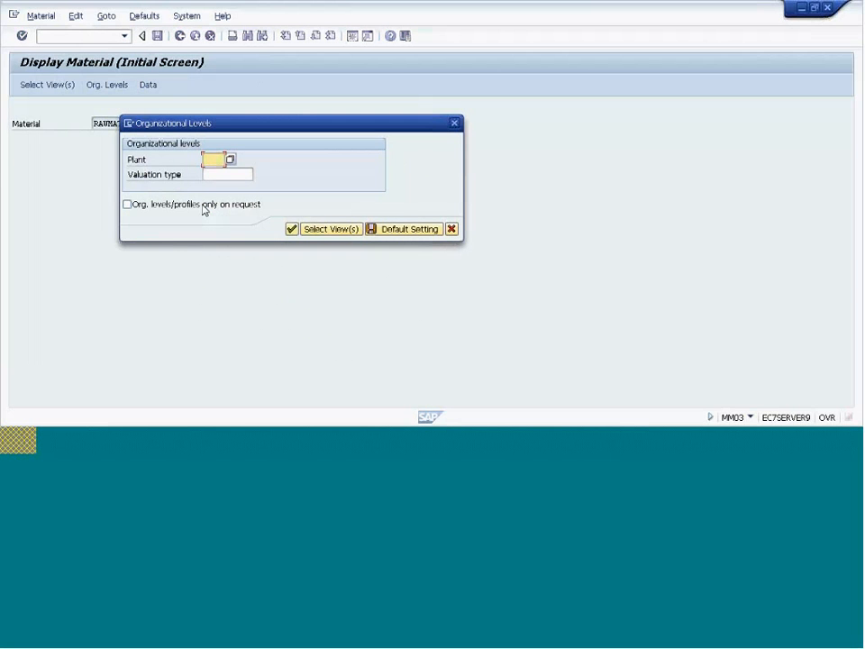
{"action": "left_click", "coordinate": [214, 159]}
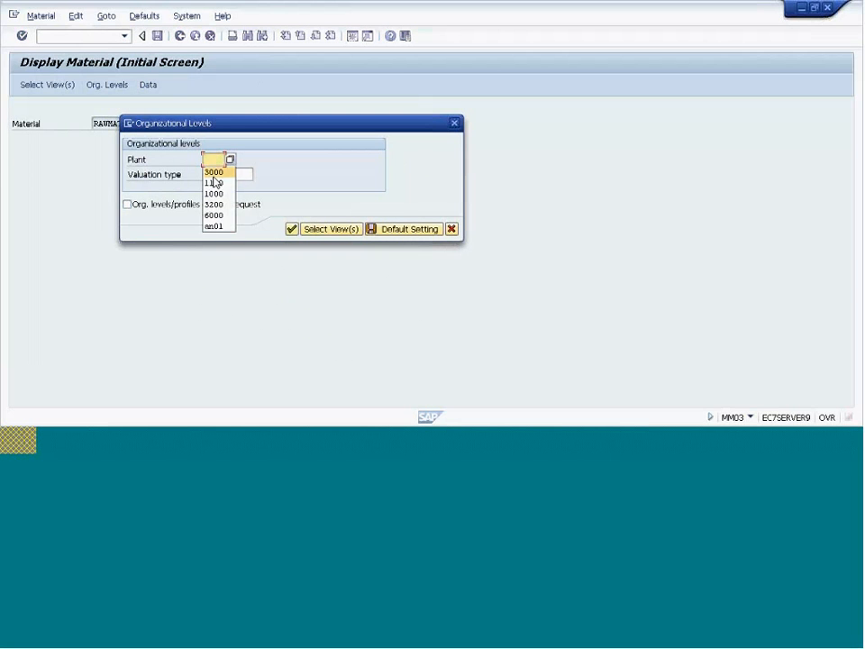
{"action": "left_click", "coordinate": [213, 170]}
{"action": "key", "text": "Return"}
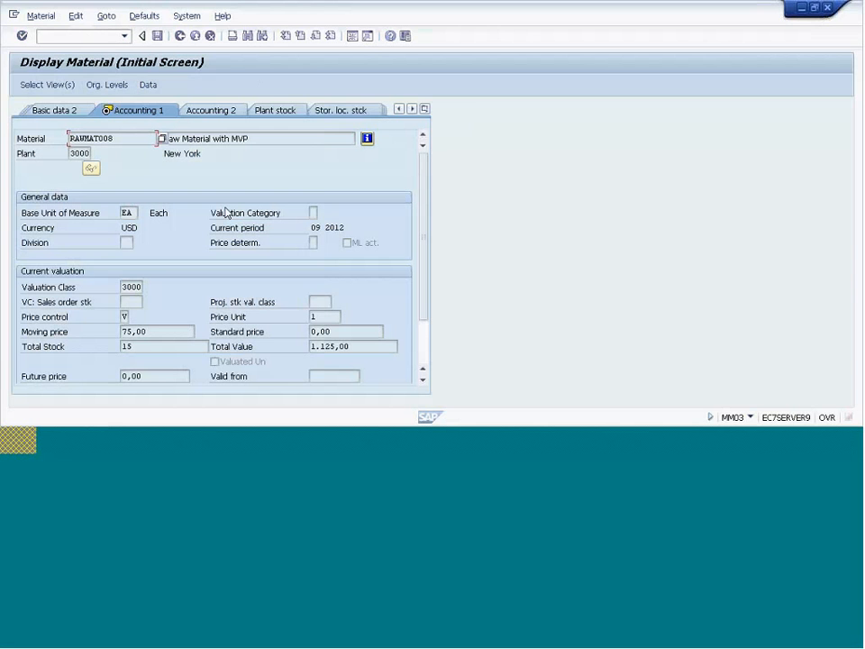
Step: Examine RAWMAT008's moving price, total stock and total value in the current valuation data of the Accounting 1 view
{"action": "left_click_drag", "start_coordinate": [148, 333], "coordinate": [117, 335]}
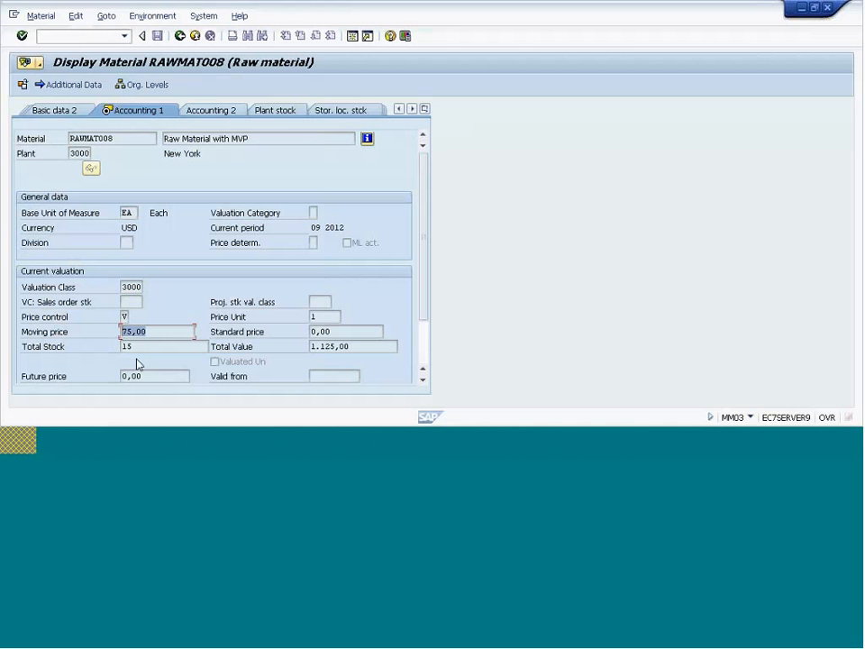
{"action": "left_click", "coordinate": [124, 346]}
{"action": "scroll", "coordinate": [319, 285], "scroll_direction": "down", "scroll_amount": 1}
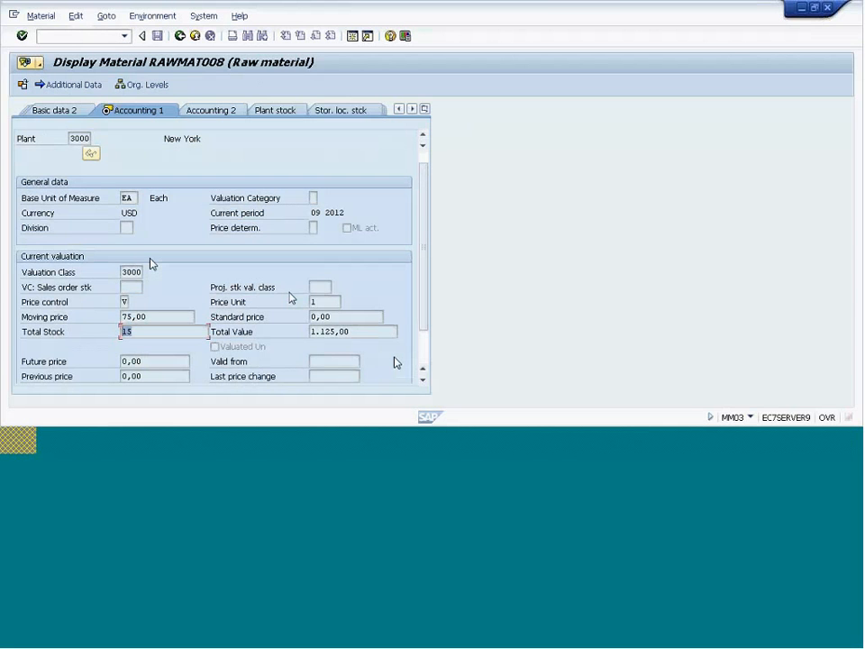
{"action": "left_click", "coordinate": [423, 379]}
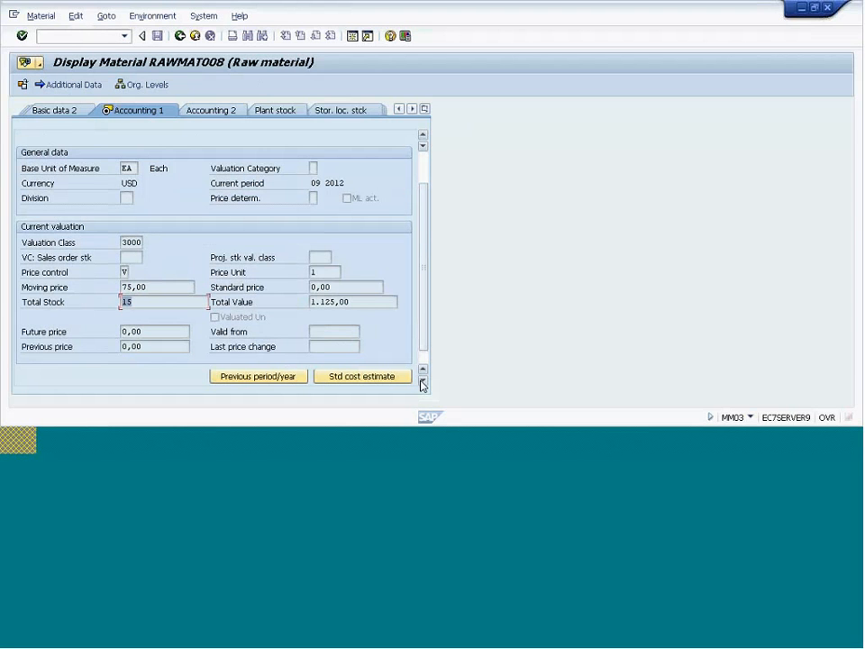
{"action": "left_click", "coordinate": [171, 286]}
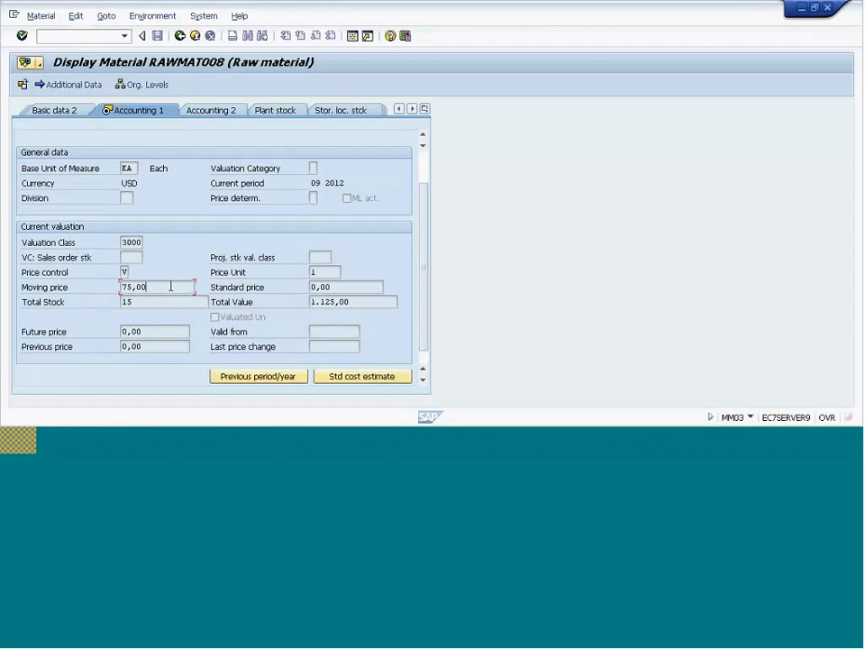
{"action": "left_click_drag", "start_coordinate": [171, 285], "coordinate": [107, 286]}
{"action": "left_click", "coordinate": [164, 305]}
{"action": "double_click", "coordinate": [127, 304]}
{"action": "double_click", "coordinate": [127, 287]}
{"action": "left_click", "coordinate": [366, 304]}
{"action": "left_click_drag", "start_coordinate": [366, 303], "coordinate": [282, 305]}
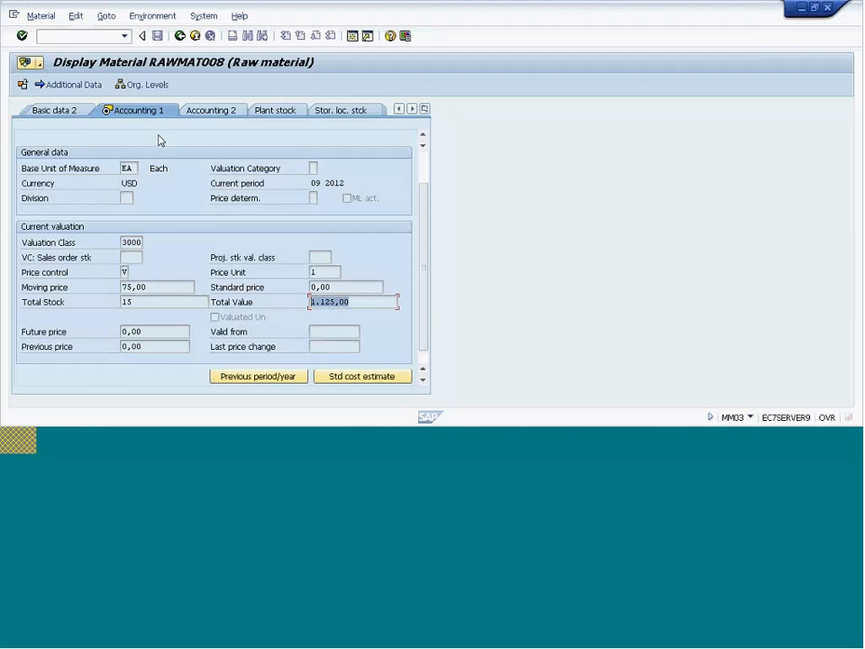
Step: Review RAWMAT008's moving price and price control indicator, and exit the material display to the SAP Easy Access screen
{"action": "left_click", "coordinate": [68, 36]}
{"action": "type", "text": "/"}
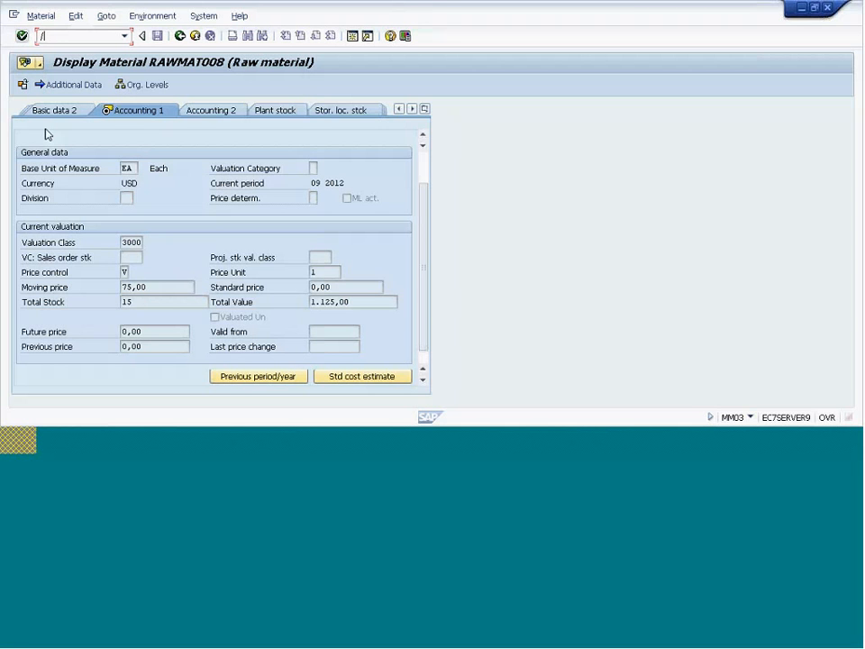
{"action": "left_click", "coordinate": [151, 287]}
{"action": "double_click", "coordinate": [151, 288]}
{"action": "double_click", "coordinate": [164, 289]}
{"action": "left_click_drag", "start_coordinate": [164, 287], "coordinate": [125, 290]}
{"action": "left_click", "coordinate": [157, 286]}
{"action": "left_click_drag", "start_coordinate": [156, 287], "coordinate": [110, 292]}
{"action": "left_click", "coordinate": [157, 288]}
{"action": "left_click_drag", "start_coordinate": [133, 286], "coordinate": [120, 288]}
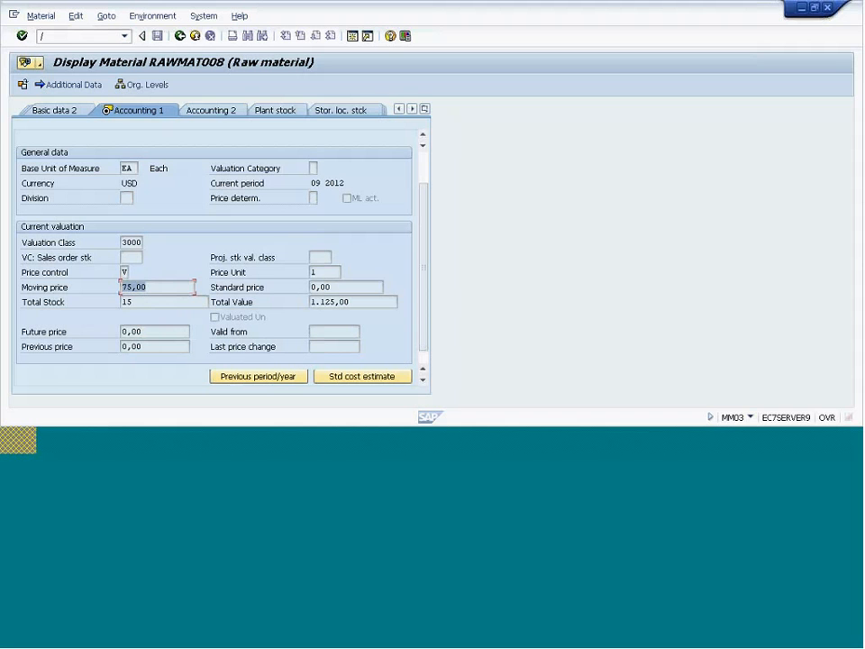
{"action": "left_click", "coordinate": [187, 283]}
{"action": "left_click", "coordinate": [423, 380]}
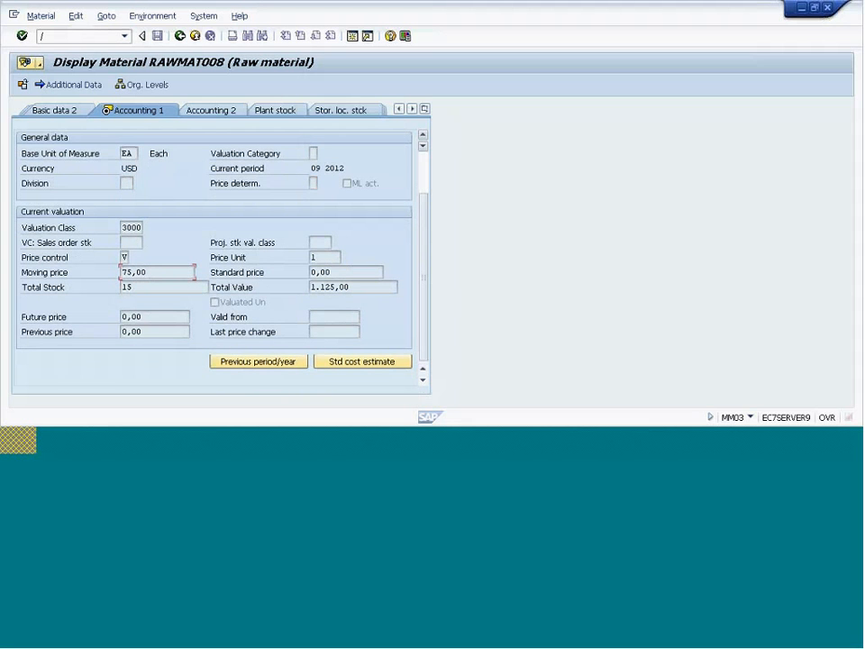
{"action": "left_click", "coordinate": [121, 272]}
{"action": "left_click_drag", "start_coordinate": [192, 272], "coordinate": [122, 272]}
{"action": "left_click", "coordinate": [125, 257]}
{"action": "left_click", "coordinate": [179, 38]}
{"action": "left_click", "coordinate": [179, 38]}
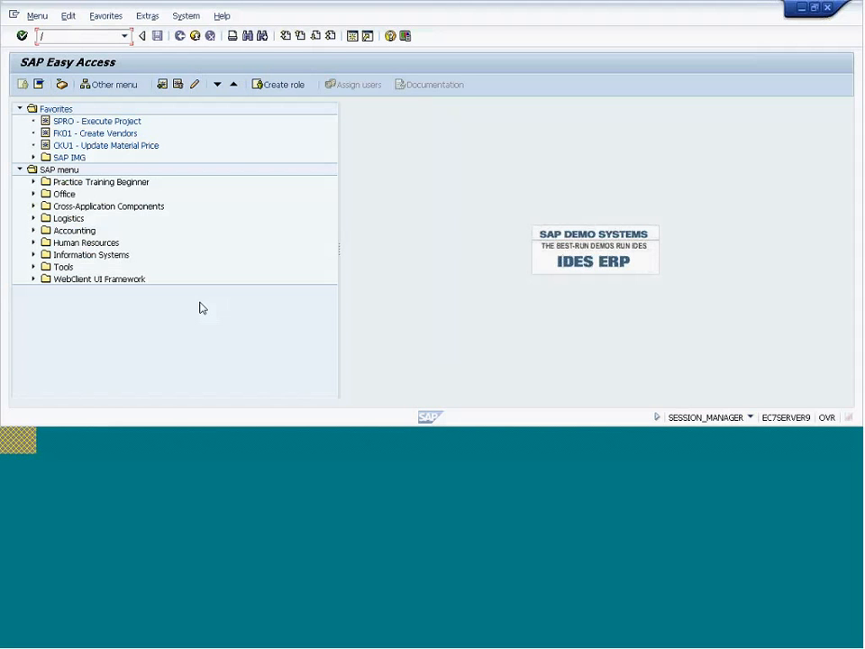
Step: Display the goods issue's material document in transaction MB03 and open its accounting document
{"action": "type", "text": "nmm"}
{"action": "left_click_drag", "start_coordinate": [65, 36], "coordinate": [38, 33]}
{"action": "type", "text": "/nmb03"}
{"action": "key", "text": "Return"}
{"action": "key", "text": "Return"}
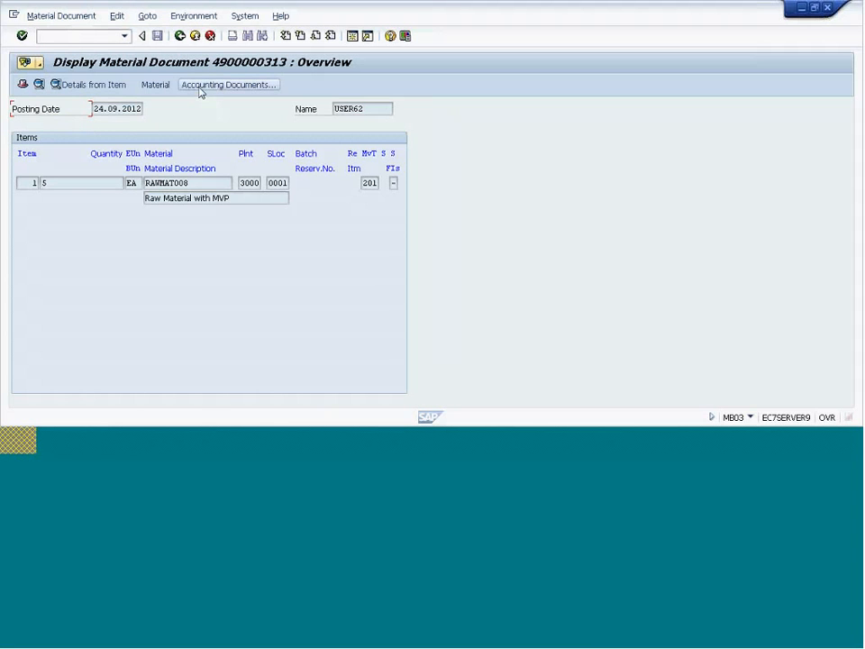
{"action": "left_click", "coordinate": [205, 85]}
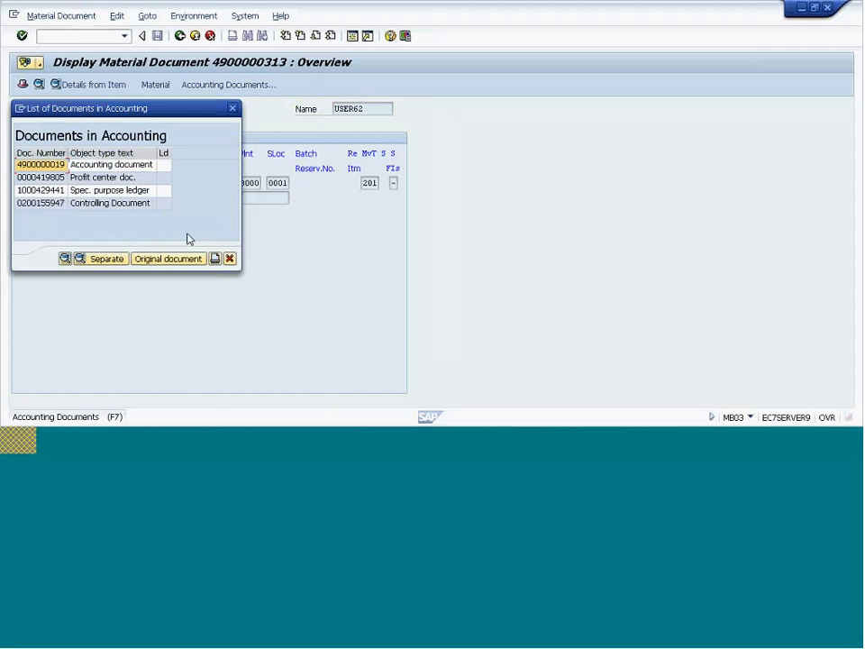
{"action": "left_click", "coordinate": [114, 167]}
{"action": "double_click", "coordinate": [113, 171]}
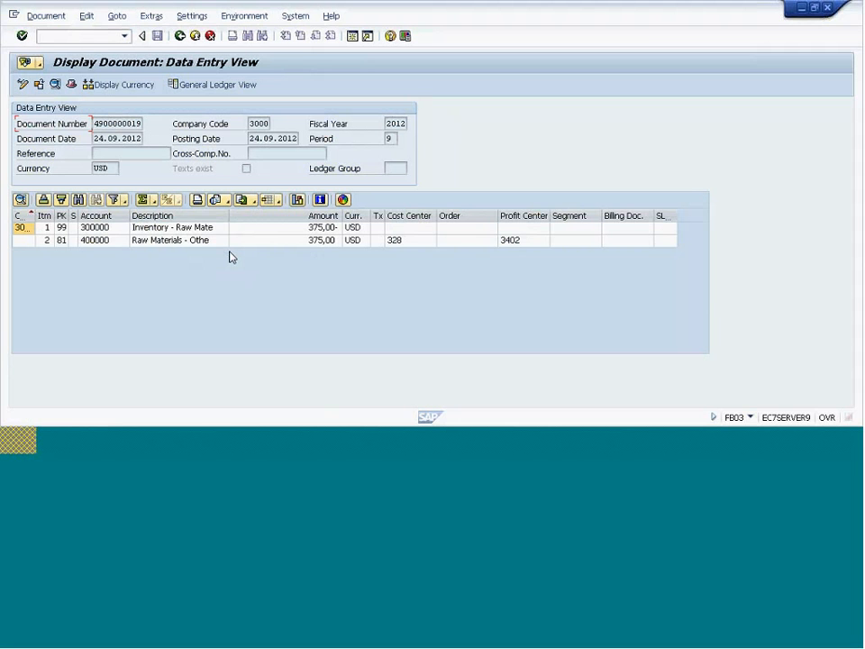
Step: Inspect the amount and cost center of the raw material consumption line, and exit to the SAP Easy Access screen
{"action": "left_click", "coordinate": [311, 248]}
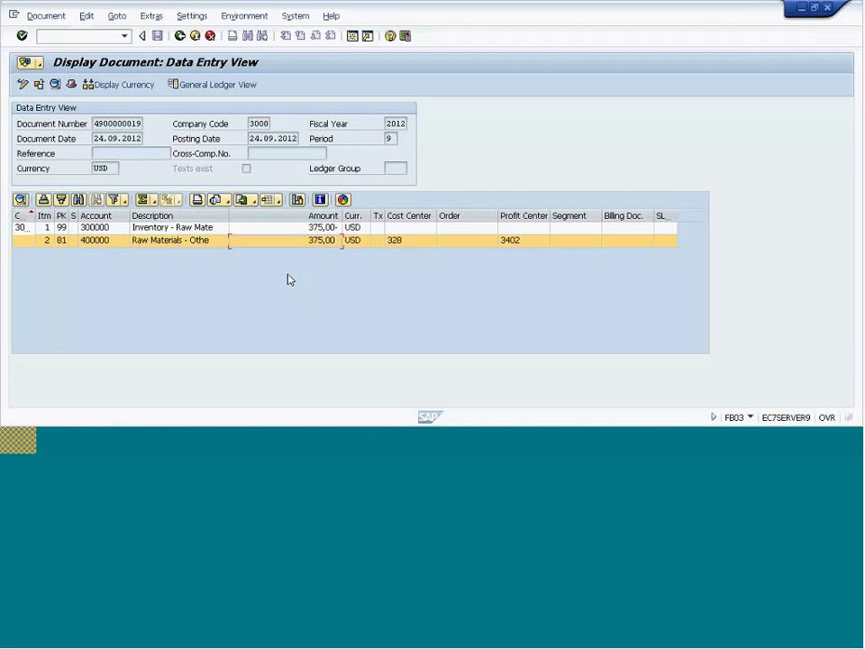
{"action": "left_click", "coordinate": [389, 244]}
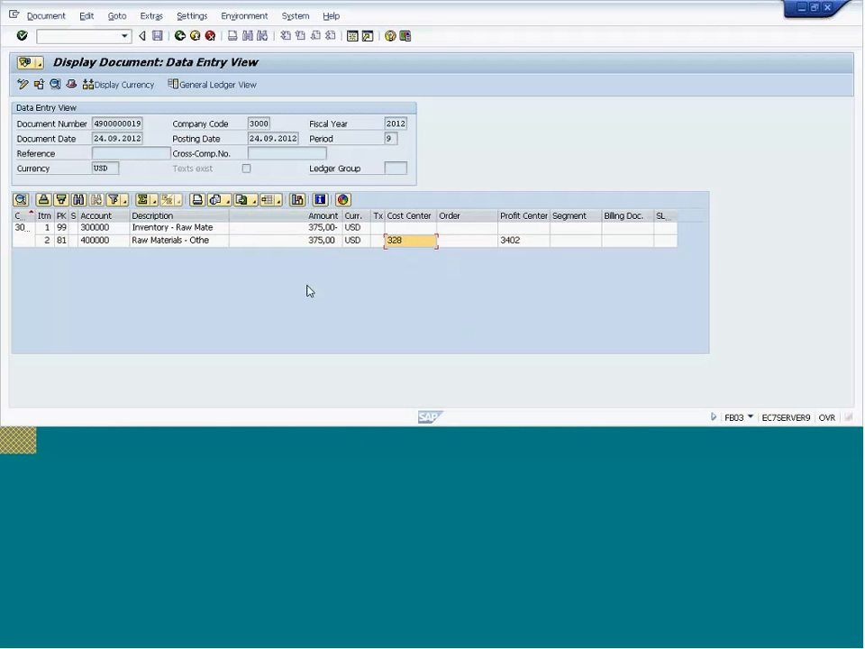
{"action": "left_click", "coordinate": [179, 36]}
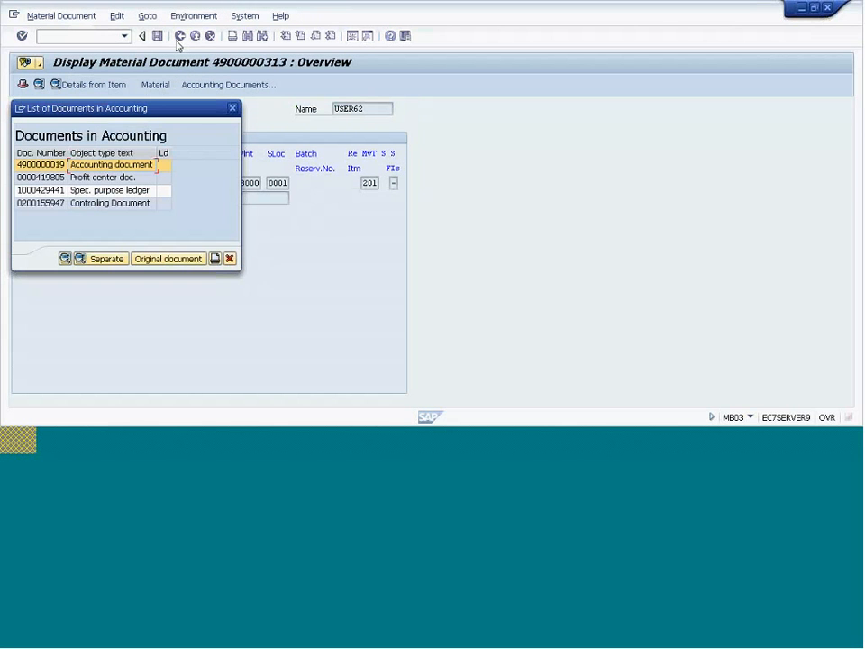
{"action": "left_click", "coordinate": [229, 259]}
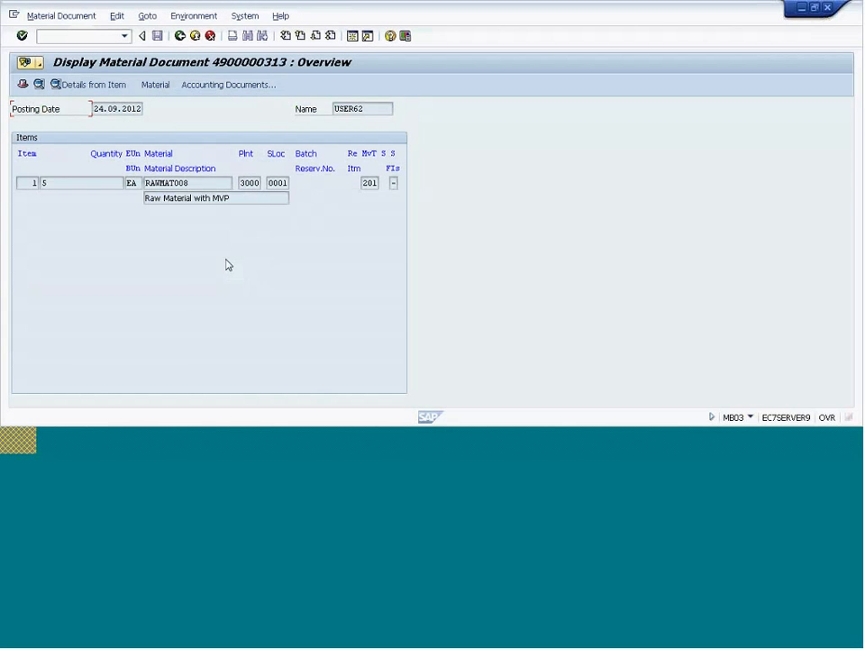
{"action": "left_click", "coordinate": [180, 38]}
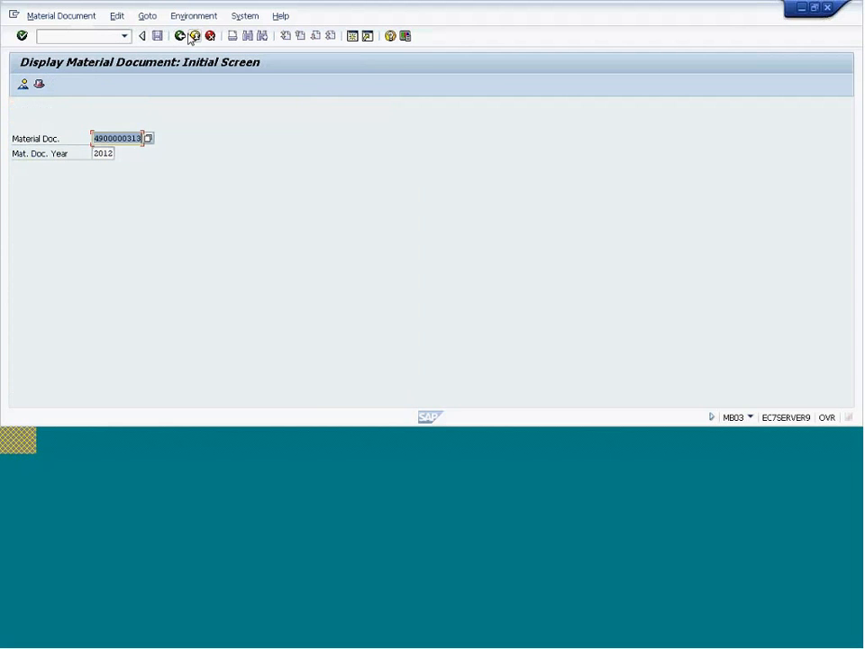
{"action": "left_click", "coordinate": [191, 36]}
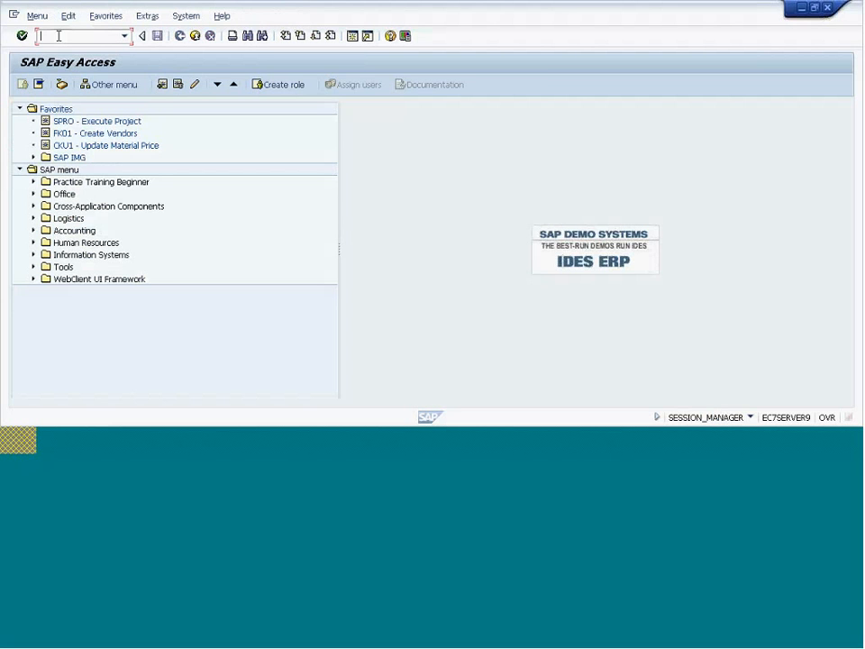
Step: Start goods issue entry in transaction MB1A and browse the available movement types from consumption through sampling and scrapping
{"action": "type", "text": "/nmb1"}
{"action": "key", "text": "Return"}
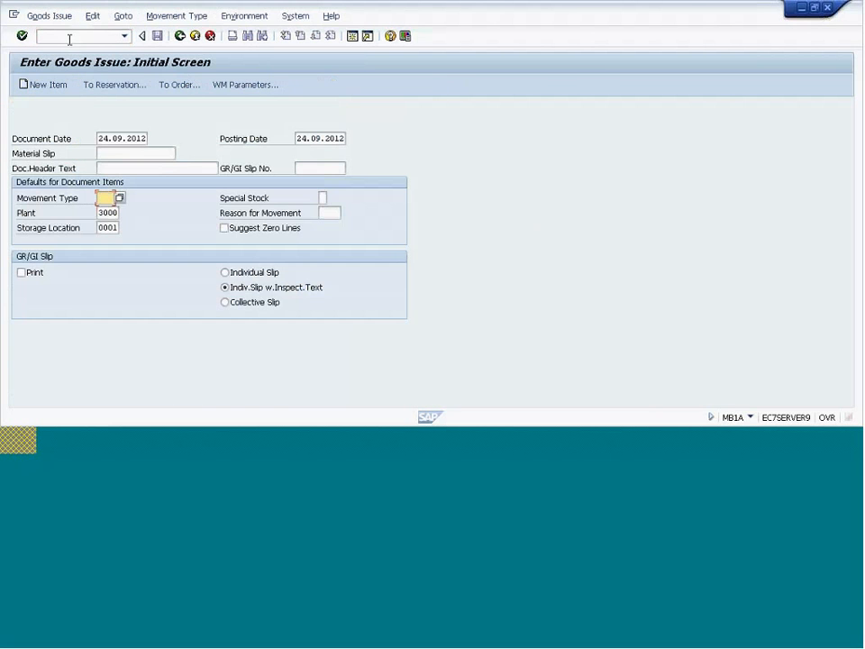
{"action": "left_click", "coordinate": [120, 197]}
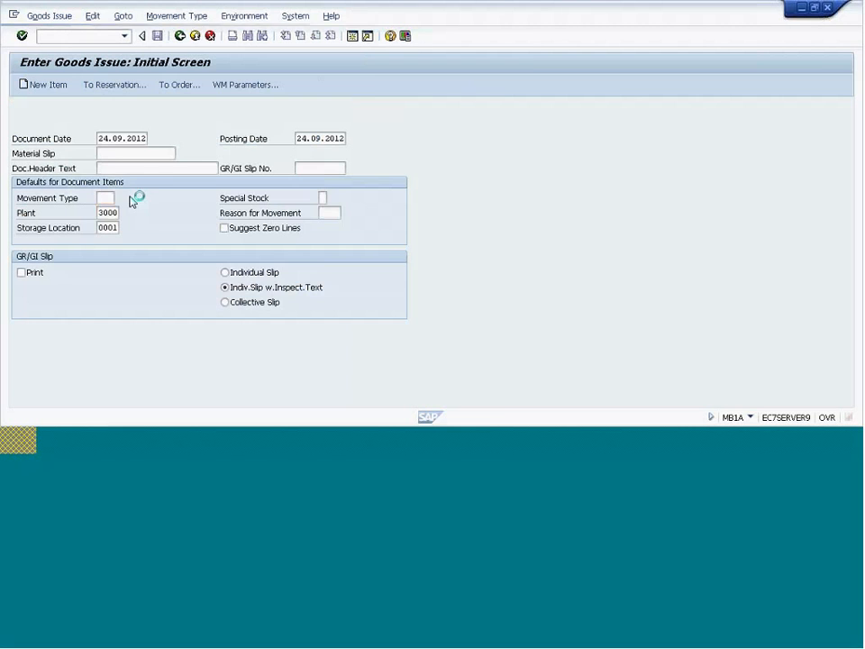
{"action": "scroll", "coordinate": [201, 211], "scroll_direction": "down", "scroll_amount": 10}
{"action": "scroll", "coordinate": [201, 212], "scroll_direction": "down", "scroll_amount": 15}
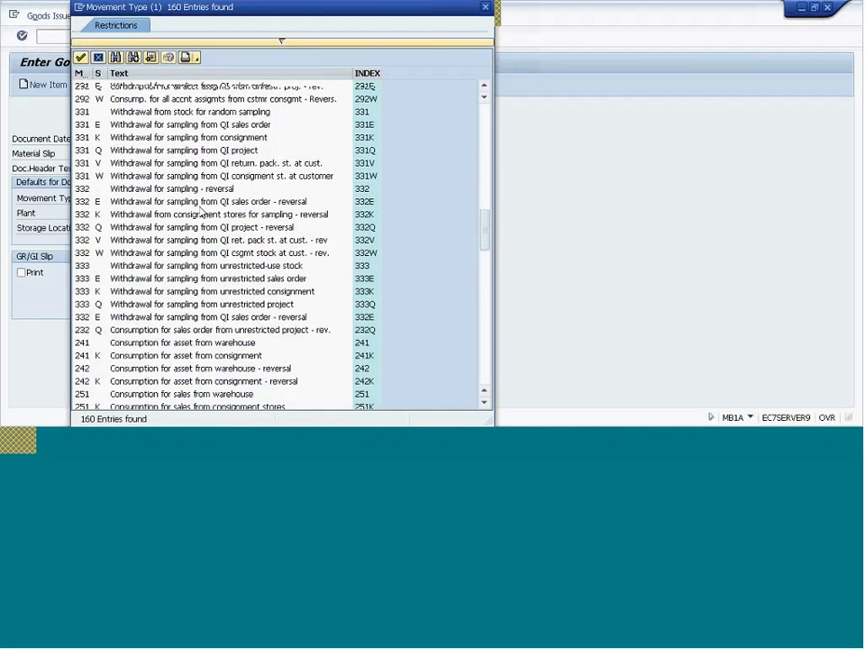
{"action": "scroll", "coordinate": [202, 212], "scroll_direction": "up", "scroll_amount": 20}
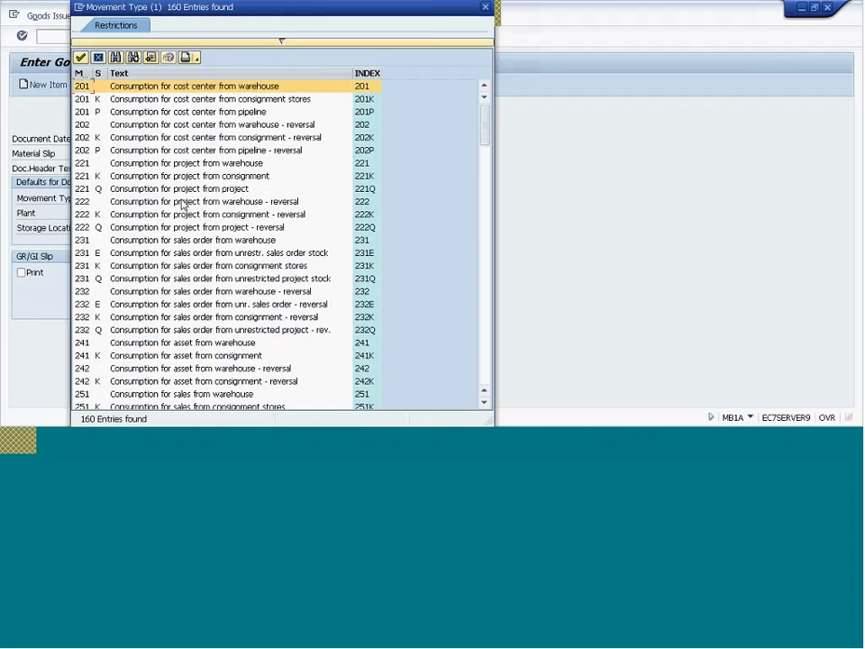
{"action": "scroll", "coordinate": [167, 185], "scroll_direction": "down", "scroll_amount": 1}
{"action": "scroll", "coordinate": [157, 259], "scroll_direction": "down", "scroll_amount": 10}
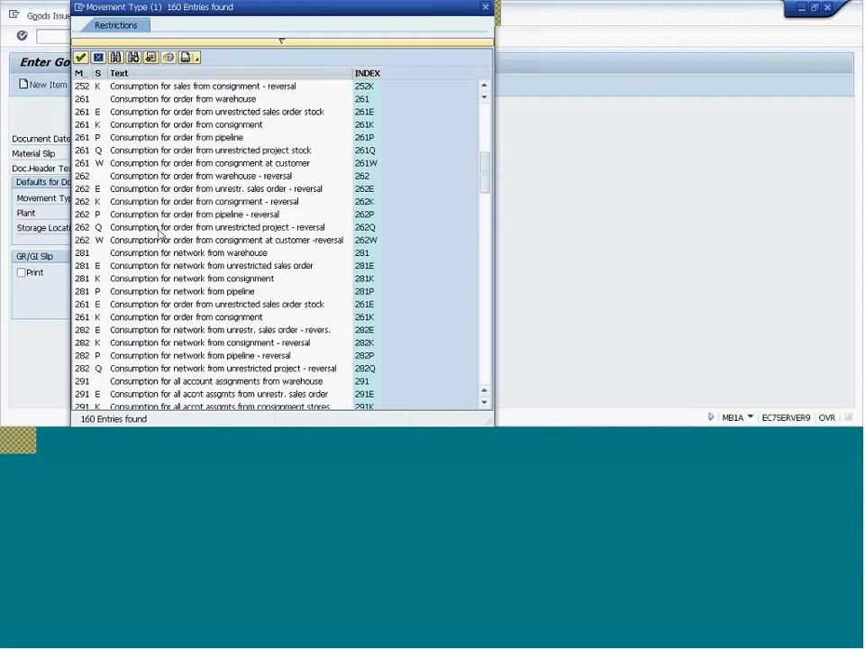
{"action": "scroll", "coordinate": [157, 252], "scroll_direction": "down", "scroll_amount": 5}
{"action": "scroll", "coordinate": [159, 232], "scroll_direction": "down", "scroll_amount": 15}
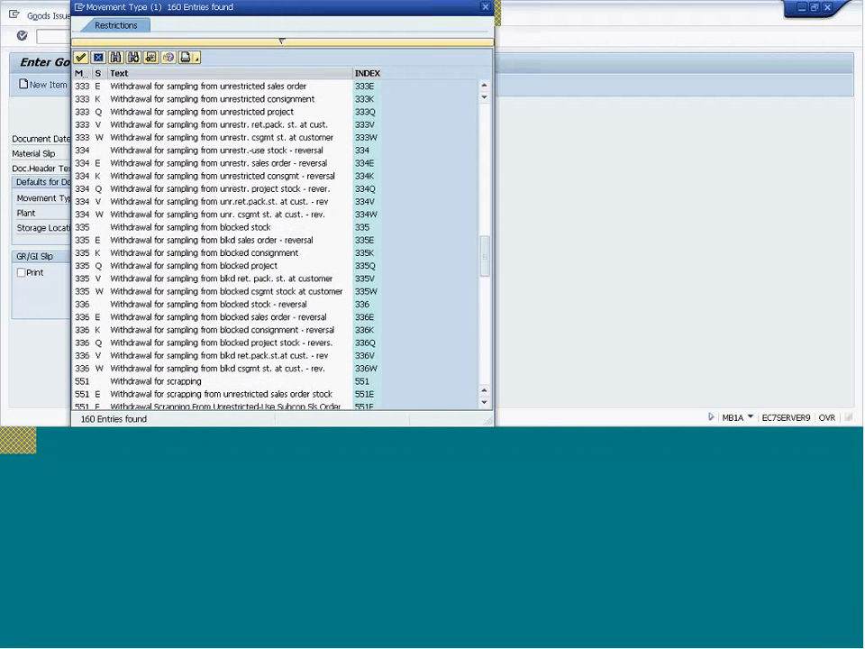
{"action": "scroll", "coordinate": [177, 317], "scroll_direction": "down", "scroll_amount": 8}
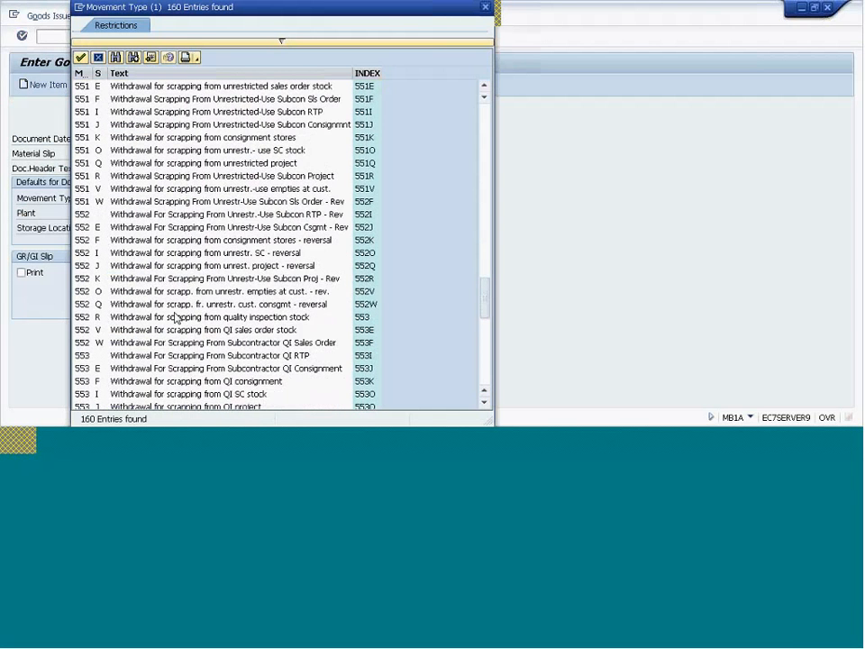
{"action": "left_click", "coordinate": [259, 268]}
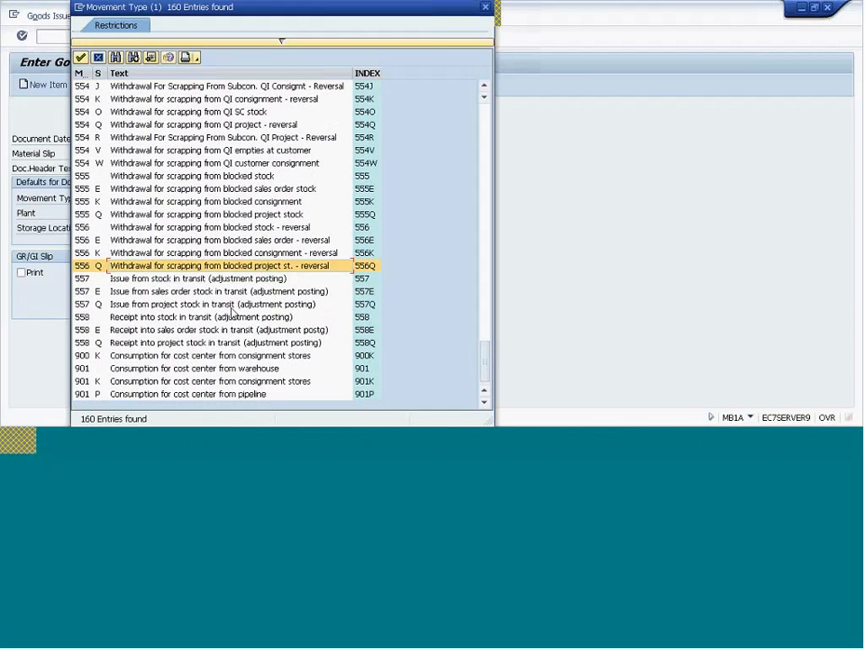
Step: Locate movement type 261, Consumption for order from warehouse, in the value list, and leave goods issue entry without choosing a type
{"action": "scroll", "coordinate": [232, 311], "scroll_direction": "up", "scroll_amount": 5}
{"action": "scroll", "coordinate": [233, 311], "scroll_direction": "up", "scroll_amount": 10}
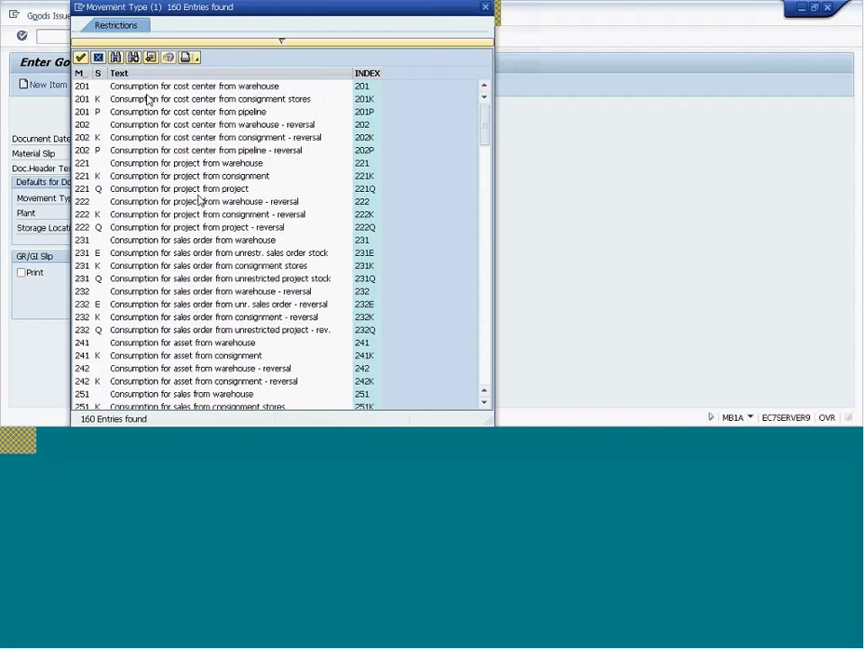
{"action": "scroll", "coordinate": [164, 270], "scroll_direction": "down", "scroll_amount": 4}
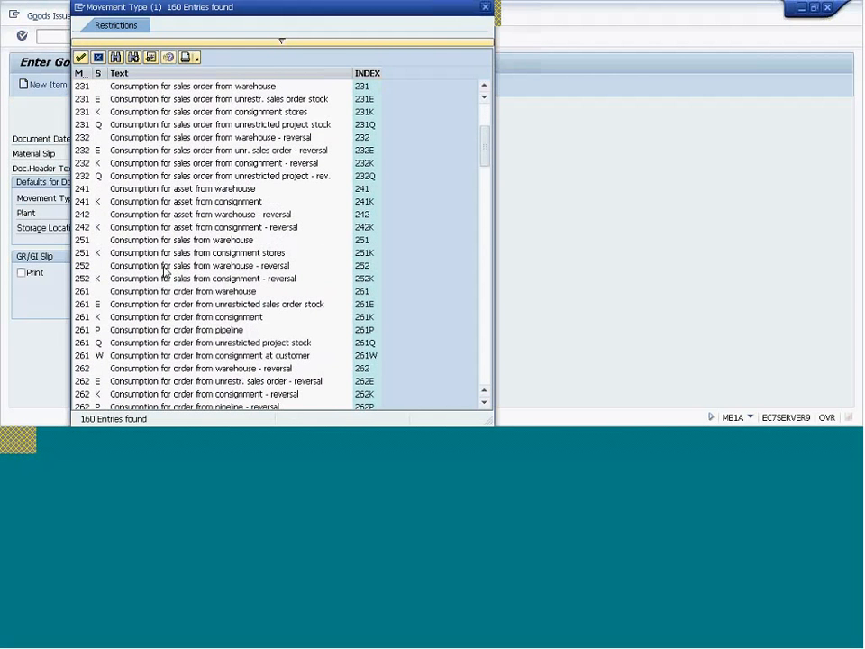
{"action": "left_click", "coordinate": [174, 293]}
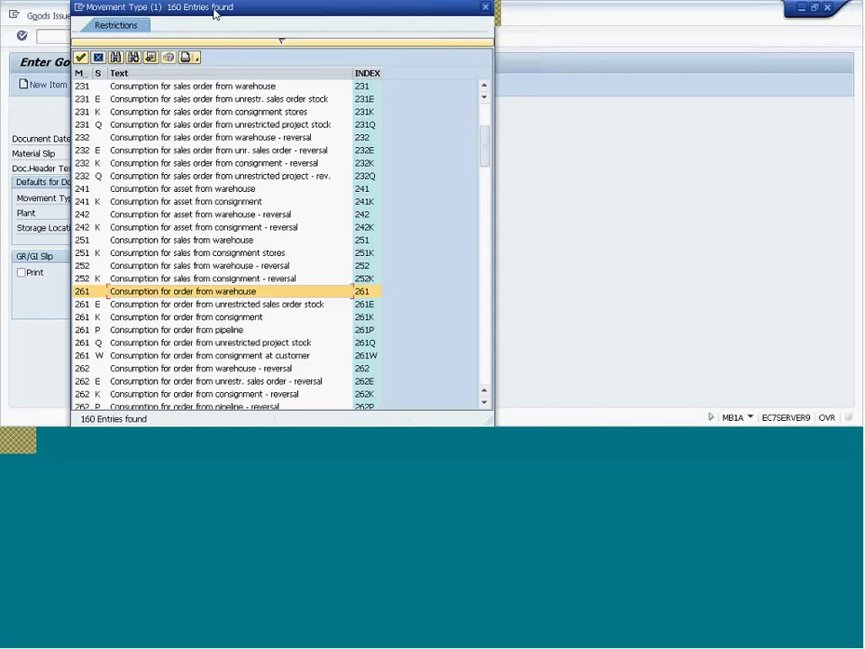
{"action": "left_click_drag", "start_coordinate": [214, 13], "coordinate": [305, 45]}
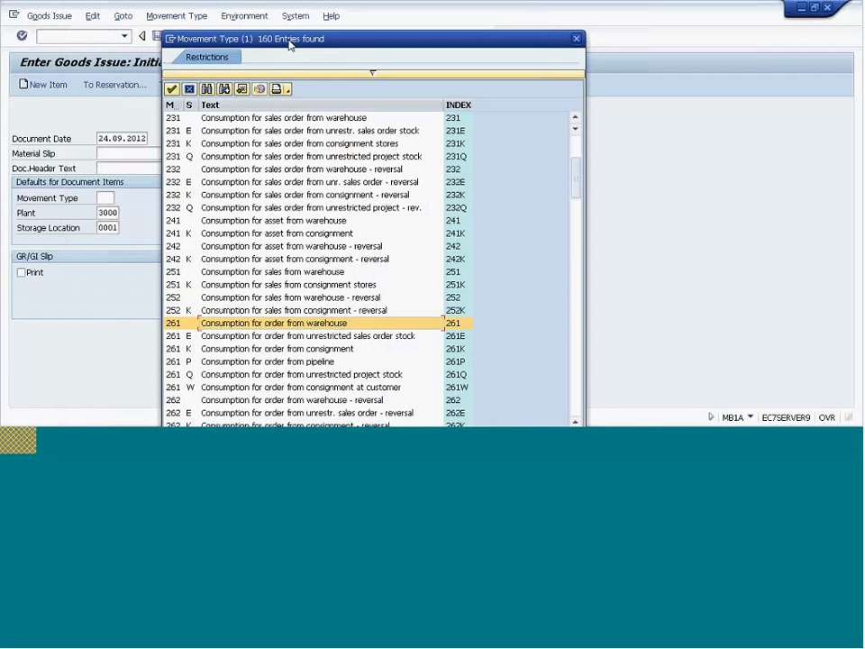
{"action": "left_click", "coordinate": [576, 38]}
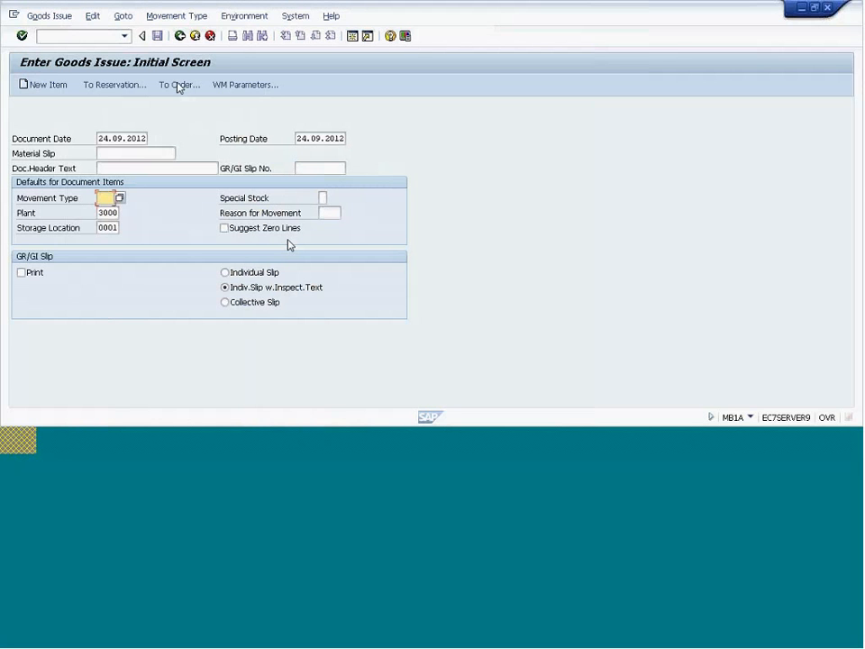
{"action": "left_click", "coordinate": [179, 36]}
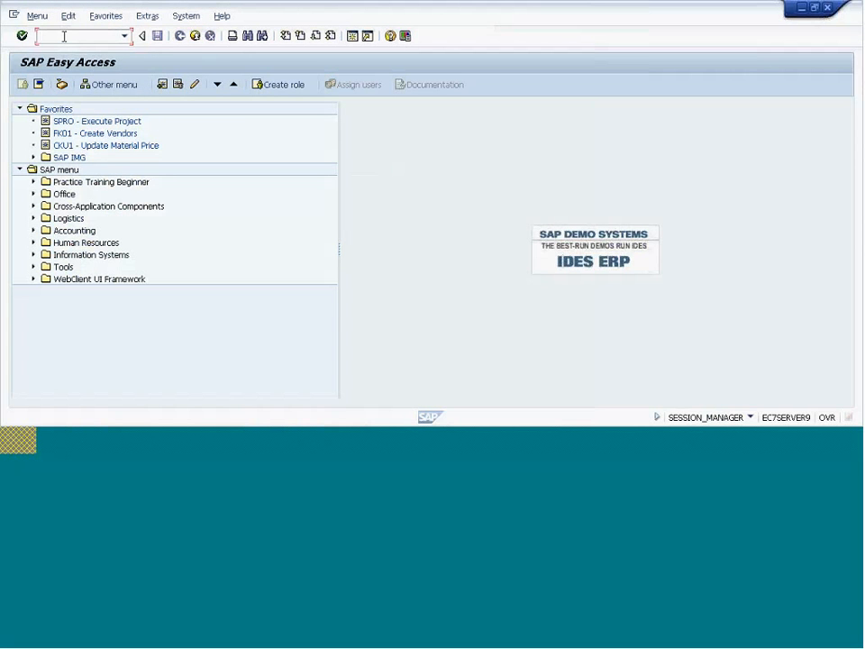
Step: Reopen the goods issue's material document in transaction MB03 and display its accounting document in the data entry view
{"action": "type", "text": "/"}
{"action": "type", "text": "nmb0"}
{"action": "key", "text": "Return"}
{"action": "key", "text": "Return"}
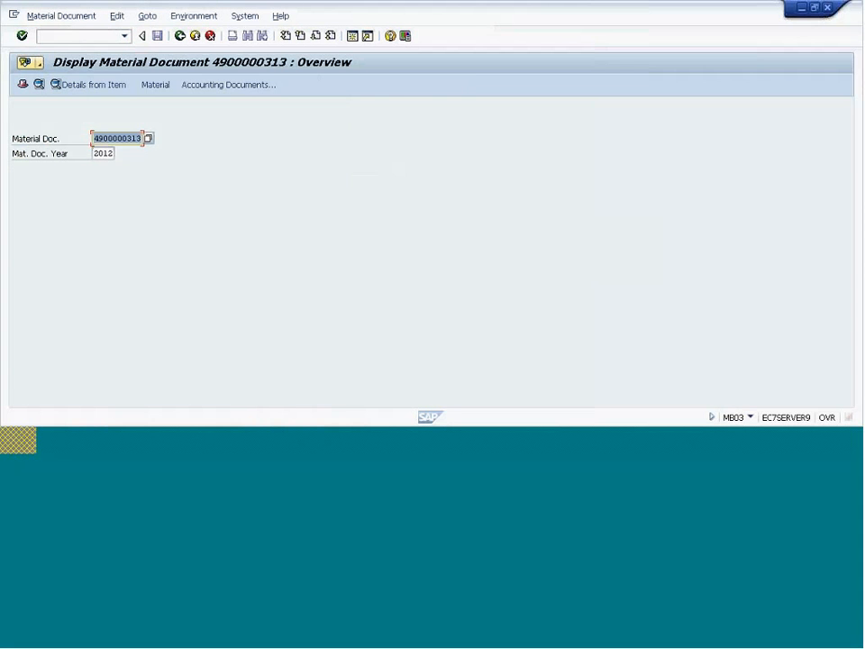
{"action": "left_click", "coordinate": [216, 85]}
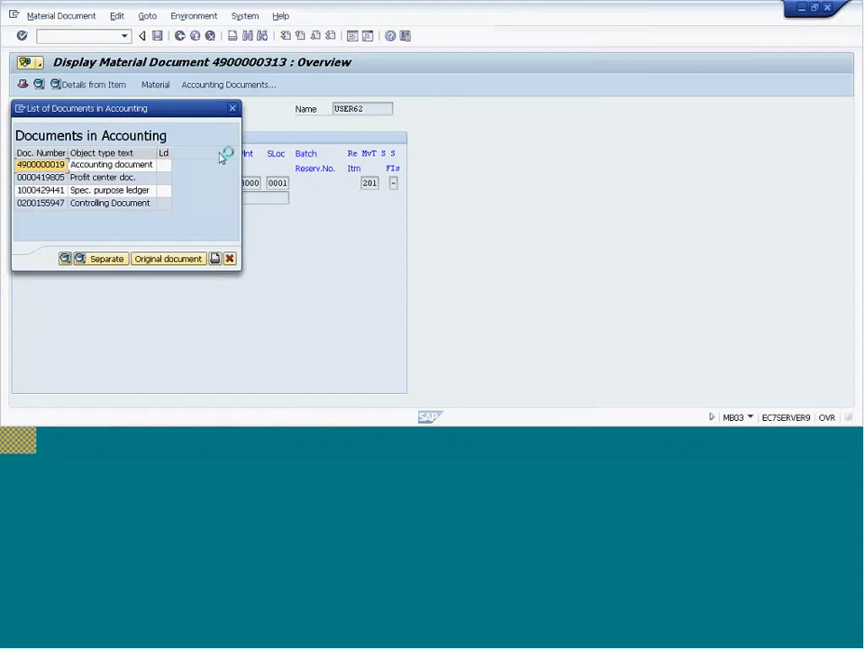
{"action": "left_click", "coordinate": [141, 168]}
{"action": "double_click", "coordinate": [140, 167]}
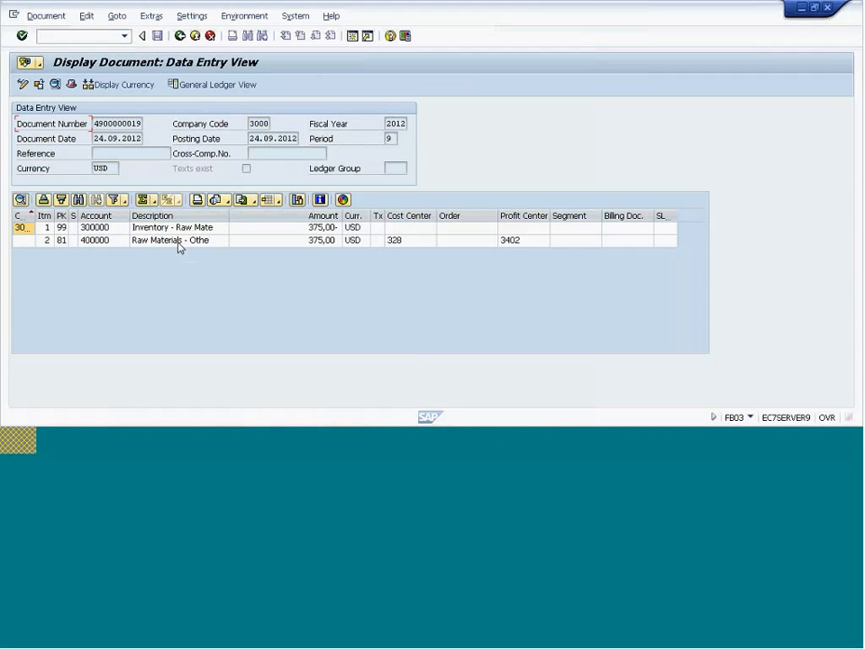
Step: Inspect the inventory and raw material consumption lines of the accounting document, and open goods issue entry in transaction MB1A
{"action": "left_click", "coordinate": [153, 230]}
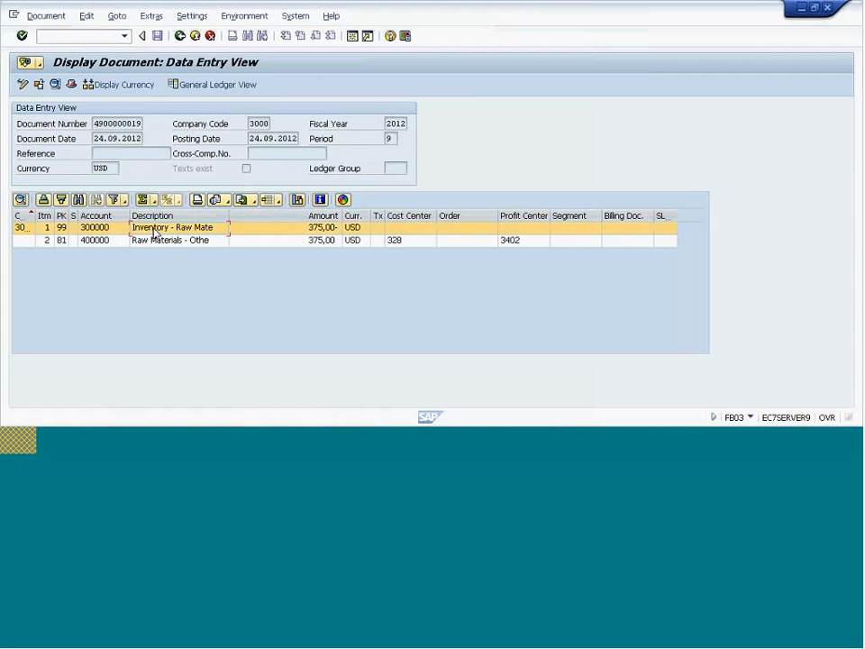
{"action": "left_click", "coordinate": [180, 240]}
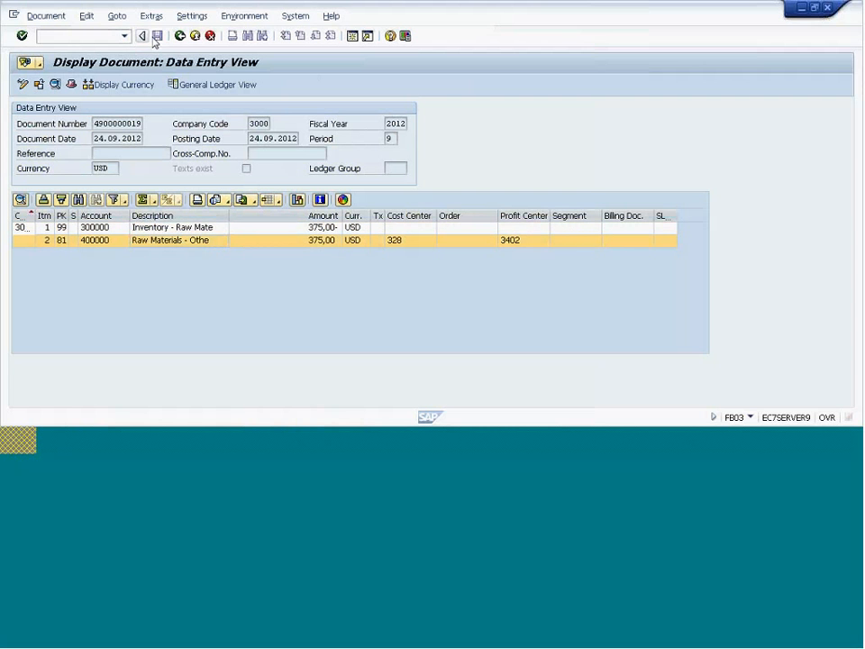
{"action": "left_click", "coordinate": [88, 37]}
{"action": "type", "text": "/n"}
{"action": "left_click_drag", "start_coordinate": [90, 41], "coordinate": [3, 43]}
{"action": "type", "text": "/nmb"}
{"action": "key", "text": "Return"}
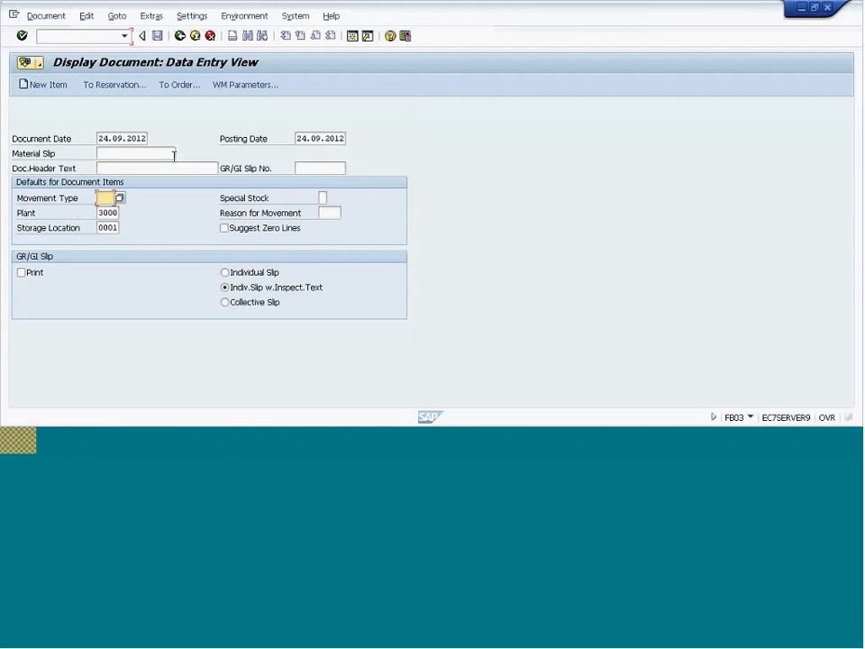
Step: Choose movement type 201 for a goods issue to a cost center in plant 3000, and set the cost center to 328
{"action": "left_click", "coordinate": [119, 198]}
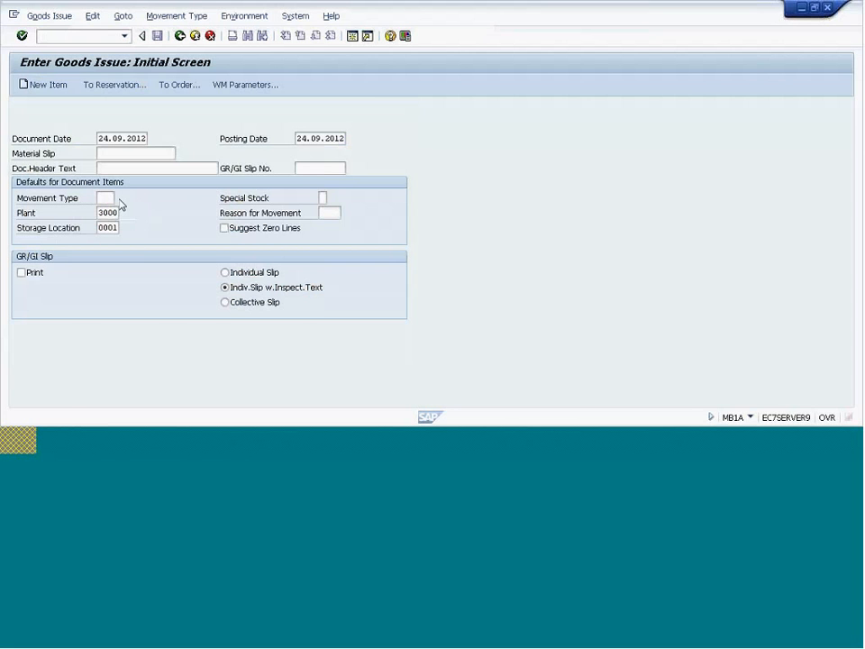
{"action": "double_click", "coordinate": [129, 88]}
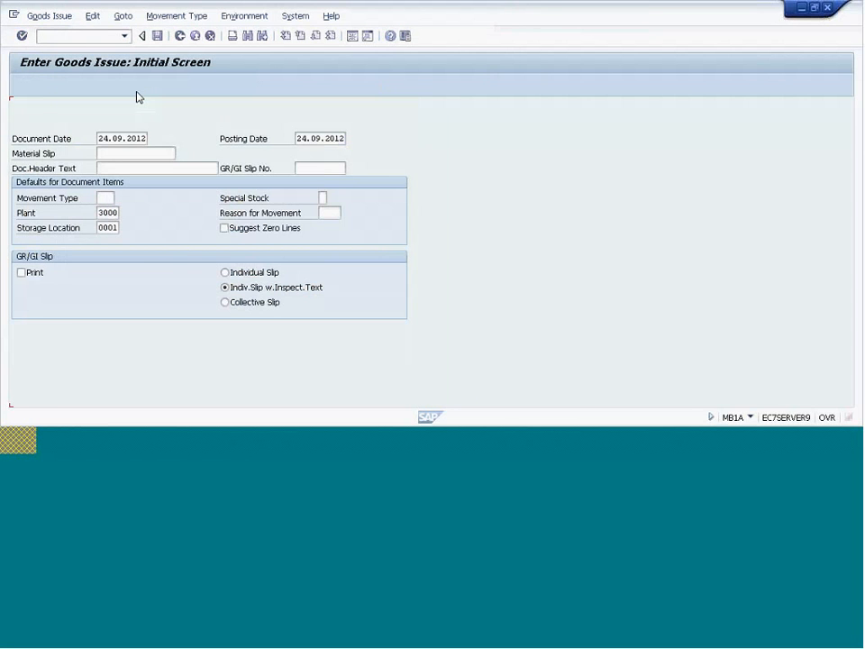
{"action": "key", "text": "Return"}
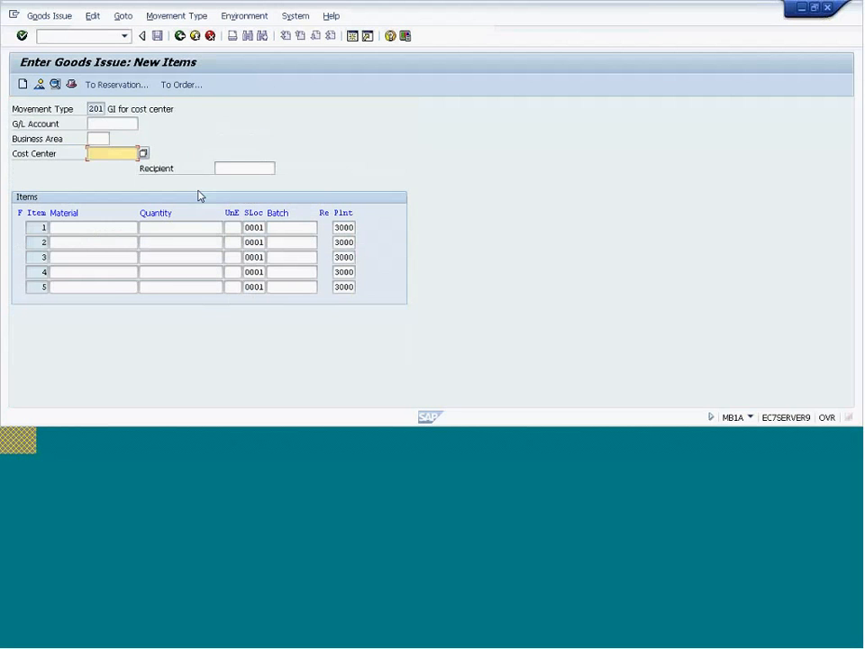
{"action": "left_click", "coordinate": [108, 153]}
{"action": "left_click", "coordinate": [99, 164]}
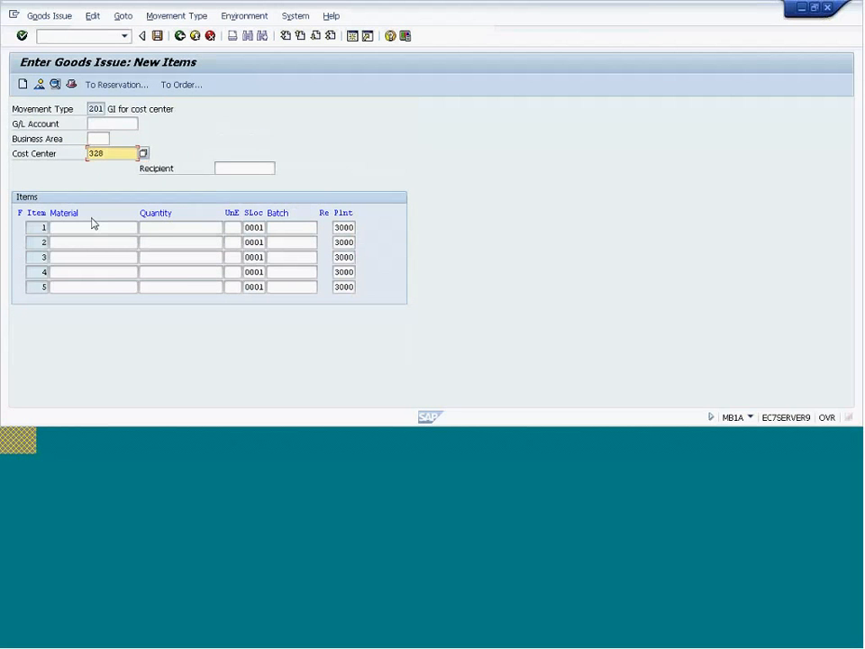
Step: Enter material RAWMAT008 with quantity 5 from storage location 0001 as the first item, and continue to its details
{"action": "left_click", "coordinate": [93, 227]}
{"action": "left_click", "coordinate": [147, 238]}
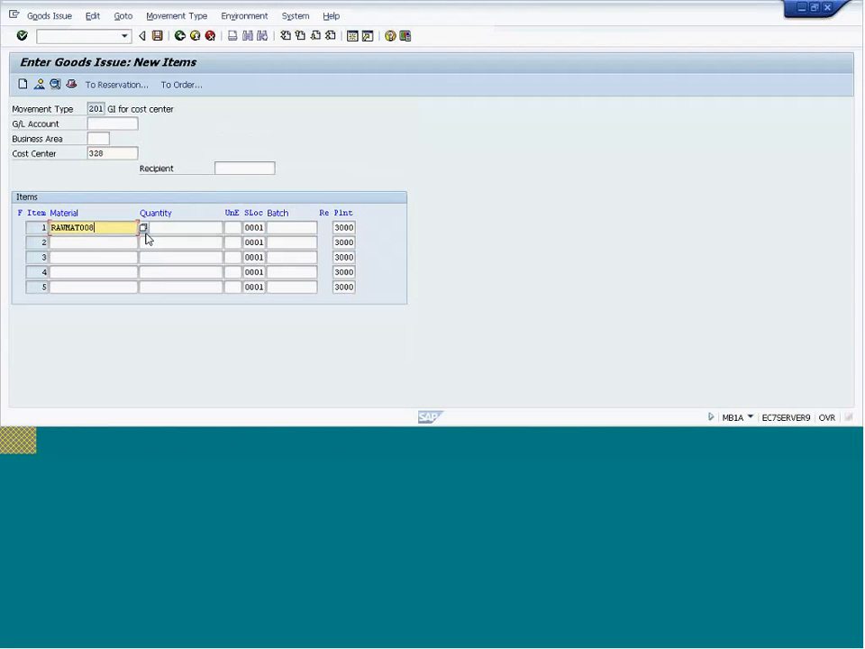
{"action": "left_click", "coordinate": [175, 225]}
{"action": "type", "text": "5"}
{"action": "key", "text": "Return"}
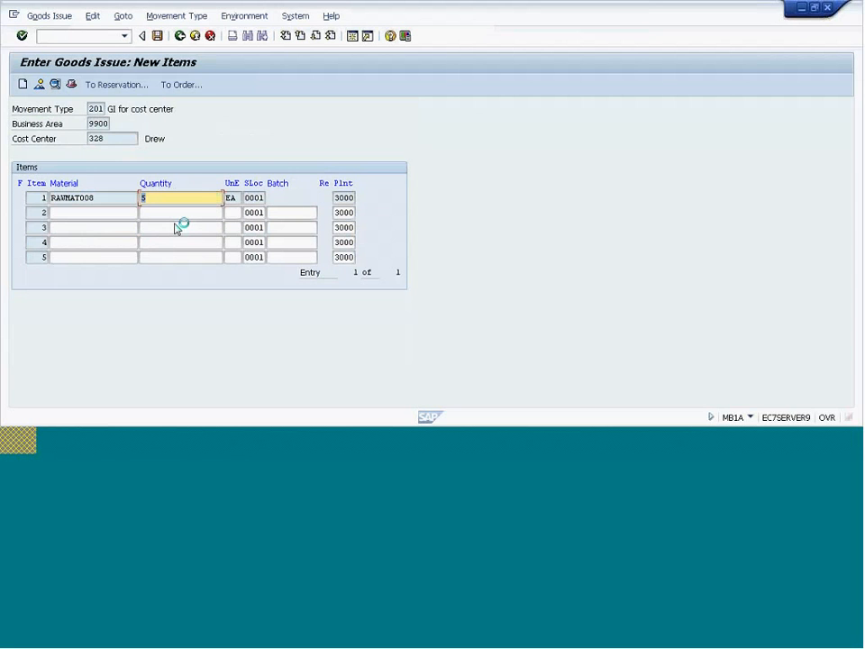
{"action": "key", "text": "Return"}
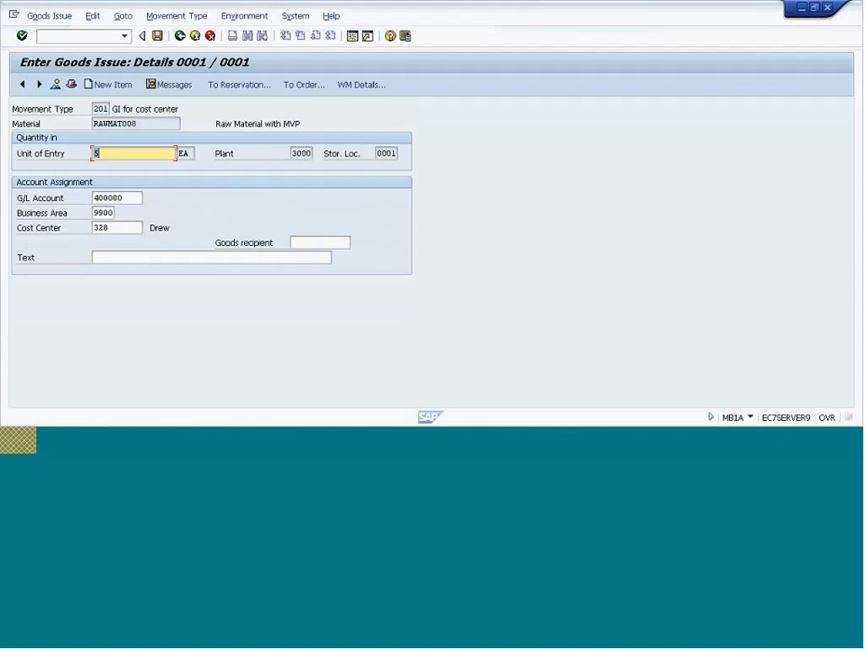
Step: Review the goods issue's item overview, account assignment details and document header, and post the goods issue
{"action": "left_click", "coordinate": [179, 36]}
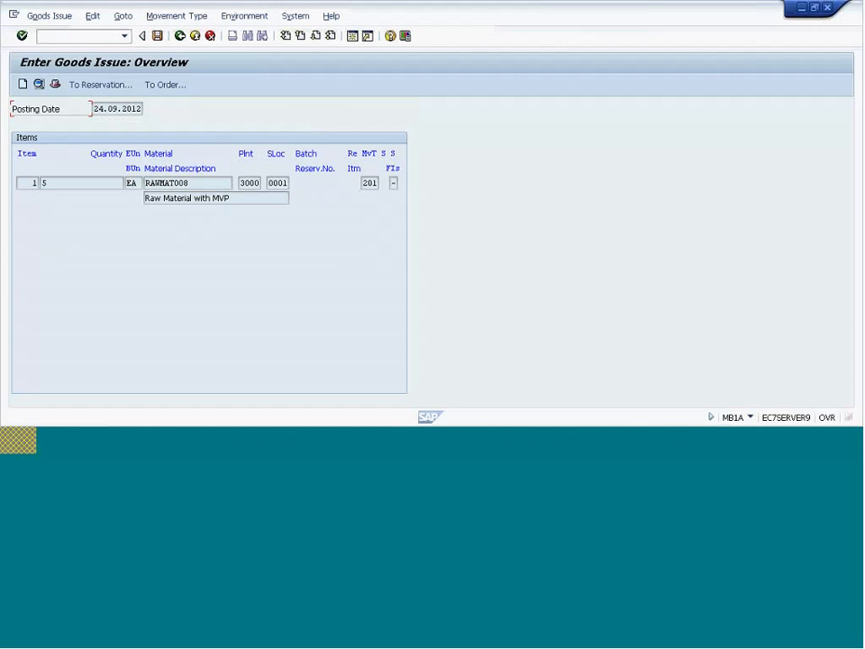
{"action": "double_click", "coordinate": [176, 186]}
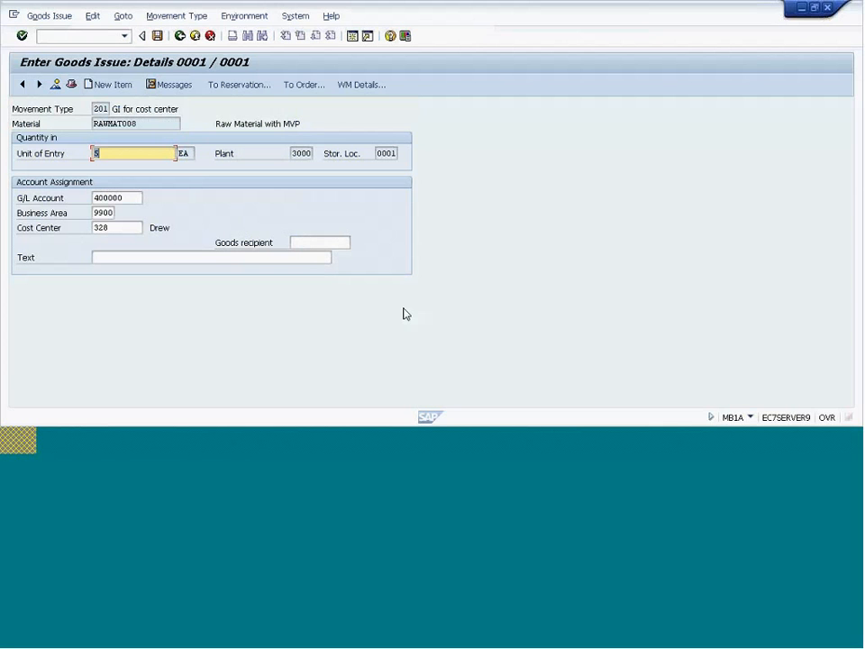
{"action": "left_click", "coordinate": [306, 242]}
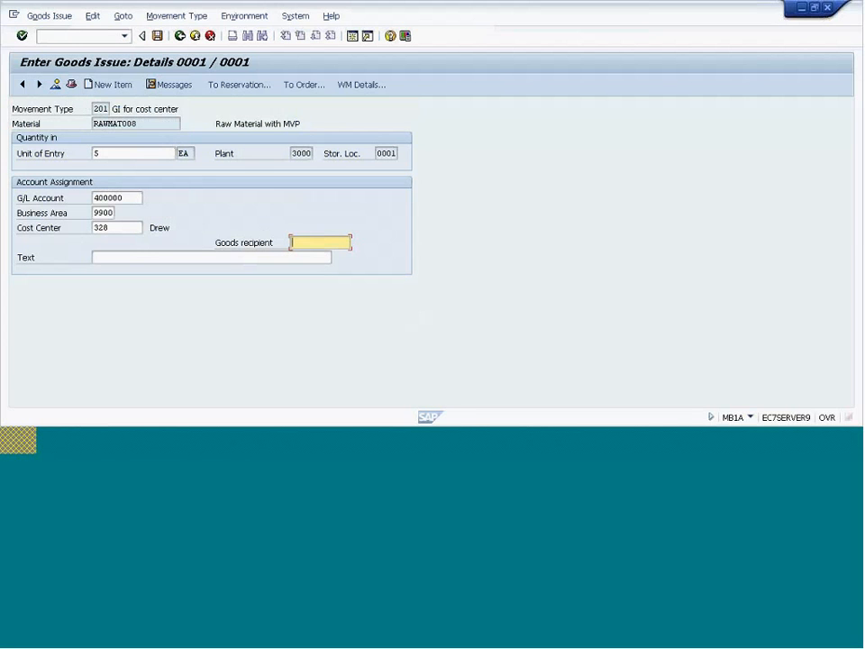
{"action": "left_click", "coordinate": [72, 85]}
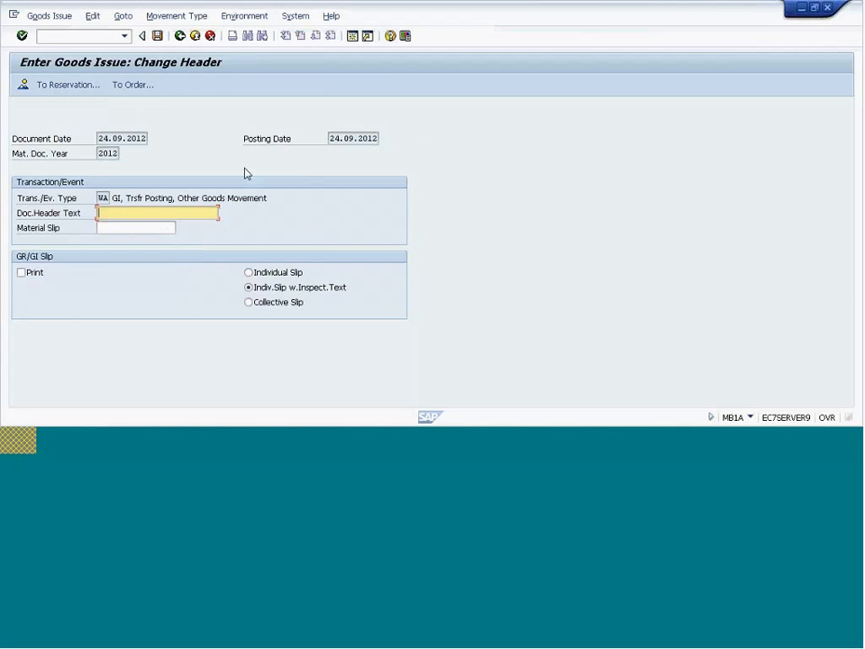
{"action": "left_click", "coordinate": [200, 40]}
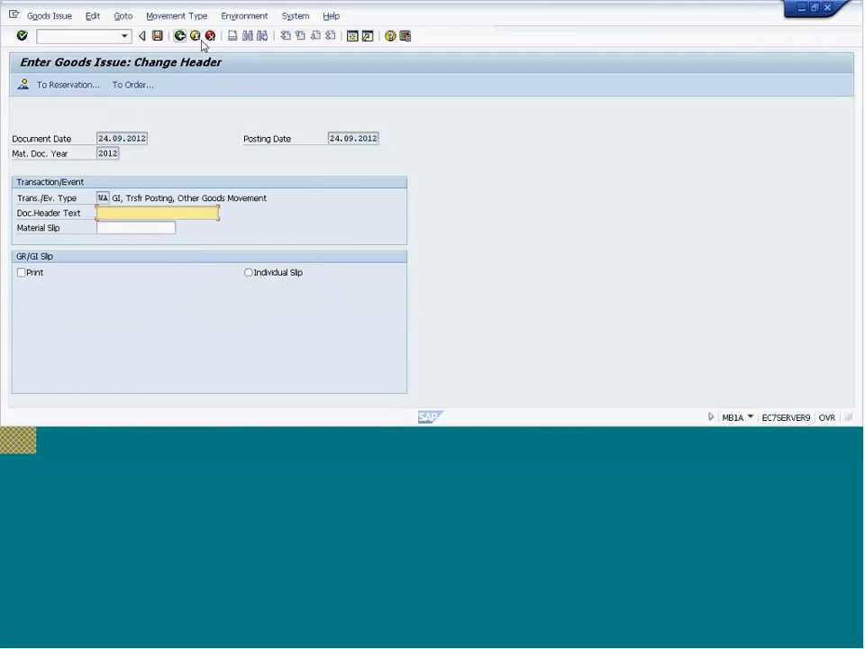
{"action": "double_click", "coordinate": [70, 182]}
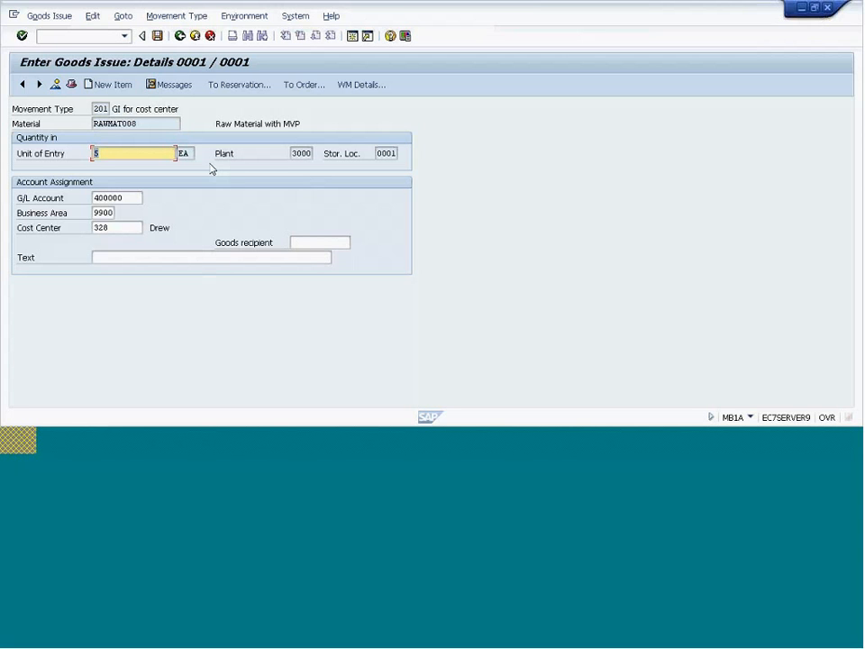
{"action": "left_click", "coordinate": [157, 36]}
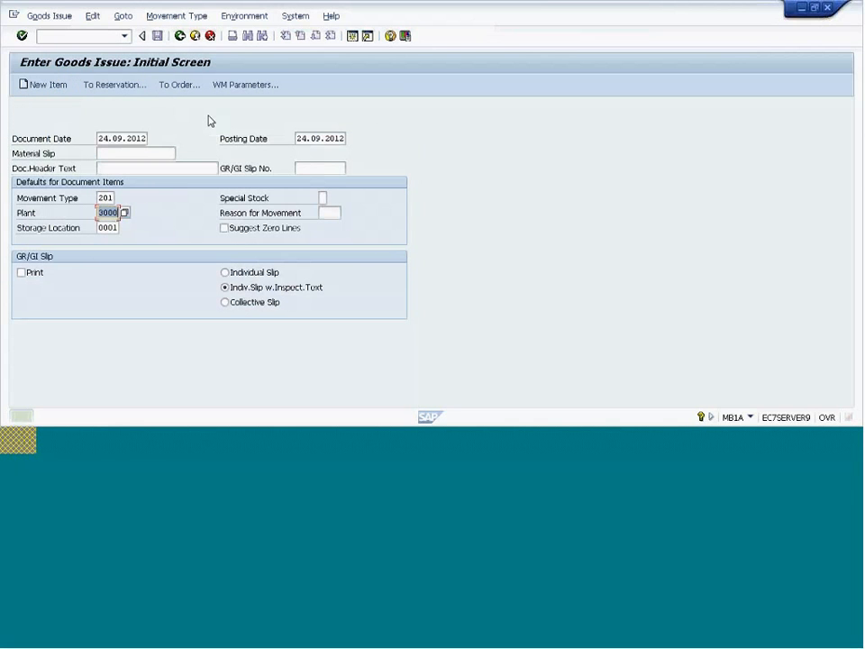
Step: Start creating raw material RAWMAT009 in transaction MM01 with the Mechanical Engineering industry sector
{"action": "left_click", "coordinate": [61, 36]}
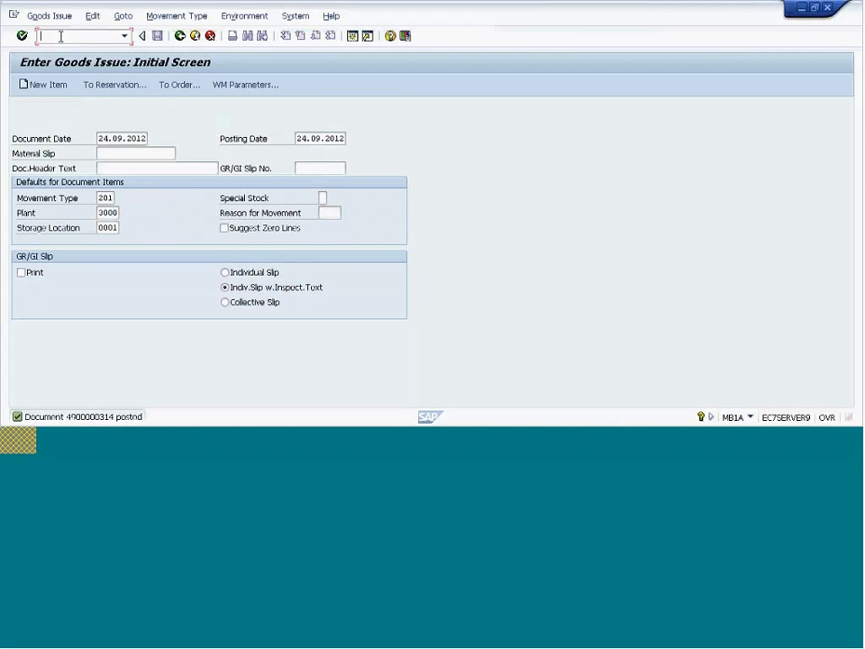
{"action": "type", "text": "/nmm"}
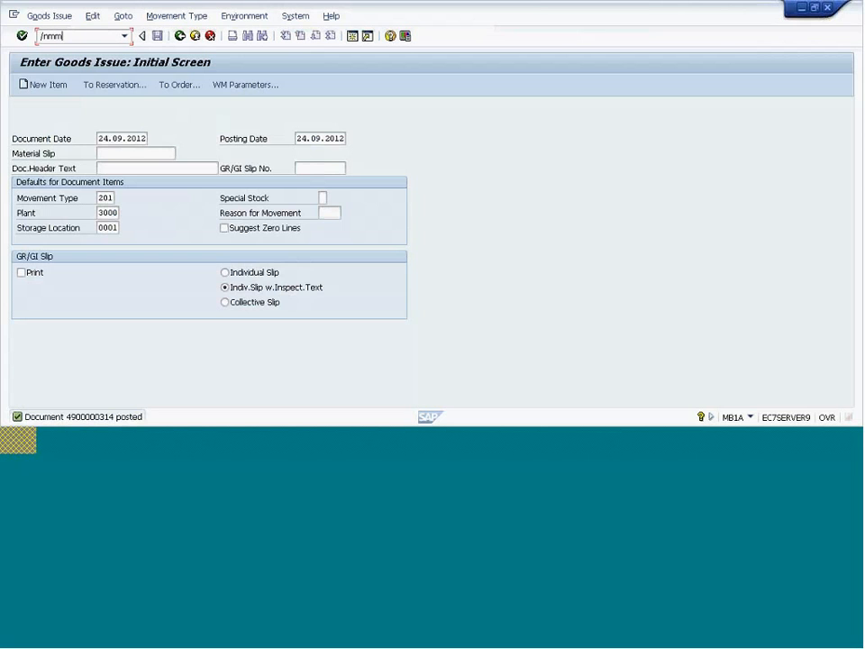
{"action": "type", "text": "01"}
{"action": "key", "text": "Return"}
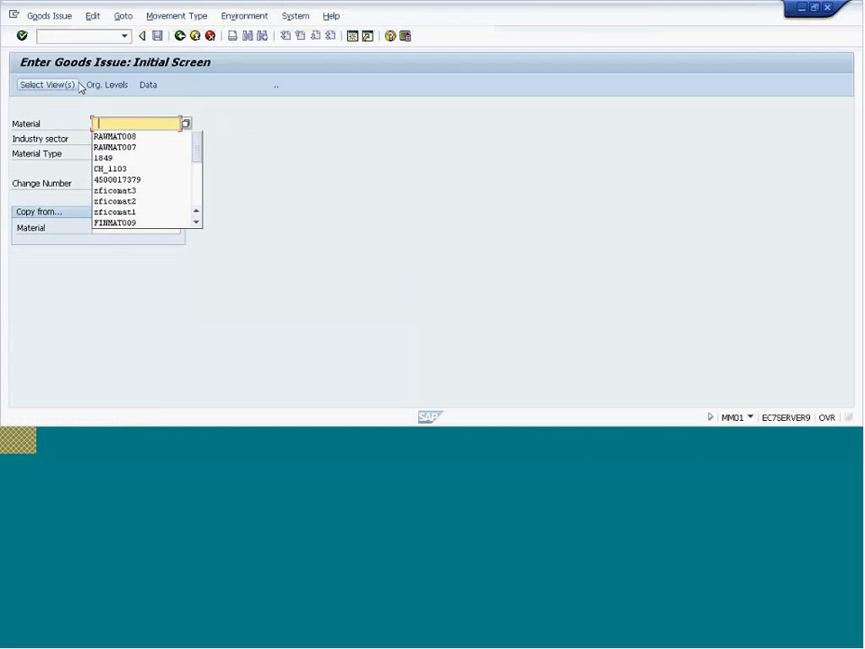
{"action": "type", "text": "RAWMAT009"}
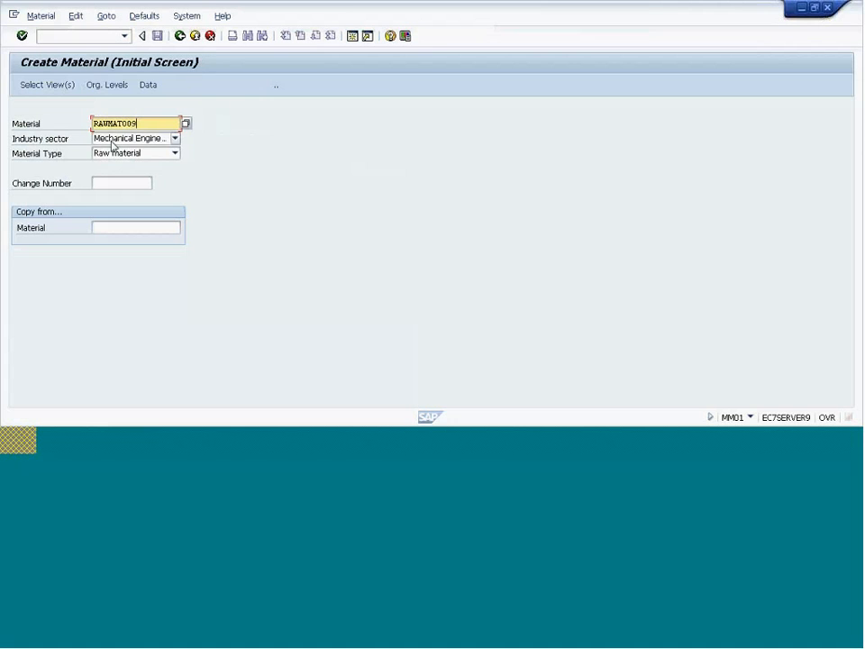
{"action": "key", "text": "Return"}
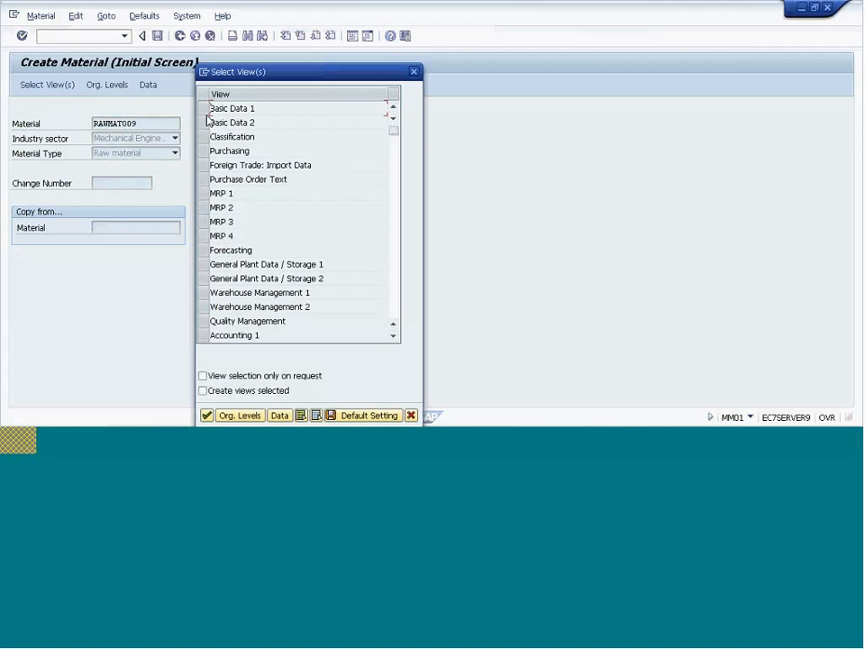
Step: Select the Basic Data 1, Accounting 1 and Accounting 2 views for the material, and assign it to plant 3000
{"action": "scroll", "coordinate": [210, 149], "scroll_direction": "down", "scroll_amount": 2}
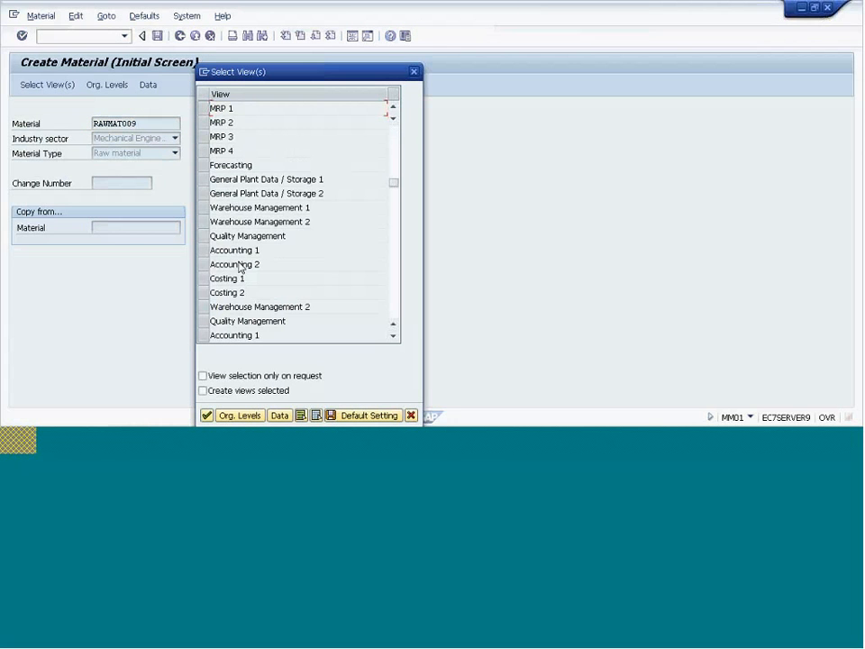
{"action": "left_click_drag", "start_coordinate": [204, 251], "coordinate": [206, 267]}
{"action": "key", "text": "Return"}
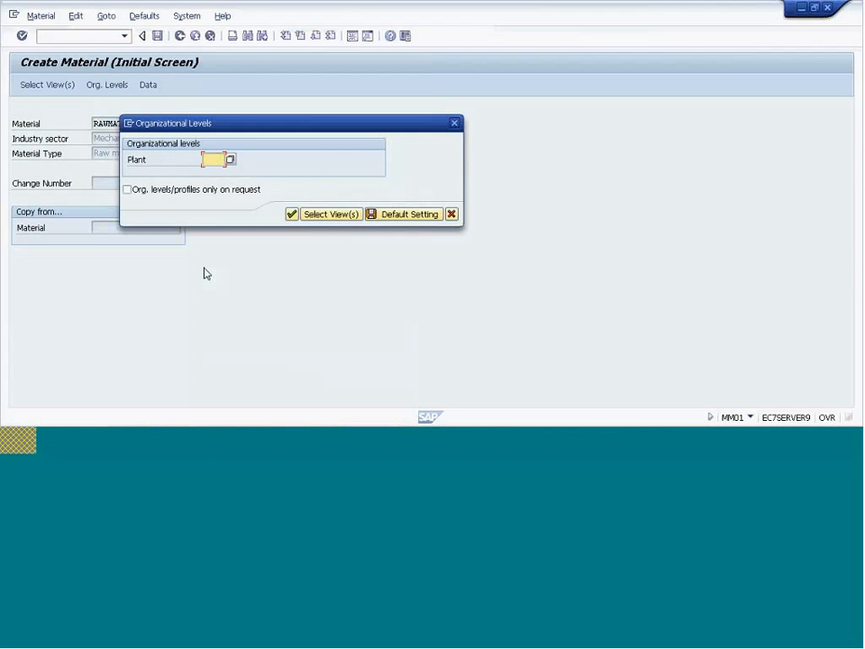
{"action": "left_click", "coordinate": [211, 160]}
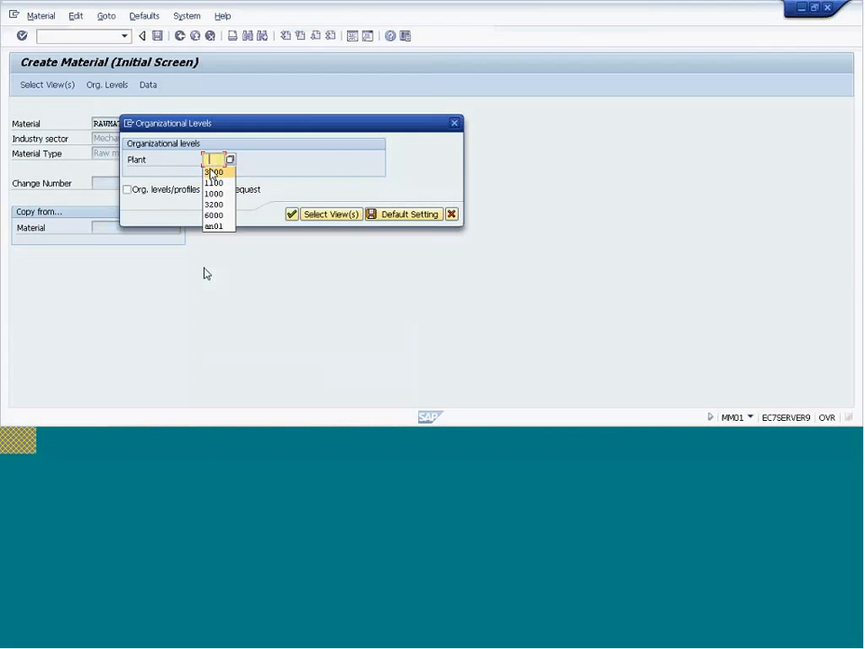
{"action": "left_click", "coordinate": [212, 173]}
{"action": "left_click", "coordinate": [291, 213]}
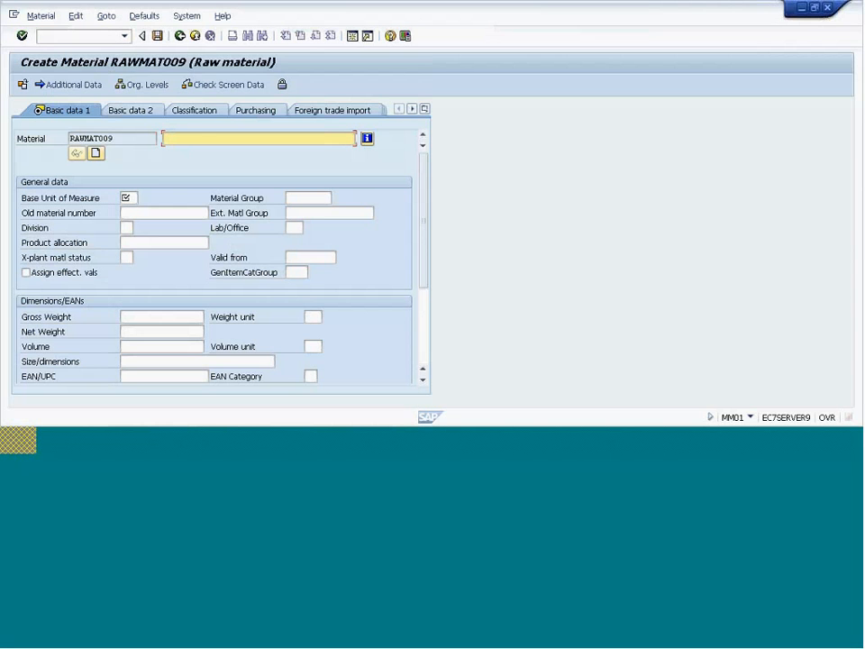
Step: Describe the material as "Raw Material with Std Cost" with base unit of measure EA, and continue to its Accounting 1 data
{"action": "left_click", "coordinate": [191, 138]}
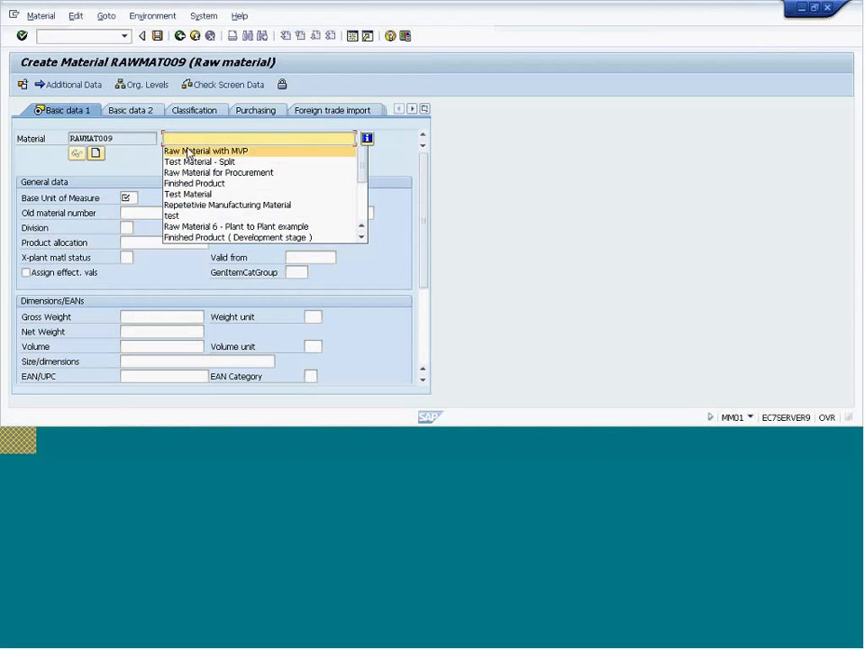
{"action": "type", "text": "Raw Material with MV"}
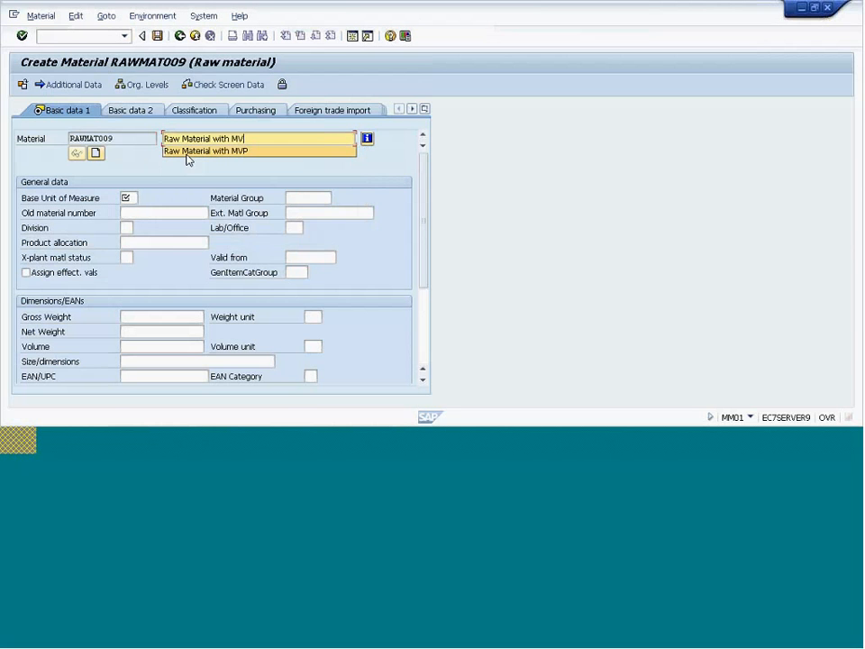
{"action": "key", "text": "BackSpace"}
{"action": "key", "text": "BackSpace"}
{"action": "type", "text": "ST"}
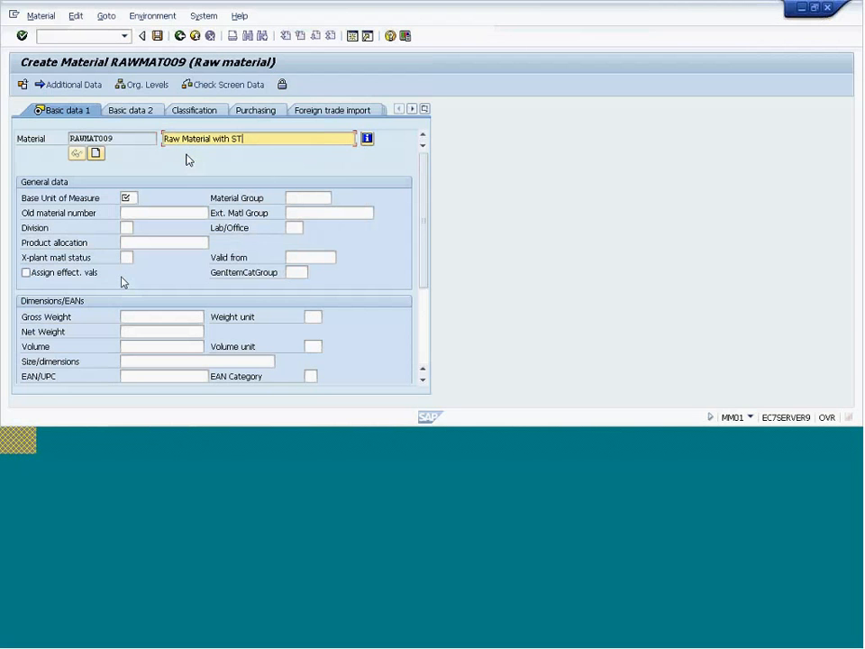
{"action": "key", "text": "BackSpace"}
{"action": "type", "text": "td Cost"}
{"action": "key", "text": "Tab"}
{"action": "type", "text": "ea"}
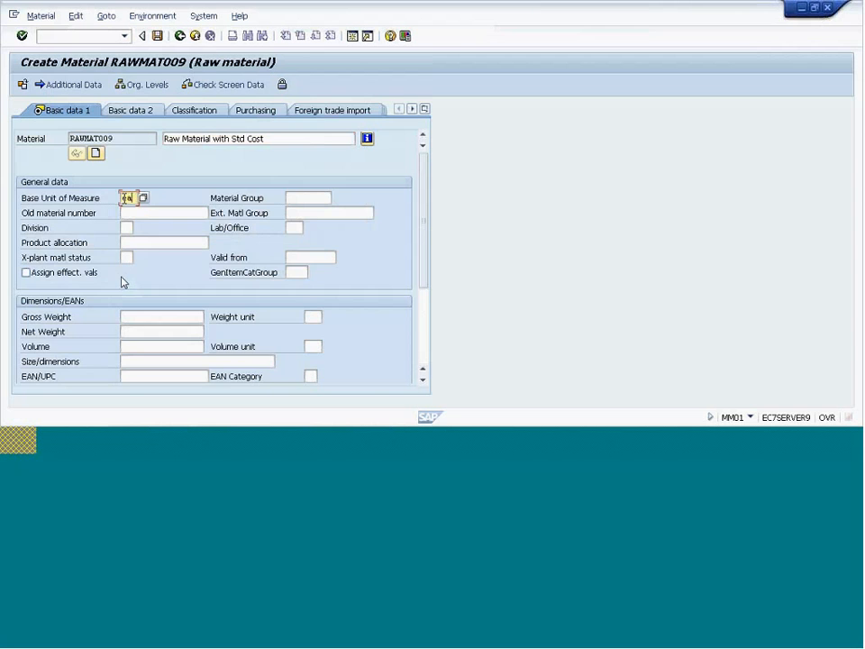
{"action": "key", "text": "Return"}
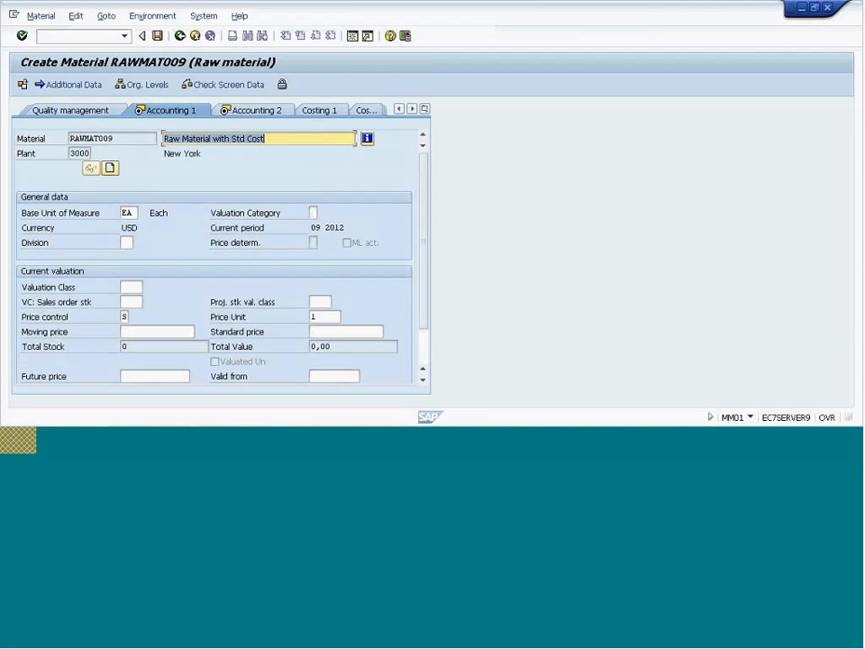
Step: Assign valuation class 3000 and a standard price of 100 to RAWMAT009, and save the new material
{"action": "left_click", "coordinate": [134, 286]}
{"action": "left_click", "coordinate": [142, 285]}
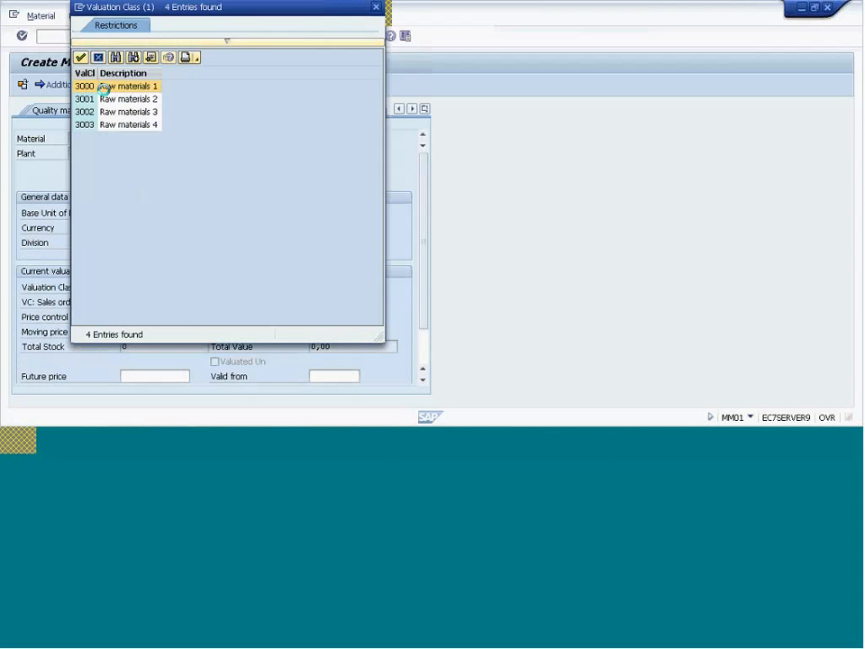
{"action": "double_click", "coordinate": [106, 86]}
{"action": "left_click", "coordinate": [331, 335]}
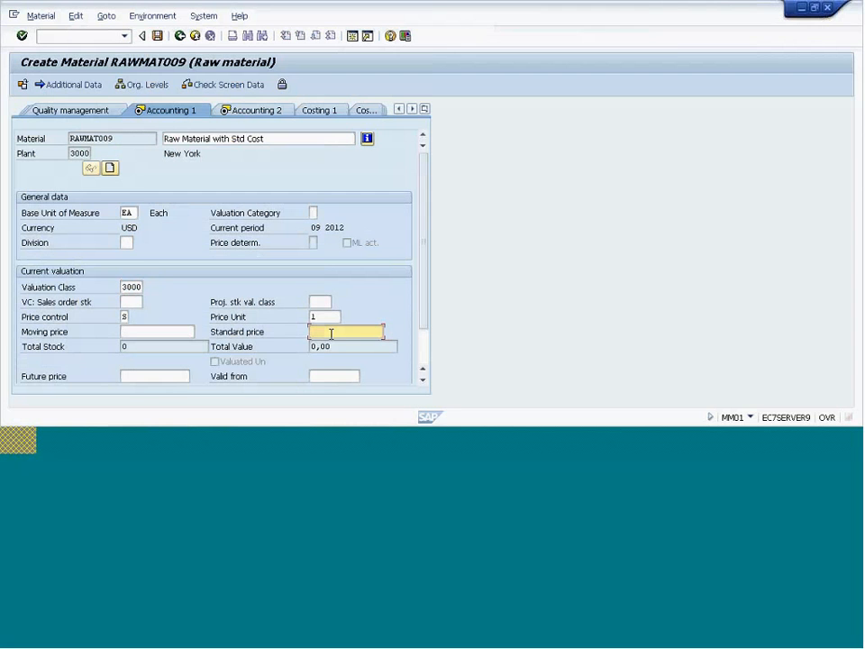
{"action": "type", "text": "100"}
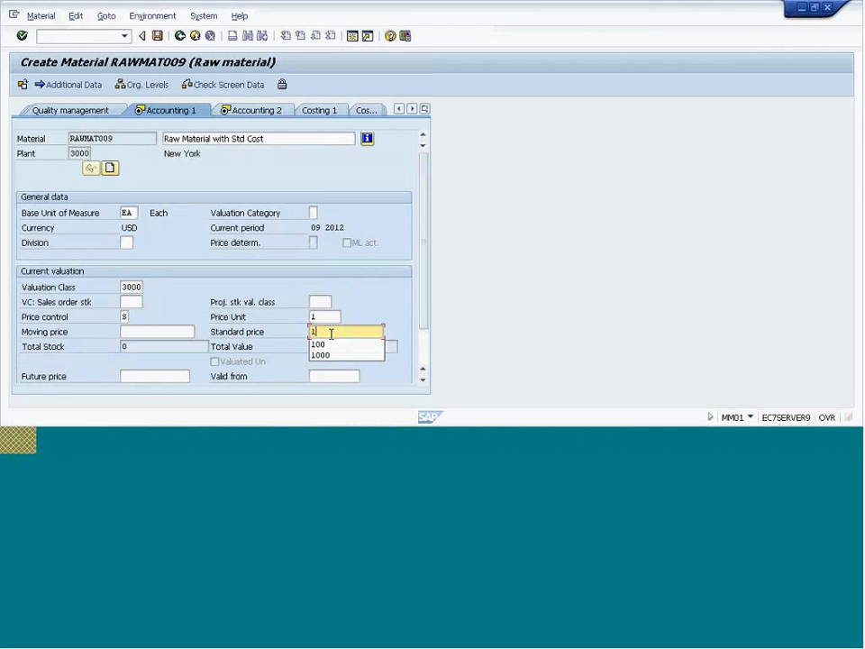
{"action": "key", "text": "Down"}
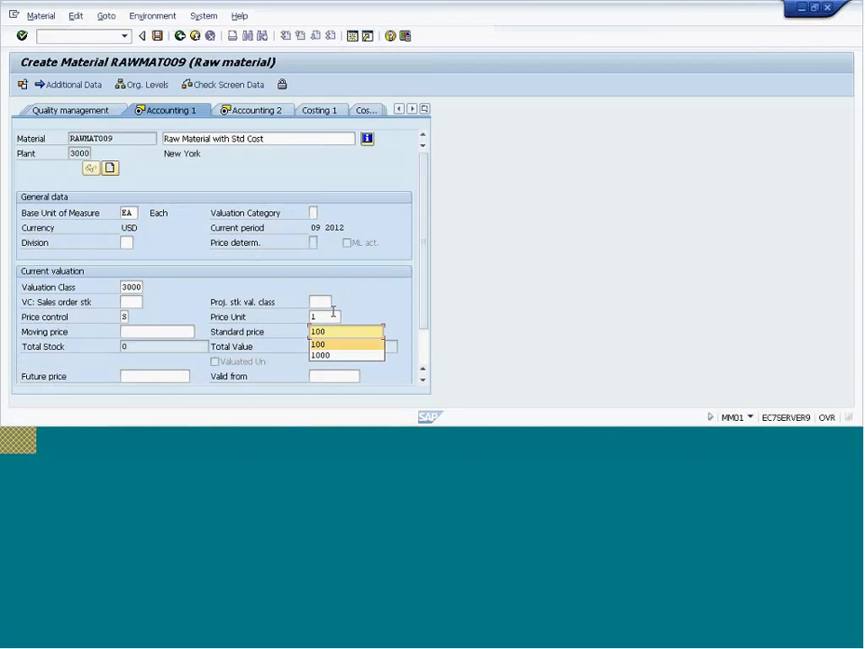
{"action": "key", "text": "Return"}
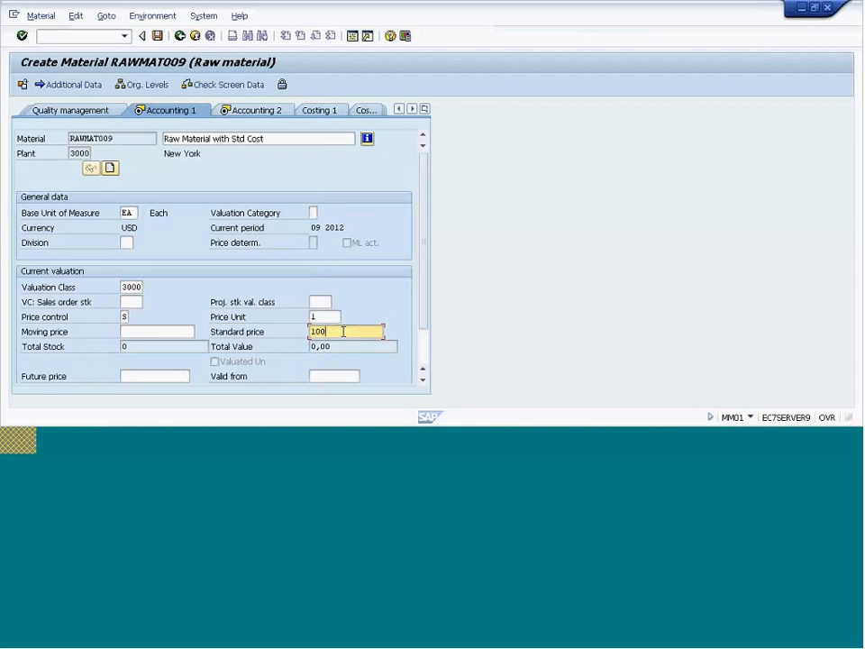
{"action": "key", "text": "Return"}
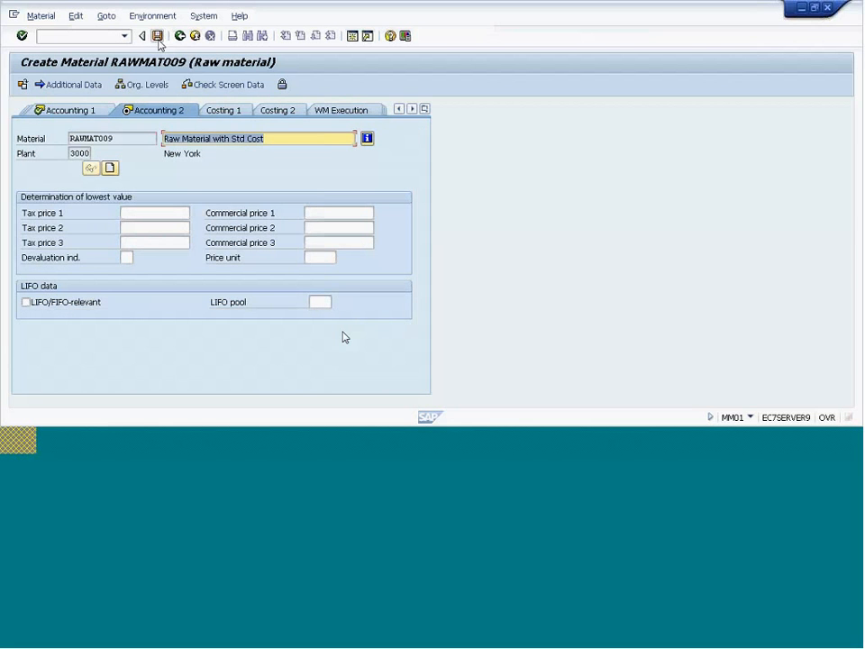
{"action": "left_click", "coordinate": [159, 41]}
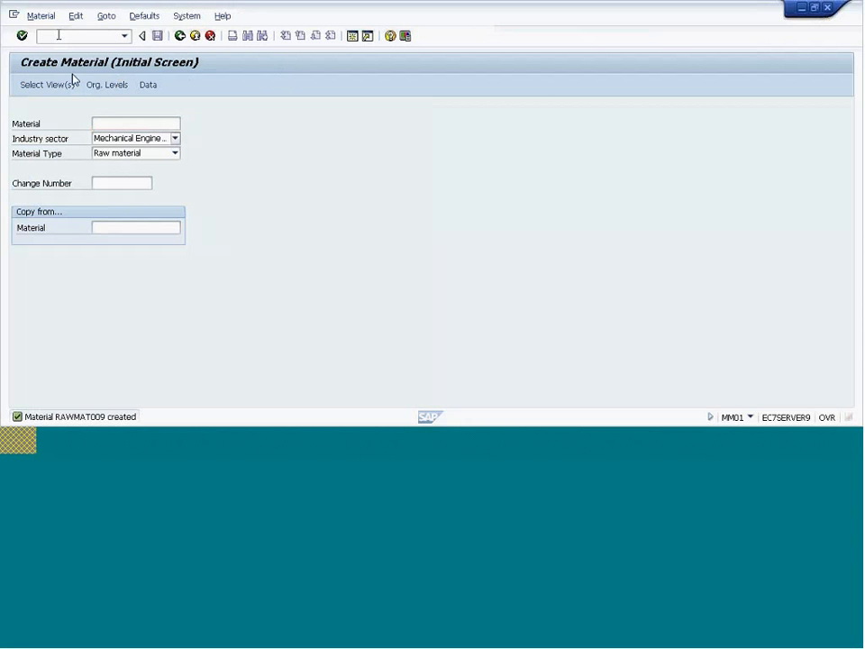
Step: Open transaction MB1C to enter other goods receipts
{"action": "left_click", "coordinate": [59, 35]}
{"action": "type", "text": "/nmb1c"}
{"action": "key", "text": "Return"}
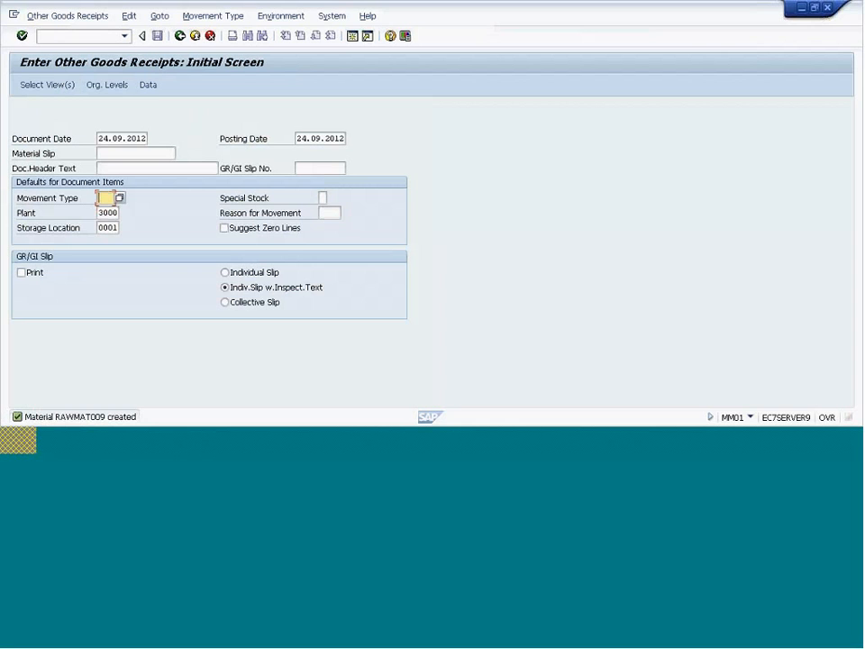
Step: Try movement type 201 for the goods receipt, and look through the list of available movement types
{"action": "type", "text": "201"}
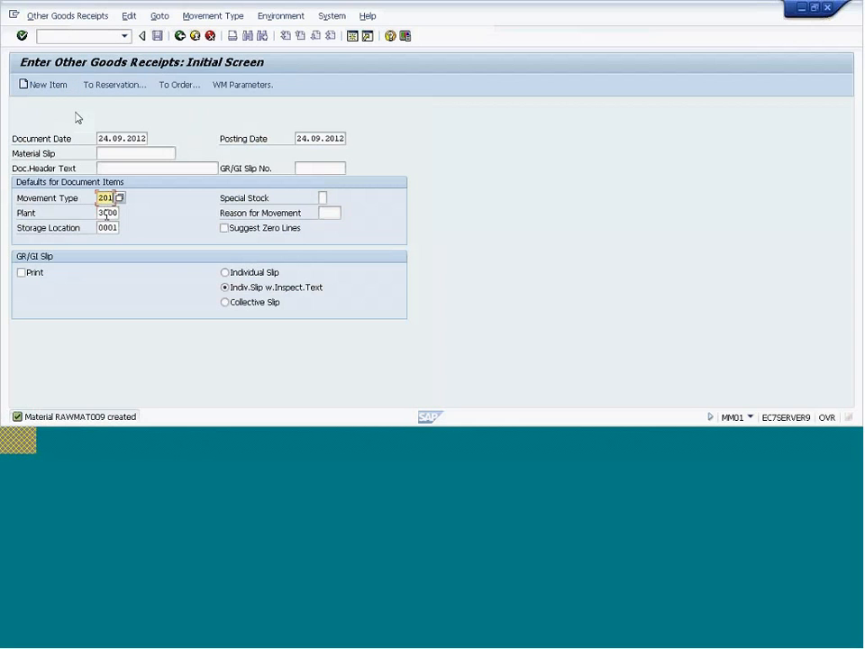
{"action": "key", "text": "Return"}
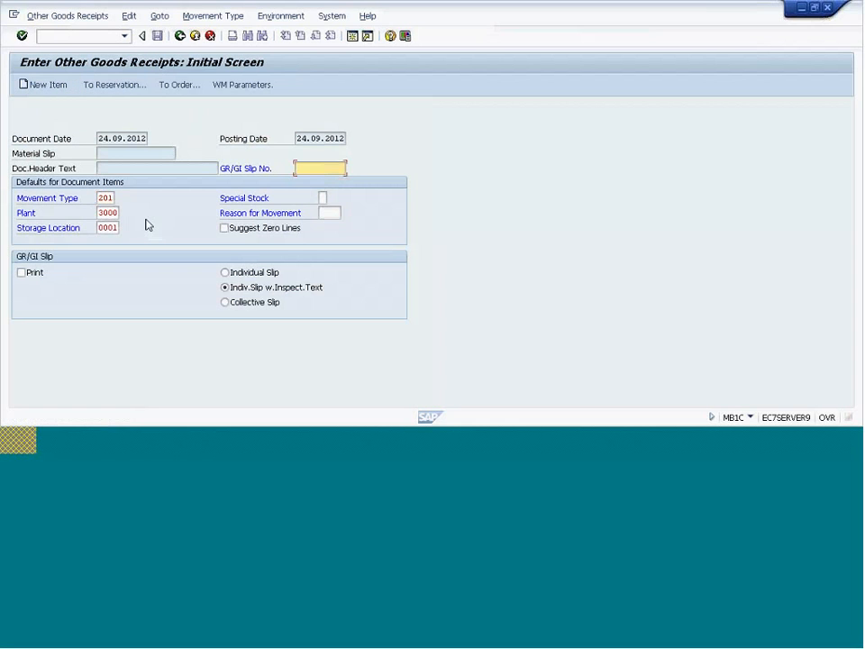
{"action": "key", "text": "Return"}
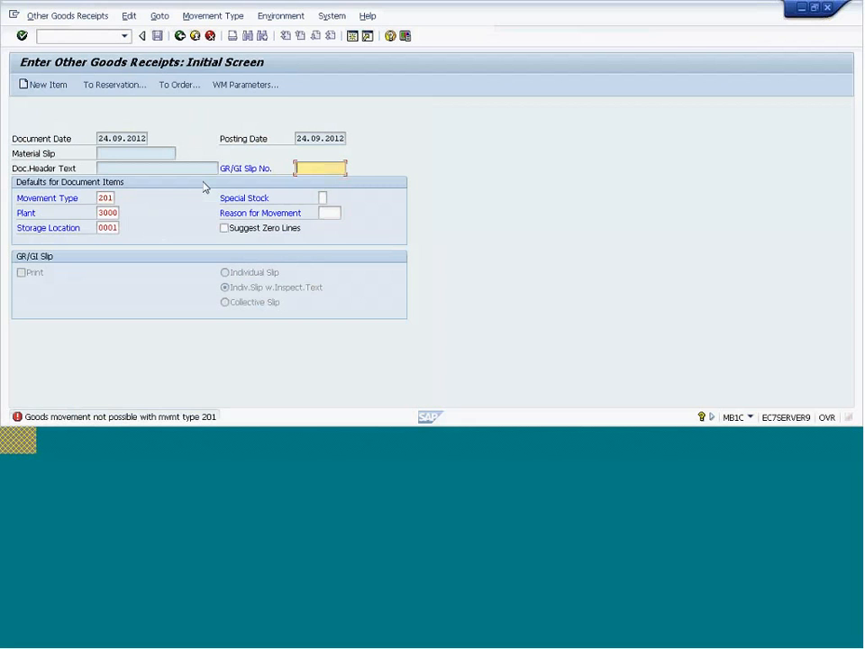
{"action": "left_click", "coordinate": [100, 197]}
{"action": "left_click", "coordinate": [120, 198]}
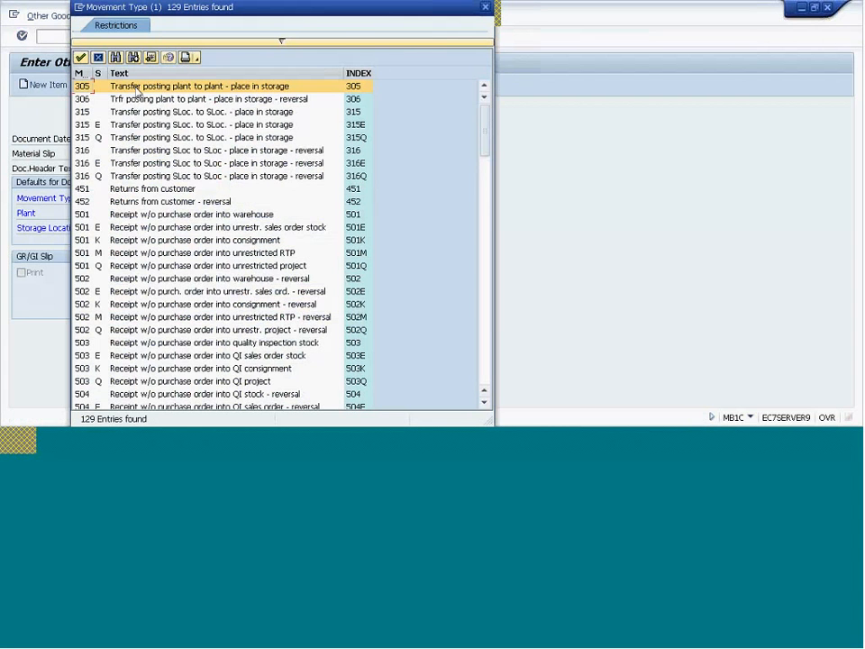
{"action": "left_click_drag", "start_coordinate": [295, 10], "coordinate": [298, 73]}
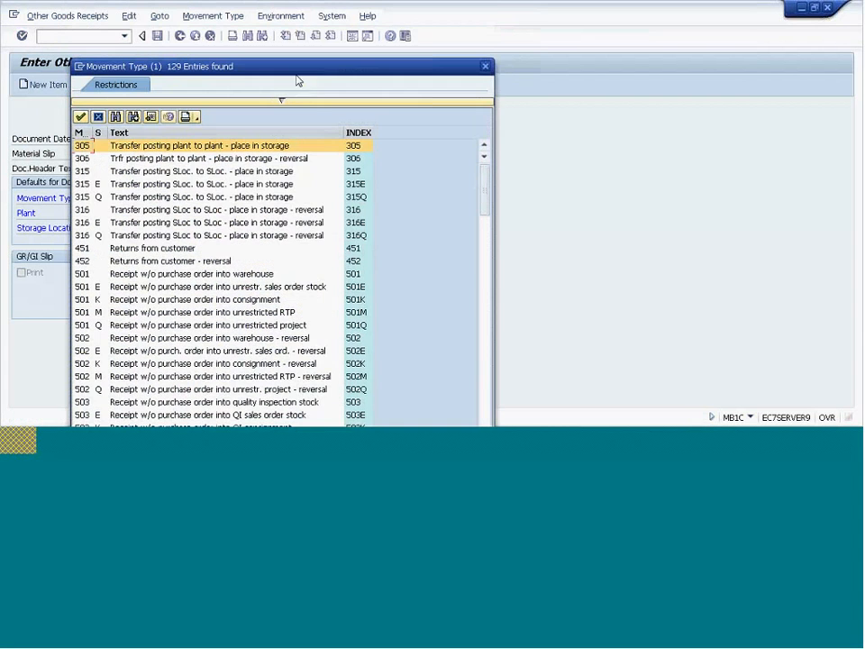
{"action": "left_click", "coordinate": [487, 67]}
Step: Set the movement type to 561 and continue to the receipt's item entry
{"action": "left_click", "coordinate": [100, 197]}
{"action": "type", "text": "561"}
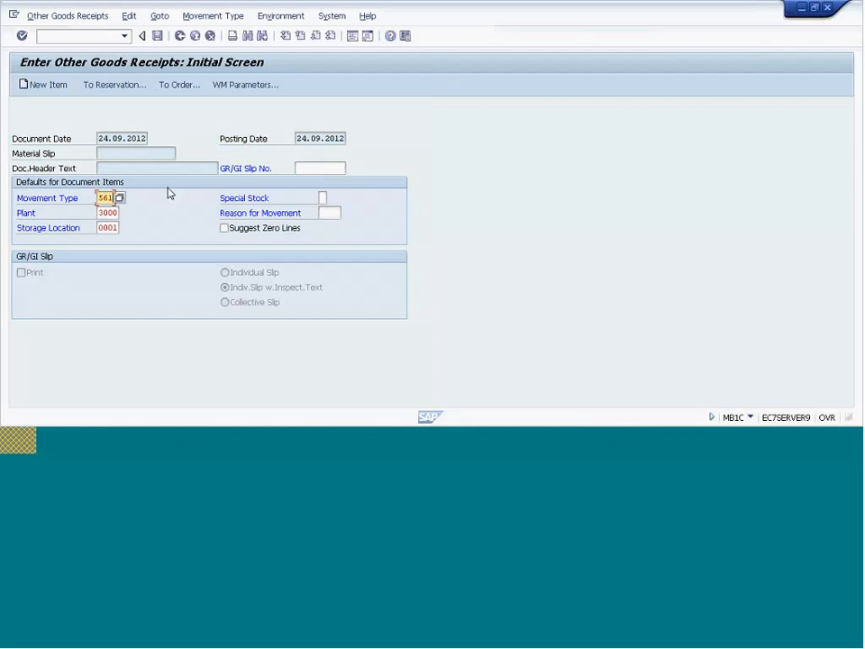
{"action": "key", "text": "Return"}
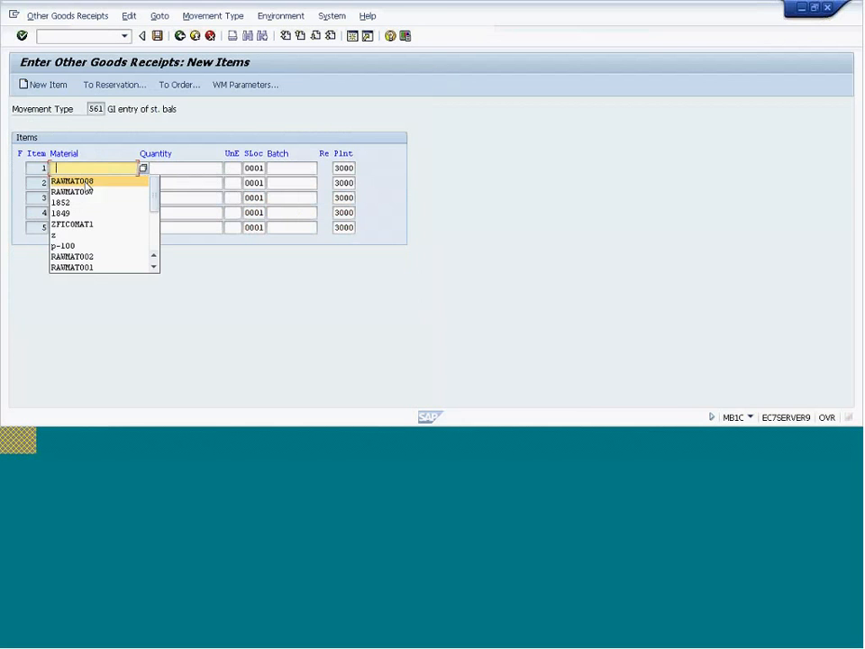
Step: Enter RAWMAT009 with a quantity of 10 as the first item and post the goods receipt
{"action": "left_click", "coordinate": [87, 180]}
{"action": "key", "text": "BackSpace"}
{"action": "type", "text": "9"}
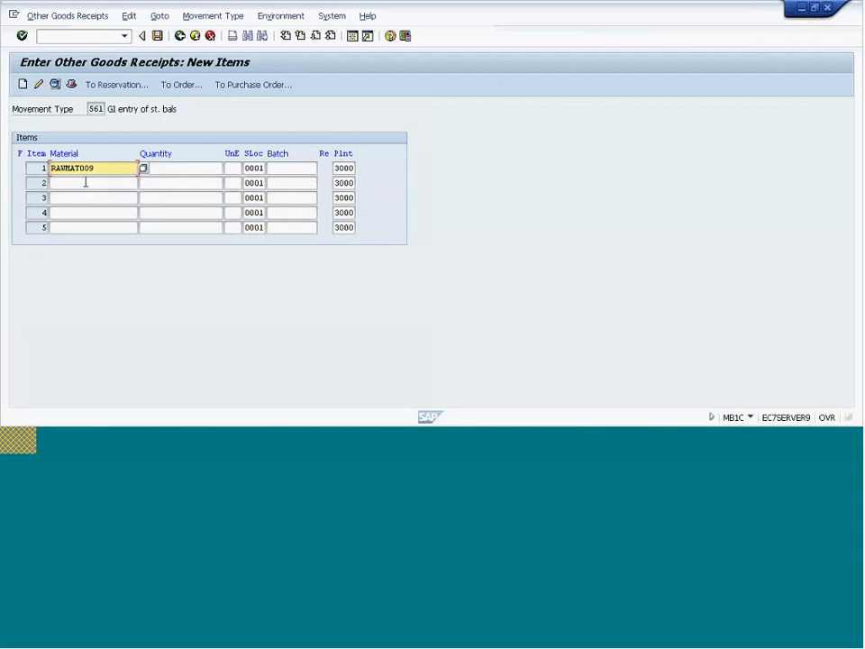
{"action": "left_click", "coordinate": [176, 169]}
{"action": "type", "text": "10"}
{"action": "key", "text": "Return"}
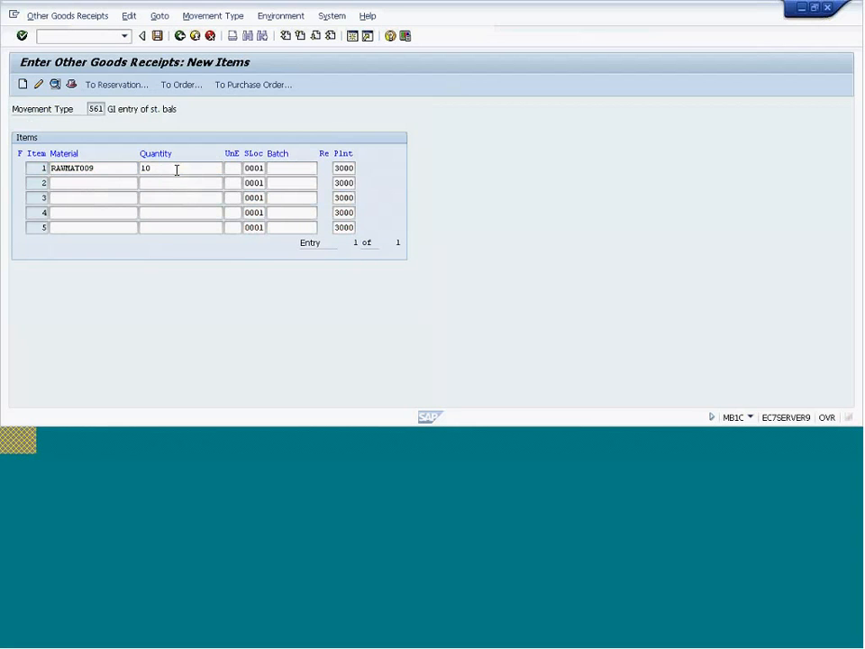
{"action": "left_click", "coordinate": [156, 36]}
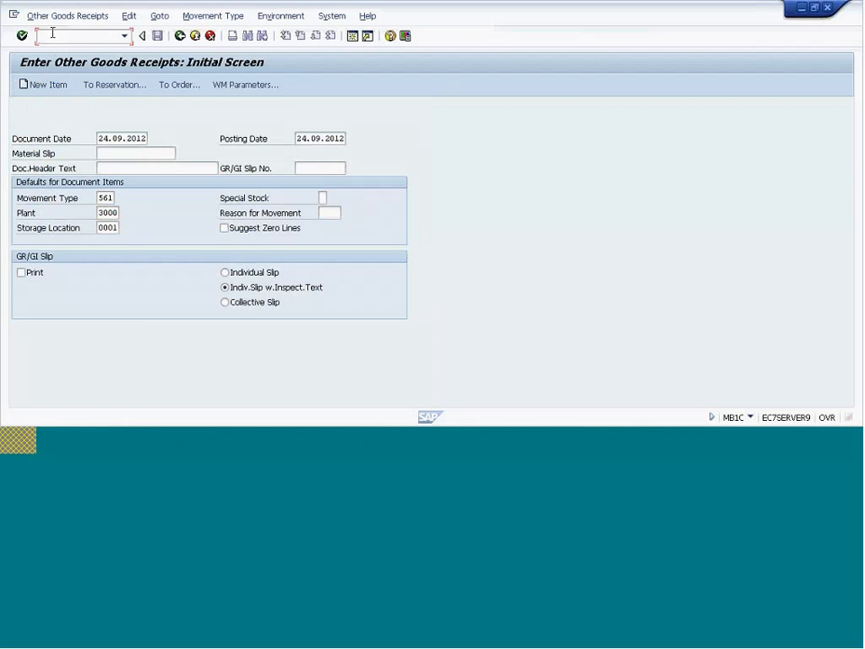
Step: Display the just-posted material document in transaction MB03 and examine the line items of its accounting document
{"action": "type", "text": "/nmb"}
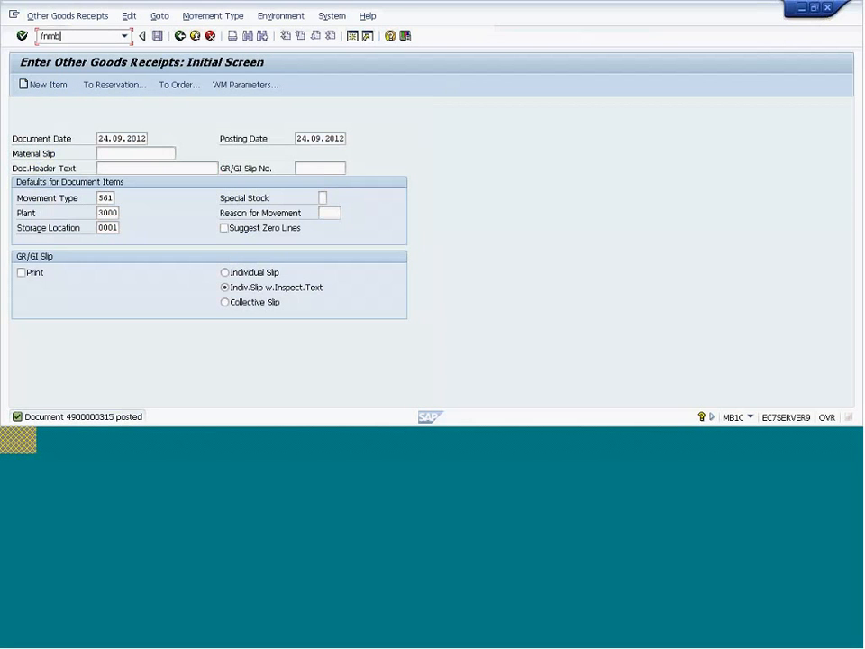
{"action": "type", "text": "03"}
{"action": "key", "text": "Return"}
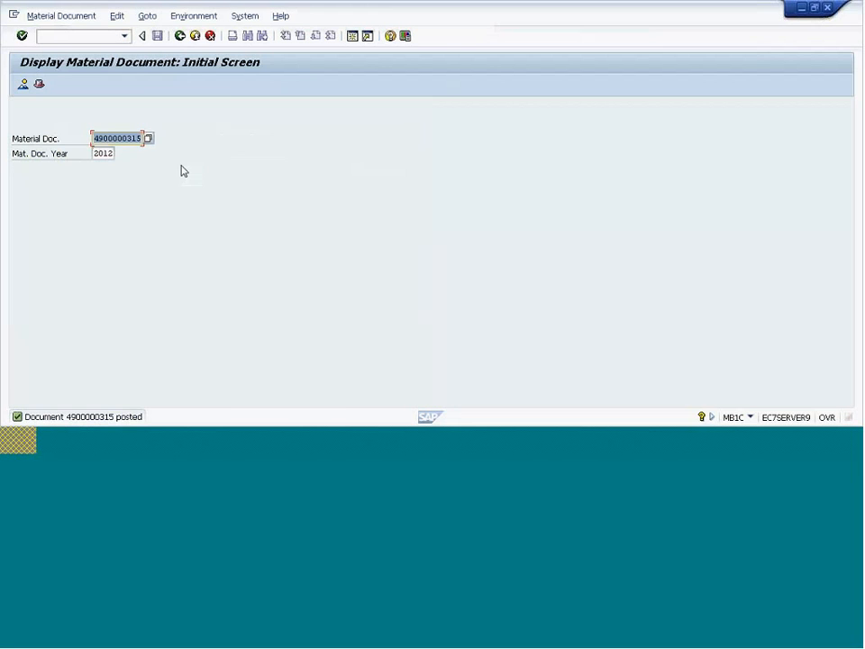
{"action": "key", "text": "Return"}
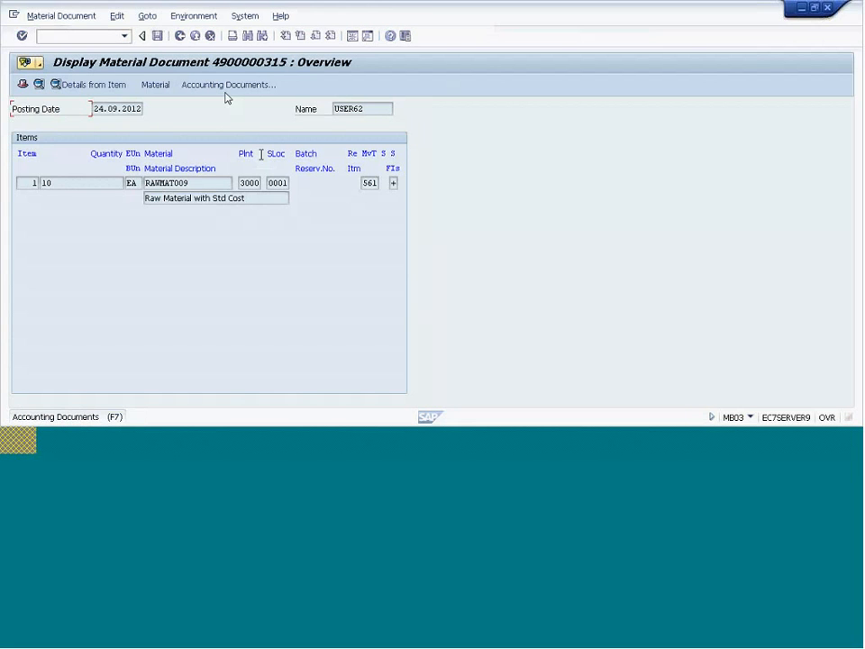
{"action": "left_click", "coordinate": [226, 87]}
{"action": "double_click", "coordinate": [117, 168]}
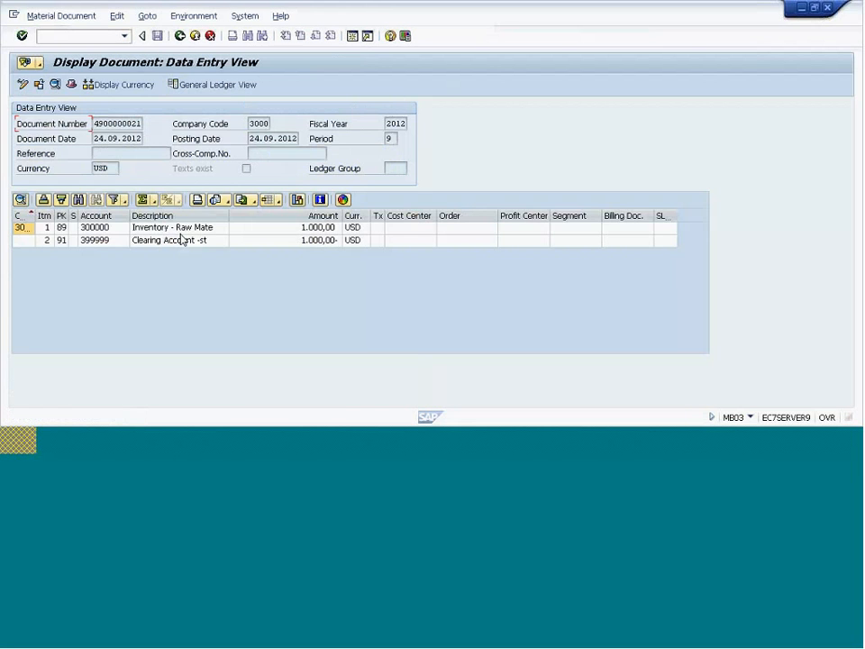
{"action": "left_click", "coordinate": [286, 240]}
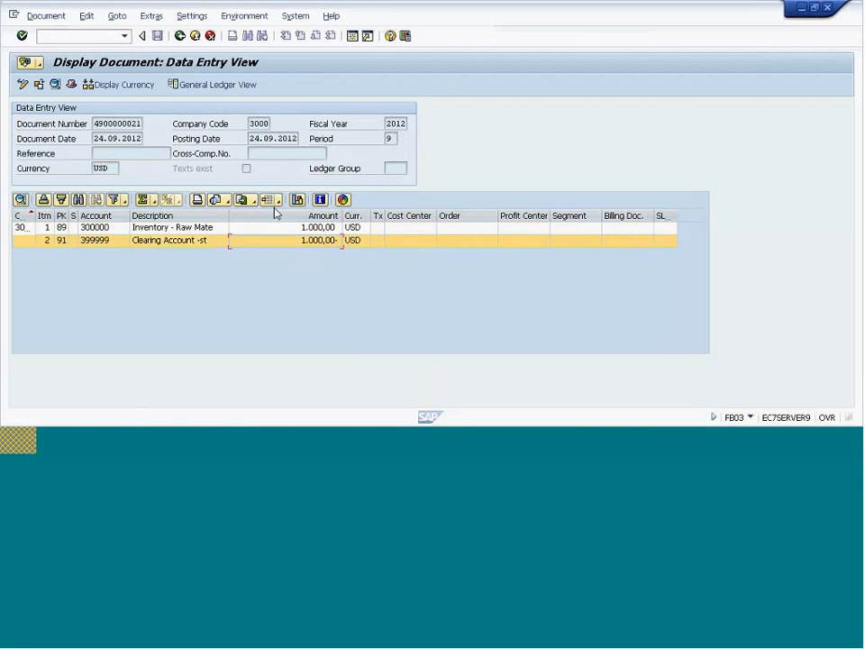
Step: Display the Accounting 1 view of RAWMAT009 for plant 3000 in transaction MM03
{"action": "left_click", "coordinate": [64, 39]}
{"action": "type", "text": "/nmm03"}
{"action": "key", "text": "Return"}
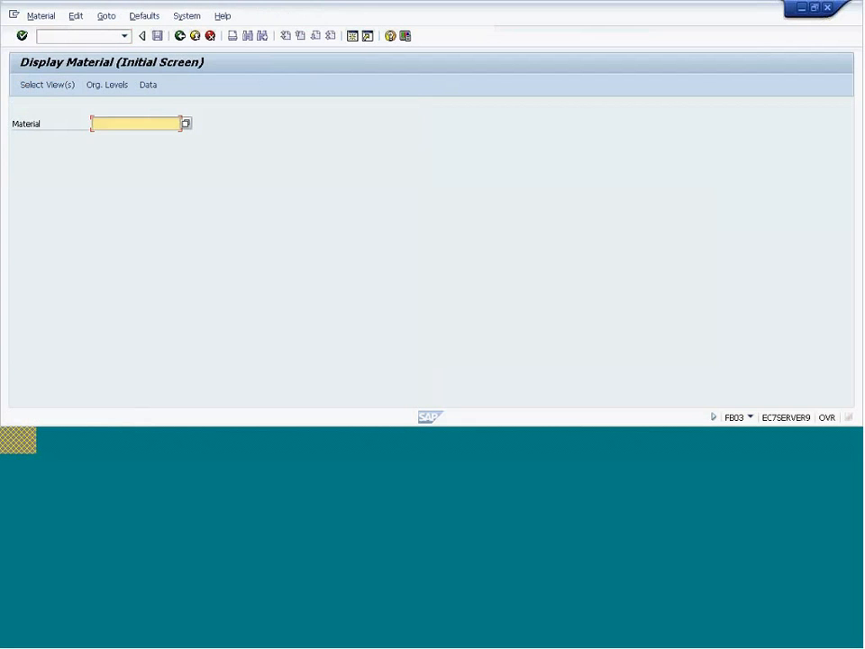
{"action": "left_click", "coordinate": [110, 124]}
{"action": "left_click", "coordinate": [114, 137]}
{"action": "key", "text": "Return"}
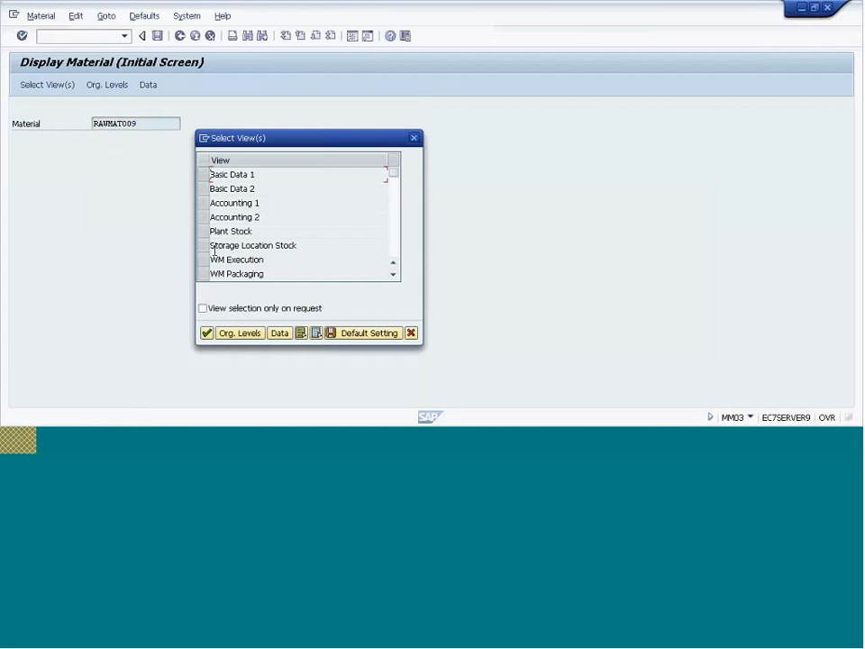
{"action": "left_click", "coordinate": [202, 206]}
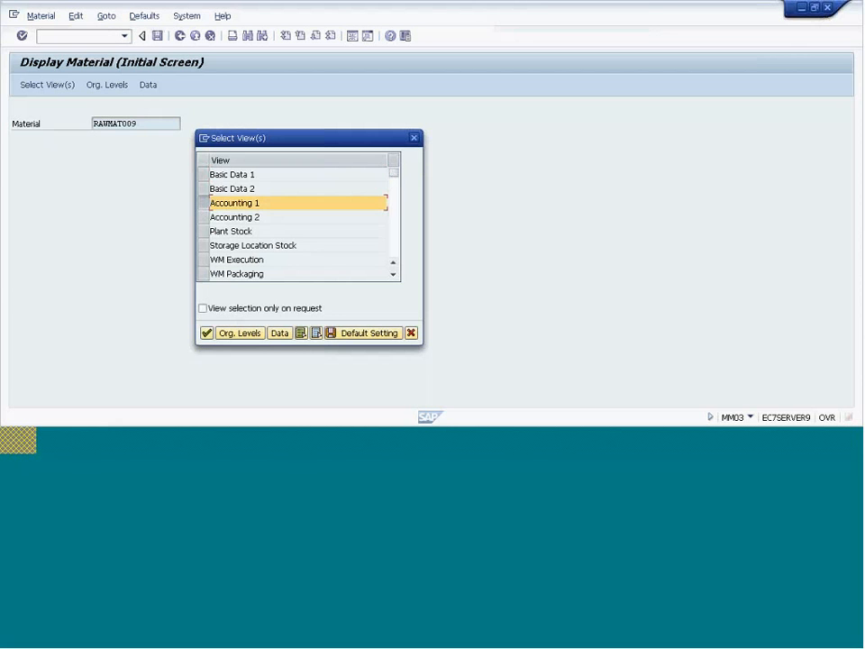
{"action": "left_click", "coordinate": [207, 332]}
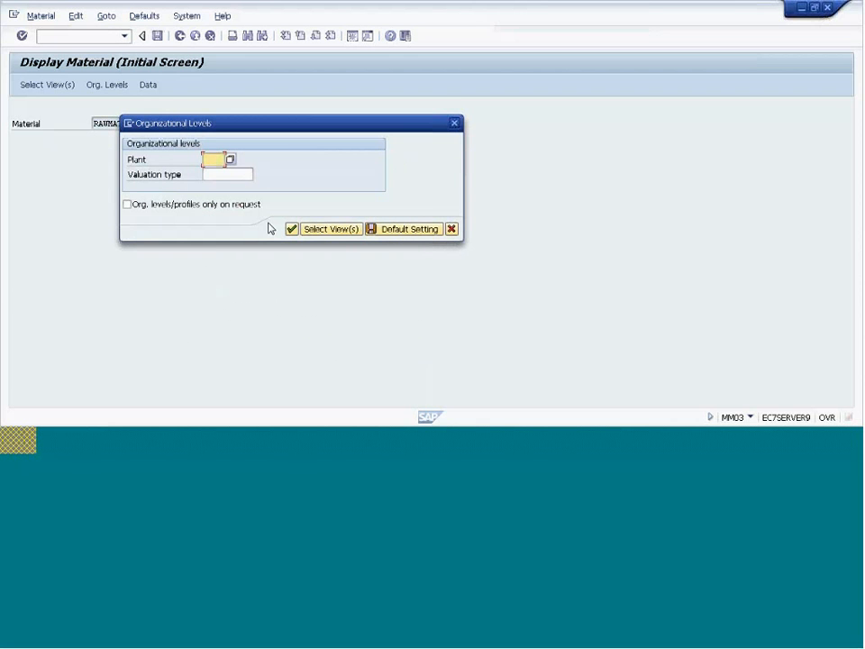
{"action": "type", "text": "3000"}
{"action": "key", "text": "Return"}
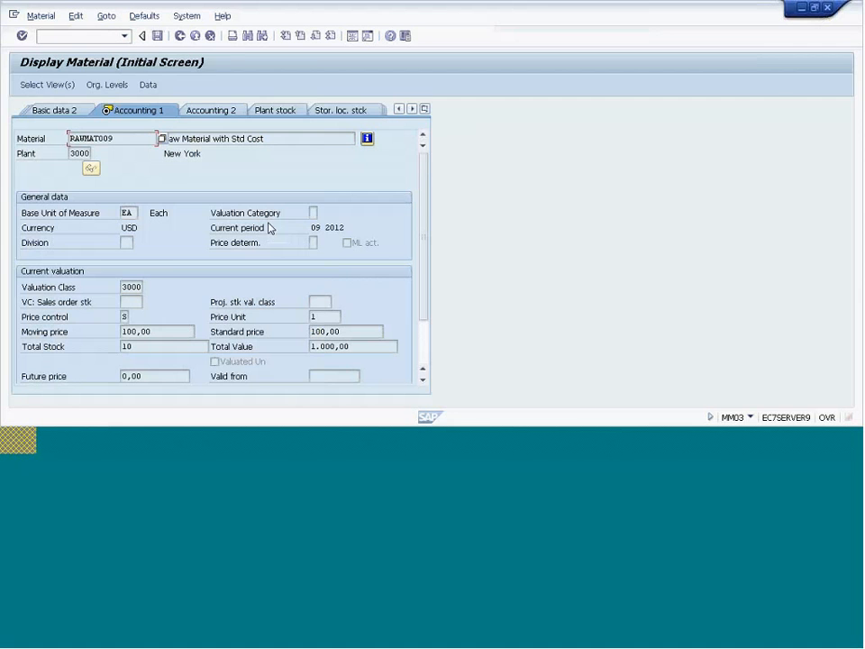
Step: Examine the material's price control, moving price, standard price, total stock and total value in its current valuation
{"action": "left_click", "coordinate": [149, 331]}
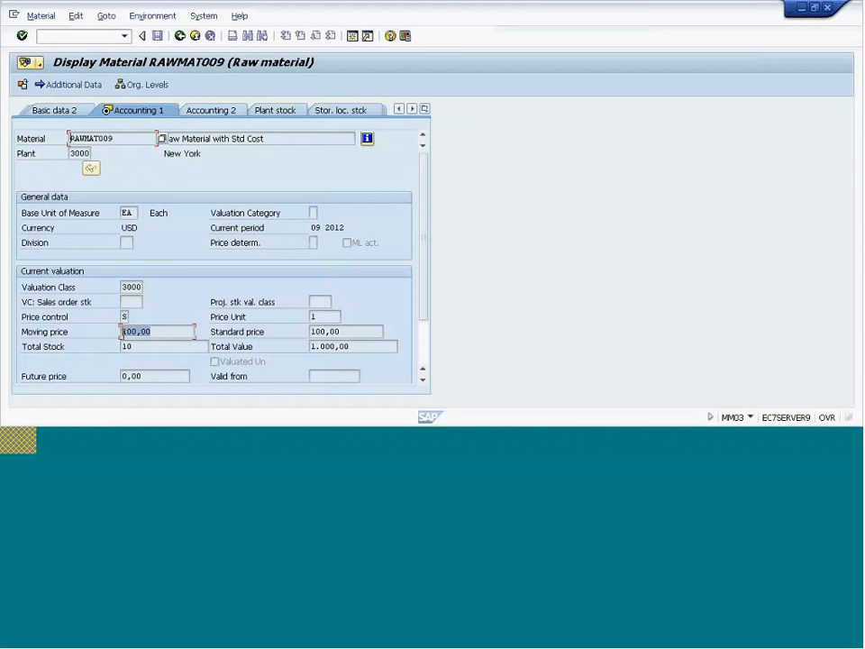
{"action": "left_click", "coordinate": [131, 317]}
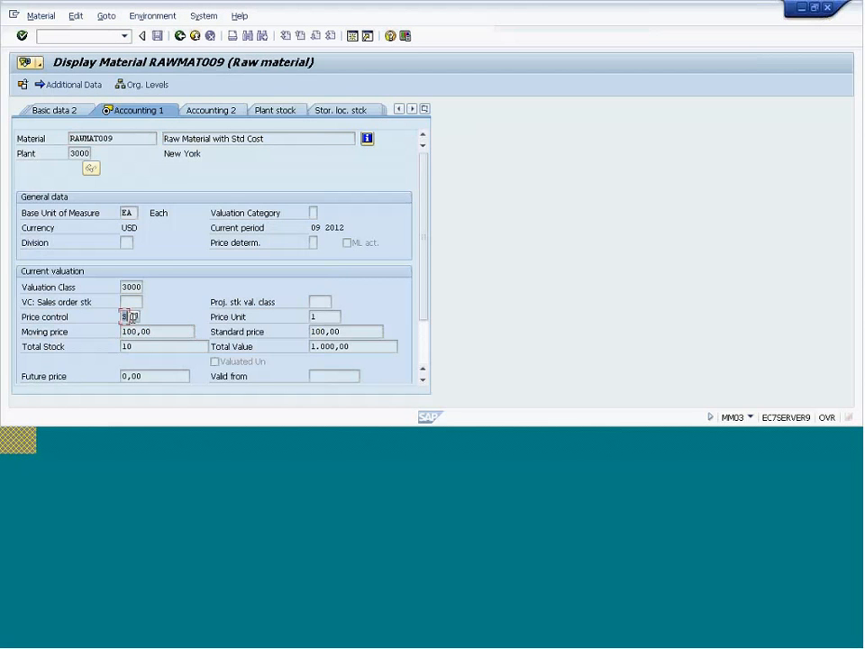
{"action": "left_click", "coordinate": [317, 332]}
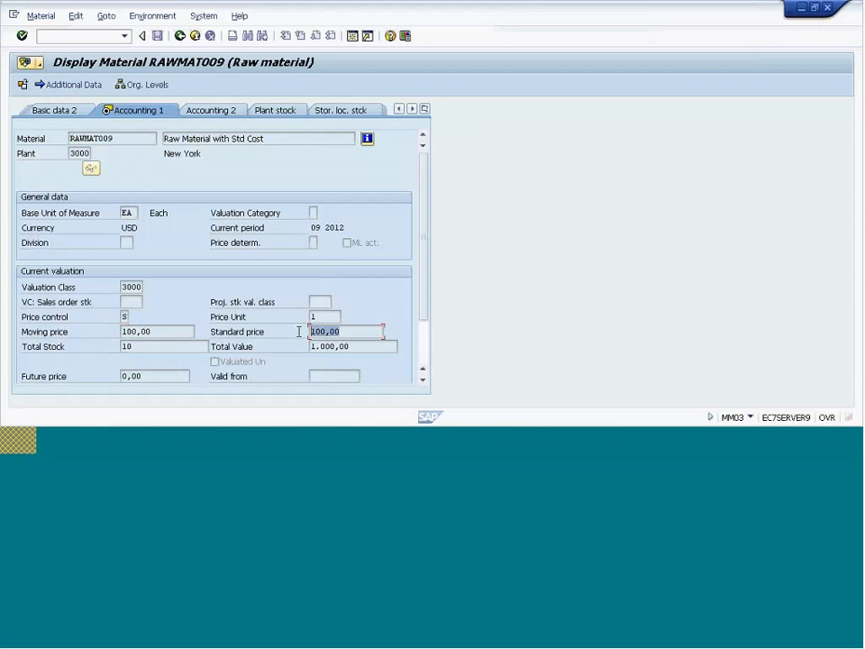
{"action": "left_click", "coordinate": [385, 345]}
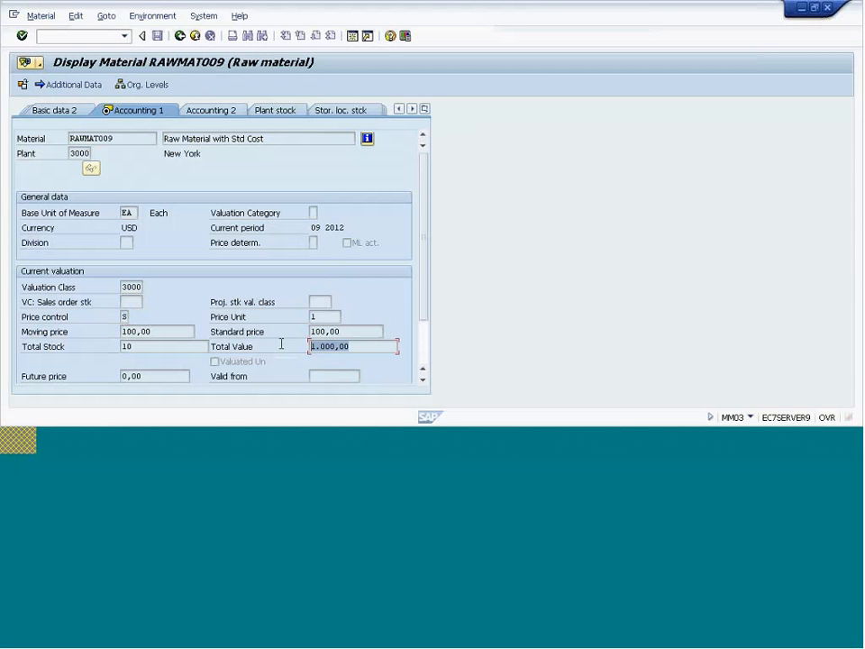
{"action": "left_click", "coordinate": [423, 381]}
{"action": "left_click", "coordinate": [423, 381]}
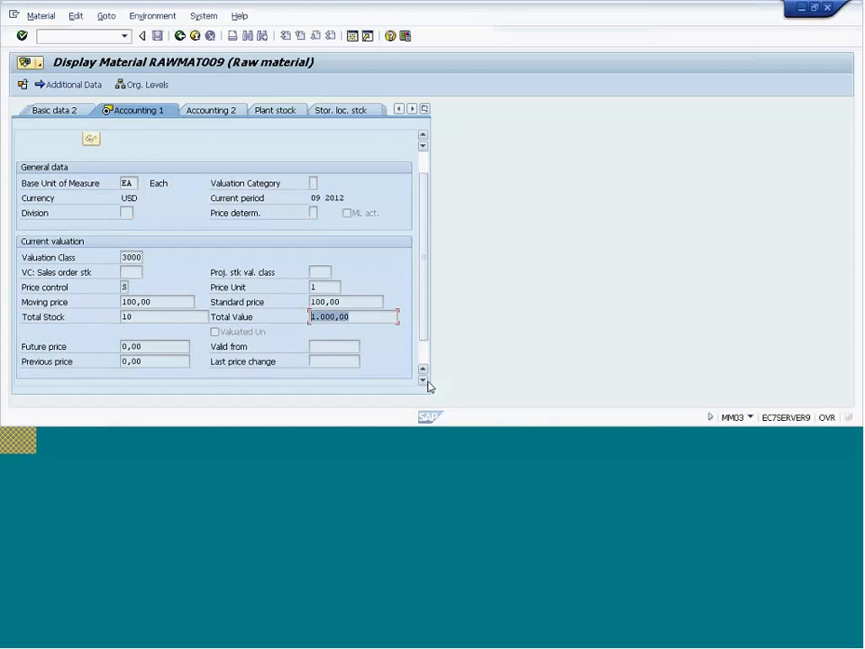
{"action": "left_click", "coordinate": [423, 380]}
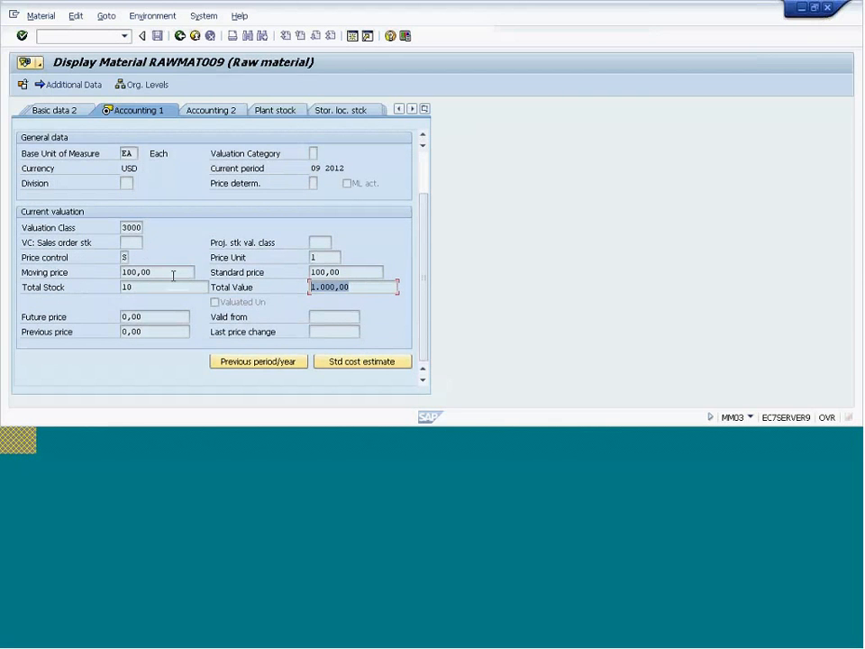
{"action": "left_click", "coordinate": [139, 275]}
{"action": "double_click", "coordinate": [138, 274]}
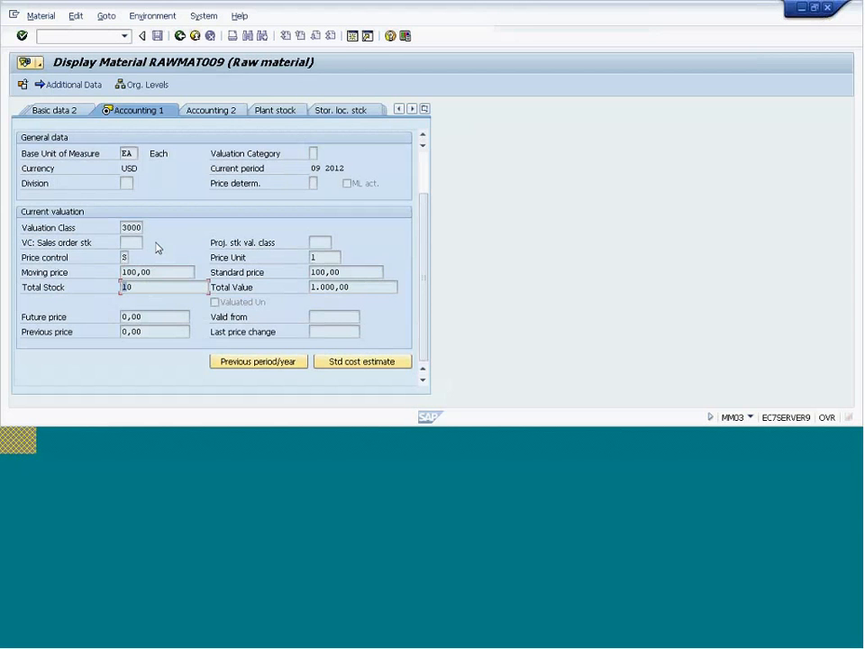
Step: Call up RAWMAT009 for changing in transaction MM02
{"action": "left_click", "coordinate": [125, 258]}
{"action": "left_click", "coordinate": [142, 272]}
{"action": "left_click", "coordinate": [40, 16]}
{"action": "left_click", "coordinate": [51, 36]}
{"action": "left_click", "coordinate": [62, 36]}
{"action": "type", "text": "/n"}
{"action": "key", "text": "Return"}
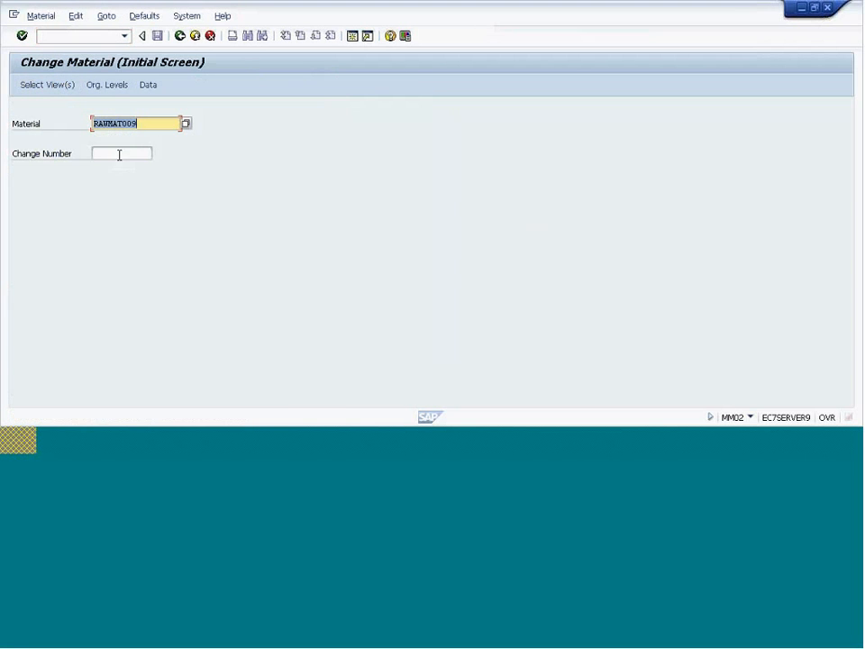
{"action": "key", "text": "Return"}
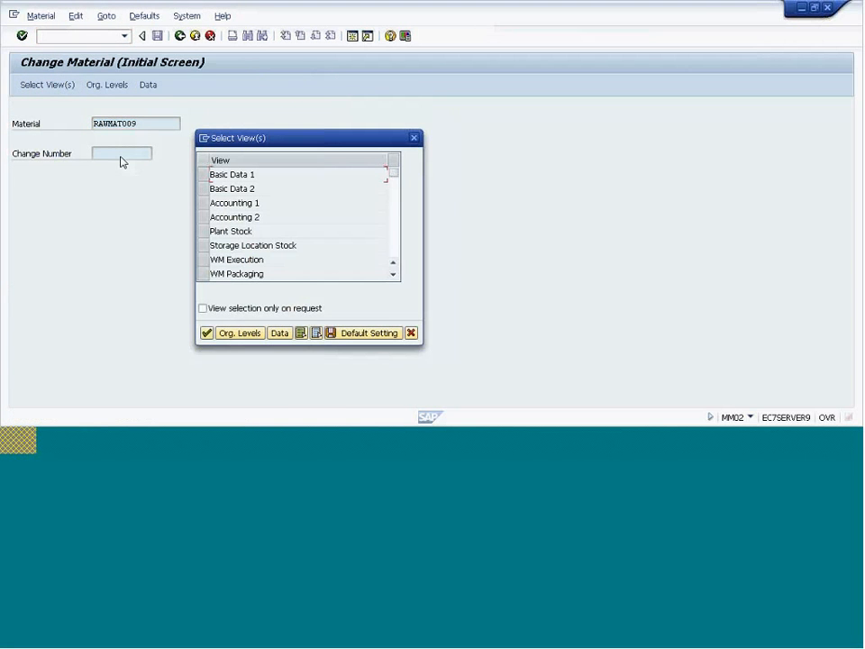
Step: Open the material's Accounting 1 view for plant 3000
{"action": "left_click", "coordinate": [203, 203]}
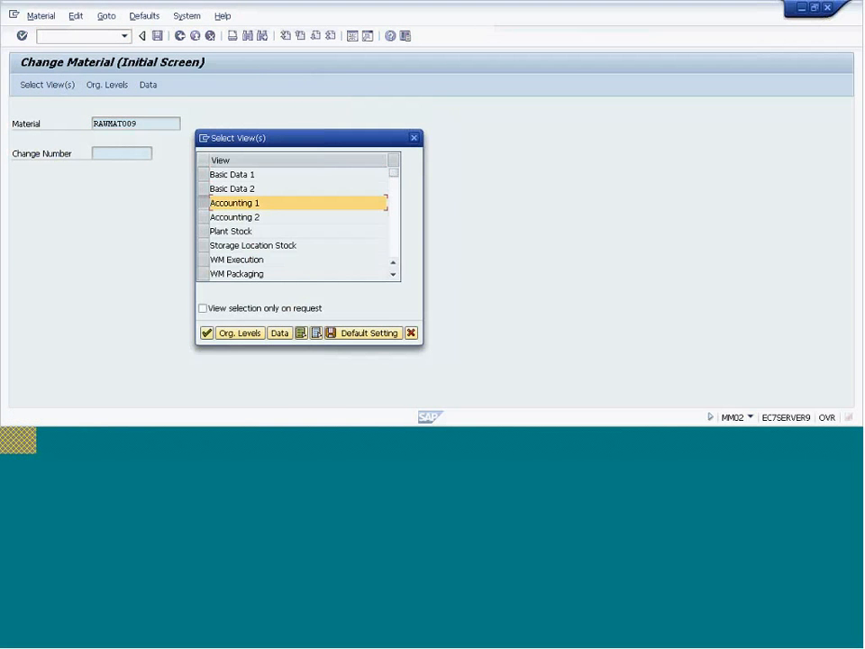
{"action": "left_click", "coordinate": [206, 334]}
{"action": "type", "text": "3"}
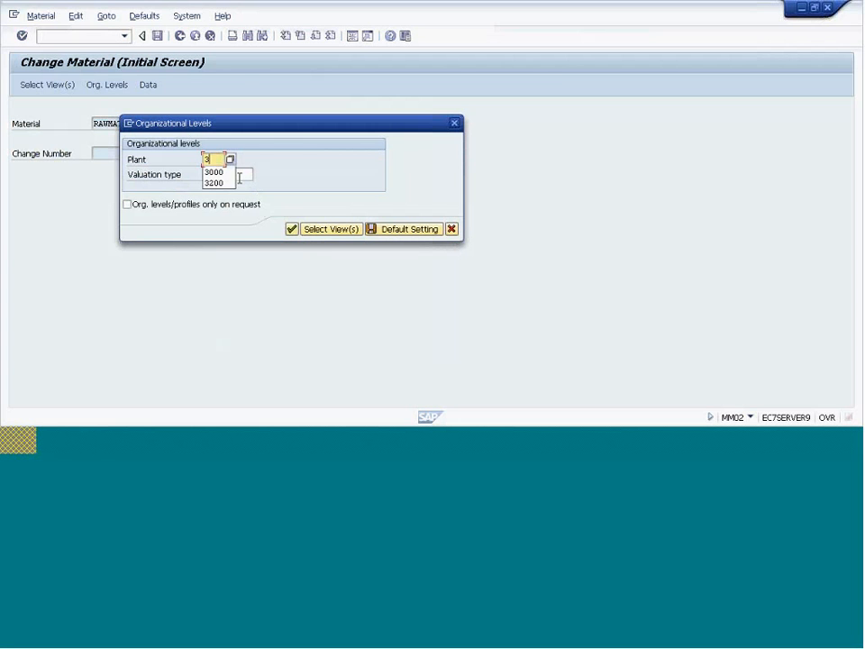
{"action": "left_click", "coordinate": [213, 168]}
{"action": "left_click", "coordinate": [295, 233]}
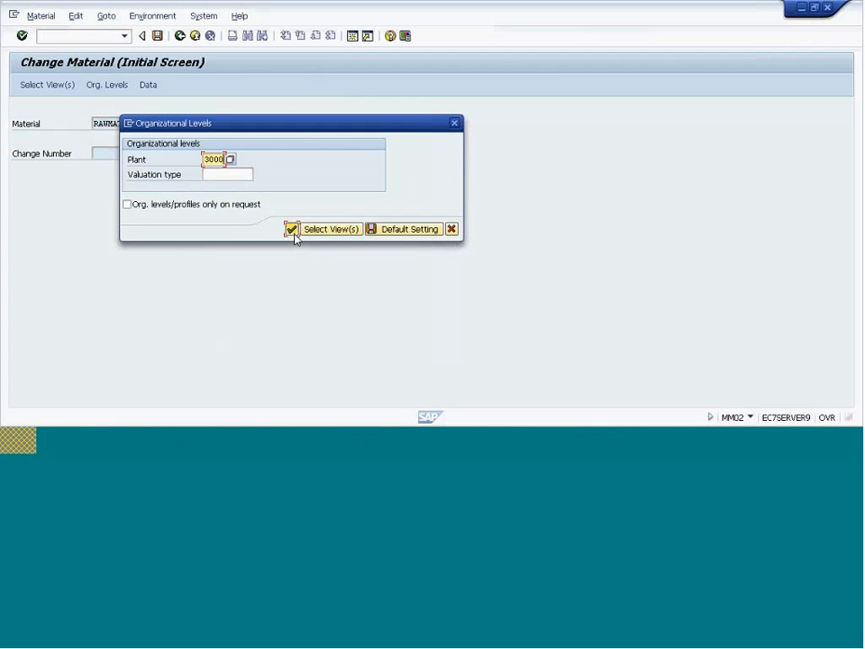
Step: Examine the moving price, standard price, total stock and total value in the current valuation of RAWMAT009
{"action": "left_click", "coordinate": [166, 332]}
{"action": "left_click_drag", "start_coordinate": [167, 332], "coordinate": [112, 336]}
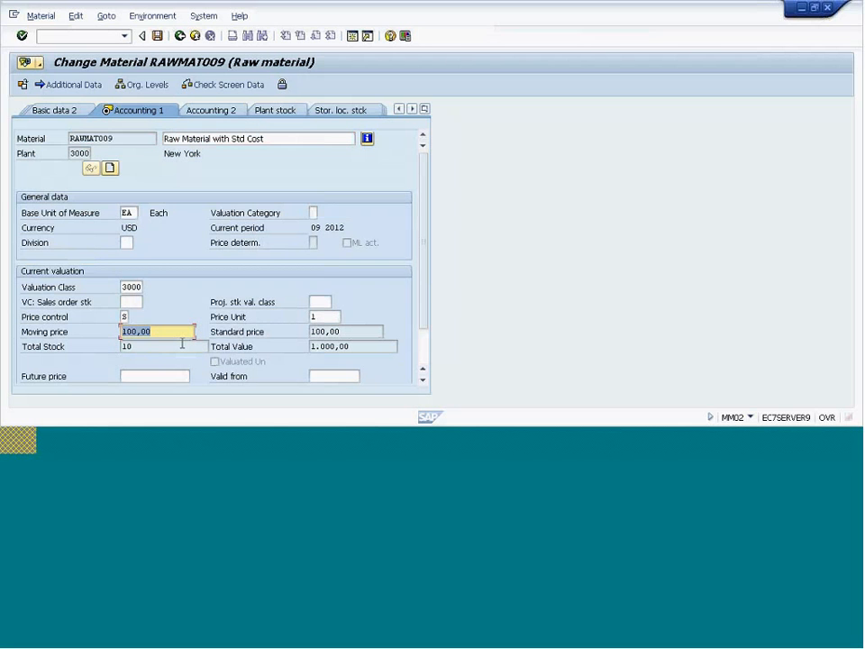
{"action": "left_click", "coordinate": [151, 350]}
{"action": "left_click_drag", "start_coordinate": [151, 331], "coordinate": [118, 331]}
{"action": "left_click_drag", "start_coordinate": [347, 332], "coordinate": [306, 333]}
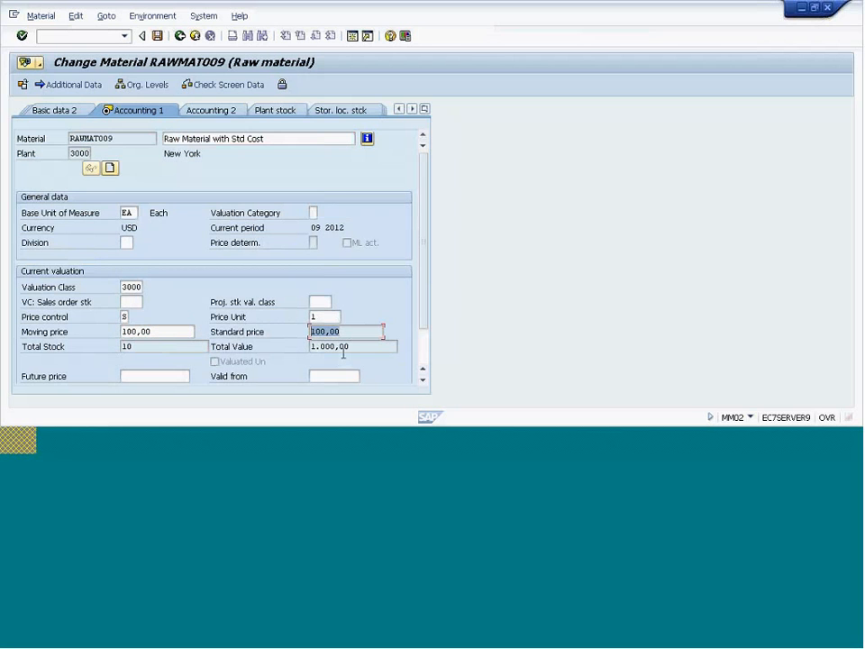
{"action": "left_click_drag", "start_coordinate": [344, 347], "coordinate": [310, 347]}
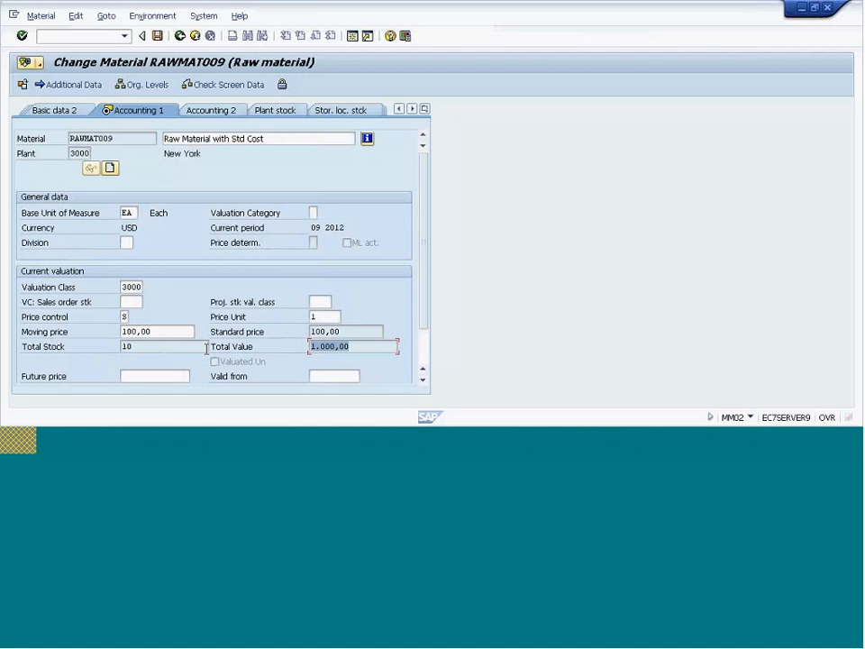
{"action": "left_click_drag", "start_coordinate": [343, 331], "coordinate": [307, 330]}
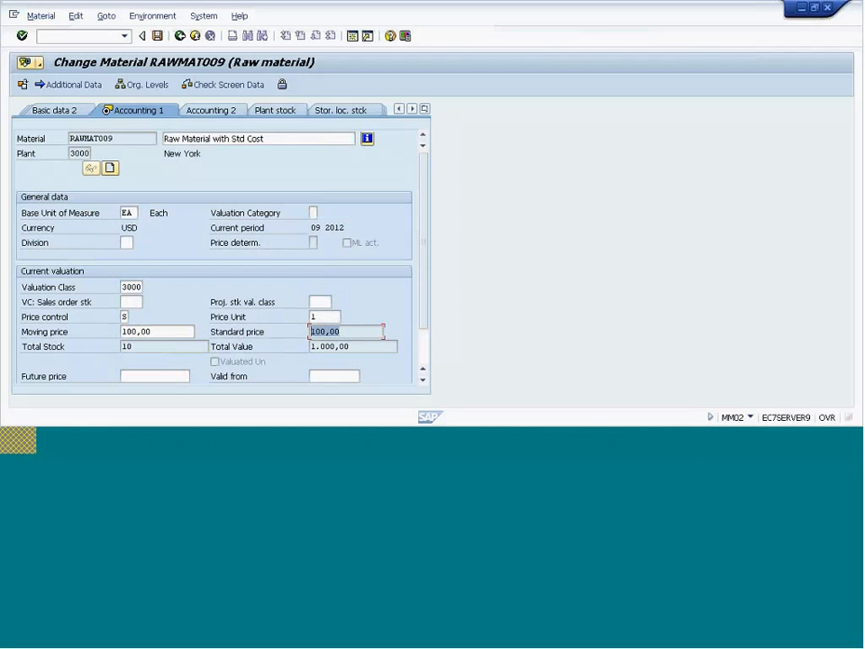
{"action": "left_click", "coordinate": [422, 381]}
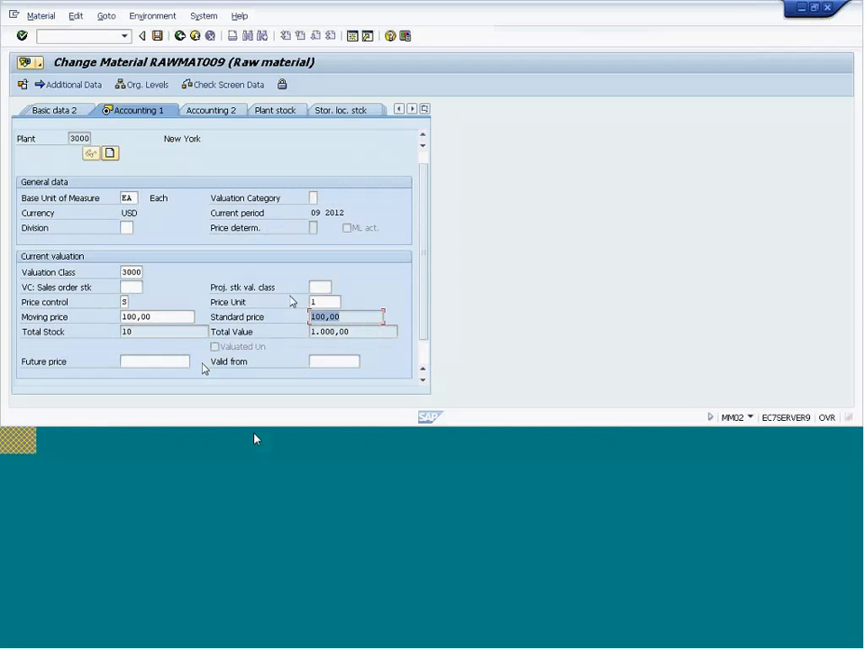
{"action": "left_click", "coordinate": [290, 303]}
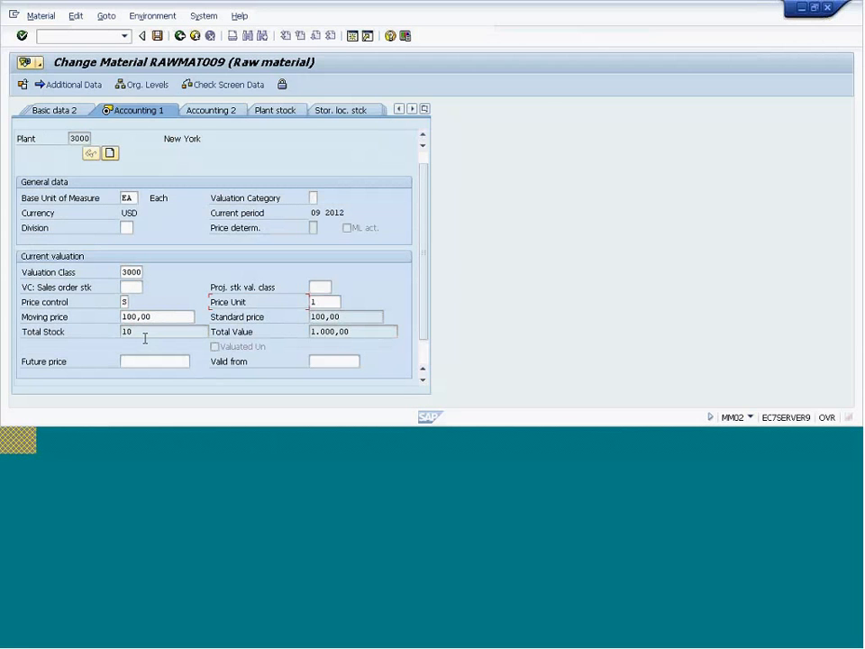
{"action": "left_click_drag", "start_coordinate": [140, 331], "coordinate": [116, 336]}
{"action": "left_click_drag", "start_coordinate": [364, 331], "coordinate": [288, 331]}
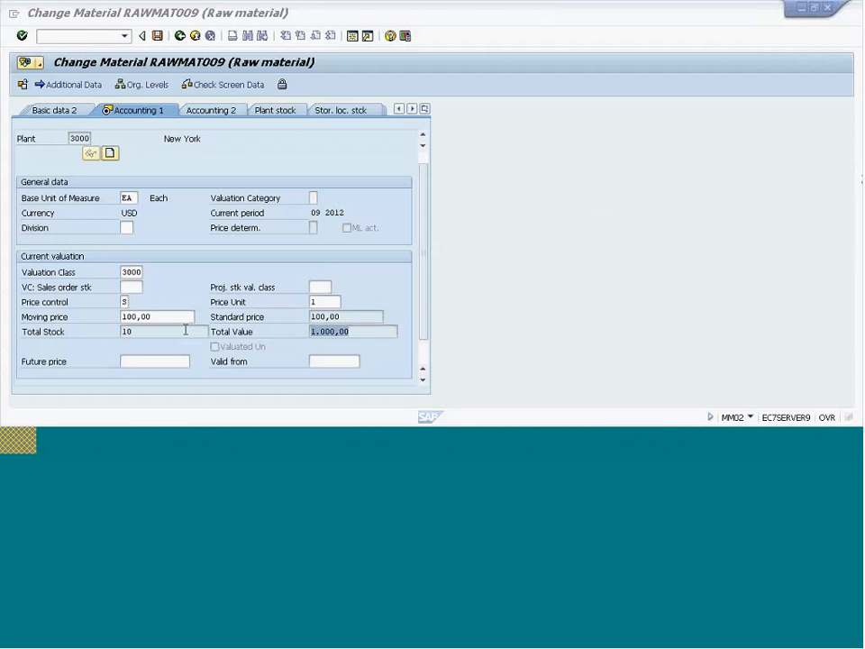
{"action": "left_click", "coordinate": [378, 331]}
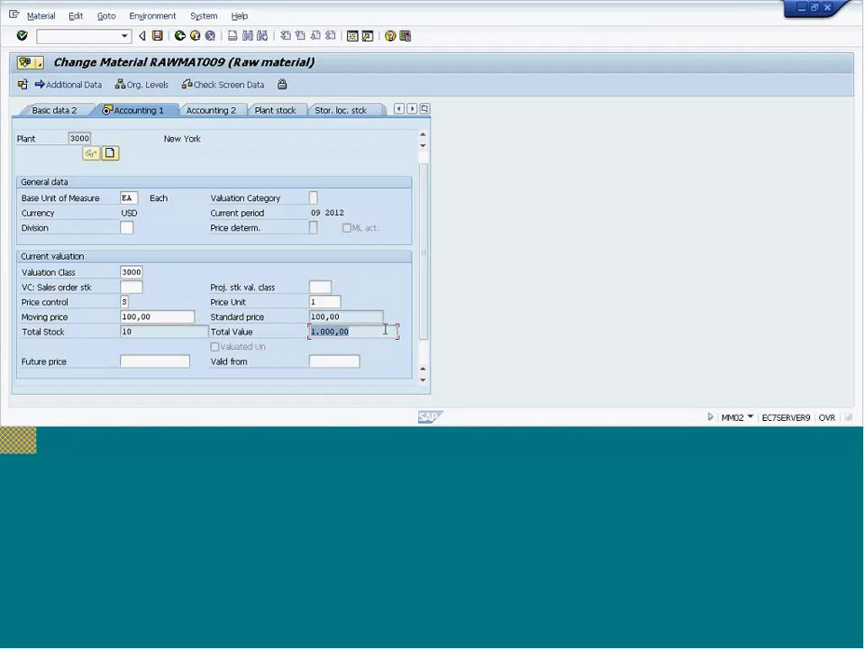
{"action": "left_click", "coordinate": [312, 316]}
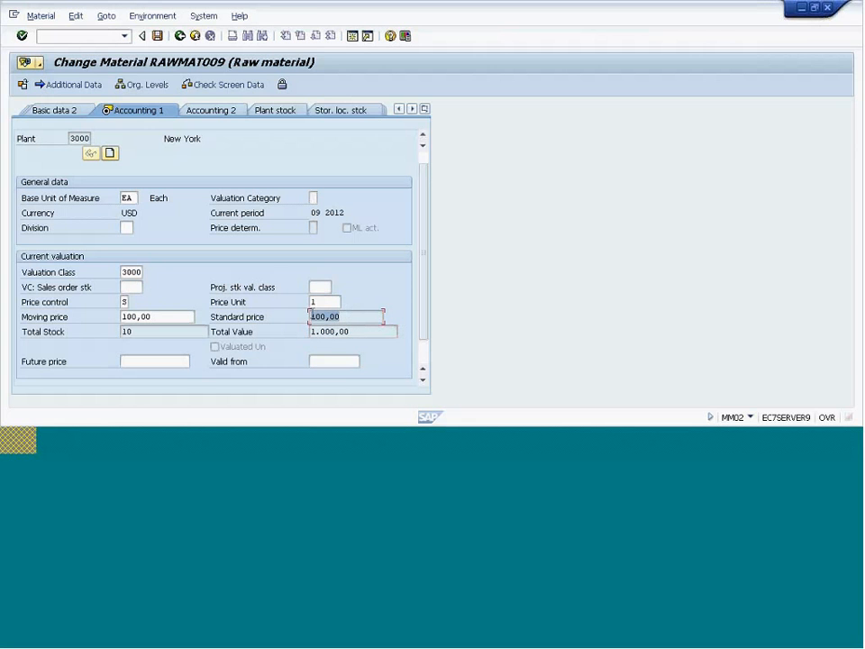
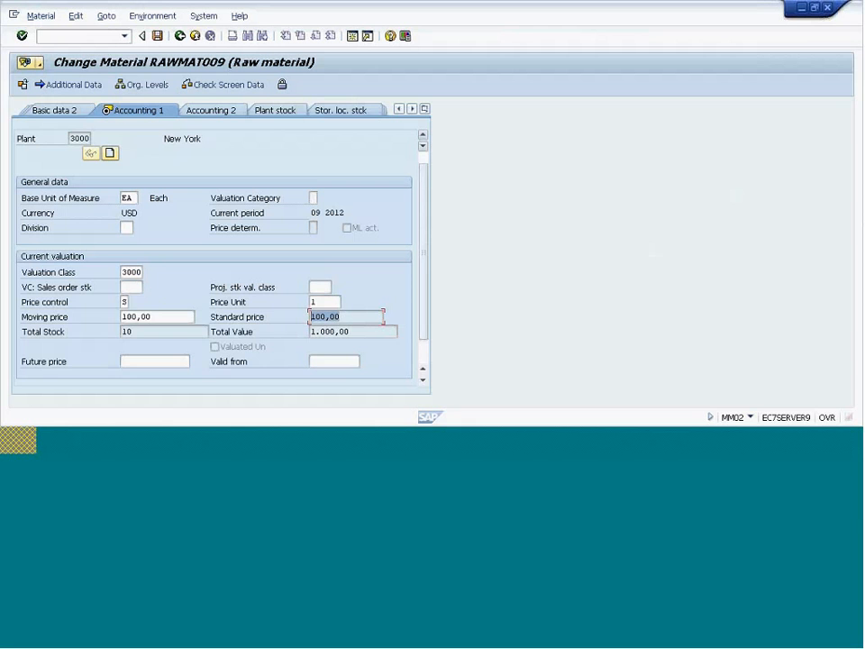
{"action": "left_click", "coordinate": [422, 380]}
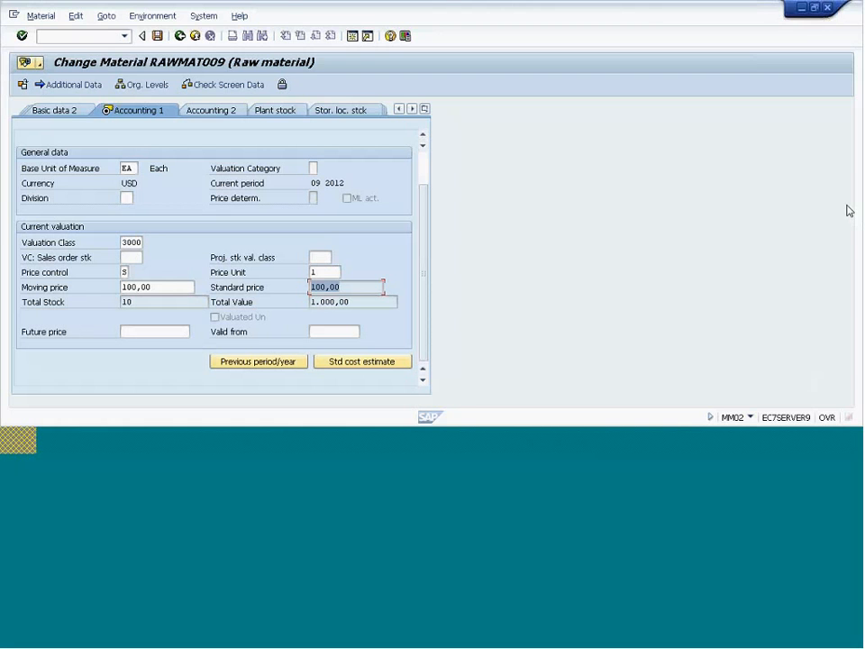
Step: Start another goods receipt in transaction MB1C with movement type 561
{"action": "key", "text": "alt+Tab"}
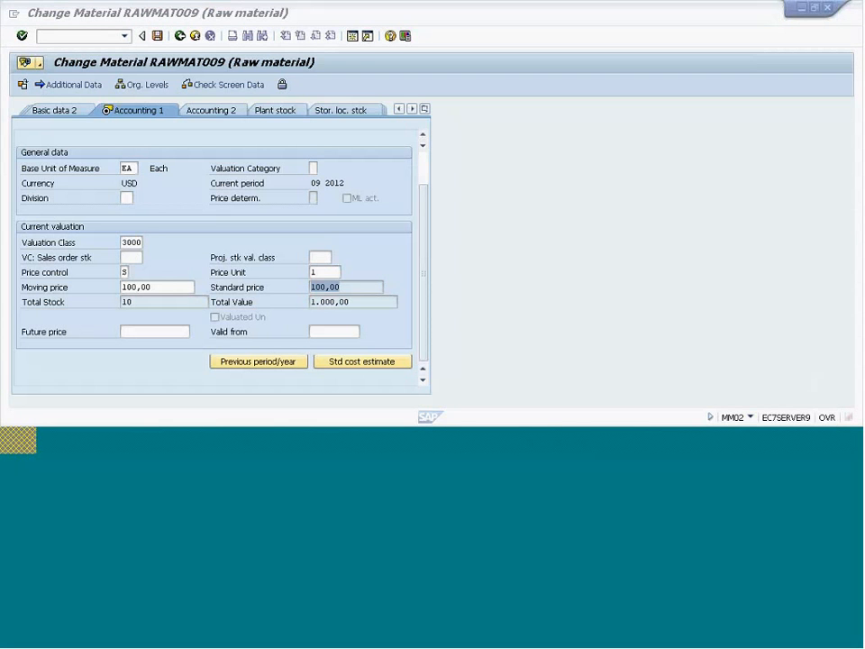
{"action": "left_click", "coordinate": [85, 37]}
{"action": "type", "text": "/"}
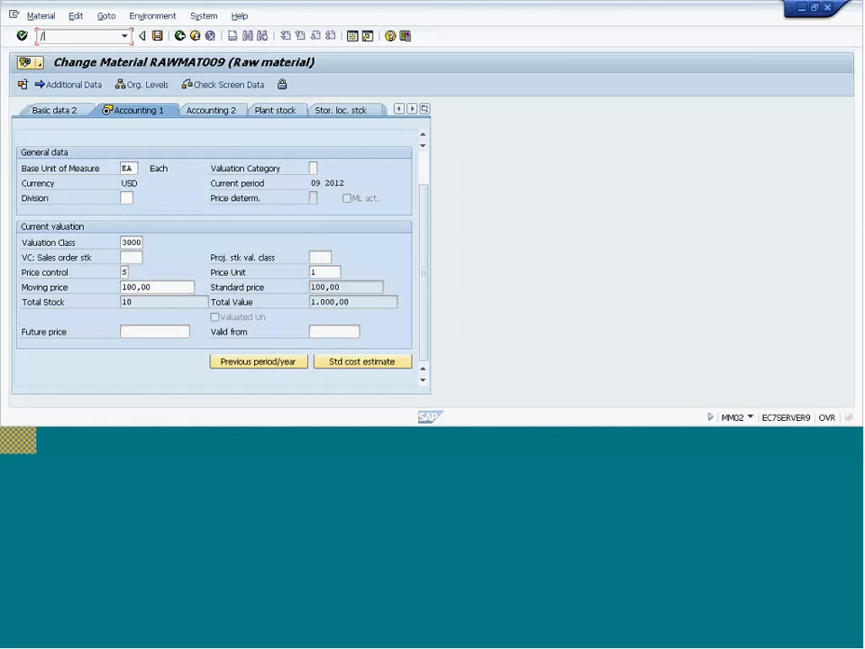
{"action": "key", "text": "Return"}
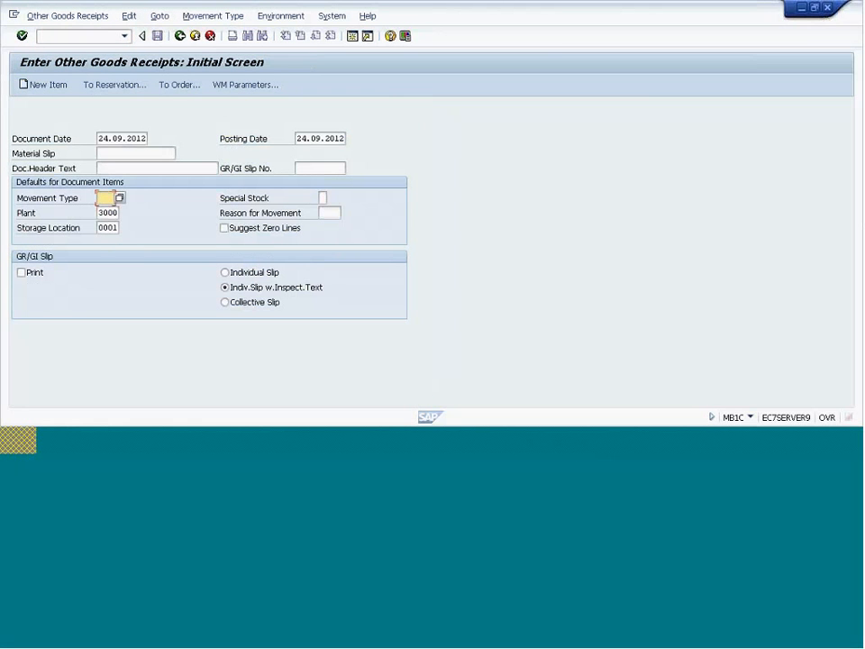
{"action": "type", "text": "5"}
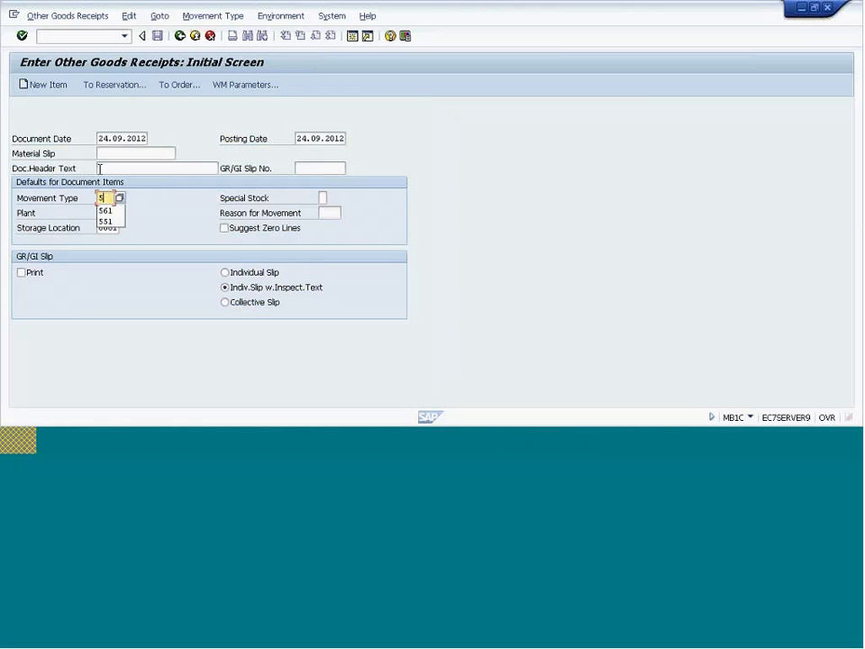
{"action": "type", "text": "61"}
{"action": "key", "text": "Return"}
Step: Enter RAWMAT009 with a quantity of 10 as the first item and proceed to its item details
{"action": "left_click", "coordinate": [86, 186]}
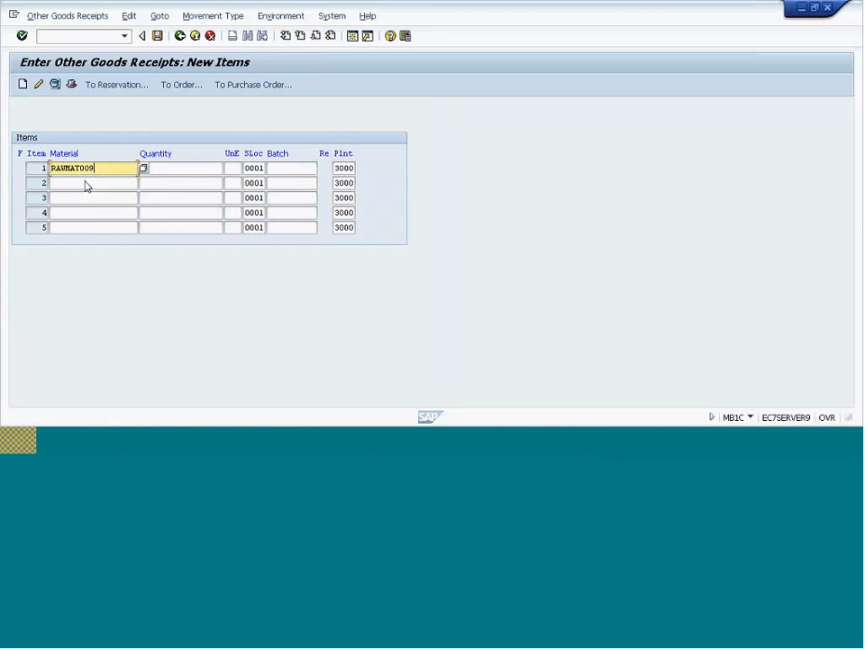
{"action": "left_click", "coordinate": [183, 169]}
{"action": "type", "text": "10"}
{"action": "key", "text": "Return"}
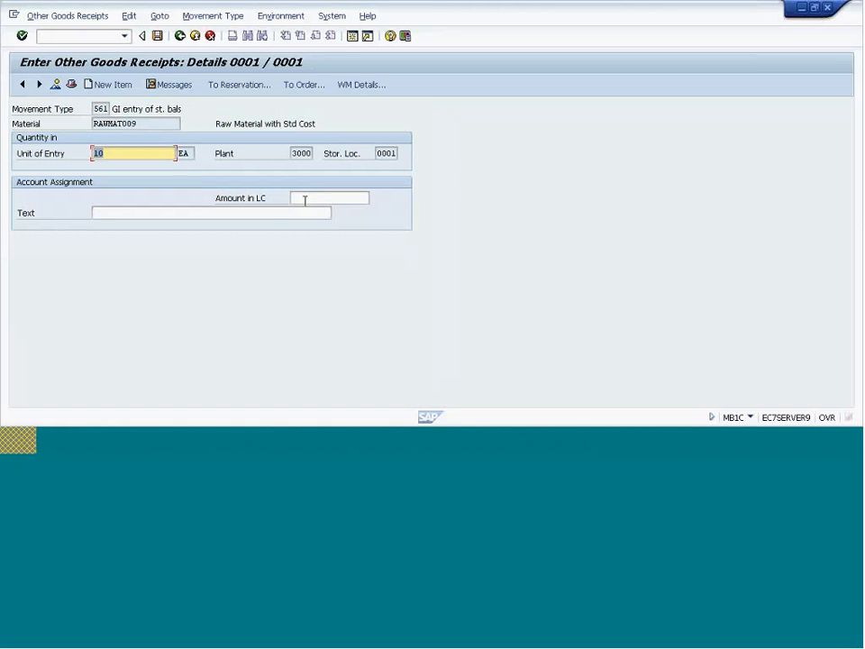
Step: Set the item's amount in local currency to 500 and post the goods receipt
{"action": "left_click", "coordinate": [304, 200]}
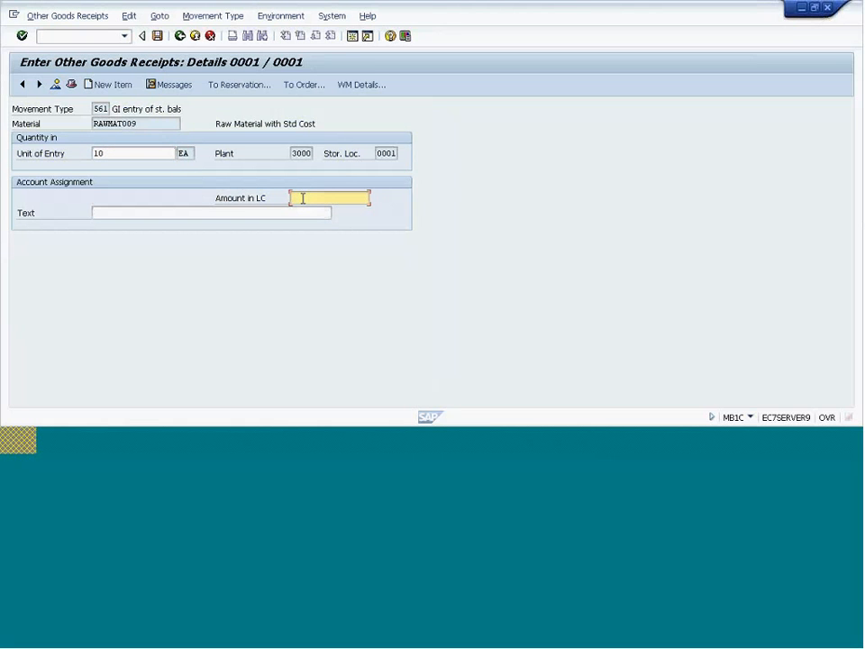
{"action": "type", "text": "500"}
{"action": "key", "text": "Return"}
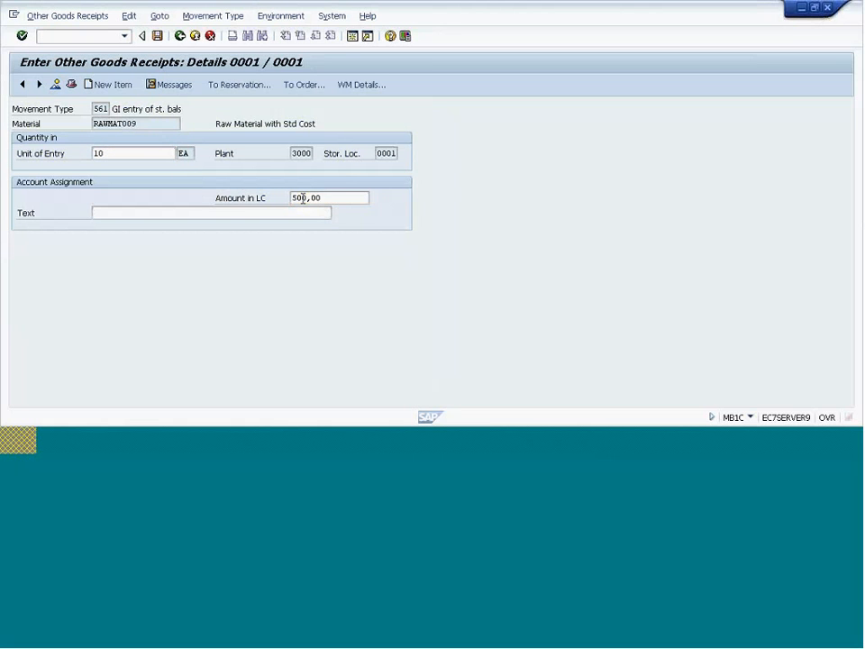
{"action": "left_click", "coordinate": [156, 36]}
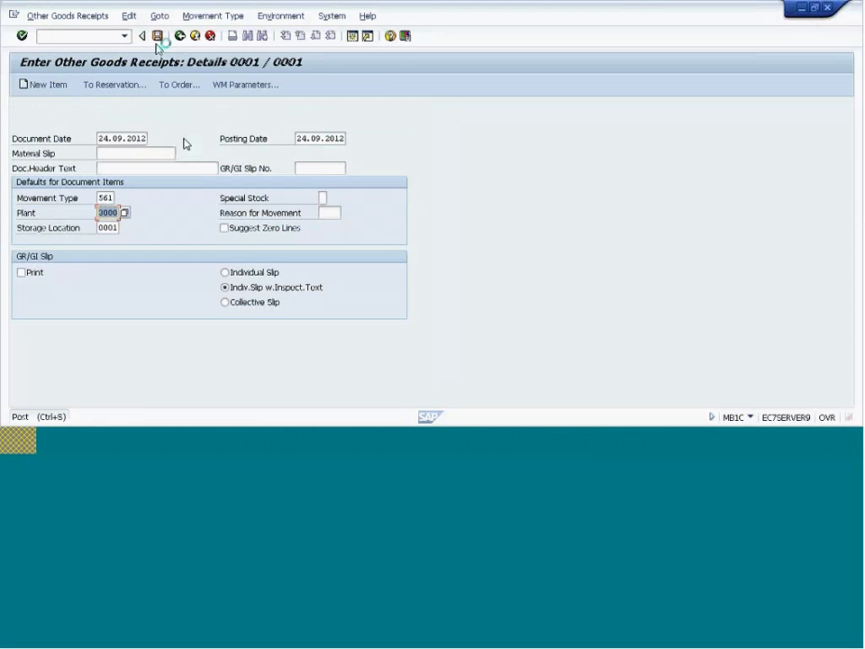
Step: Display the newly posted material document in transaction MB03 and open its accounting document
{"action": "left_click", "coordinate": [62, 37]}
{"action": "type", "text": "/nmb03"}
{"action": "key", "text": "Return"}
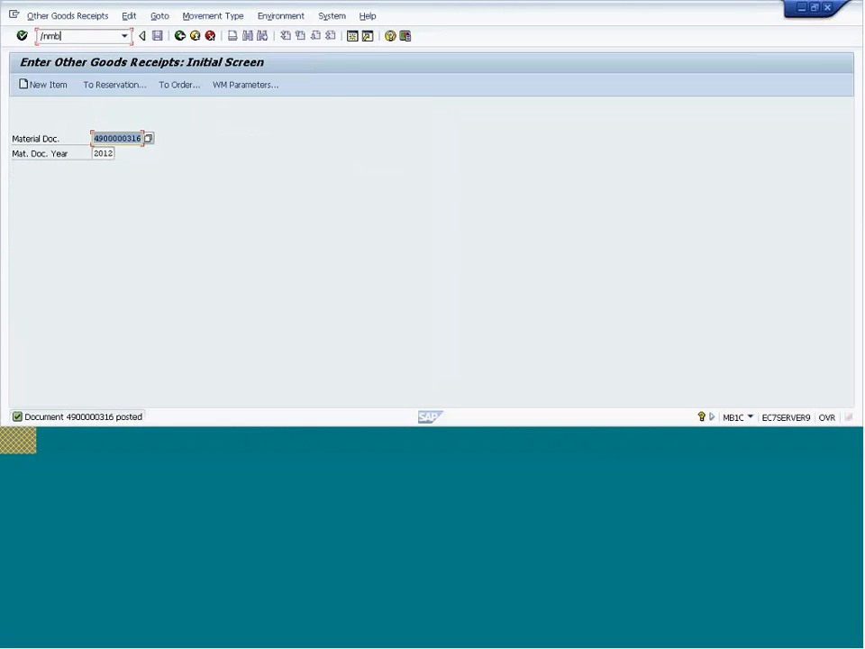
{"action": "key", "text": "Return"}
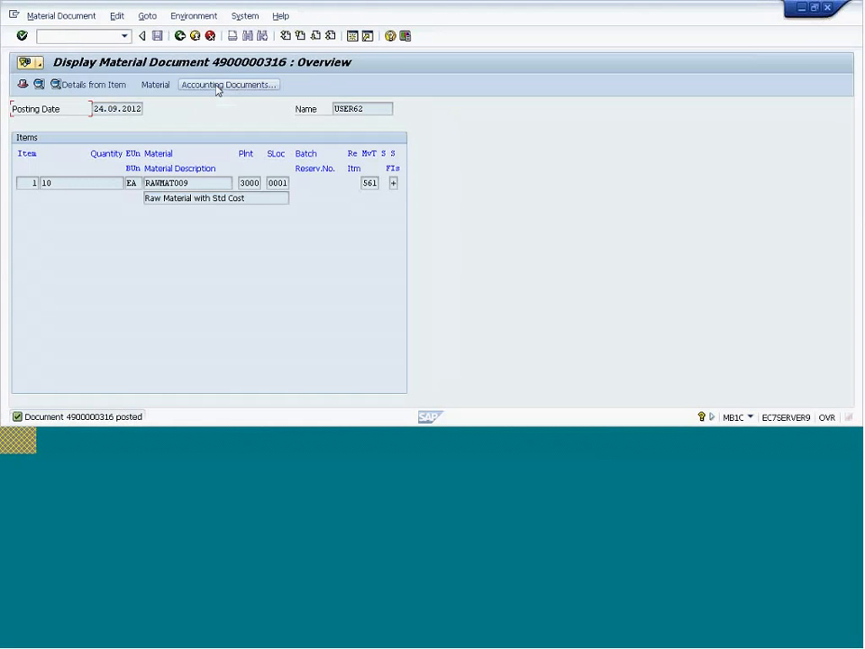
{"action": "left_click", "coordinate": [218, 86]}
{"action": "left_click", "coordinate": [109, 167]}
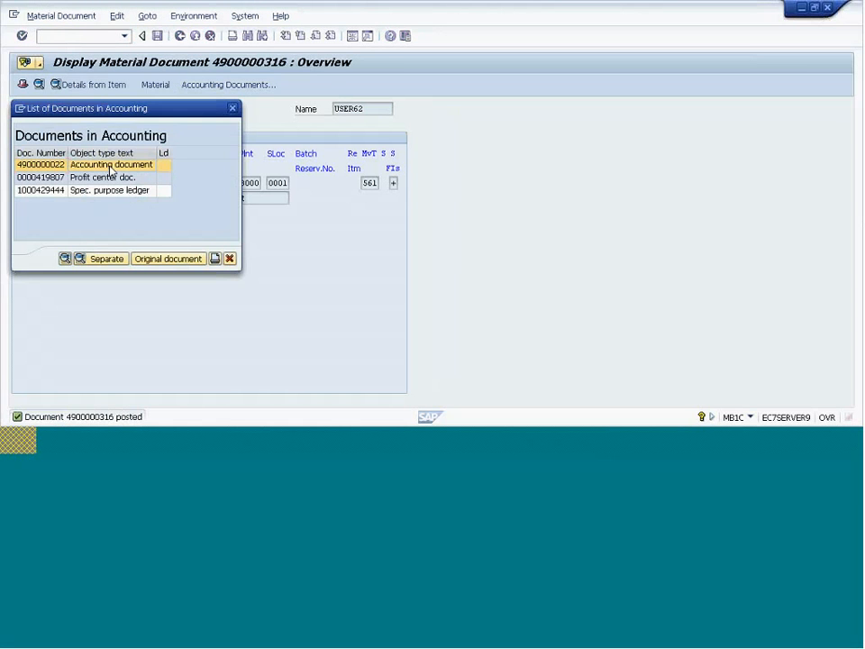
{"action": "double_click", "coordinate": [110, 169]}
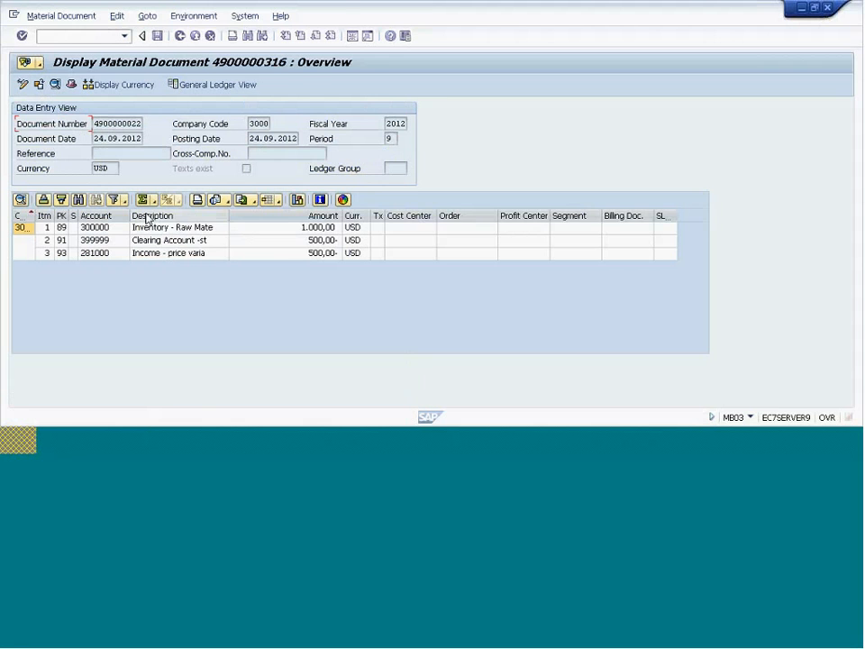
Step: Compare the amounts of the raw material inventory and price variance income line items in the accounting document
{"action": "left_click", "coordinate": [294, 229]}
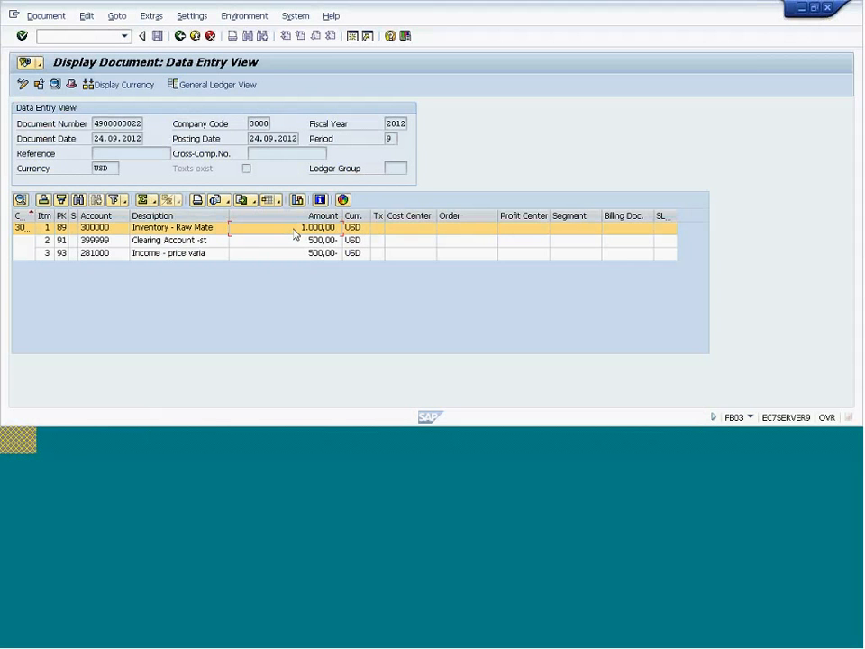
{"action": "left_click", "coordinate": [172, 257]}
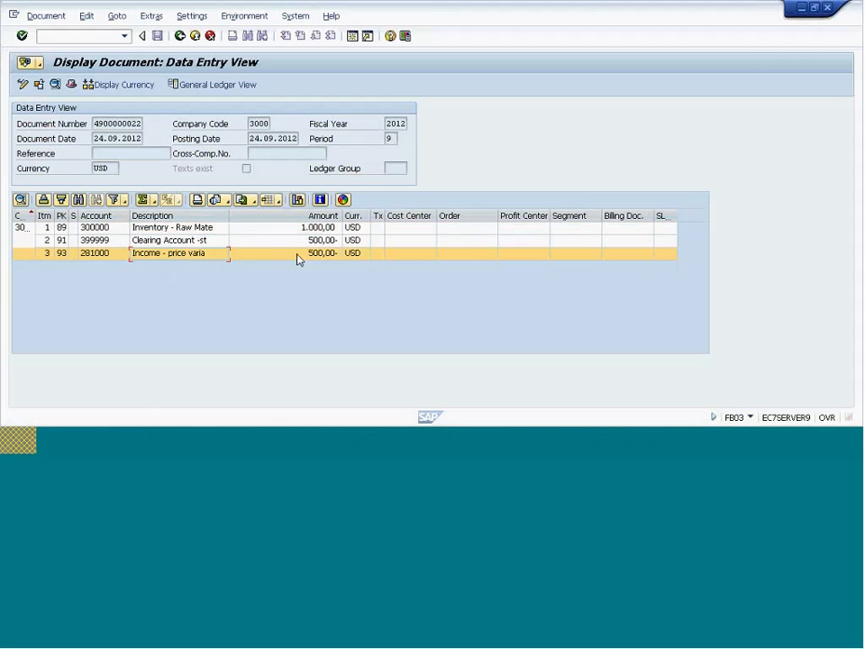
{"action": "left_click", "coordinate": [291, 229]}
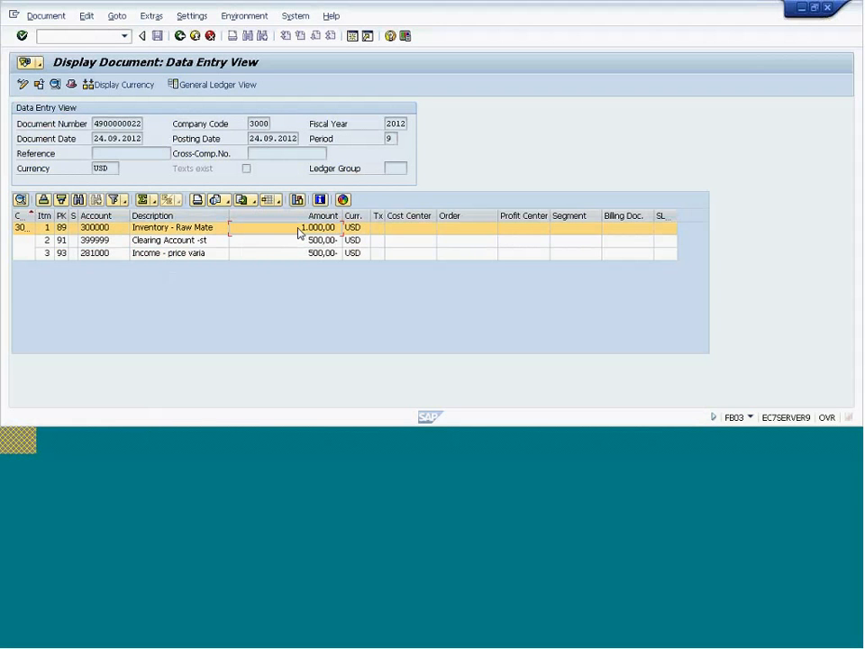
{"action": "left_click", "coordinate": [180, 256]}
{"action": "left_click", "coordinate": [303, 256]}
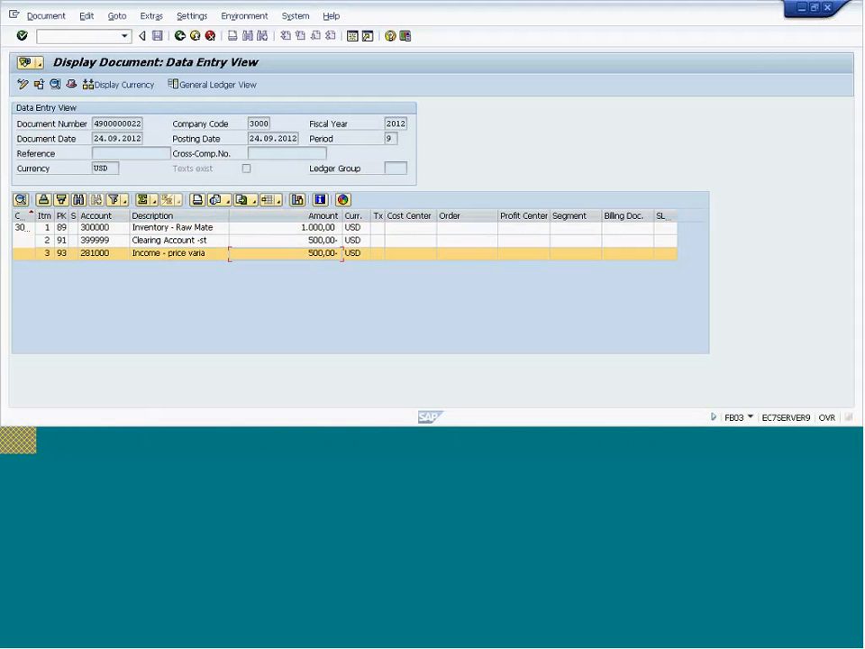
{"action": "left_click", "coordinate": [293, 228]}
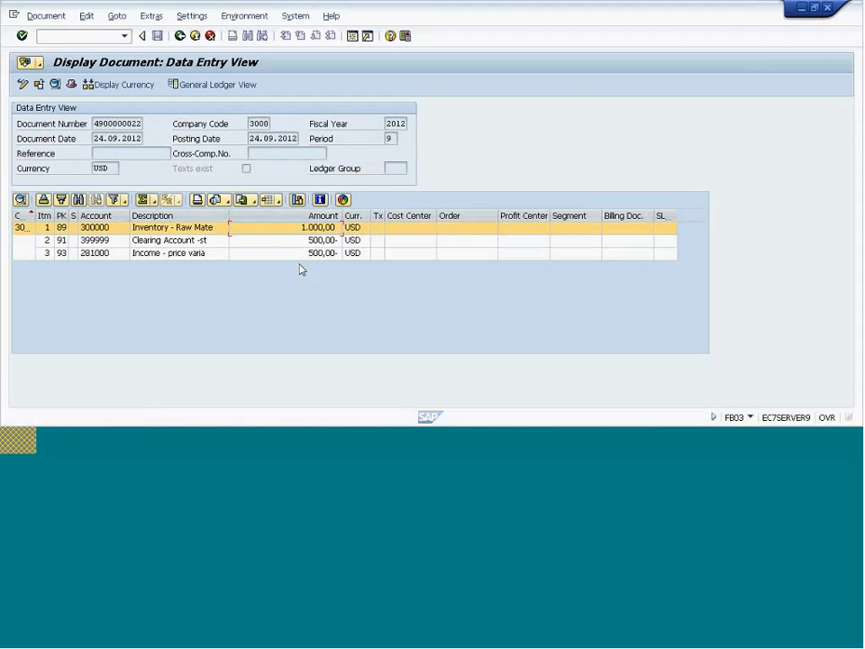
{"action": "left_click", "coordinate": [295, 255]}
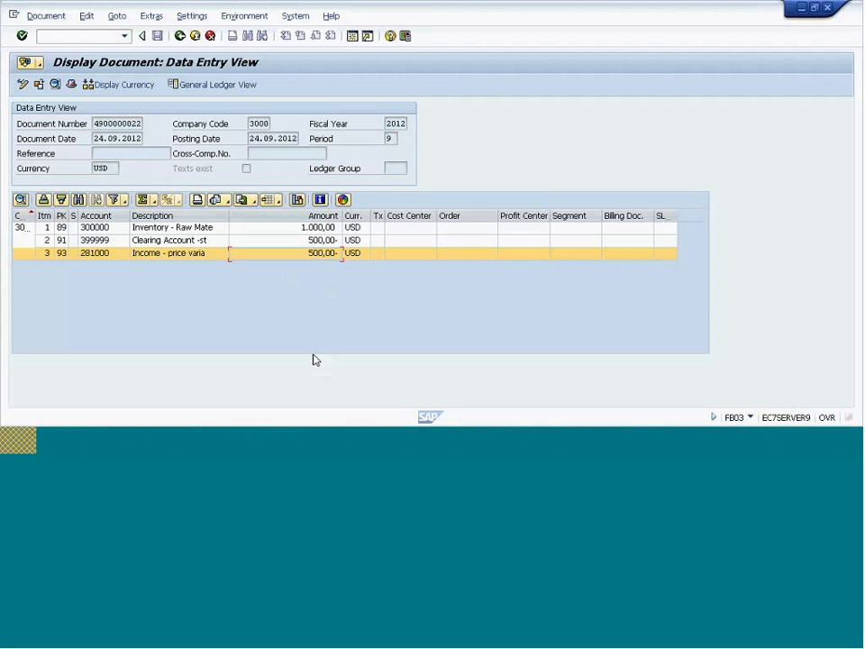
Step: Review the amounts of the raw material inventory, clearing account and price variance line items one after another
{"action": "left_click", "coordinate": [316, 228]}
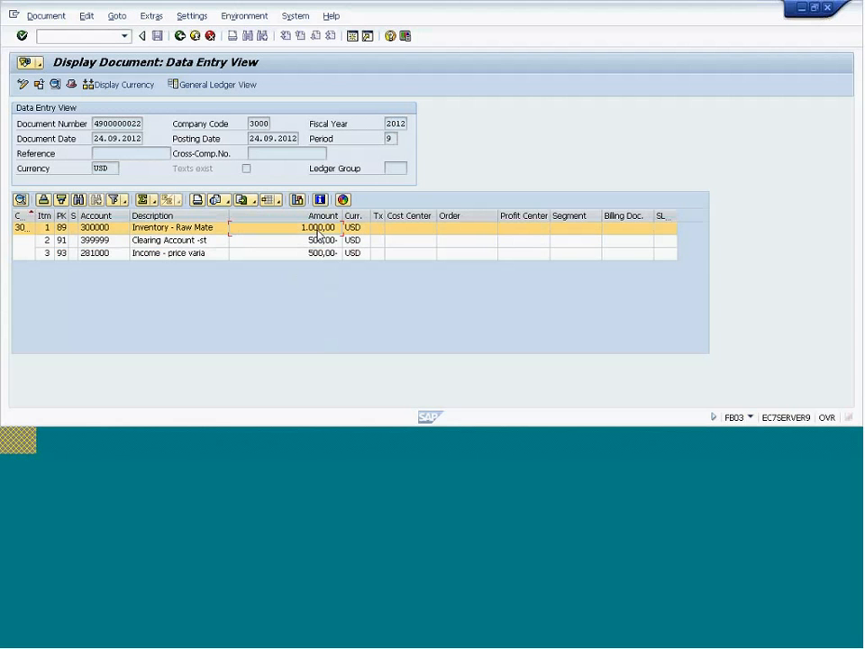
{"action": "left_click", "coordinate": [317, 241]}
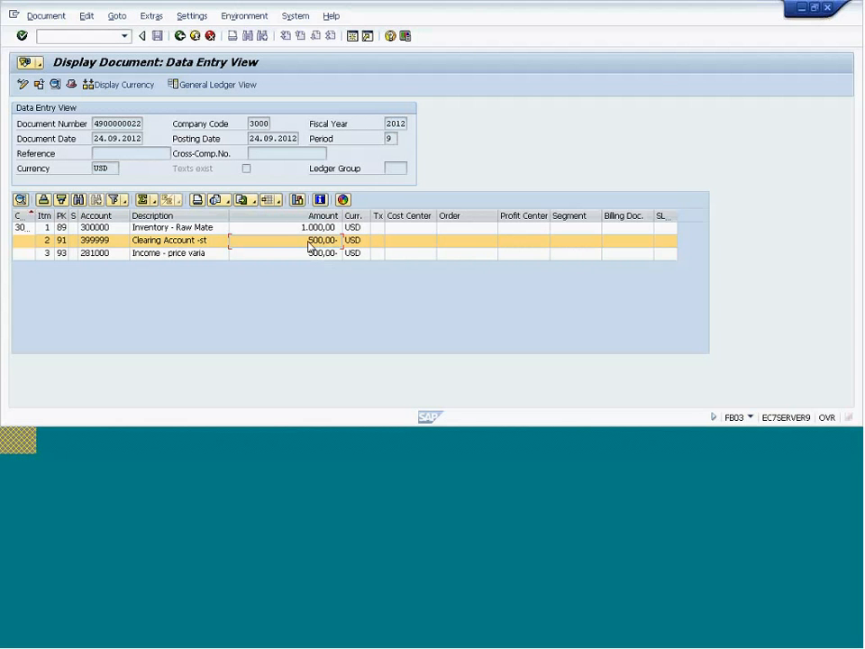
{"action": "left_click", "coordinate": [309, 253]}
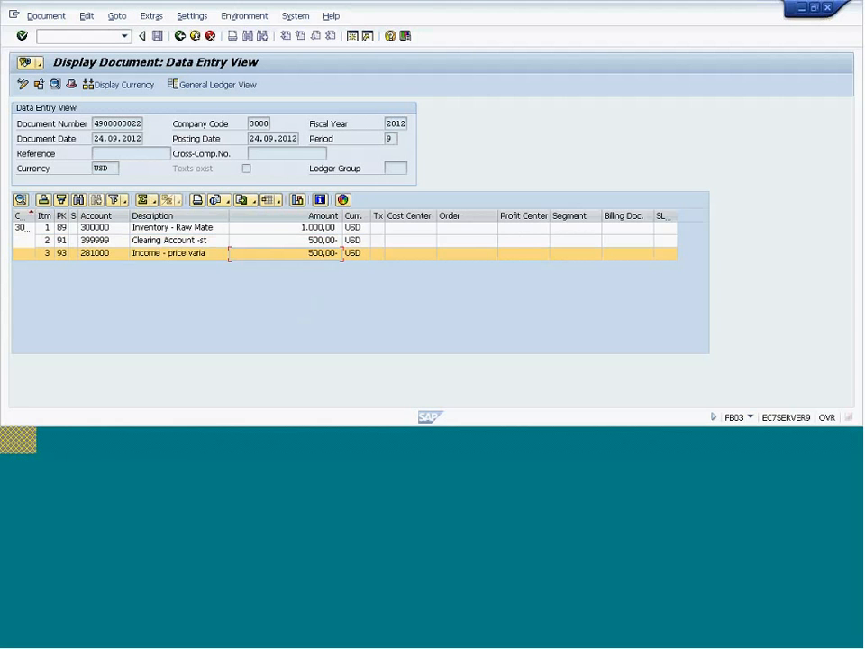
Step: Widen the posting key column, look up key 93 in the posting key list, and recheck the inventory and price variance items
{"action": "double_click", "coordinate": [69, 216]}
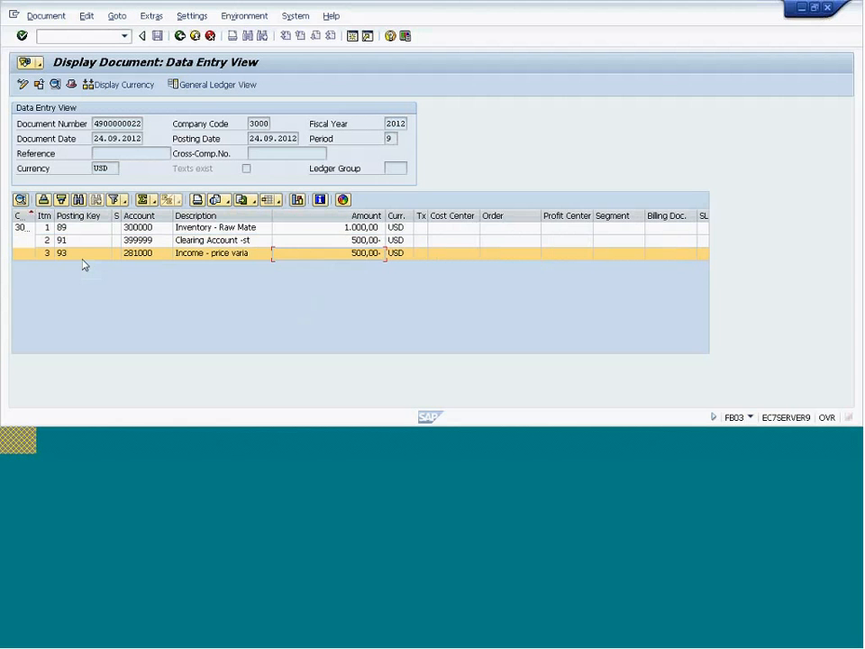
{"action": "left_click", "coordinate": [85, 257]}
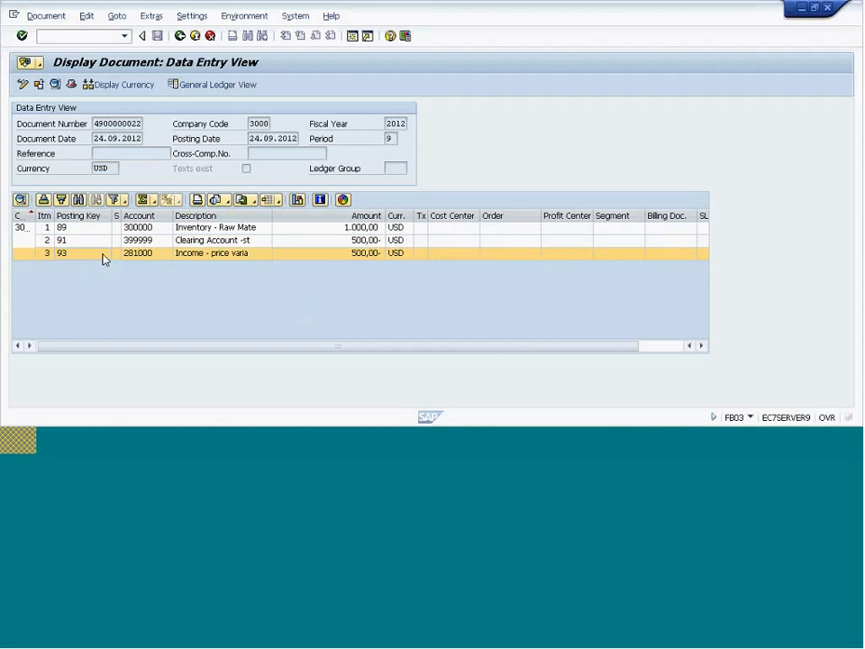
{"action": "left_click", "coordinate": [105, 255]}
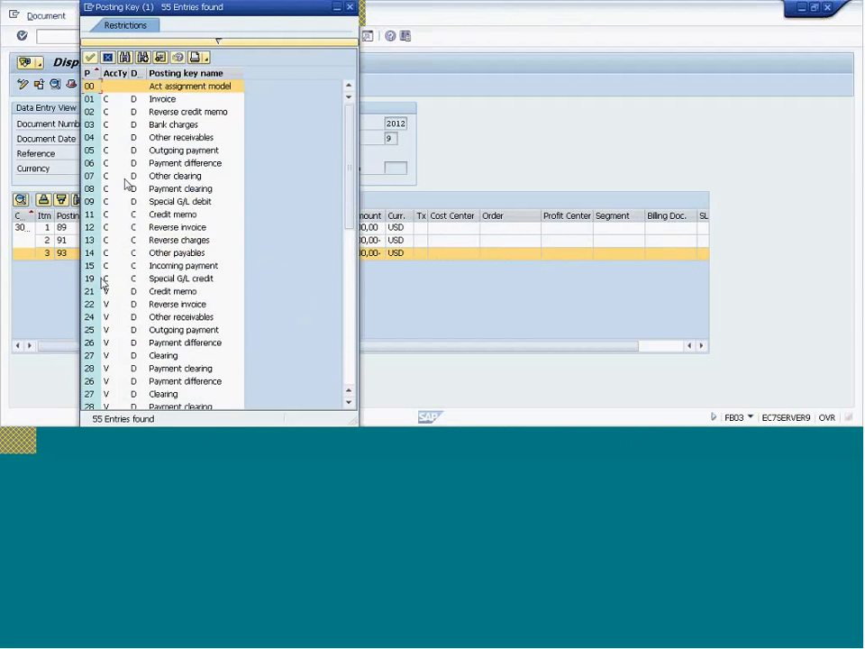
{"action": "scroll", "coordinate": [126, 189], "scroll_direction": "down", "scroll_amount": 10}
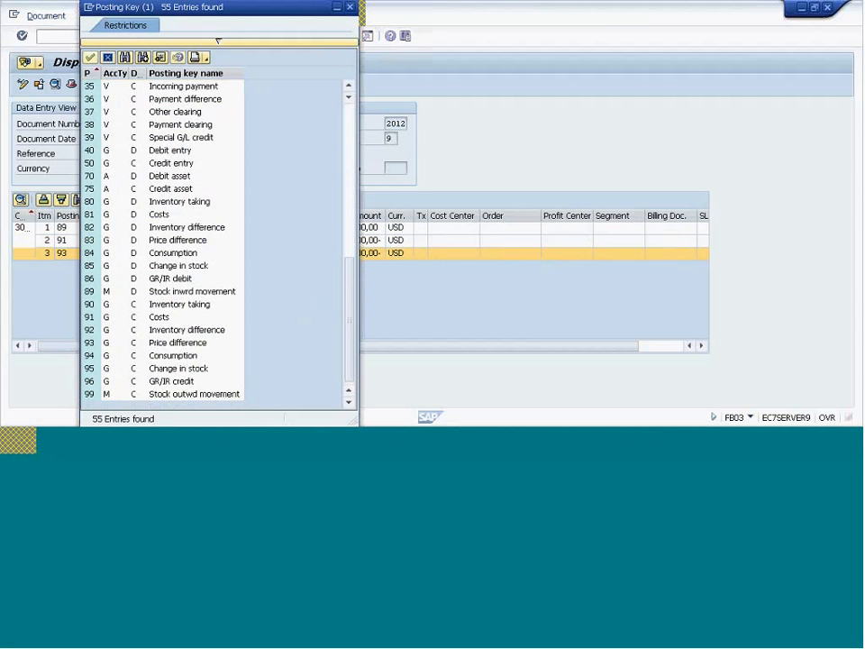
{"action": "left_click", "coordinate": [151, 346]}
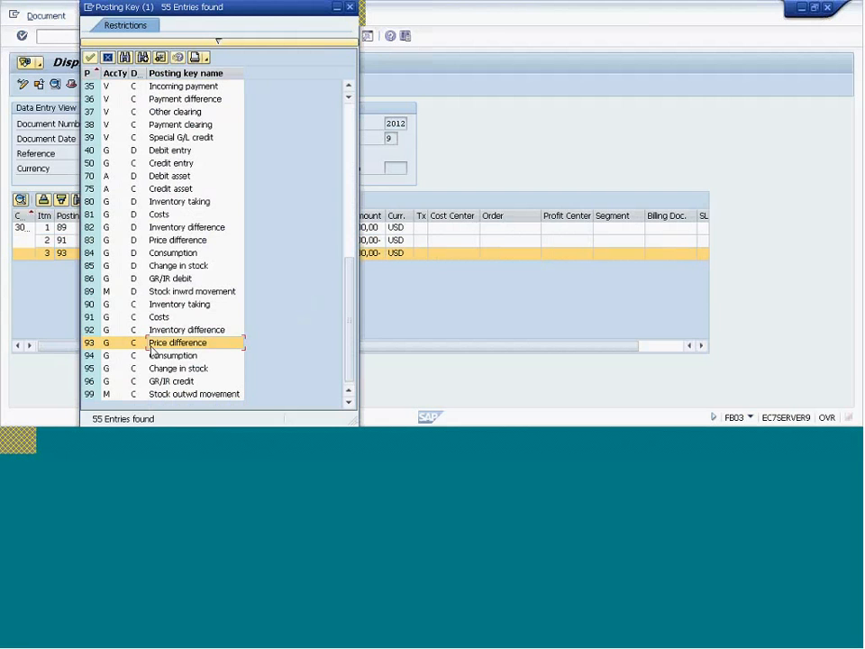
{"action": "left_click", "coordinate": [106, 348]}
{"action": "left_click", "coordinate": [185, 347]}
{"action": "left_click", "coordinate": [350, 8]}
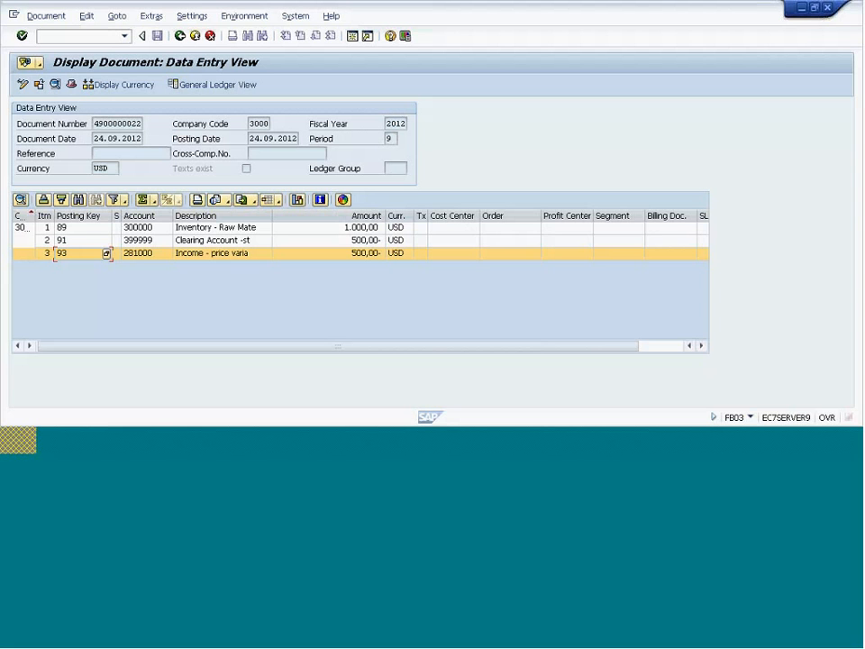
{"action": "left_click", "coordinate": [243, 230]}
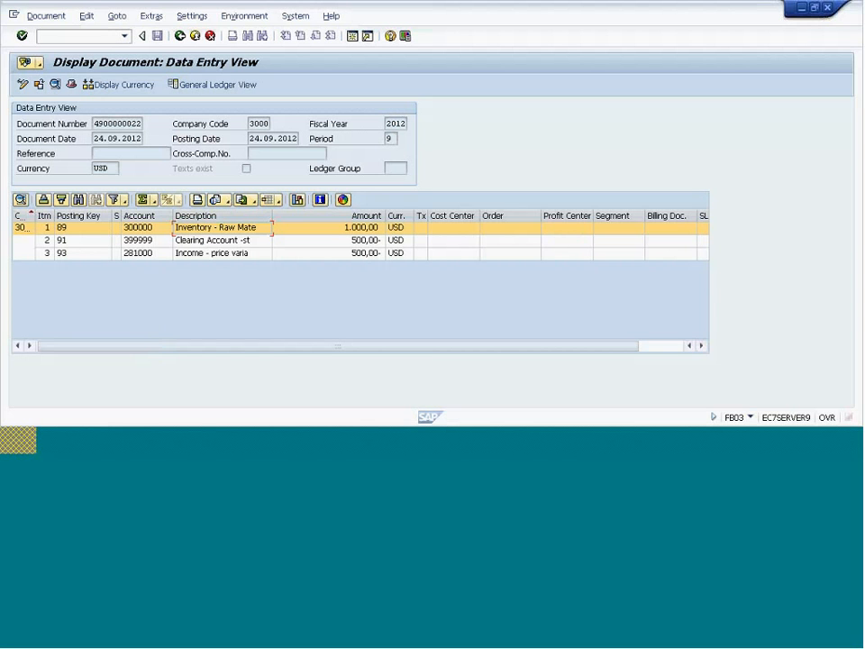
{"action": "left_click", "coordinate": [303, 256]}
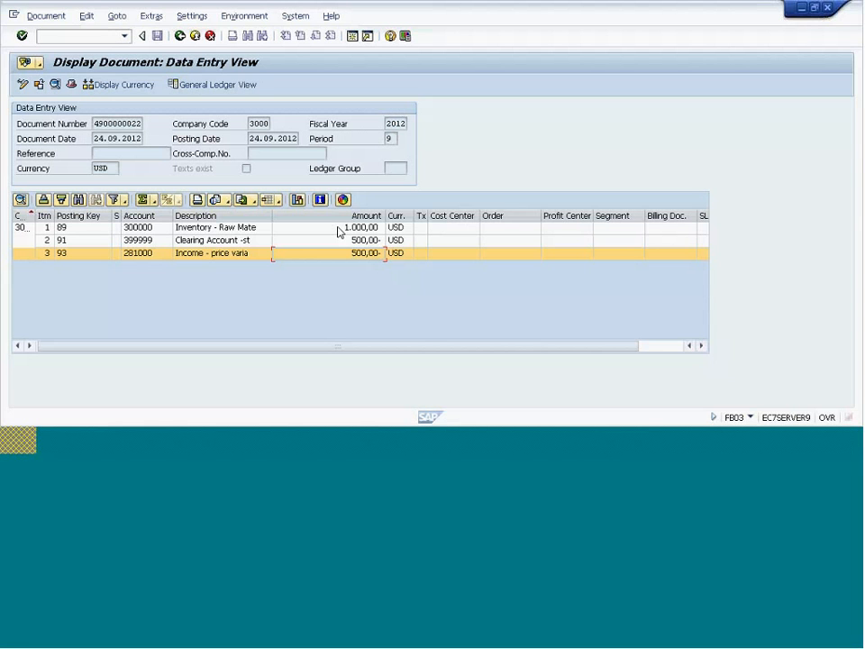
Step: Display material RAWMAT009 for plant 3000 in transaction MM03, opening its Accounting 1 view
{"action": "left_click", "coordinate": [55, 40]}
{"action": "type", "text": "/nmm03"}
{"action": "key", "text": "Return"}
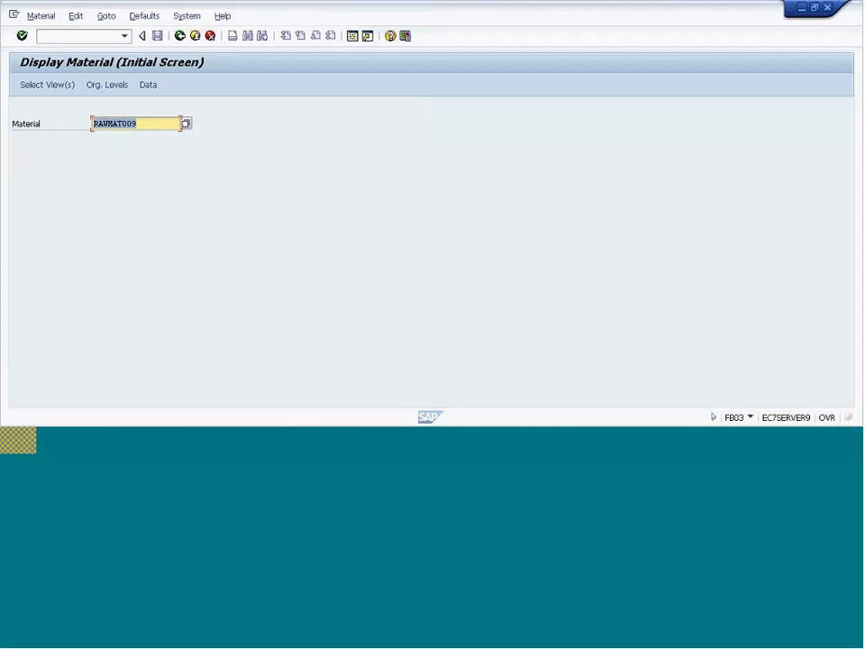
{"action": "key", "text": "Return"}
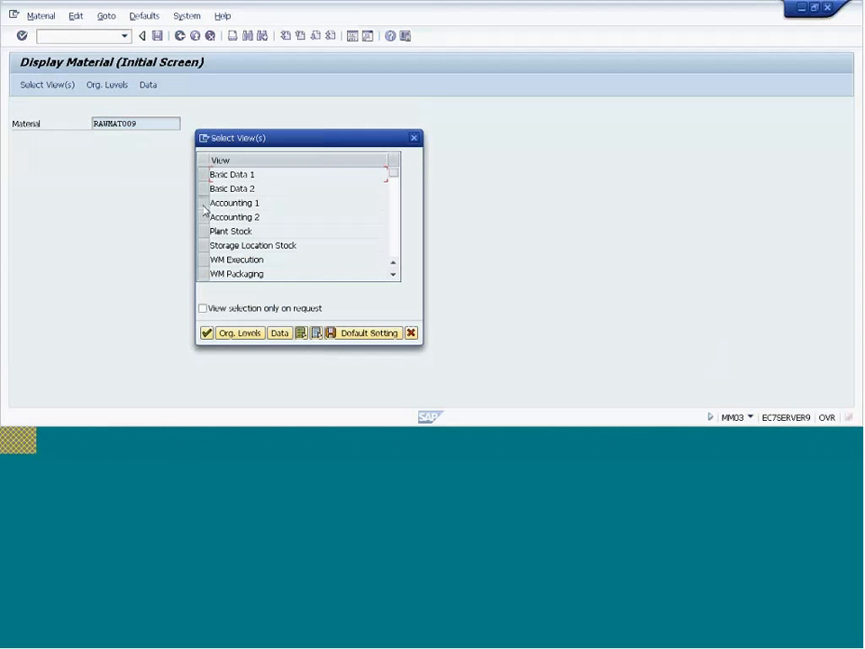
{"action": "key", "text": "Return"}
{"action": "type", "text": "3000"}
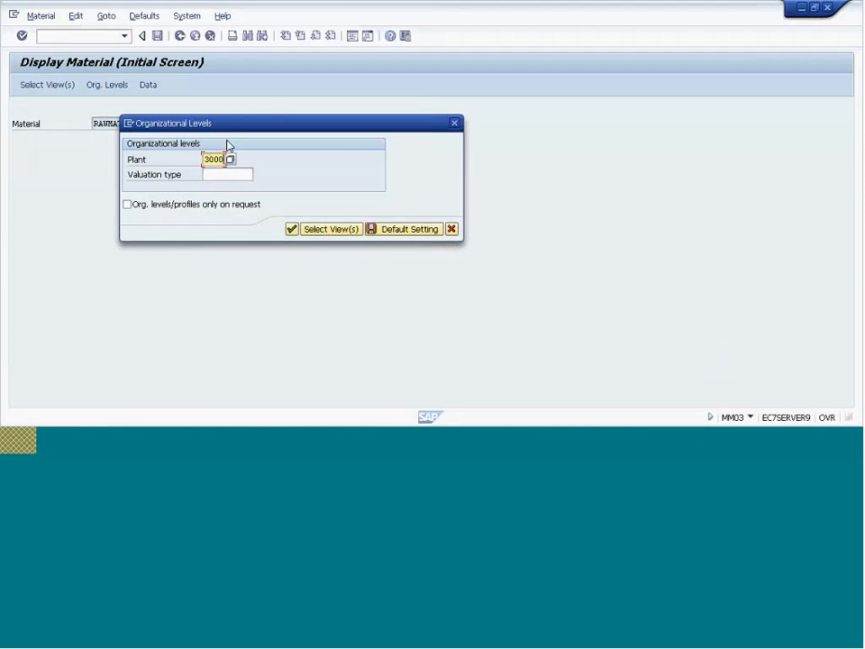
{"action": "key", "text": "Return"}
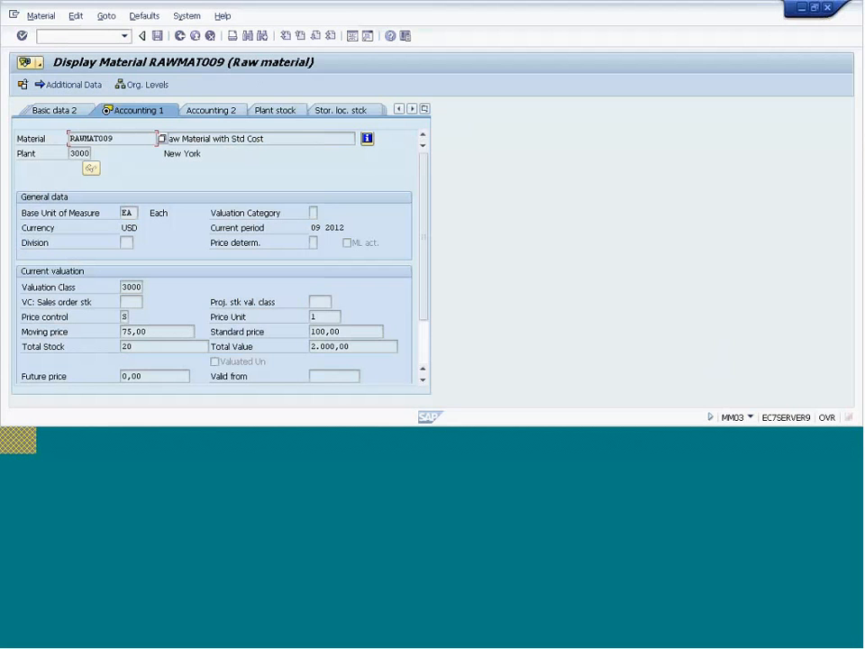
Step: Examine the total value of RAWMAT009 and the rest of its current valuation data
{"action": "left_click_drag", "start_coordinate": [310, 346], "coordinate": [395, 348]}
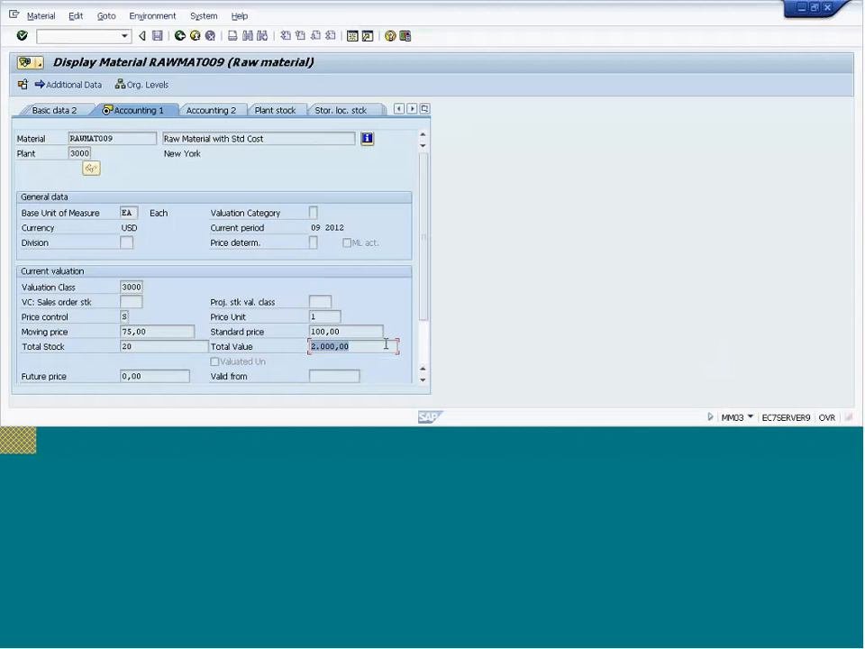
{"action": "left_click", "coordinate": [423, 380]}
{"action": "left_click", "coordinate": [423, 381]}
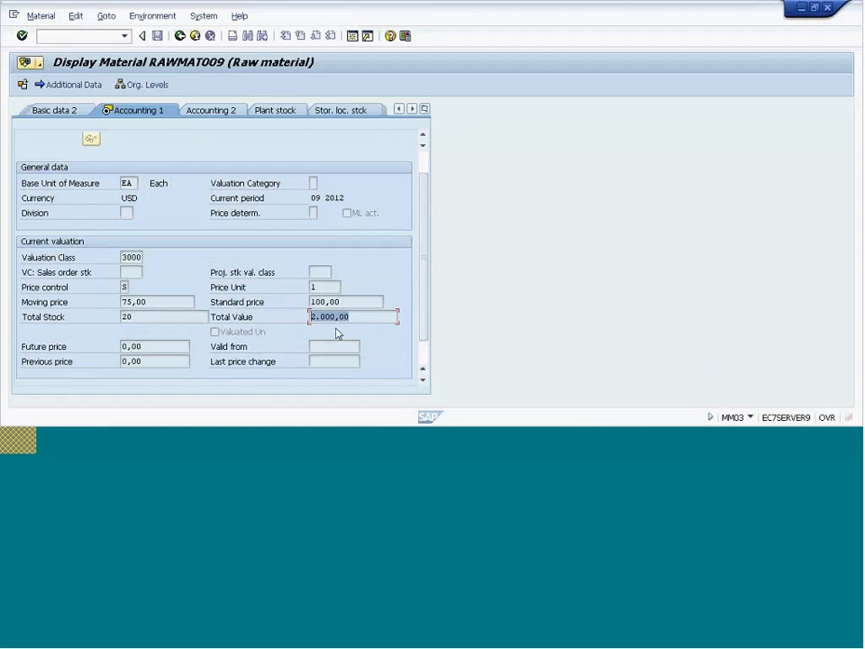
{"action": "left_click", "coordinate": [352, 316]}
{"action": "double_click", "coordinate": [340, 315]}
{"action": "left_click", "coordinate": [423, 382]}
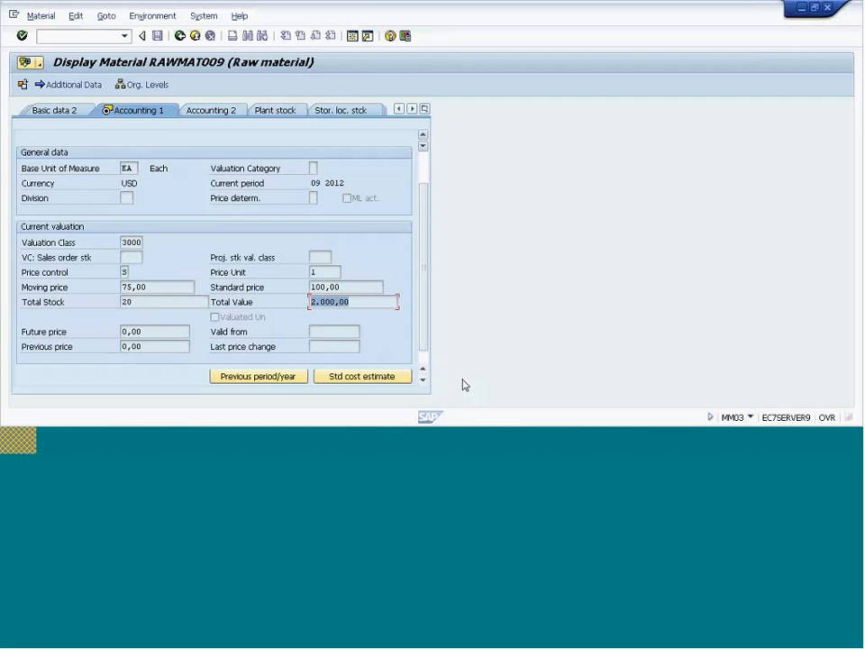
{"action": "left_click", "coordinate": [423, 380]}
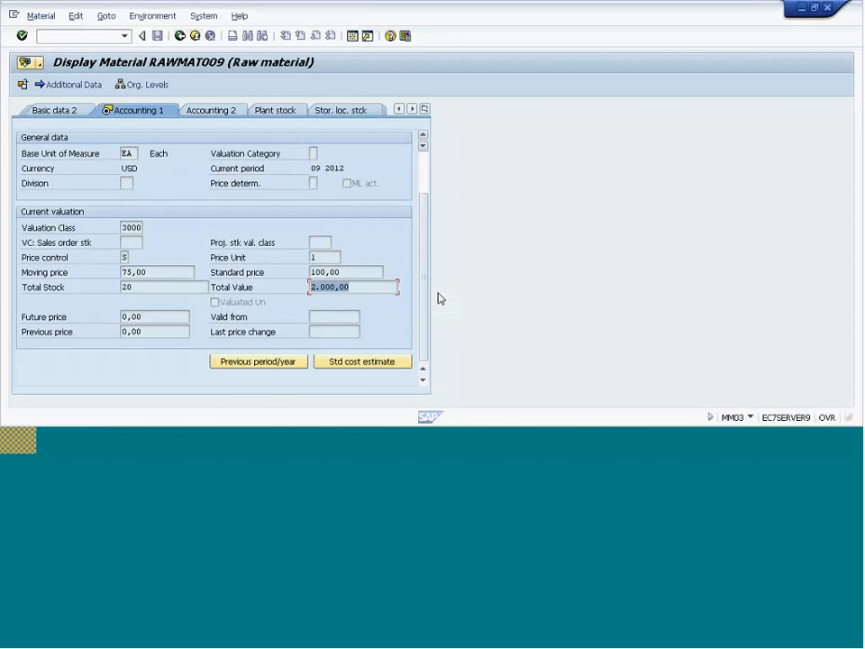
Step: Examine the general data and current valuation of material RAWMAT009 in plant 3000
{"action": "left_click", "coordinate": [423, 139]}
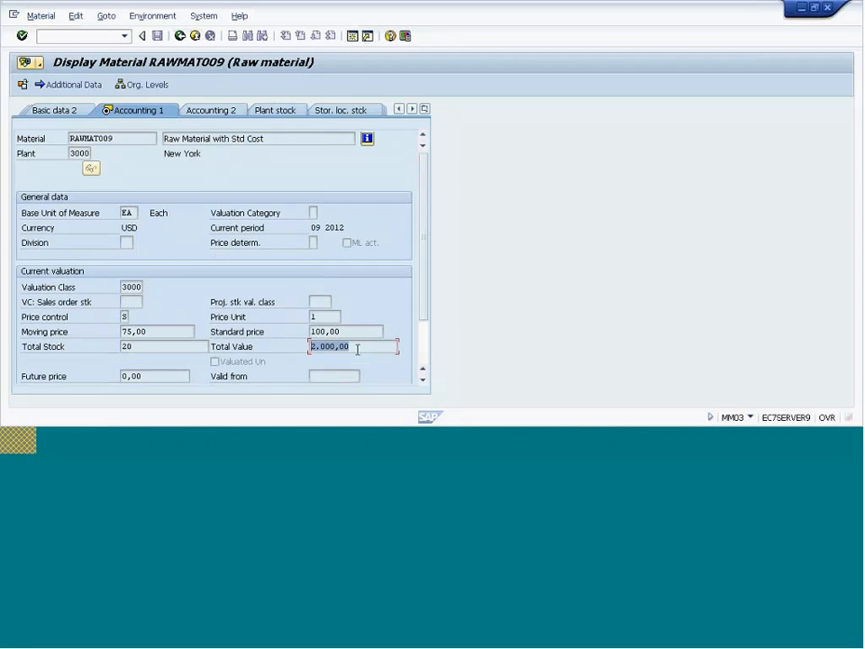
{"action": "left_click", "coordinate": [357, 349]}
{"action": "left_click", "coordinate": [424, 382]}
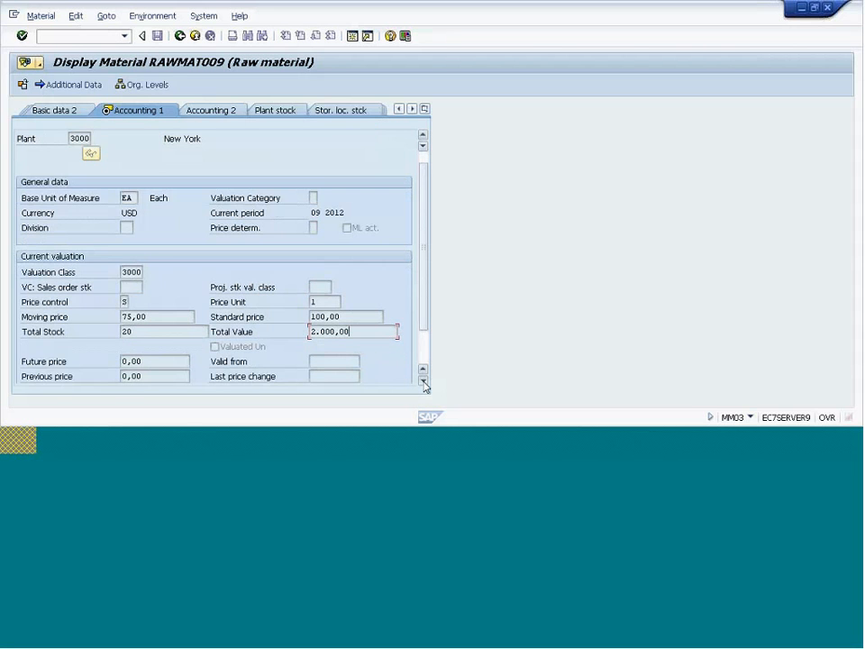
{"action": "left_click", "coordinate": [423, 382]}
{"action": "left_click", "coordinate": [424, 382]}
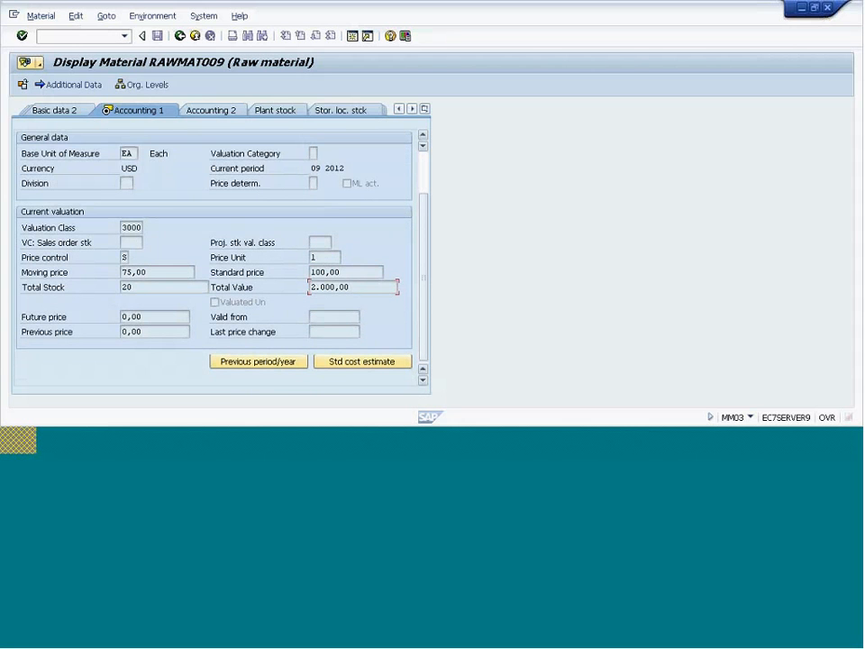
{"action": "scroll", "coordinate": [423, 339], "scroll_direction": "up", "scroll_amount": 2}
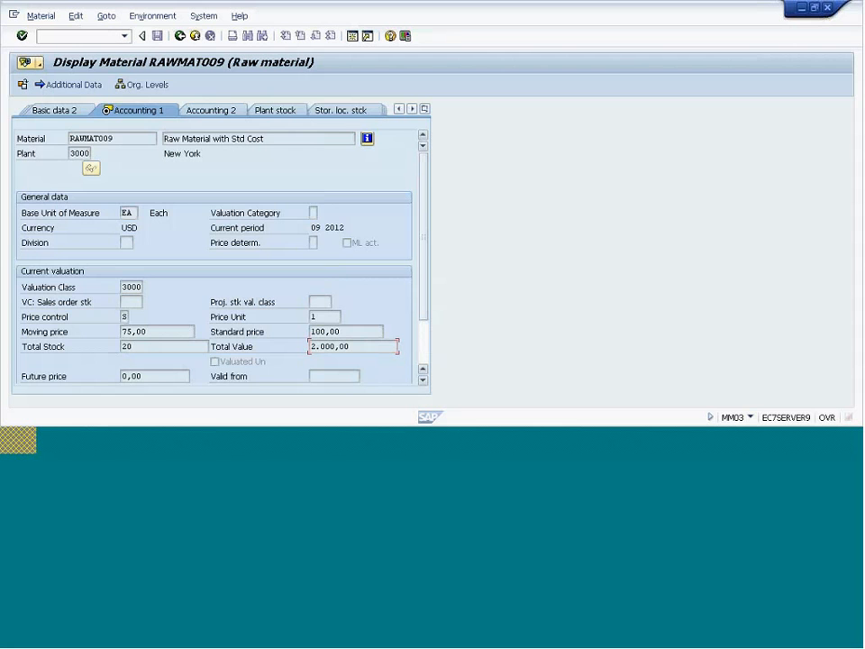
{"action": "scroll", "coordinate": [424, 385], "scroll_direction": "down", "scroll_amount": 2}
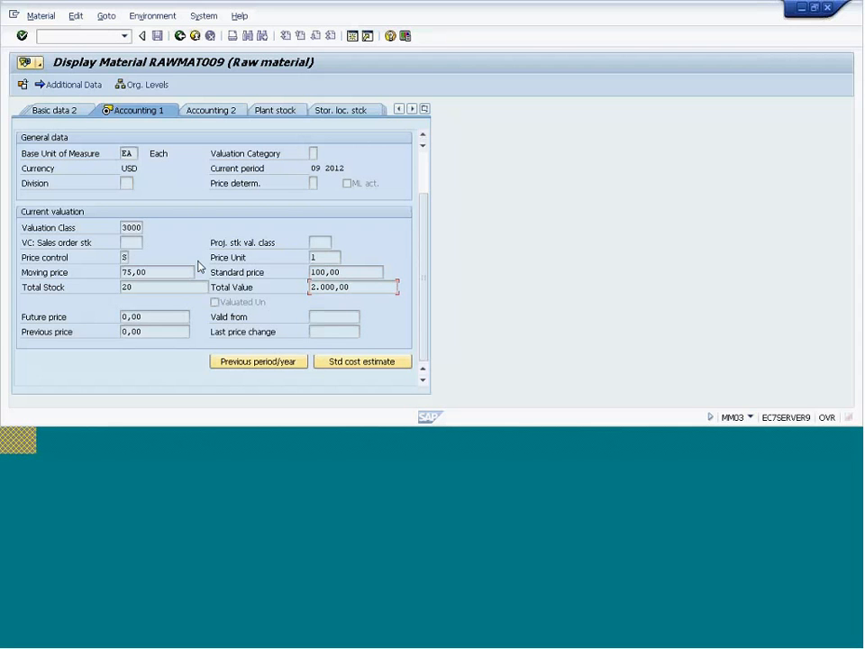
{"action": "left_click", "coordinate": [422, 137]}
{"action": "left_click", "coordinate": [423, 137]}
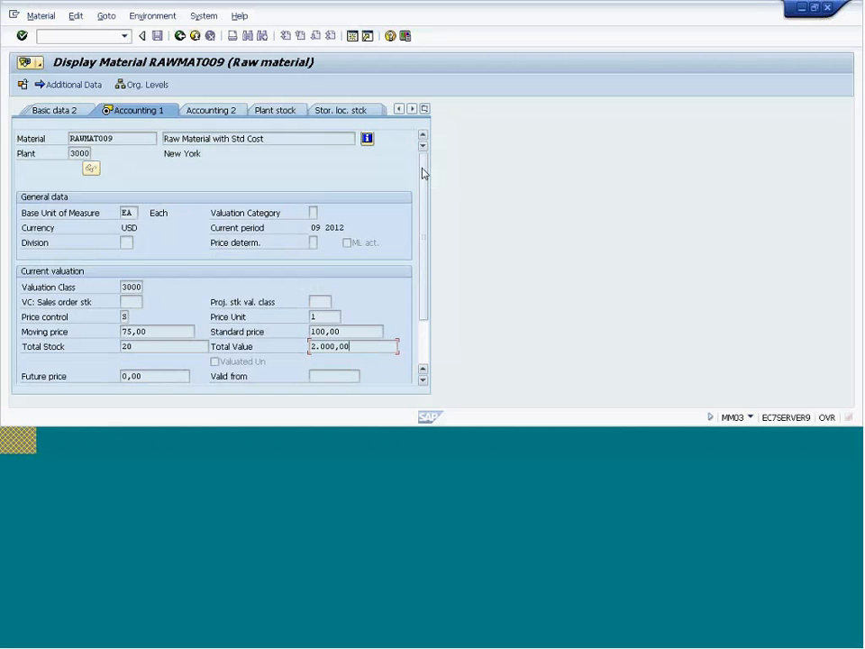
{"action": "scroll", "coordinate": [421, 173], "scroll_direction": "down", "scroll_amount": 2}
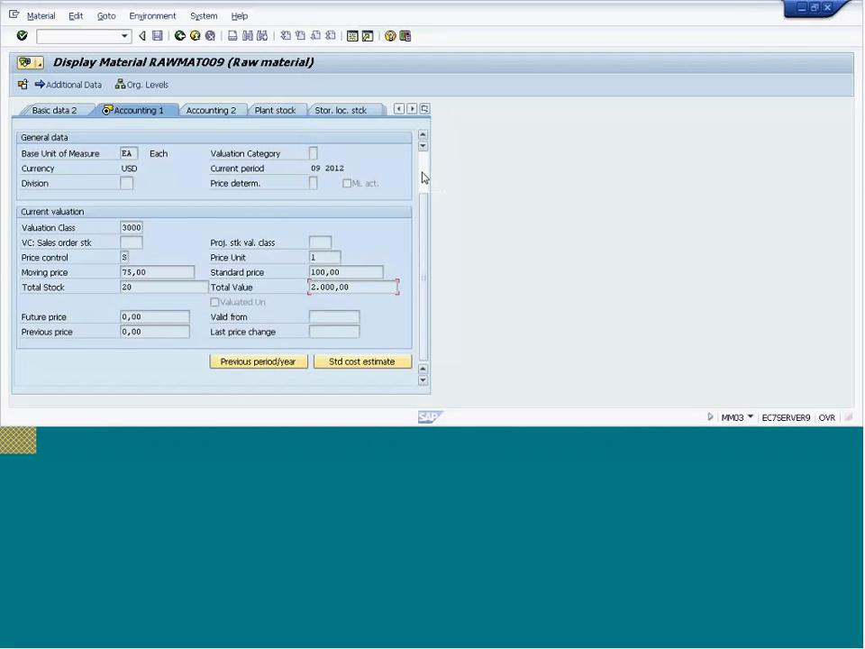
{"action": "scroll", "coordinate": [428, 189], "scroll_direction": "up", "scroll_amount": 2}
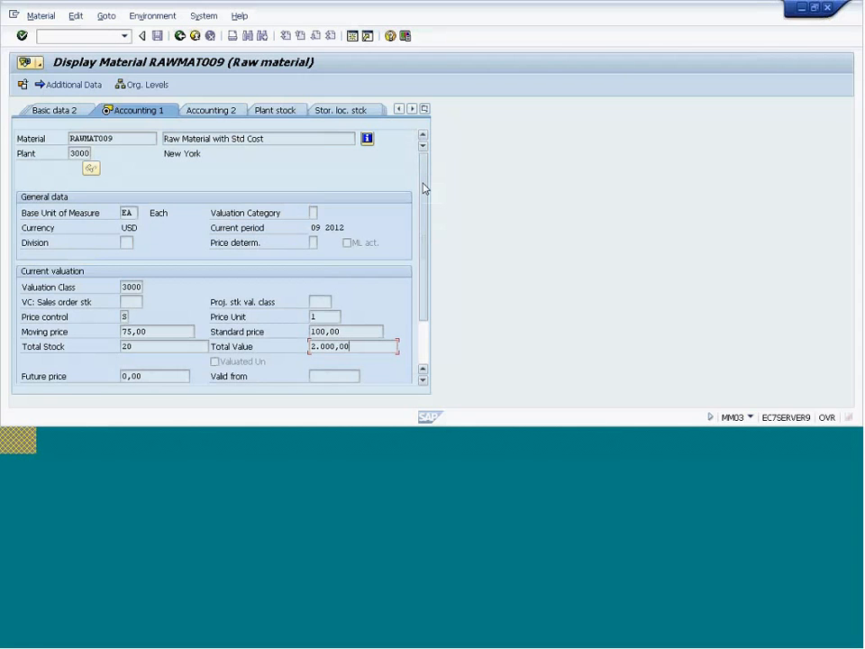
{"action": "scroll", "coordinate": [424, 189], "scroll_direction": "down", "scroll_amount": 1}
{"action": "scroll", "coordinate": [426, 184], "scroll_direction": "up", "scroll_amount": 1}
{"action": "scroll", "coordinate": [425, 191], "scroll_direction": "down", "scroll_amount": 1}
{"action": "scroll", "coordinate": [424, 179], "scroll_direction": "up", "scroll_amount": 1}
{"action": "scroll", "coordinate": [426, 180], "scroll_direction": "down", "scroll_amount": 1}
{"action": "scroll", "coordinate": [427, 188], "scroll_direction": "up", "scroll_amount": 1}
{"action": "scroll", "coordinate": [421, 241], "scroll_direction": "down", "scroll_amount": 1}
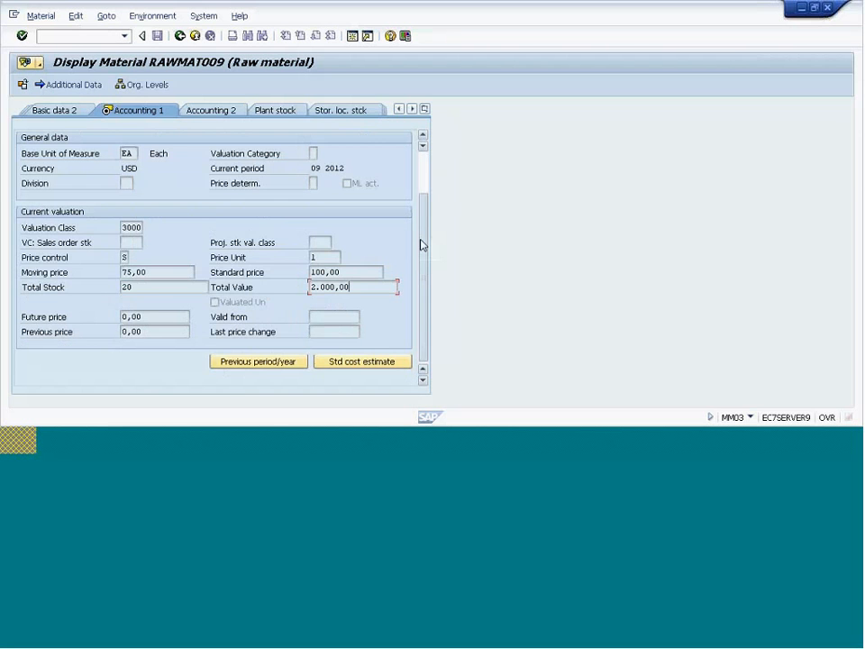
{"action": "scroll", "coordinate": [420, 241], "scroll_direction": "up", "scroll_amount": 1}
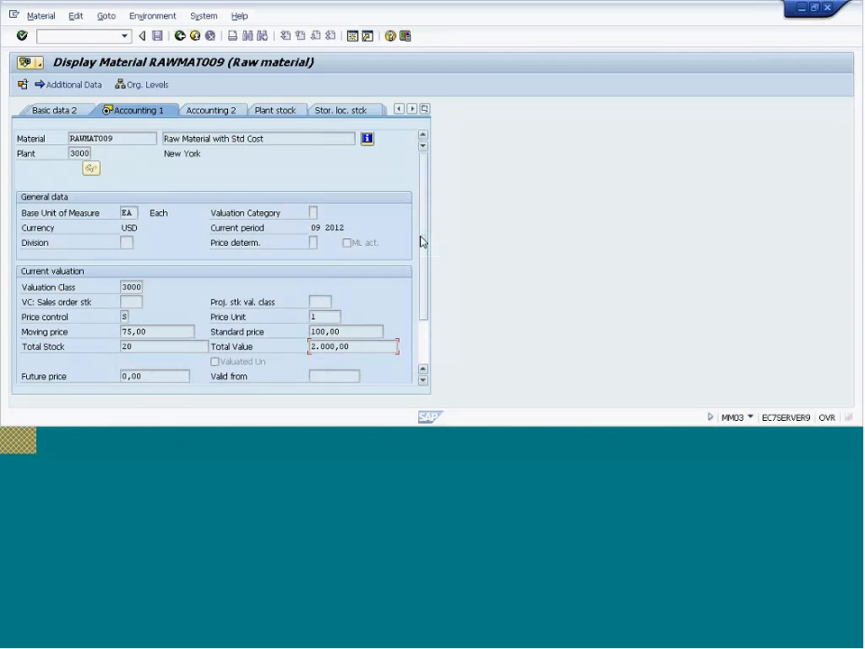
{"action": "left_click_drag", "start_coordinate": [422, 188], "coordinate": [422, 228]}
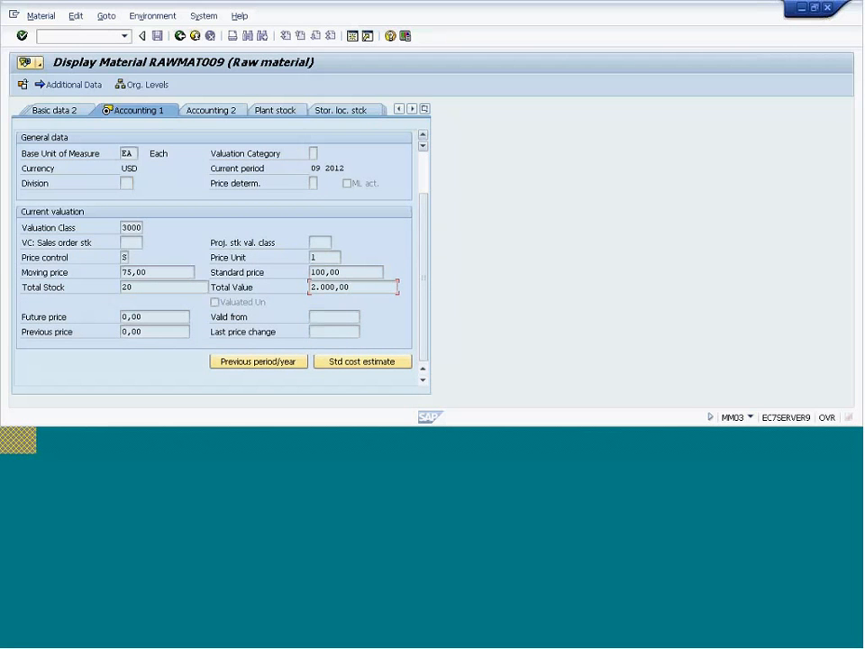
{"action": "scroll", "coordinate": [417, 128], "scroll_direction": "up", "scroll_amount": 2}
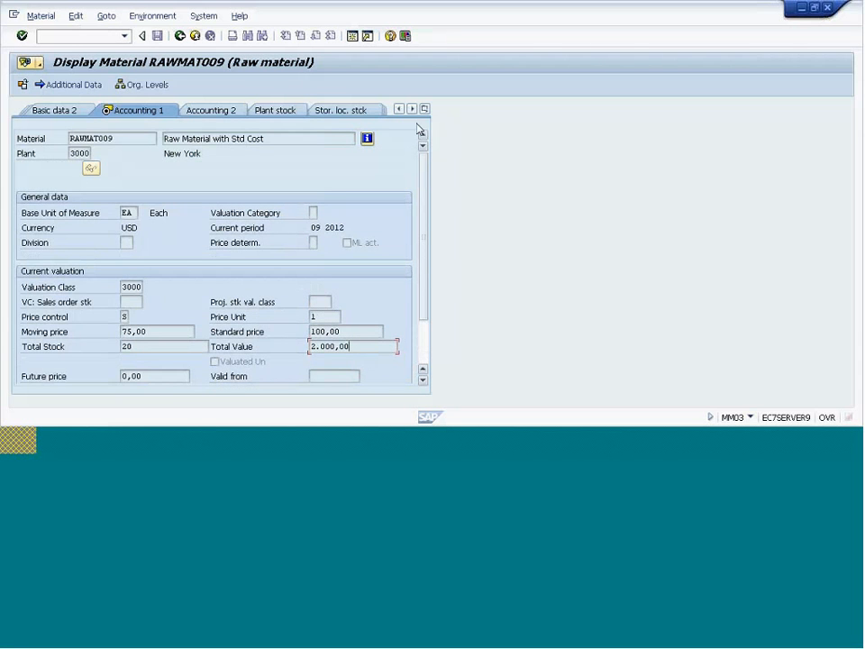
{"action": "left_click_drag", "start_coordinate": [425, 183], "coordinate": [426, 237]}
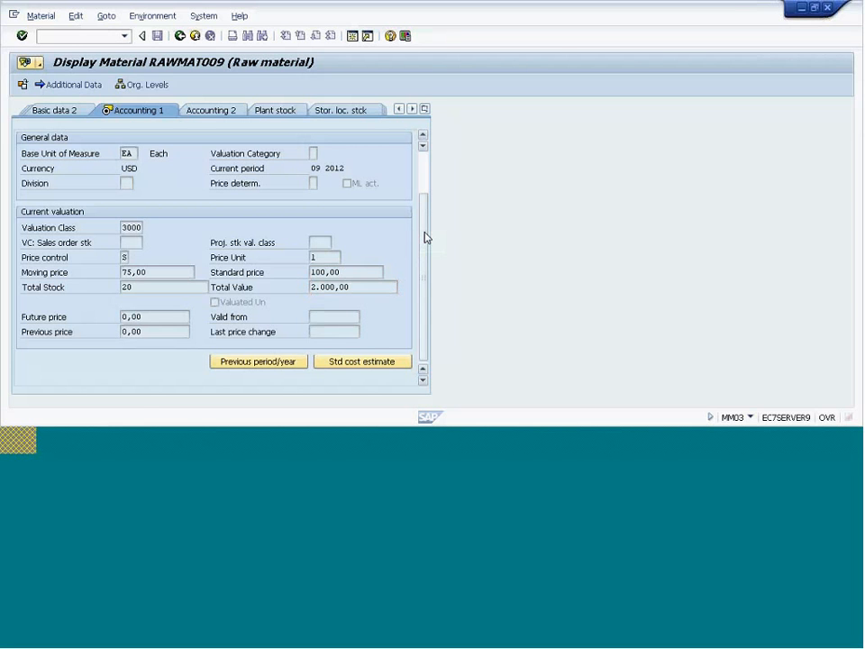
{"action": "key", "text": "F2"}
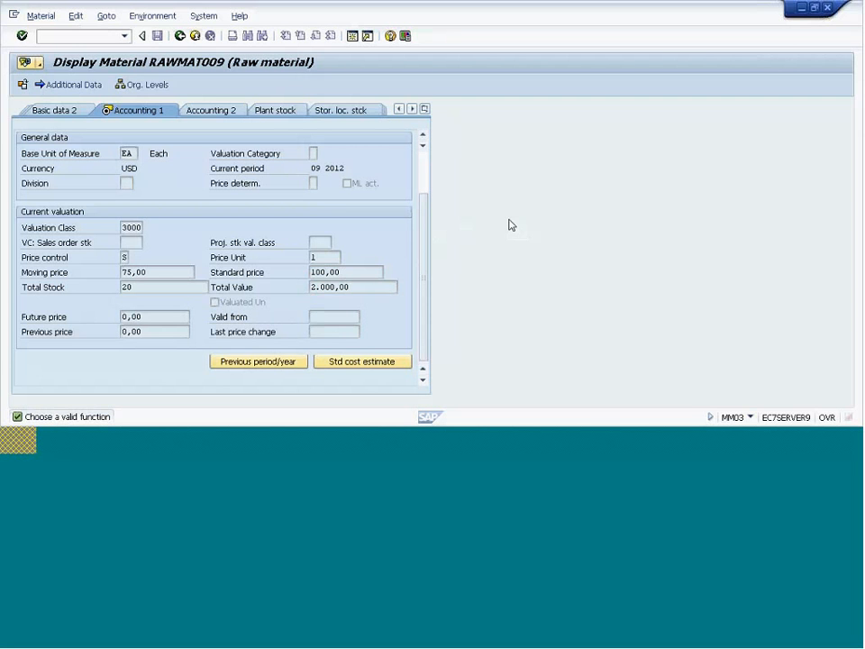
Step: Review the moving price and total stock in the current valuation of RAWMAT009
{"action": "left_click", "coordinate": [424, 161]}
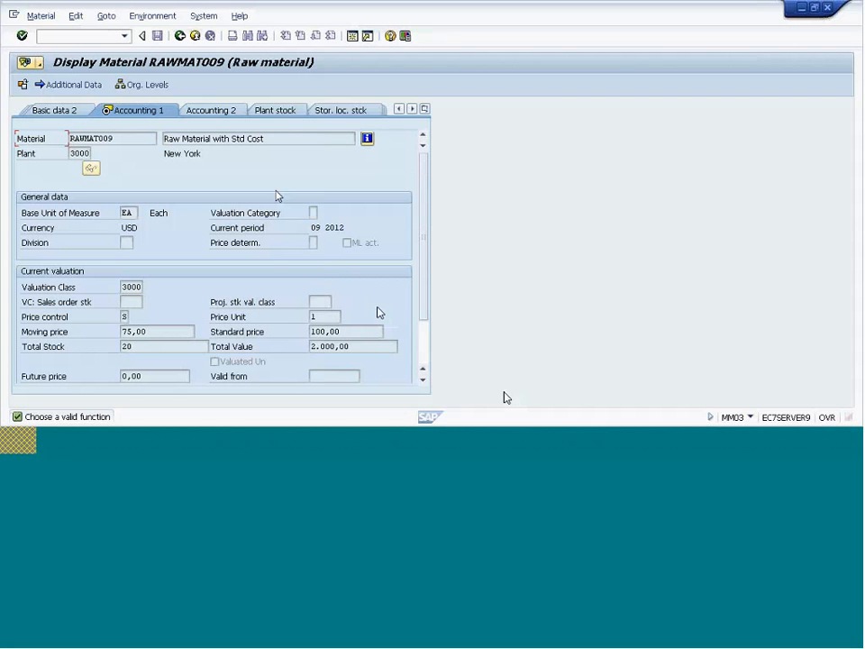
{"action": "left_click", "coordinate": [423, 379]}
{"action": "left_click", "coordinate": [422, 380]}
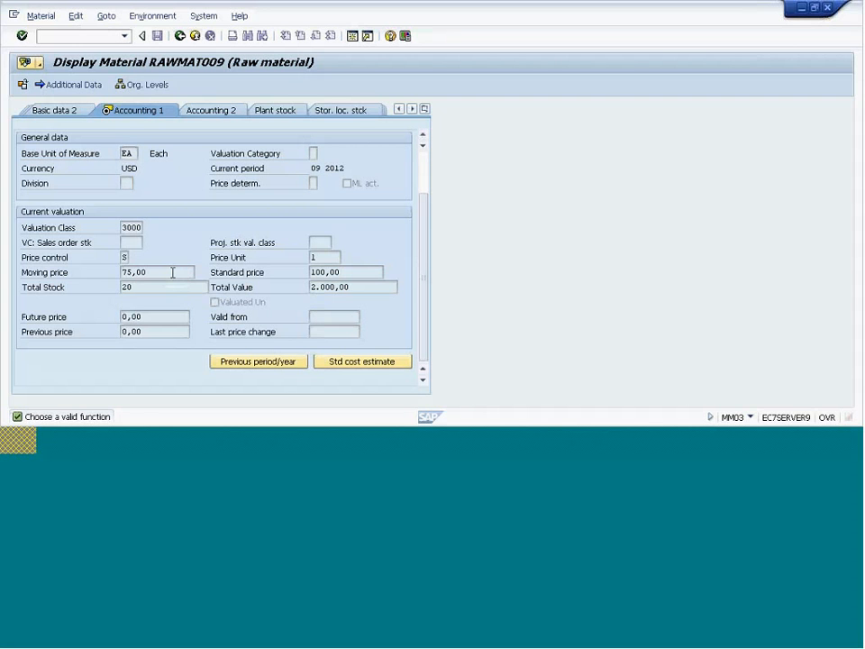
{"action": "left_click_drag", "start_coordinate": [172, 272], "coordinate": [121, 272]}
{"action": "left_click", "coordinate": [127, 272]}
{"action": "left_click_drag", "start_coordinate": [153, 275], "coordinate": [116, 272]}
{"action": "left_click", "coordinate": [167, 272]}
{"action": "left_click_drag", "start_coordinate": [167, 272], "coordinate": [135, 288]}
Step: Leave the display of RAWMAT009, enter RAWMAT010 as the material and switch to creating a material immediately
{"action": "left_click", "coordinate": [181, 36]}
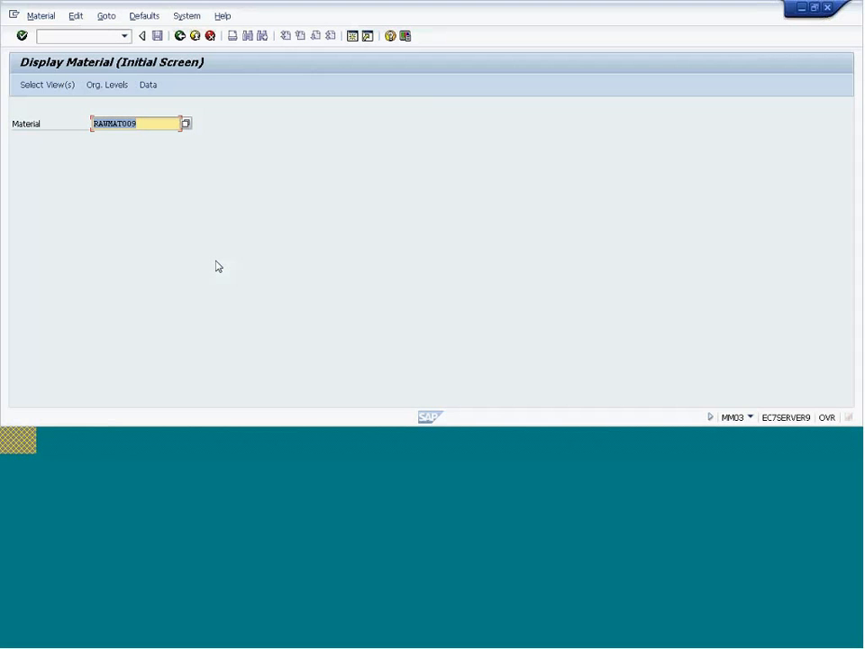
{"action": "left_click", "coordinate": [159, 126]}
{"action": "key", "text": "BackSpace"}
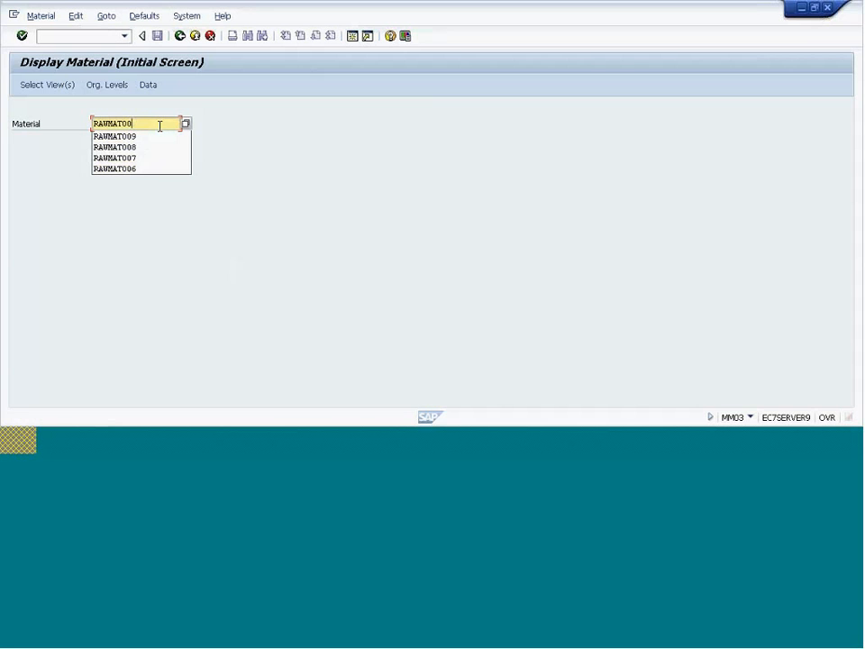
{"action": "key", "text": "BackSpace"}
{"action": "type", "text": "10"}
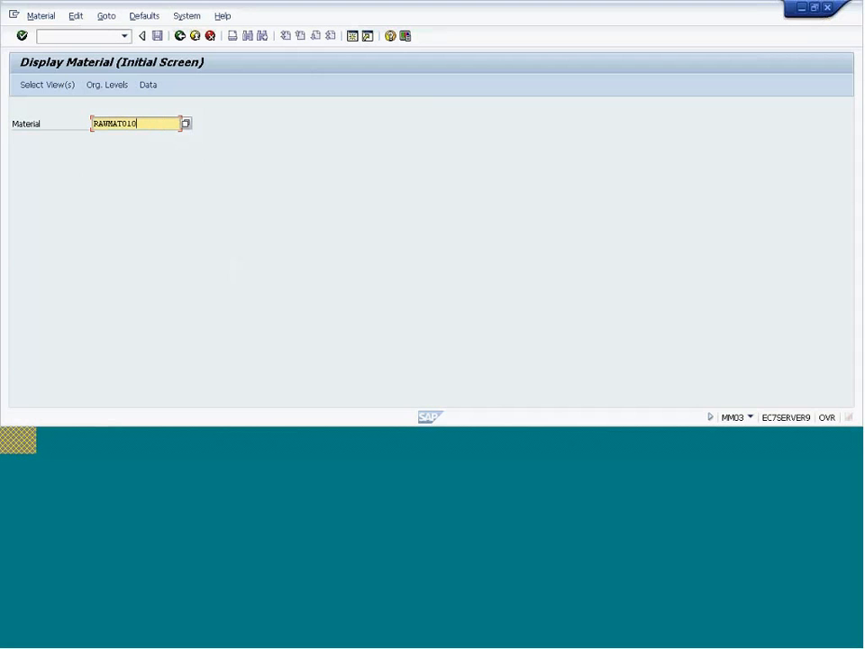
{"action": "left_click", "coordinate": [40, 20]}
{"action": "mouse_move", "coordinate": [92, 53]}
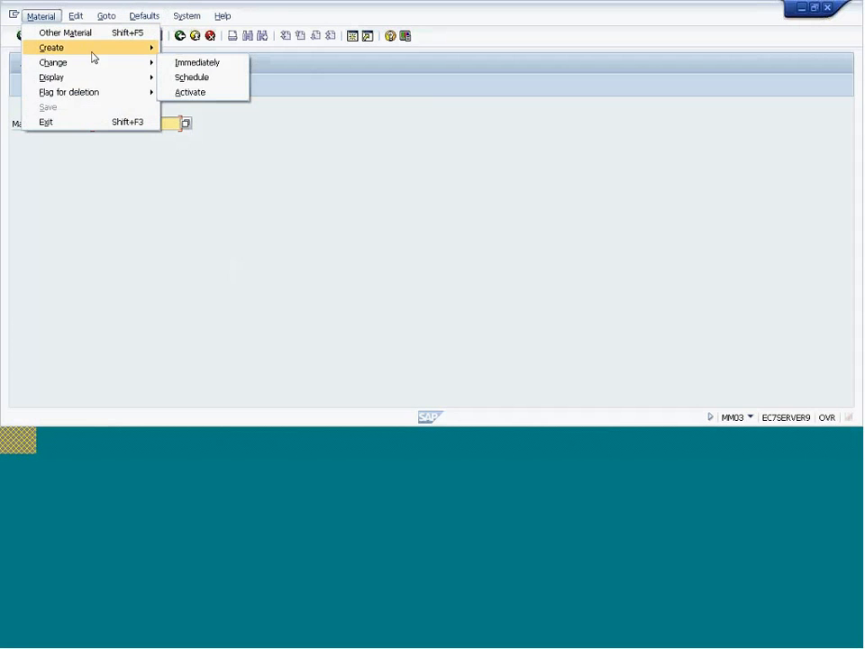
{"action": "left_click", "coordinate": [196, 49]}
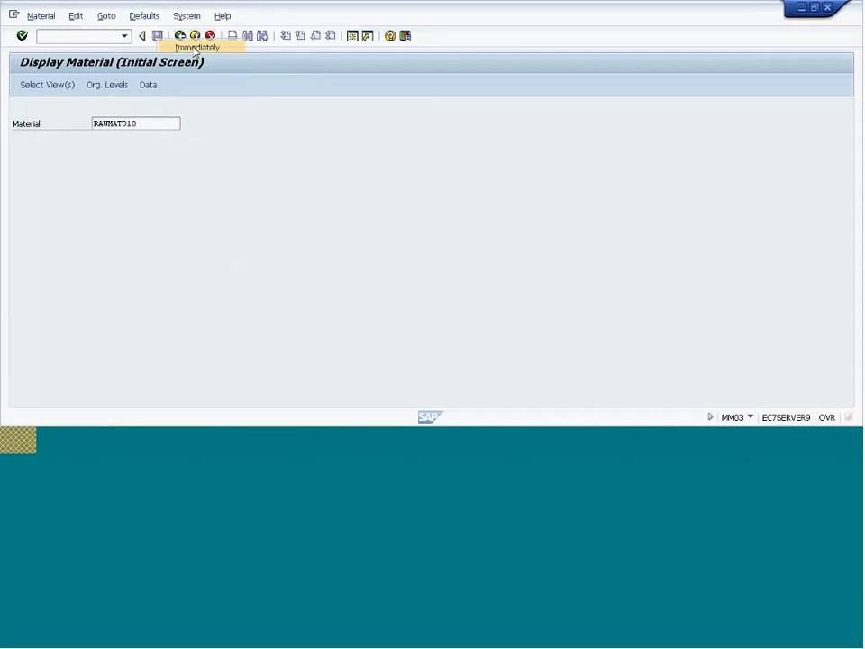
Step: Enter RAWMAT010 as the new material's number and proceed to its view selection
{"action": "left_click", "coordinate": [108, 121]}
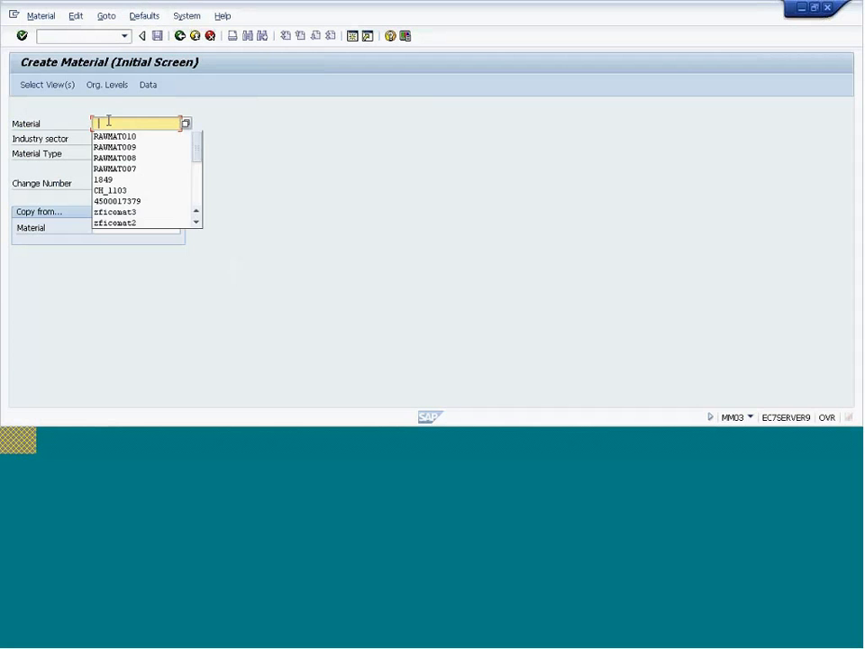
{"action": "left_click", "coordinate": [108, 136]}
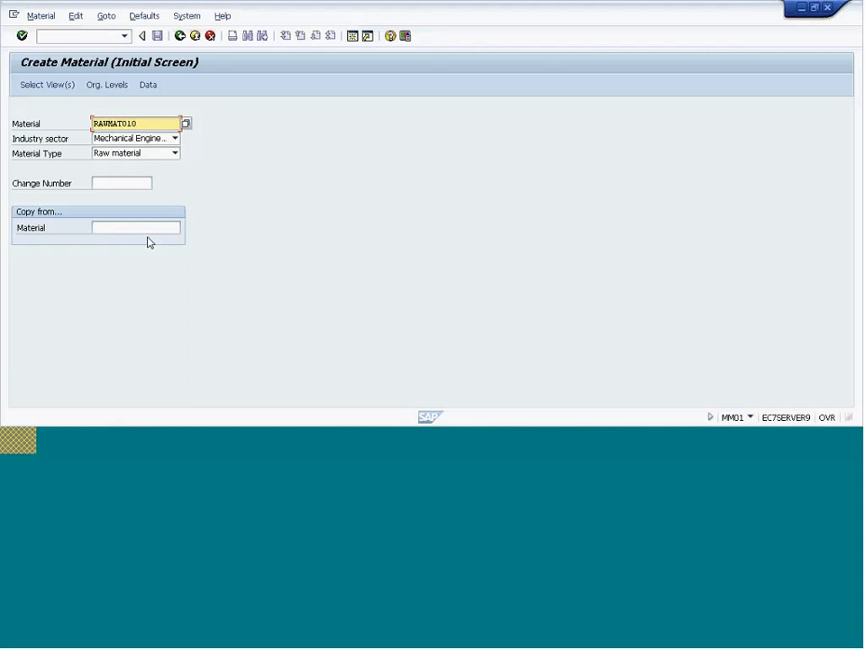
{"action": "key", "text": "Return"}
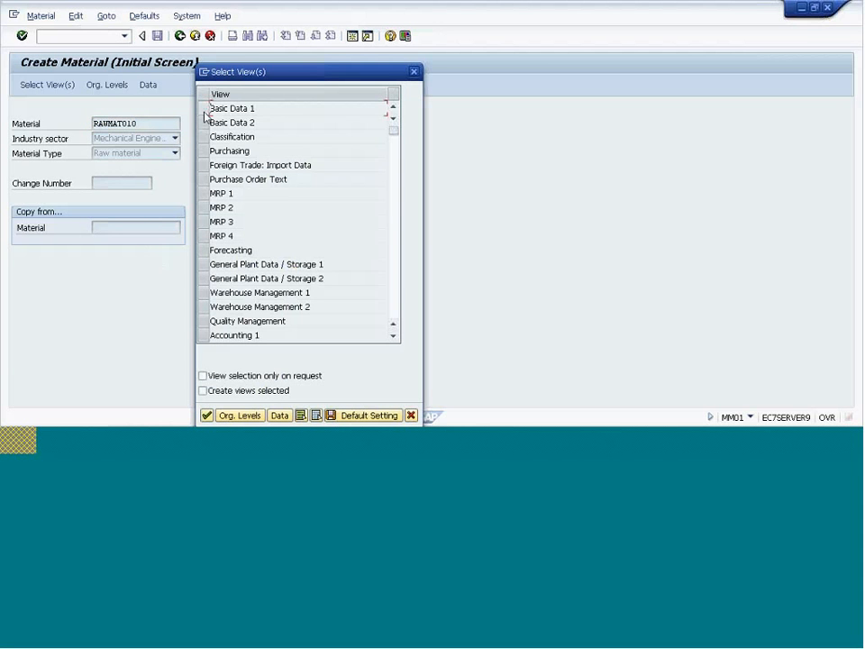
Step: Choose the views Basic Data 1, Accounting 1 and Accounting 2 for the new material and assign plant 3000
{"action": "left_click_drag", "start_coordinate": [236, 73], "coordinate": [284, 71]}
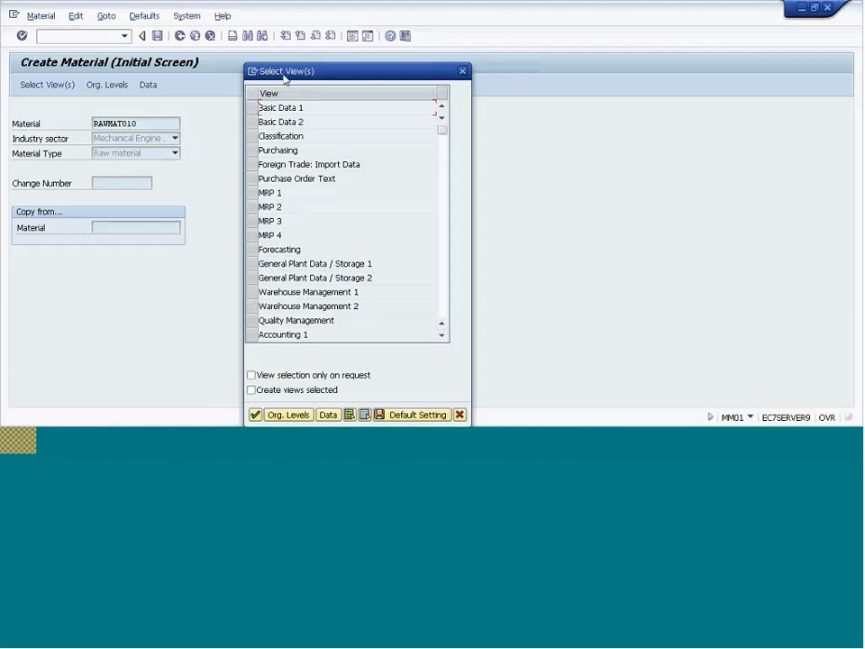
{"action": "left_click_drag", "start_coordinate": [284, 78], "coordinate": [300, 76]}
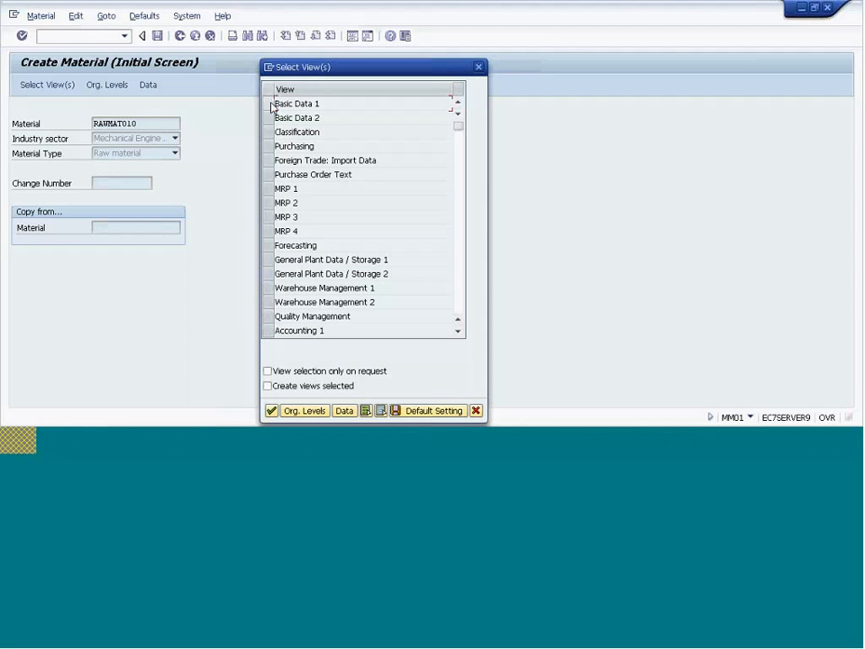
{"action": "left_click", "coordinate": [269, 104]}
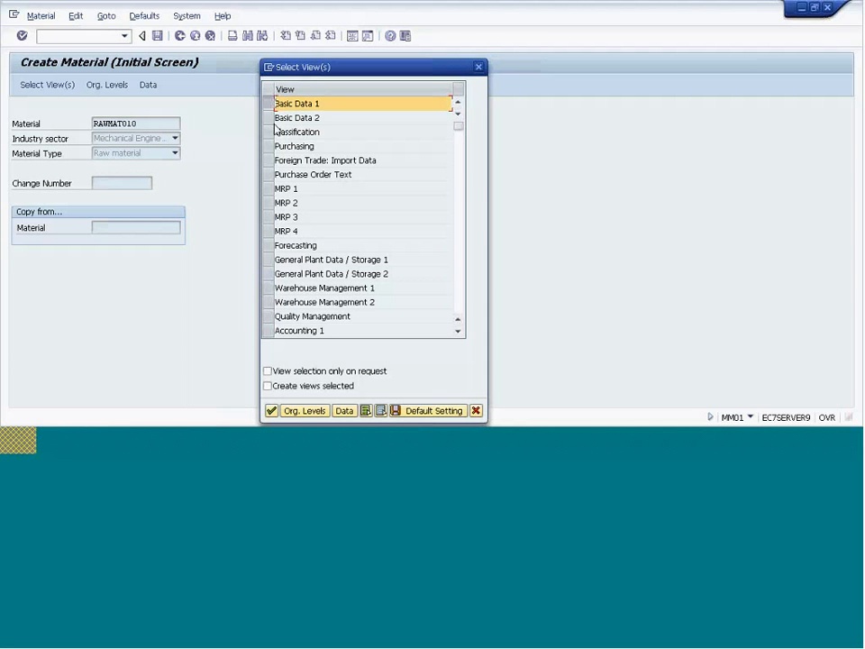
{"action": "scroll", "coordinate": [284, 265], "scroll_direction": "down", "scroll_amount": 2}
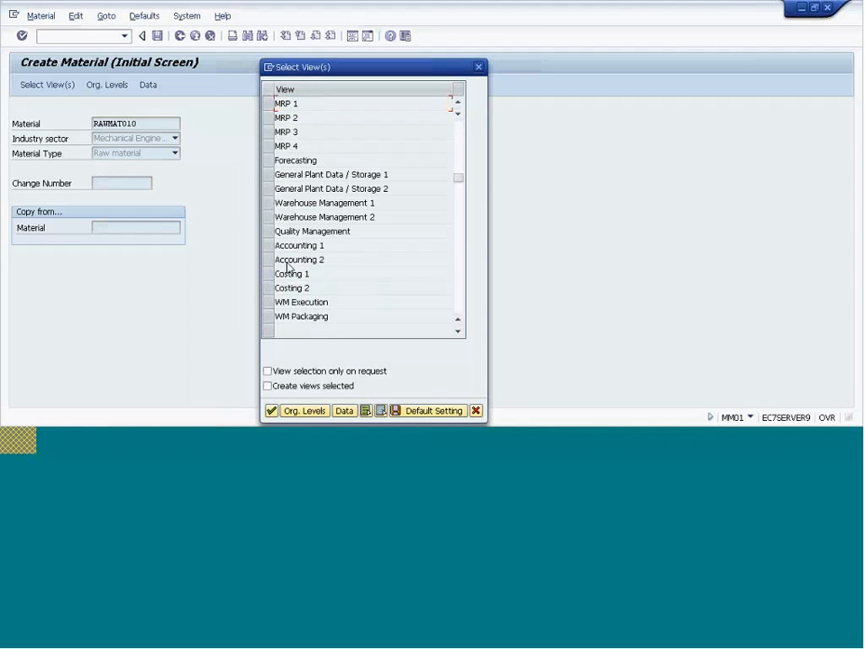
{"action": "left_click", "coordinate": [267, 246]}
{"action": "left_click", "coordinate": [268, 259]}
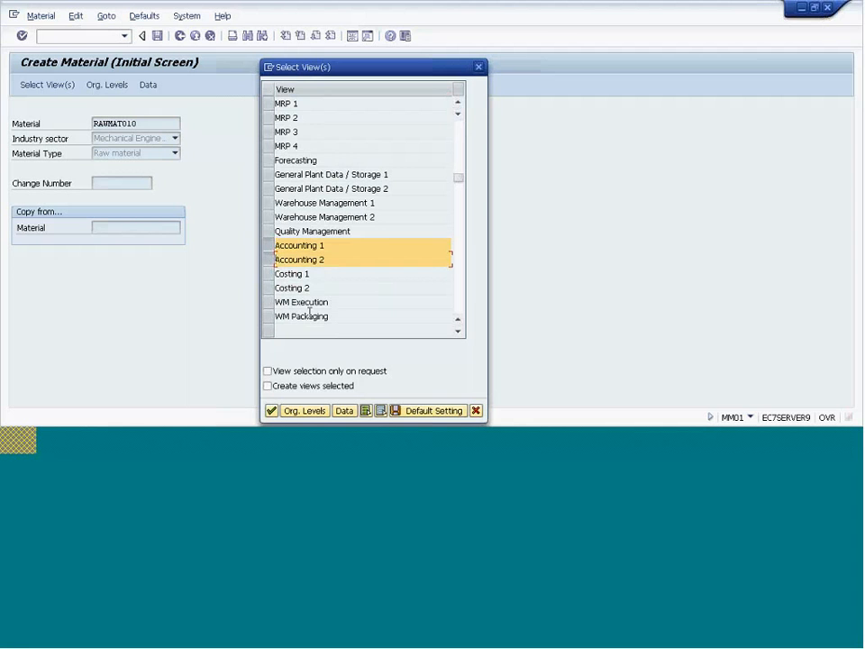
{"action": "left_click", "coordinate": [271, 415]}
{"action": "type", "text": "3"}
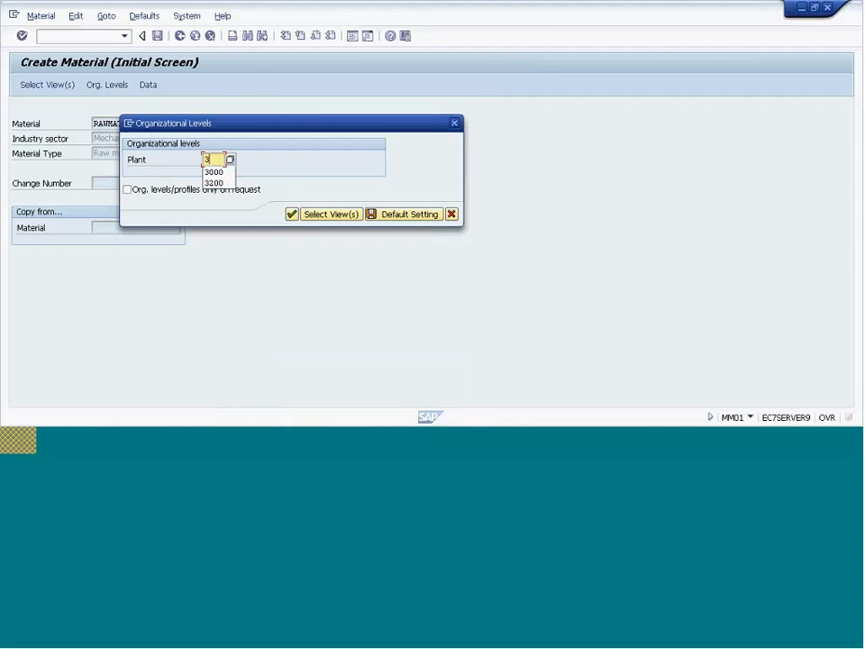
{"action": "key", "text": "Return"}
Step: Describe the new material as "Raw Material with Split Valuation"
{"action": "left_click", "coordinate": [206, 139]}
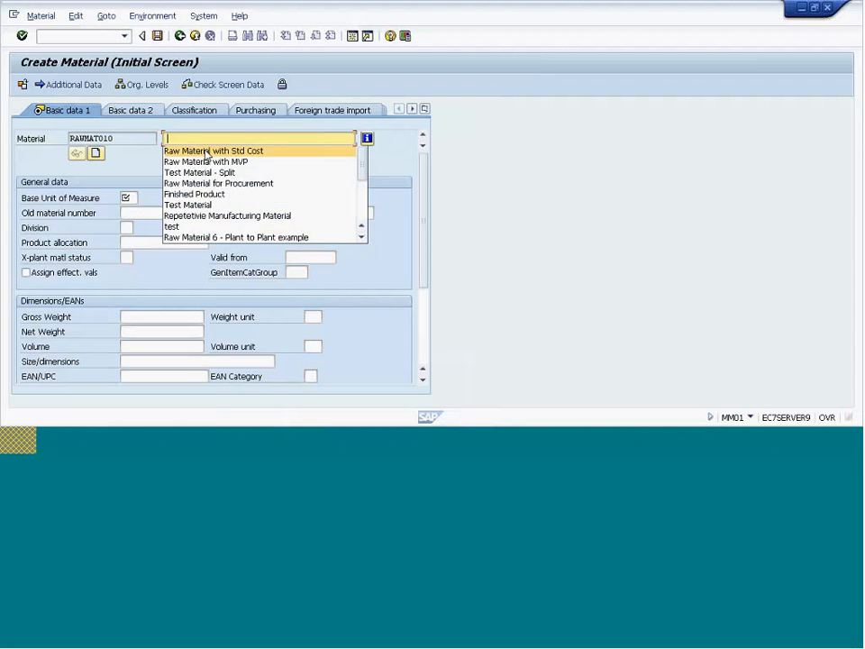
{"action": "left_click", "coordinate": [207, 153]}
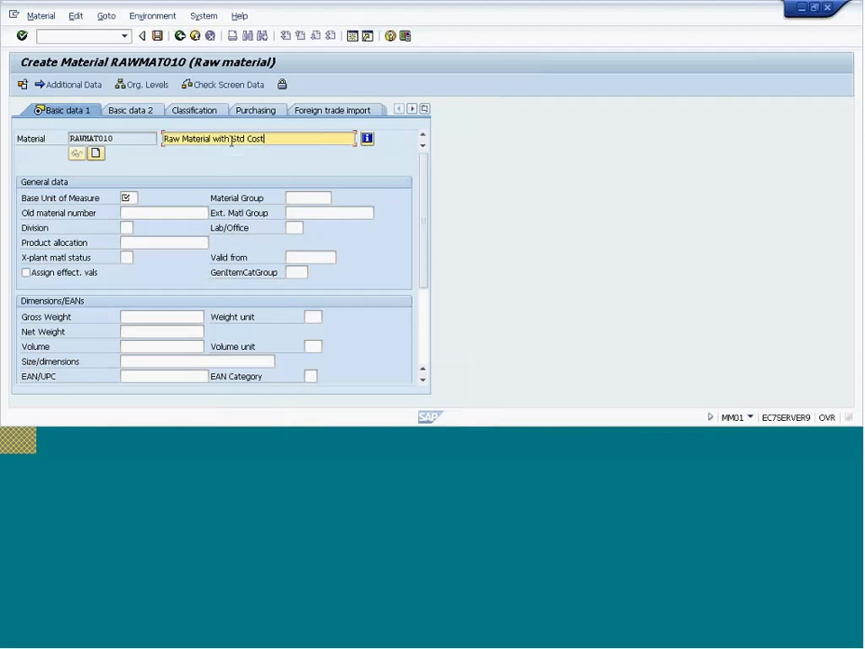
{"action": "key", "text": "BackSpace"}
{"action": "key", "text": "BackSpace"}
{"action": "key", "text": "BackSpace"}
{"action": "key", "text": "BackSpace"}
{"action": "key", "text": "BackSpace"}
{"action": "key", "text": "BackSpace"}
{"action": "key", "text": "BackSpace"}
{"action": "key", "text": "BackSpace"}
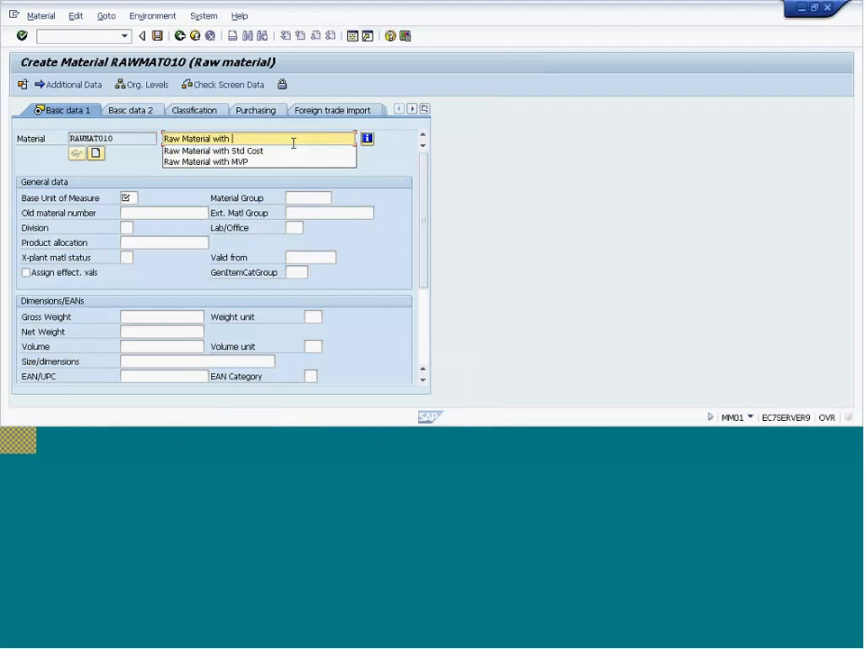
{"action": "type", "text": "Spl"}
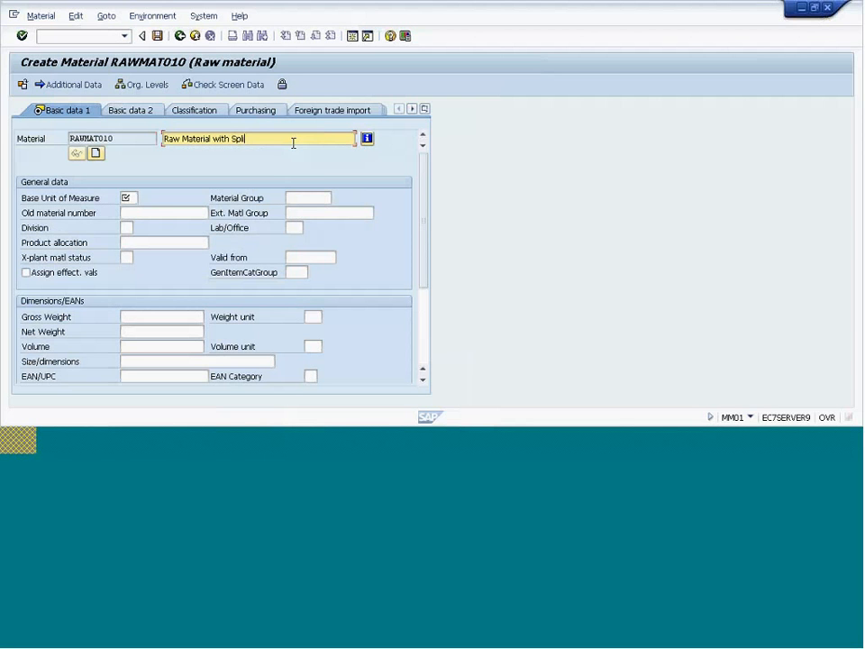
{"action": "type", "text": "it Valuation"}
Step: Set the base unit of measure to EA and continue to the Accounting 1 view
{"action": "left_click", "coordinate": [131, 198]}
{"action": "type", "text": "ea"}
{"action": "key", "text": "Return"}
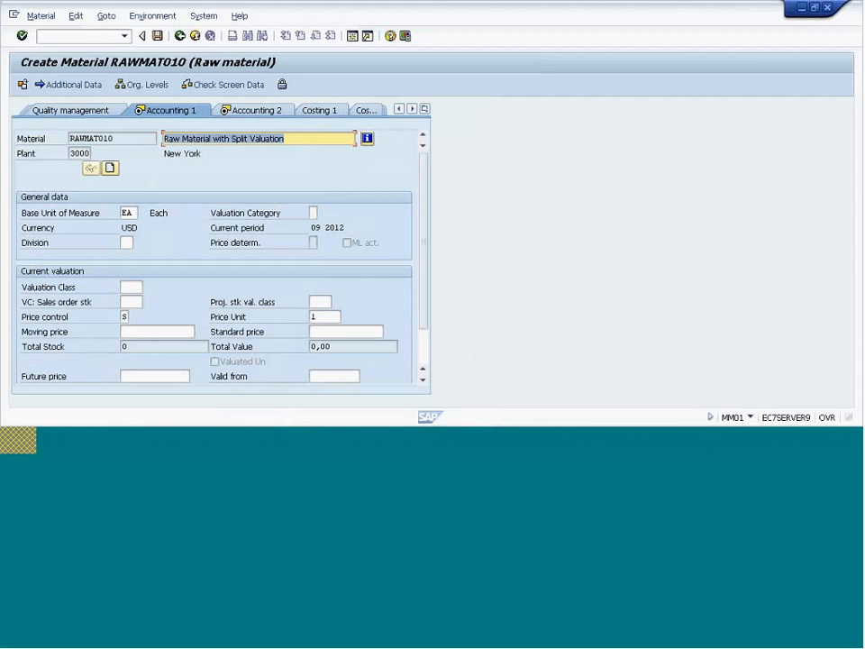
Step: Assign valuation category D (Grades) to the new material in its general accounting data
{"action": "left_click", "coordinate": [230, 216]}
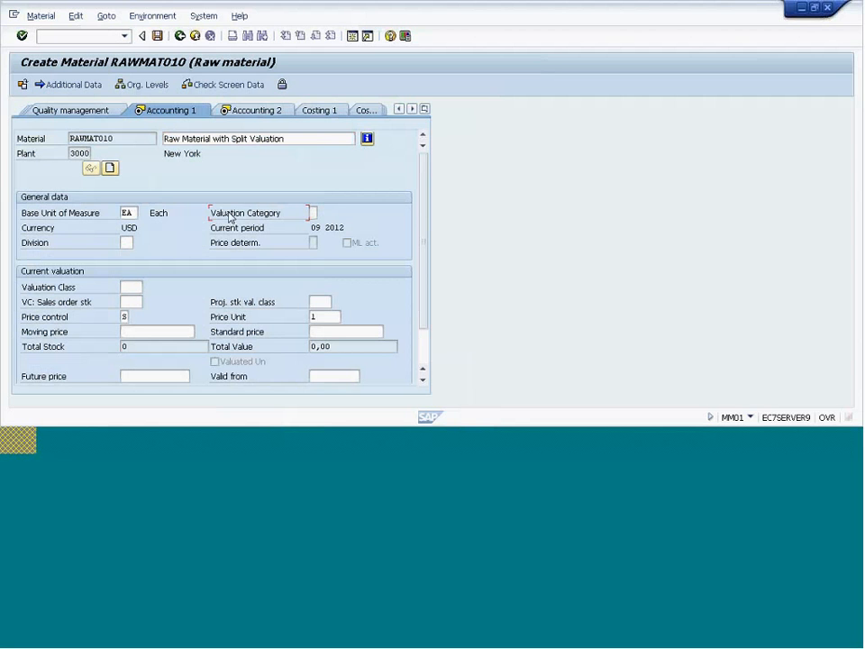
{"action": "left_click", "coordinate": [313, 214]}
{"action": "left_click", "coordinate": [322, 214]}
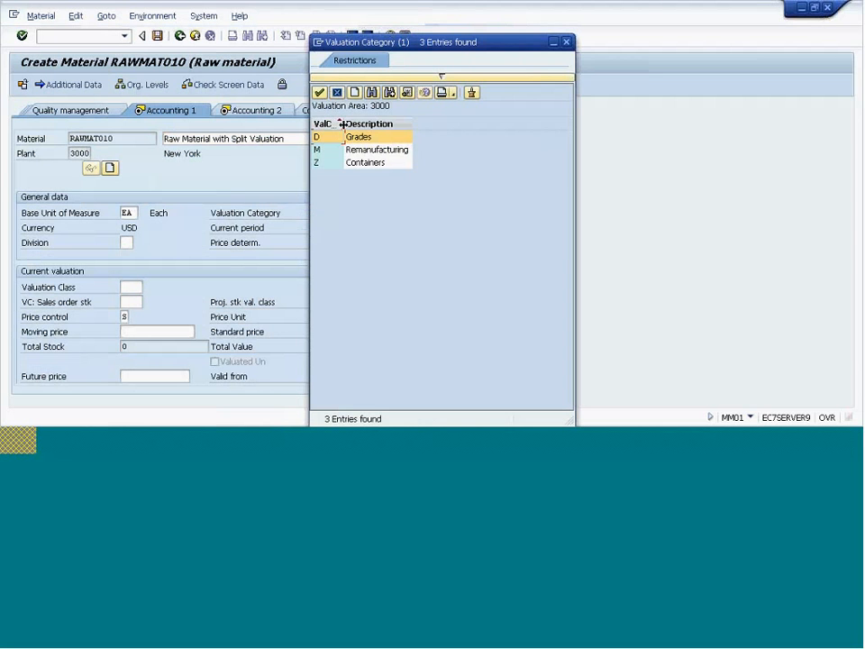
{"action": "left_click_drag", "start_coordinate": [343, 125], "coordinate": [357, 125]}
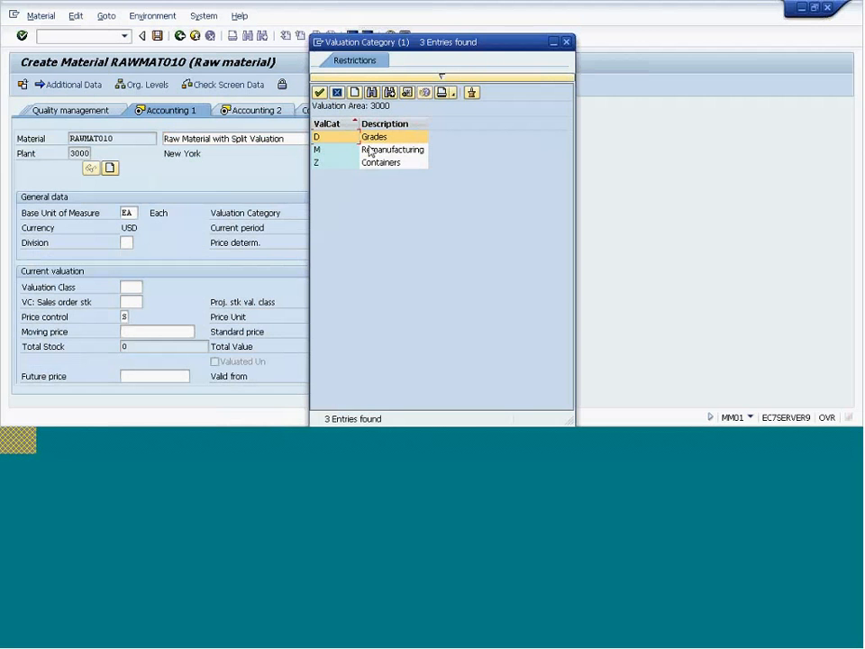
{"action": "left_click", "coordinate": [372, 140]}
{"action": "double_click", "coordinate": [372, 140]}
{"action": "left_click", "coordinate": [314, 212]}
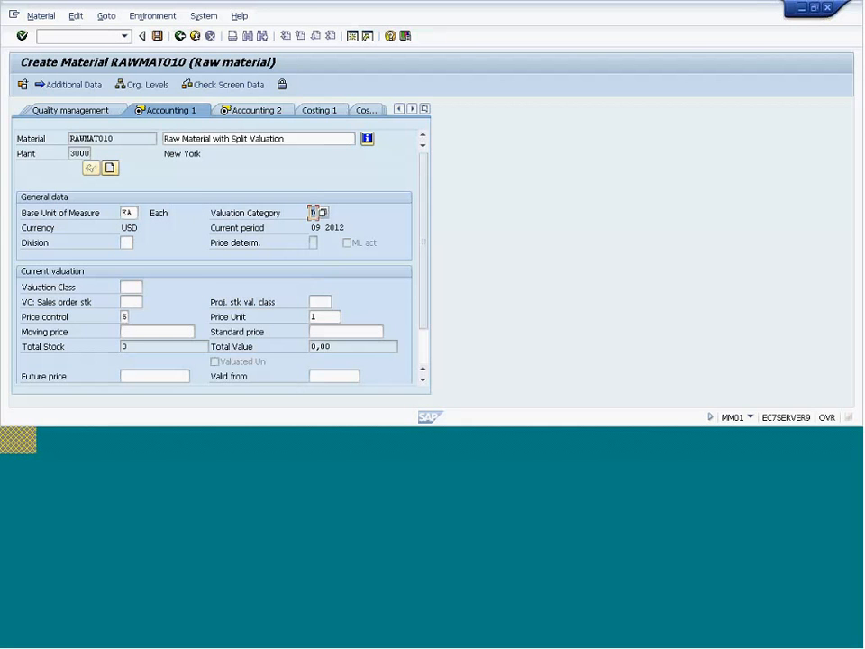
Step: Set the price control to V, continue through the accounting views and save the material
{"action": "left_click", "coordinate": [124, 317]}
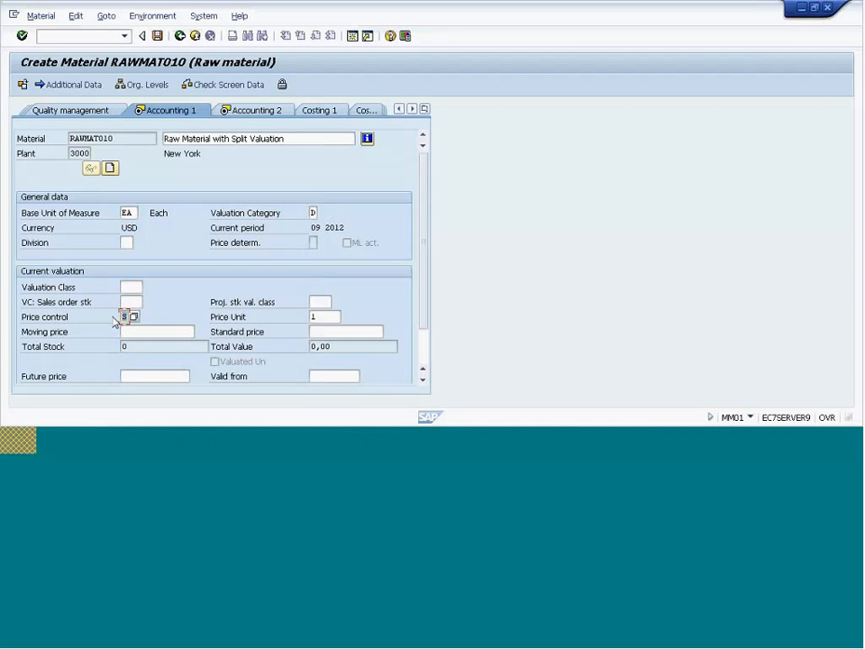
{"action": "key", "text": "F1"}
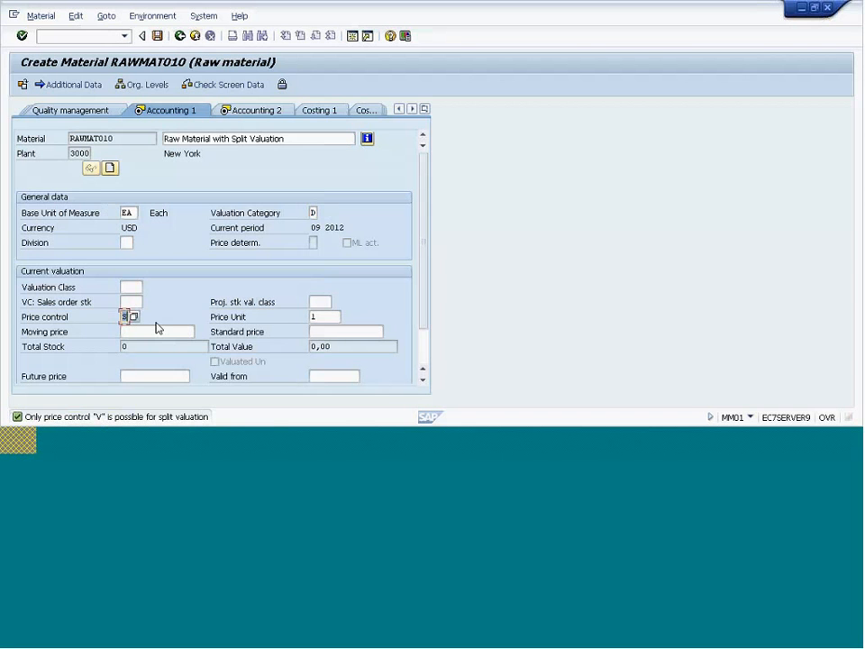
{"action": "type", "text": "V"}
{"action": "left_click", "coordinate": [180, 303]}
{"action": "left_click", "coordinate": [126, 287]}
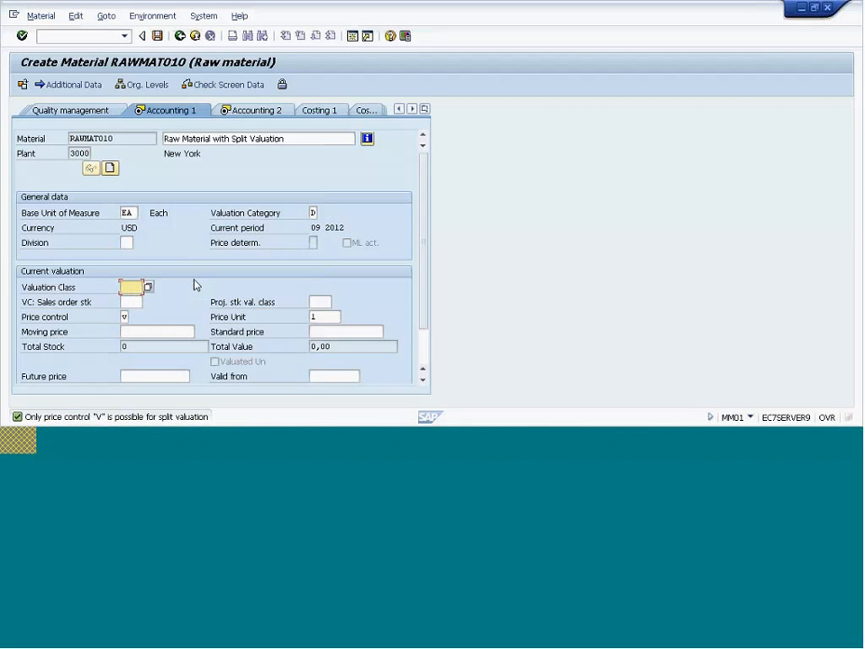
{"action": "key", "text": "Return"}
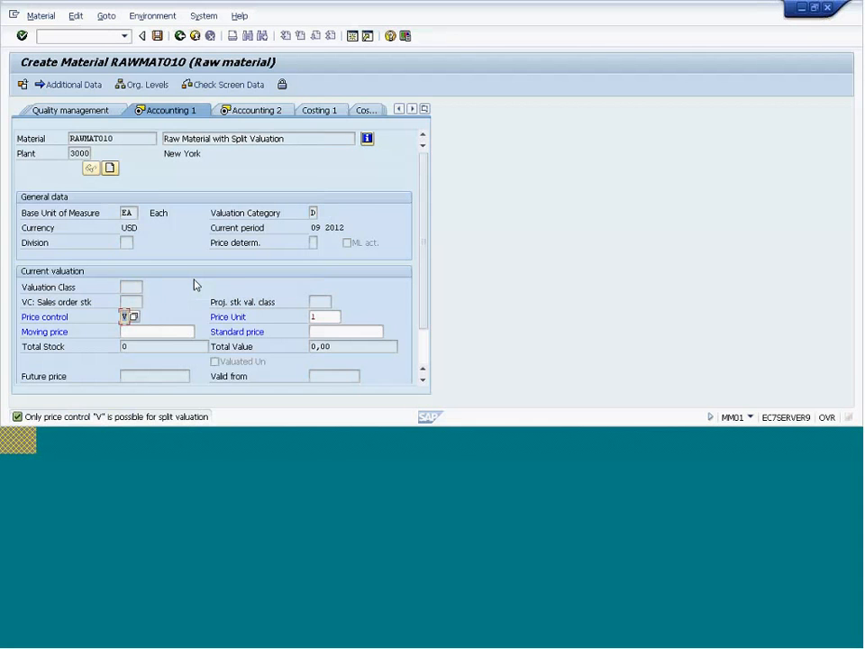
{"action": "key", "text": "Return"}
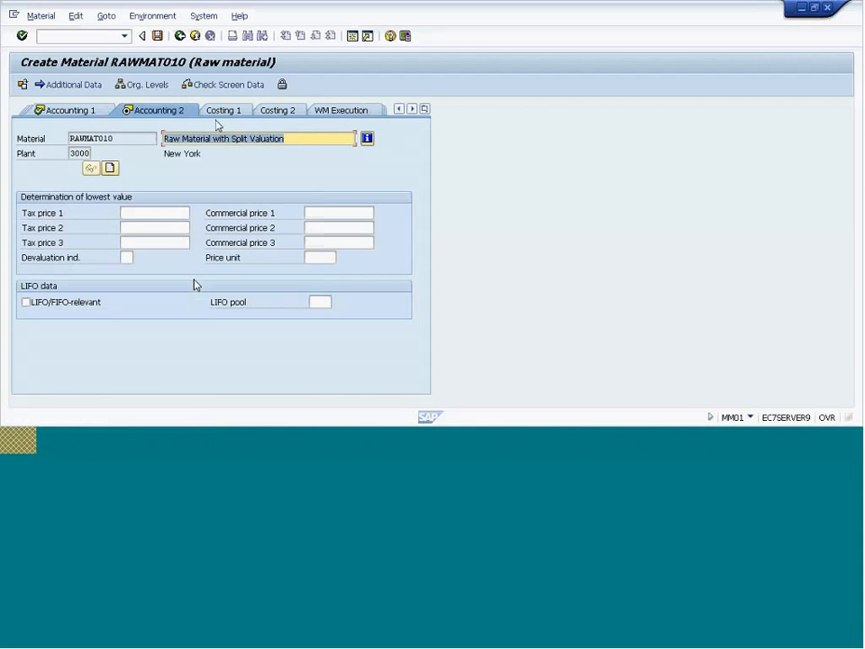
{"action": "left_click", "coordinate": [157, 37]}
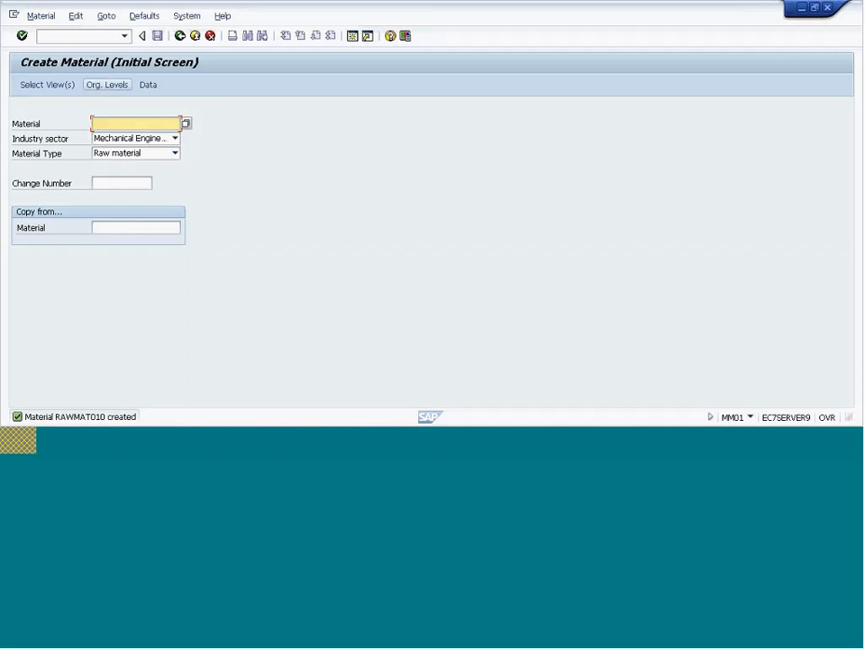
Step: Start extending material RAWMAT010 and choose only the Accounting 1 view
{"action": "left_click", "coordinate": [114, 126]}
{"action": "left_click", "coordinate": [114, 136]}
{"action": "key", "text": "Return"}
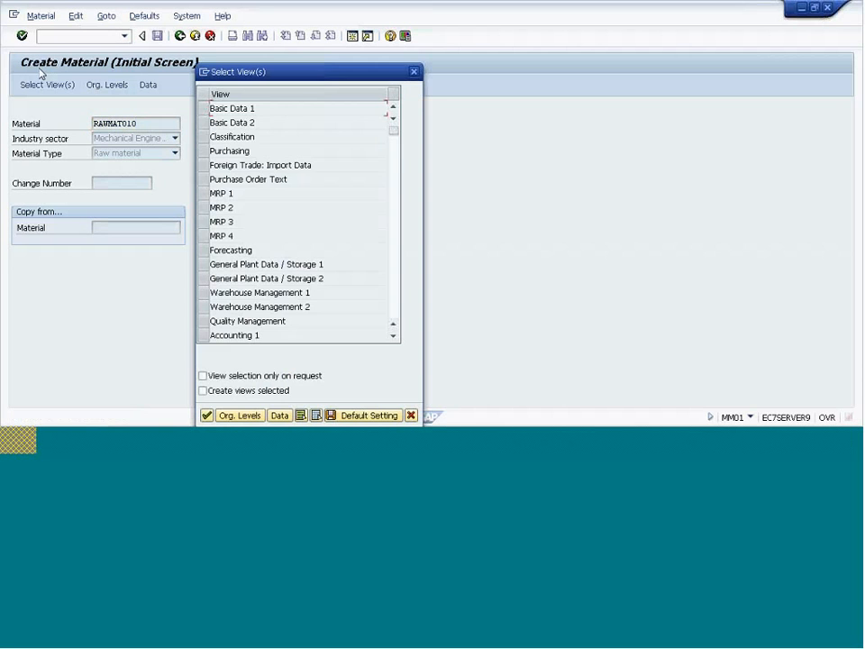
{"action": "scroll", "coordinate": [362, 243], "scroll_direction": "down", "scroll_amount": 2}
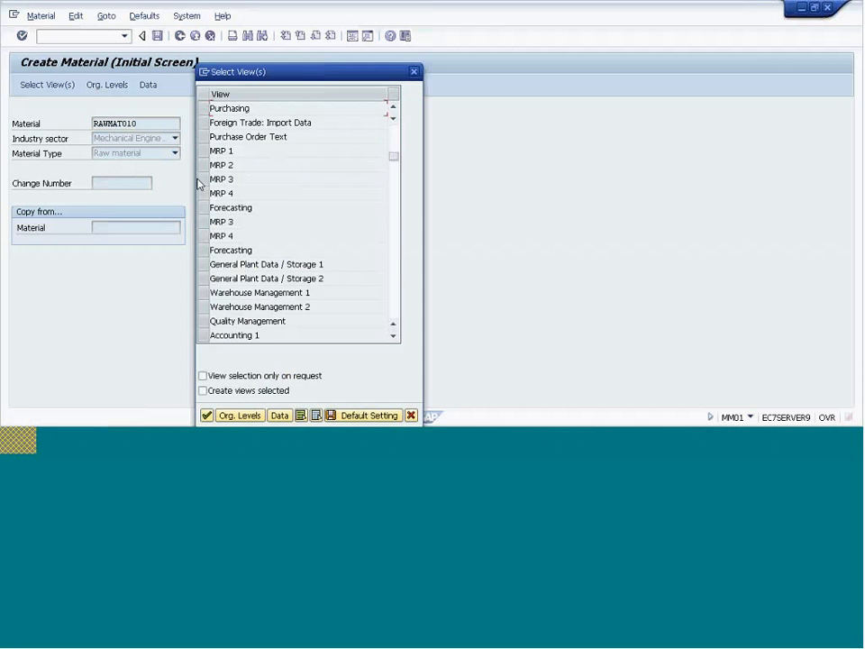
{"action": "left_click", "coordinate": [362, 247]}
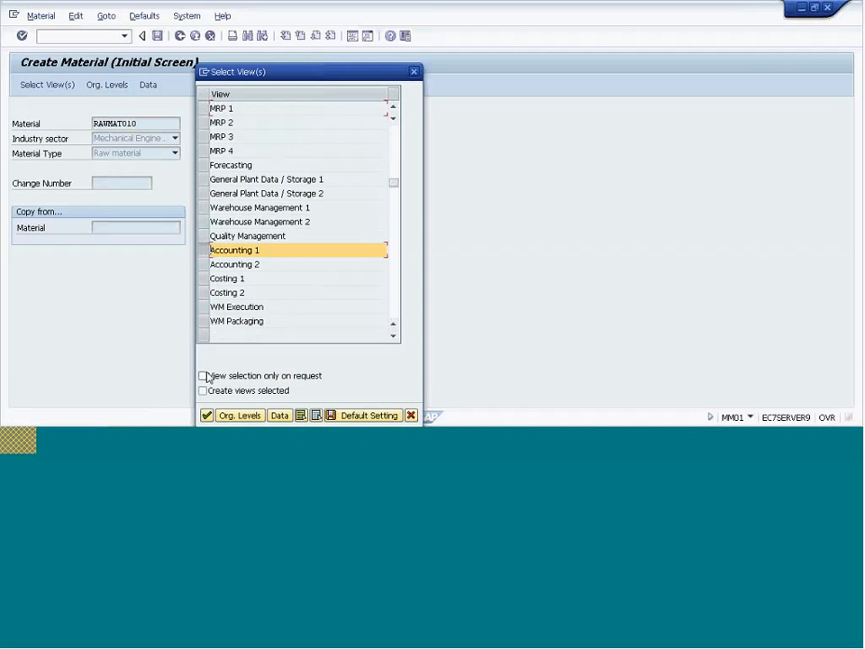
{"action": "left_click", "coordinate": [207, 416]}
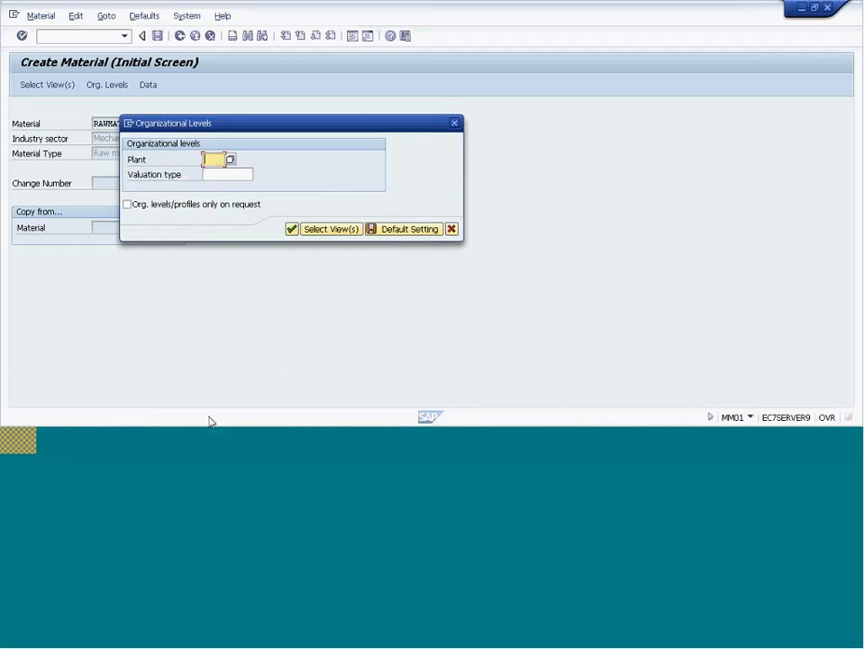
Step: Set the organizational levels to plant 3000 and valuation type GRADE A, and proceed to the accounting data
{"action": "left_click", "coordinate": [216, 175]}
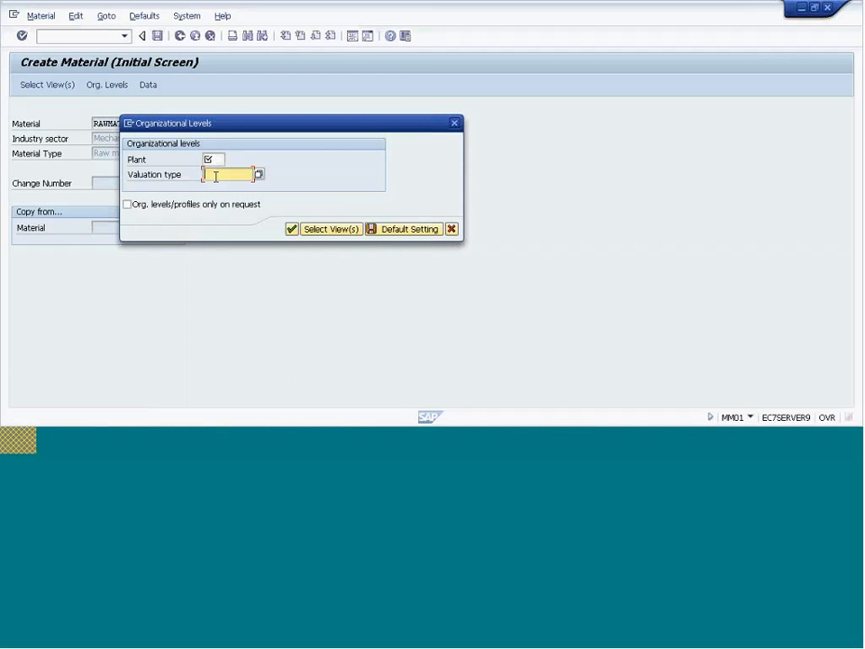
{"action": "left_click", "coordinate": [214, 159]}
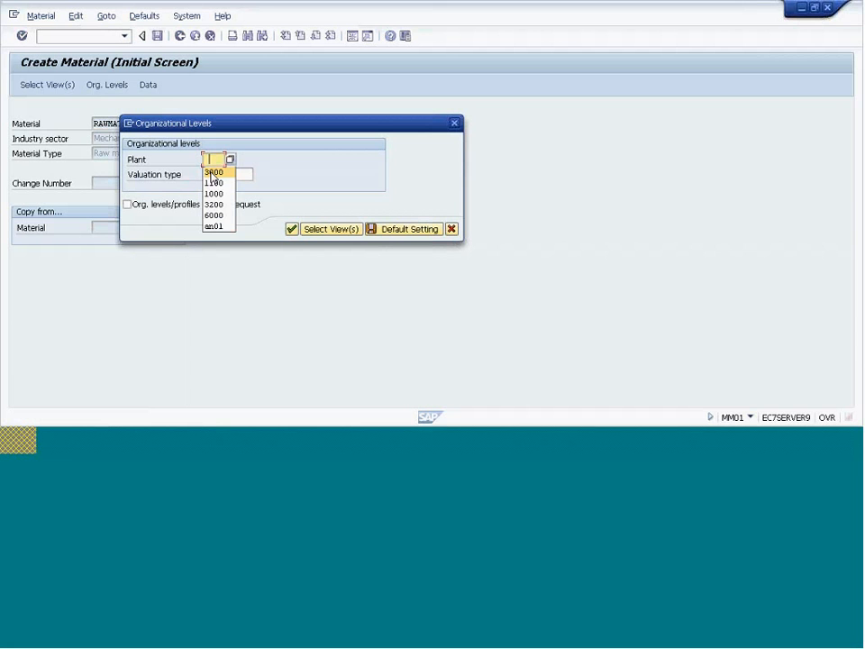
{"action": "left_click", "coordinate": [212, 171]}
{"action": "left_click", "coordinate": [213, 174]}
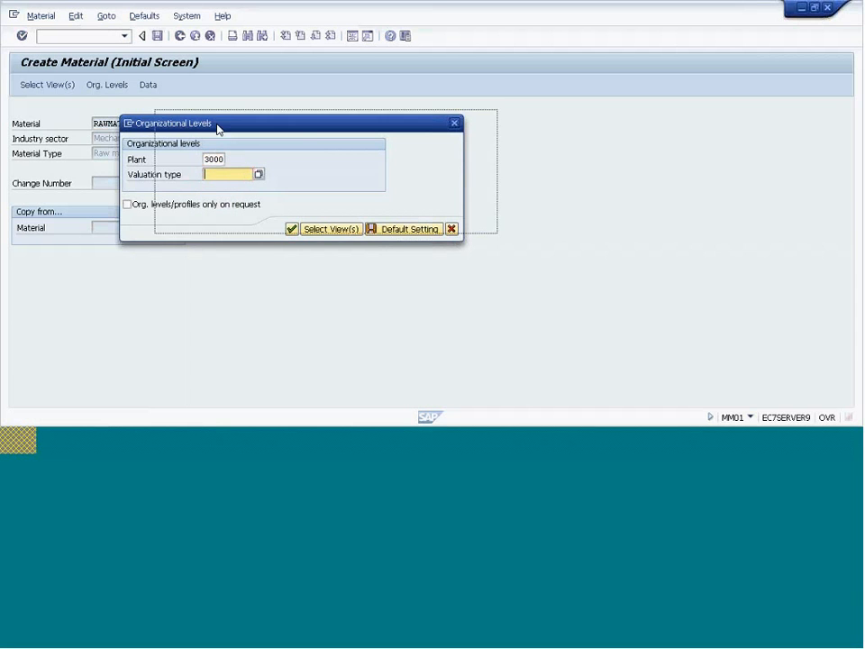
{"action": "left_click_drag", "start_coordinate": [218, 127], "coordinate": [263, 116]}
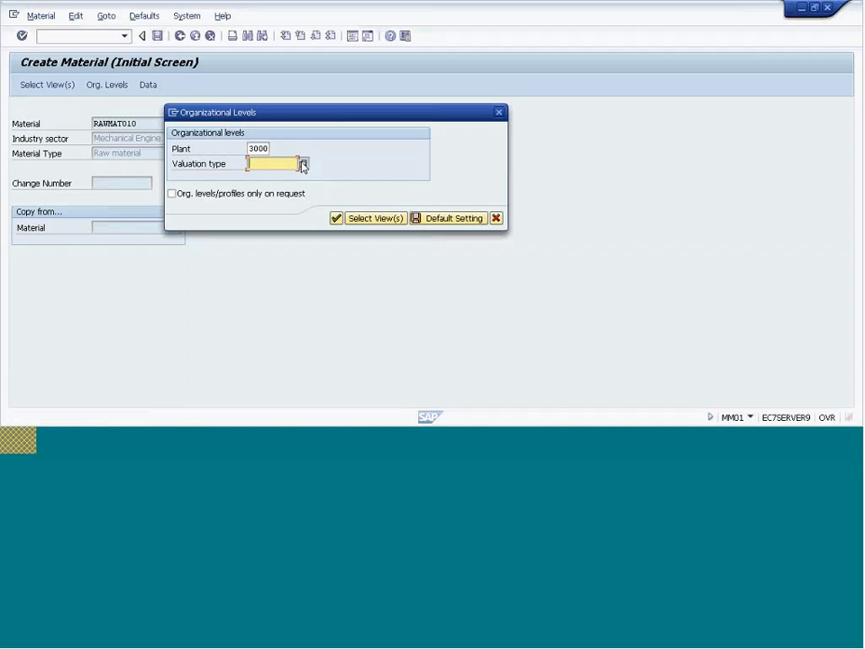
{"action": "left_click", "coordinate": [303, 165]}
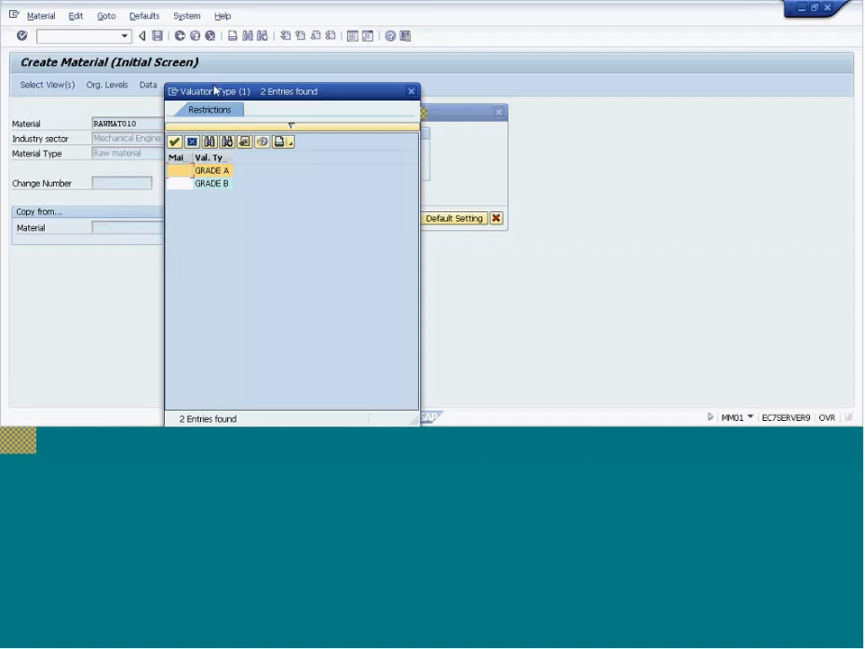
{"action": "left_click_drag", "start_coordinate": [213, 91], "coordinate": [232, 91]}
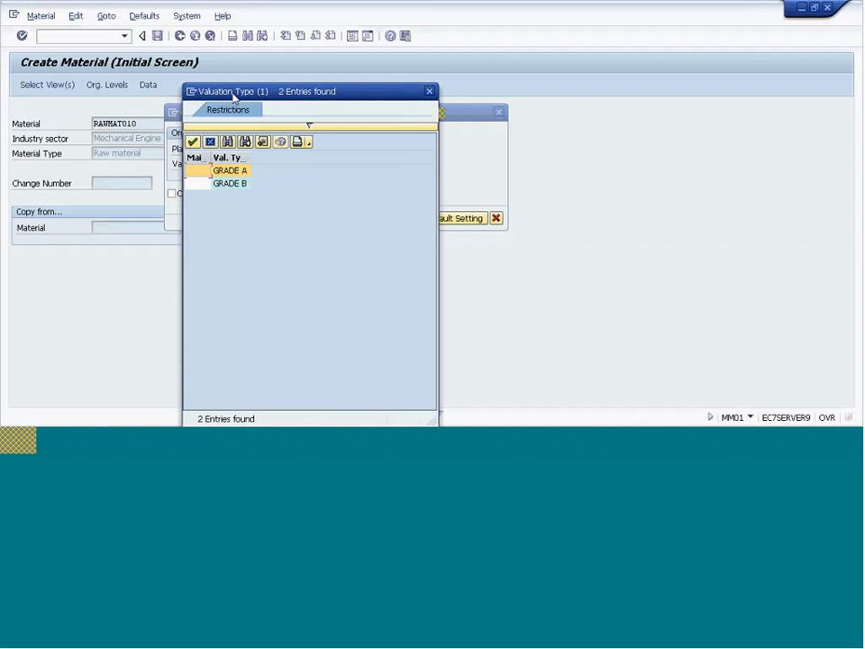
{"action": "left_click", "coordinate": [218, 170]}
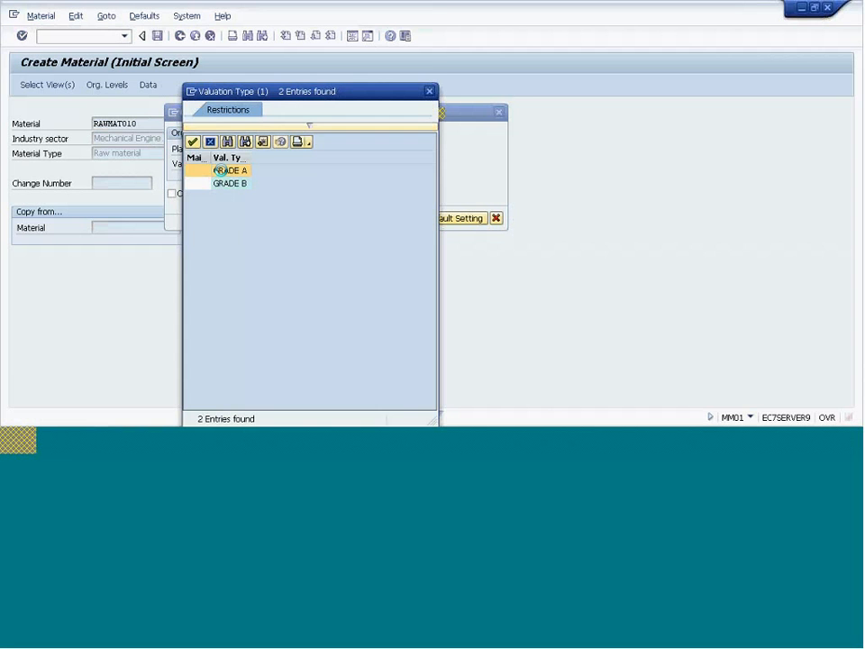
{"action": "left_click", "coordinate": [336, 218]}
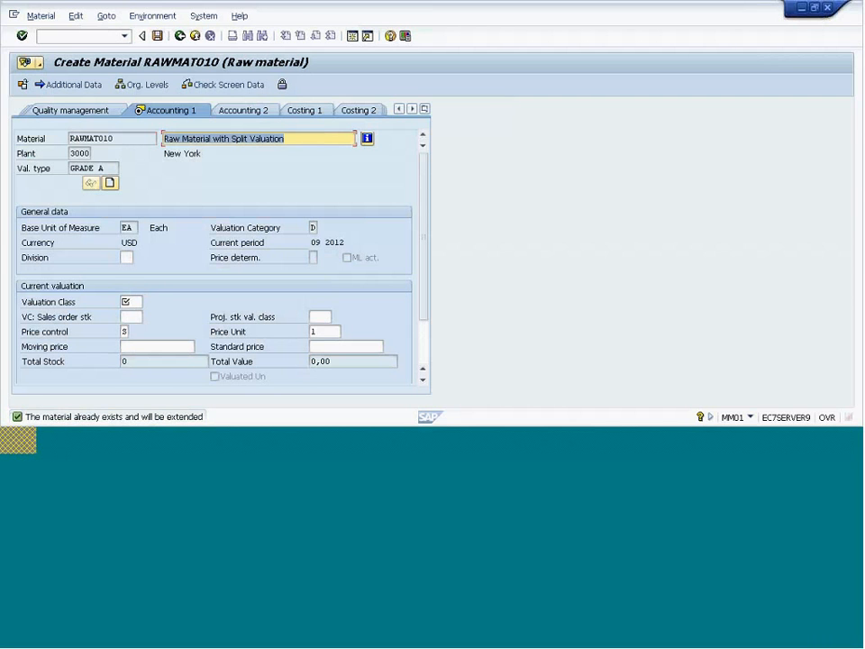
Step: Assign valuation class 7900 to the GRADE A valuation type
{"action": "left_click", "coordinate": [130, 302]}
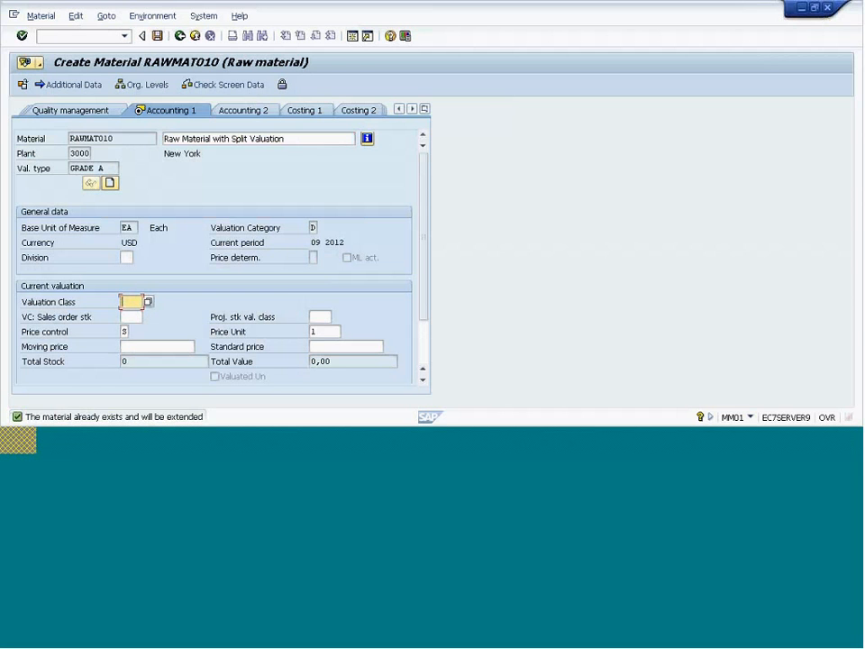
{"action": "left_click", "coordinate": [149, 303]}
{"action": "double_click", "coordinate": [122, 86]}
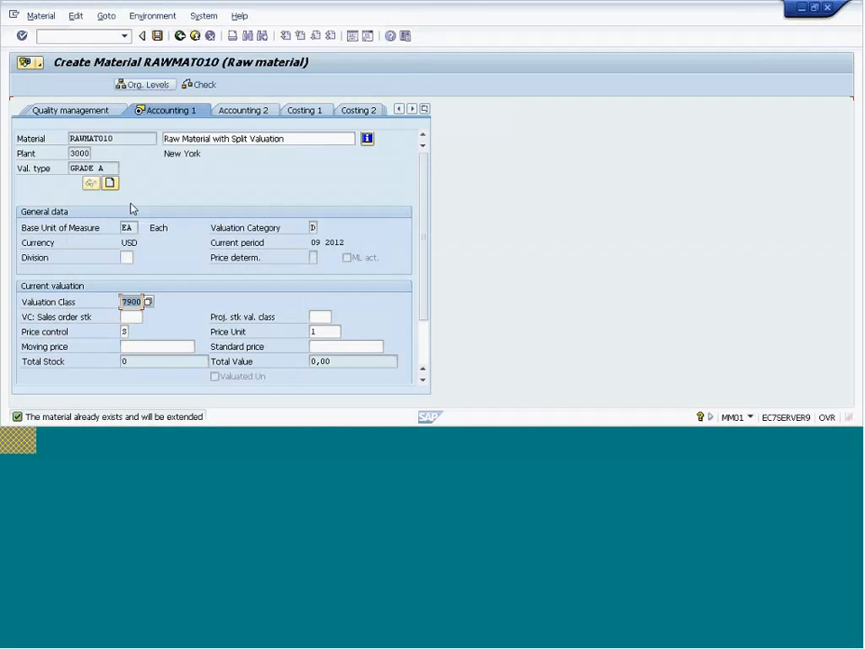
Step: Enter a standard price of 100 for GRADE A with price control S and save the material
{"action": "left_click", "coordinate": [125, 330]}
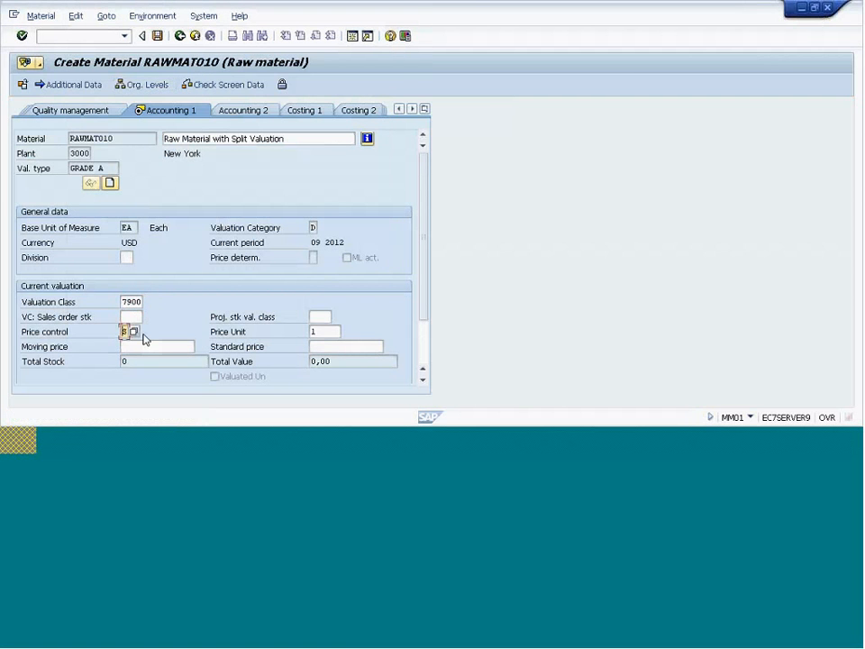
{"action": "left_click", "coordinate": [326, 347]}
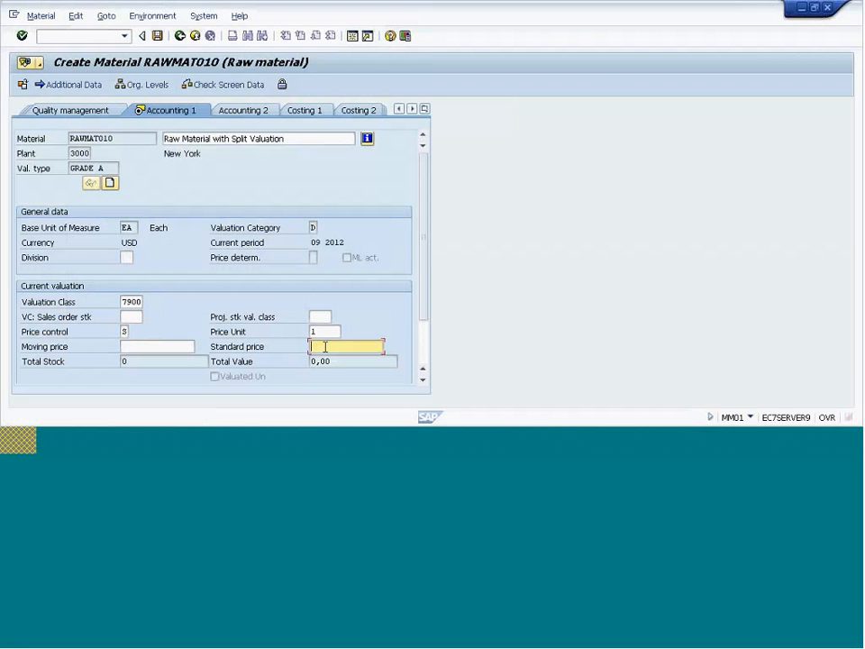
{"action": "type", "text": "100"}
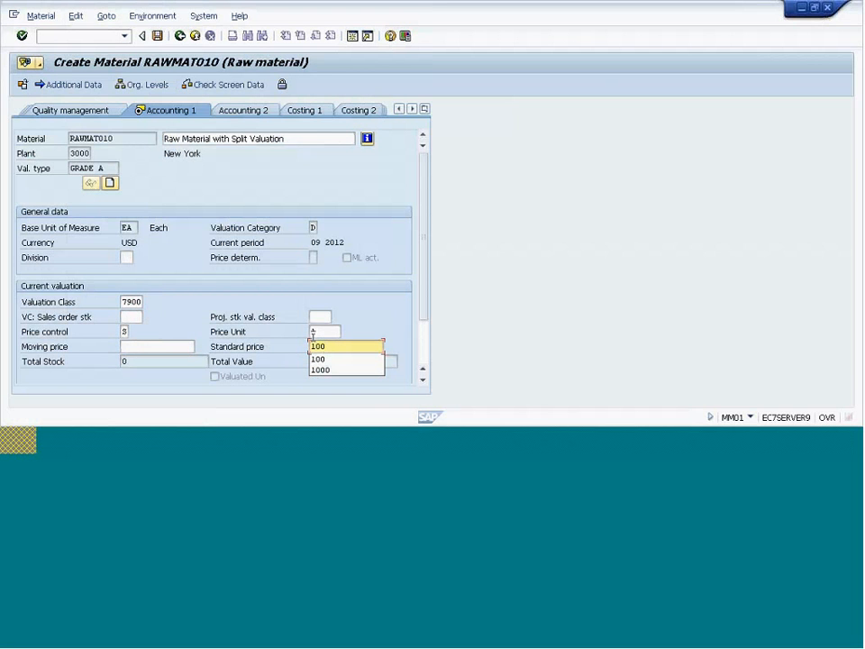
{"action": "left_click", "coordinate": [274, 295]}
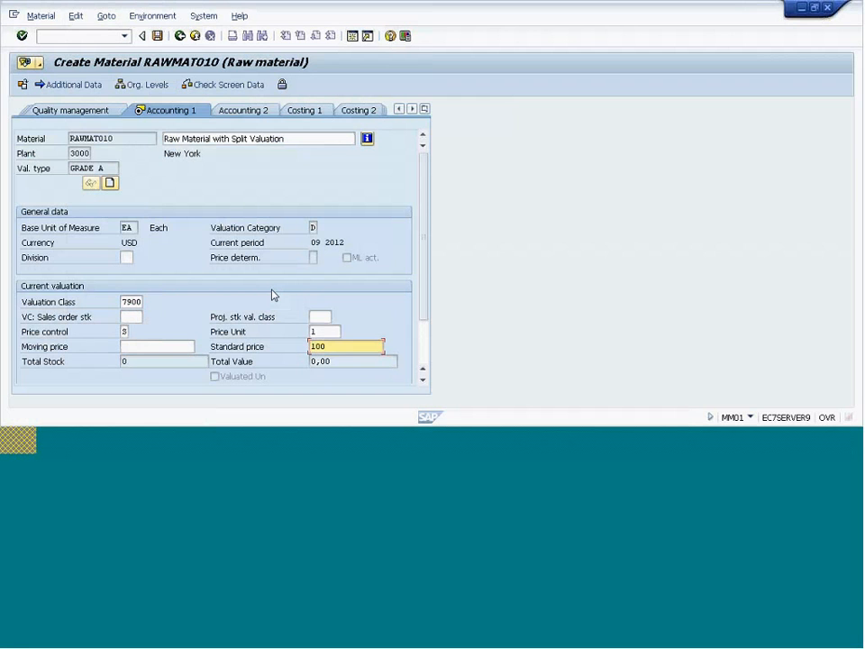
{"action": "key", "text": "Return"}
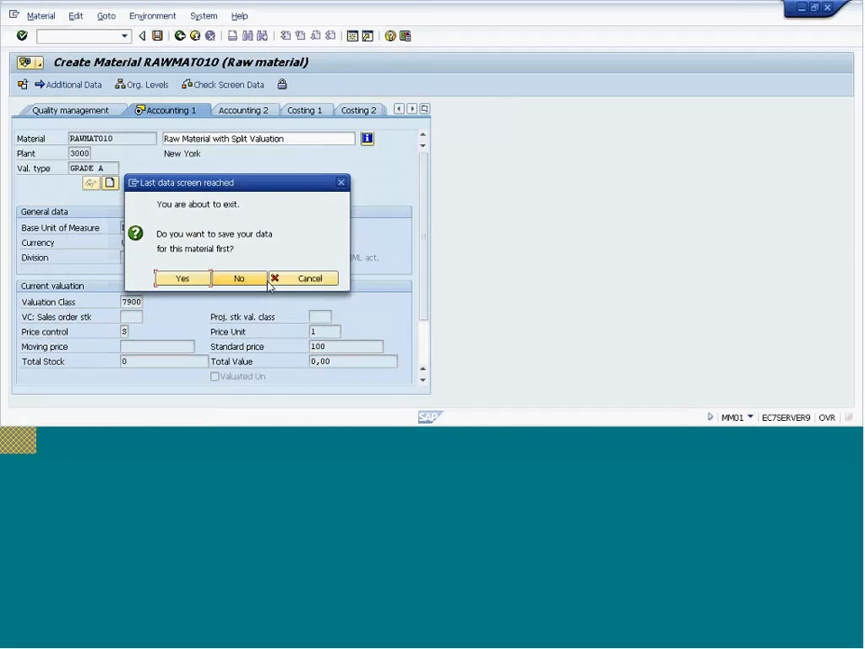
{"action": "left_click", "coordinate": [266, 280]}
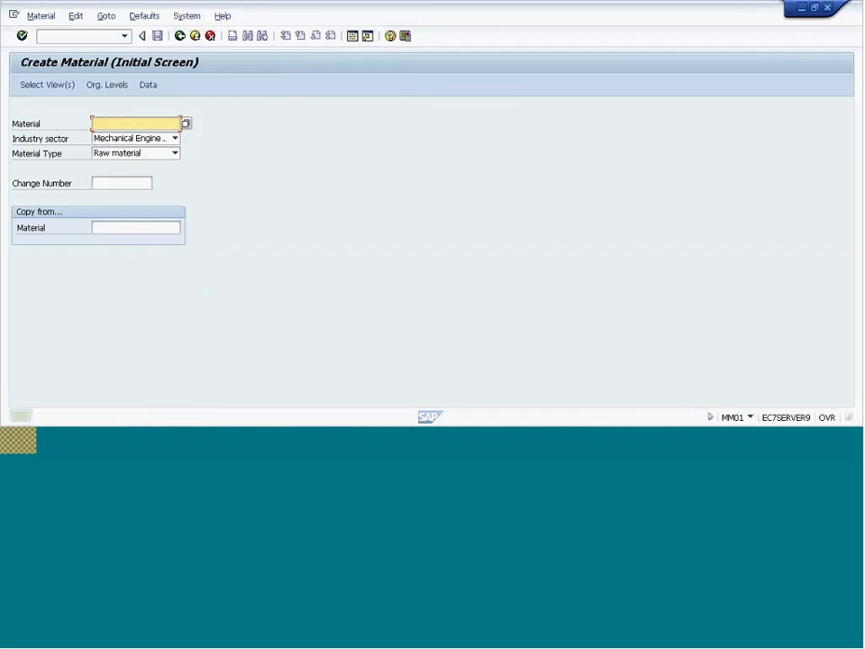
Step: Enter RAWMAT010 again for another extension and choose its Accounting 1 view
{"action": "left_click", "coordinate": [128, 139]}
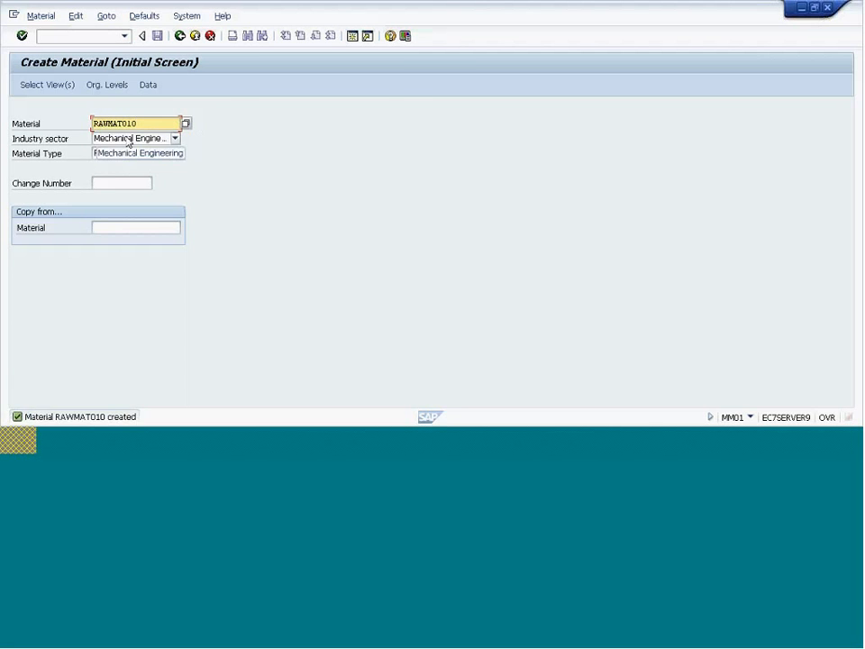
{"action": "key", "text": "Return"}
{"action": "scroll", "coordinate": [280, 226], "scroll_direction": "down", "scroll_amount": 4}
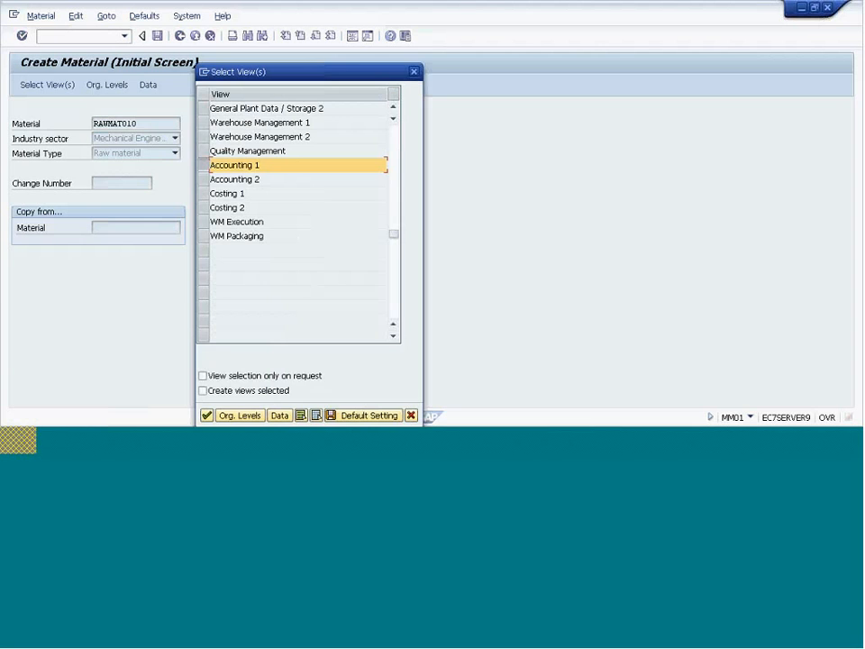
{"action": "left_click", "coordinate": [207, 417]}
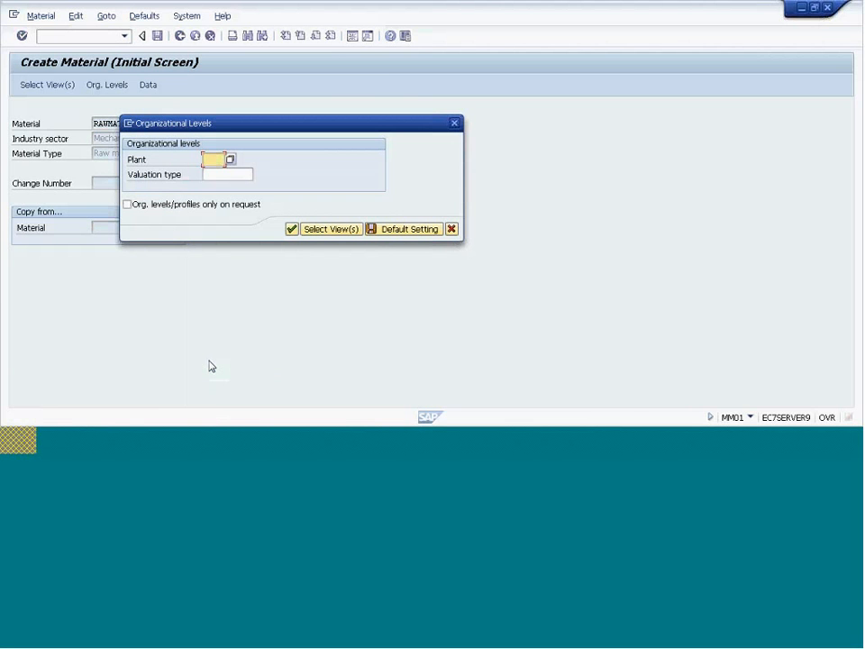
Step: Set the organizational levels to plant 3000 and valuation type GRADE B, and open the accounting data
{"action": "left_click", "coordinate": [211, 160]}
{"action": "left_click", "coordinate": [212, 174]}
{"action": "left_click", "coordinate": [213, 175]}
{"action": "left_click", "coordinate": [257, 175]}
{"action": "double_click", "coordinate": [170, 185]}
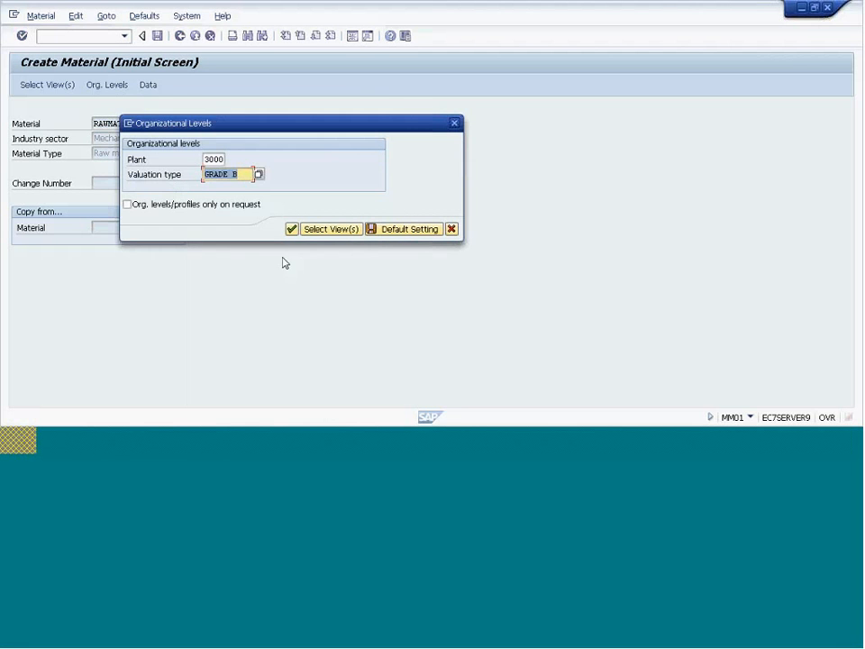
{"action": "left_click", "coordinate": [290, 230]}
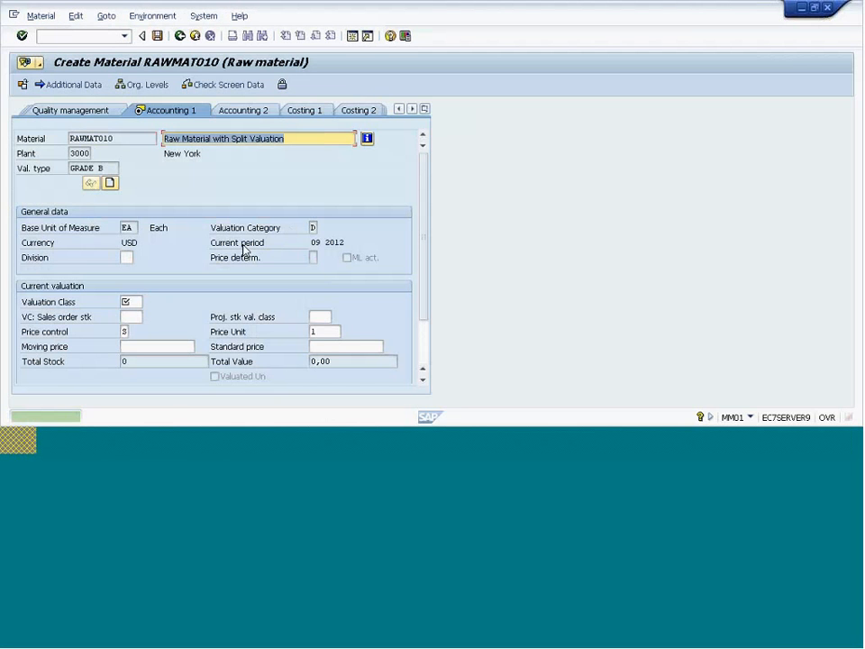
Step: Set GRADE B to valuation class 7900, price control V and moving price 50, and save the material
{"action": "left_click", "coordinate": [129, 302]}
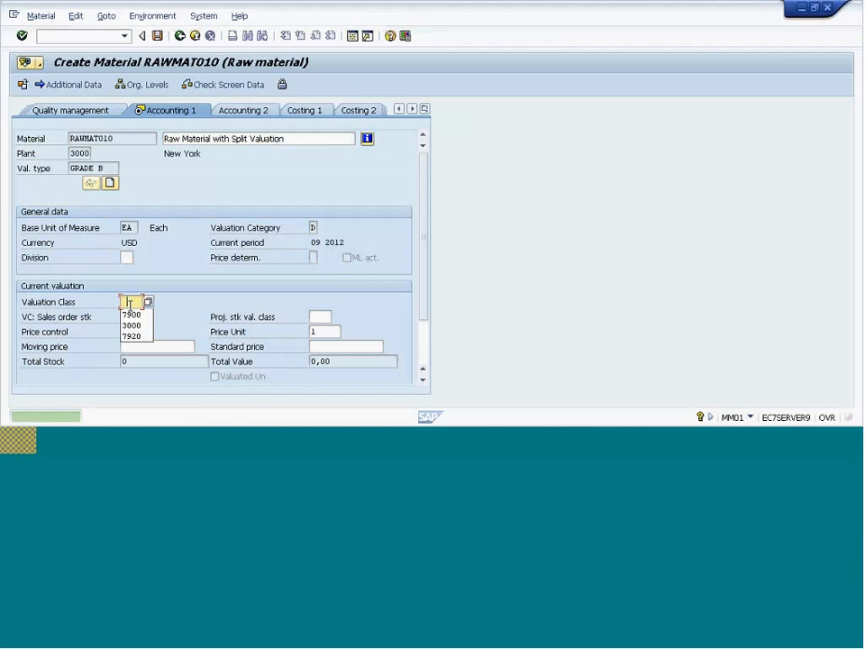
{"action": "left_click", "coordinate": [131, 315]}
{"action": "left_click", "coordinate": [126, 332]}
{"action": "type", "text": "V"}
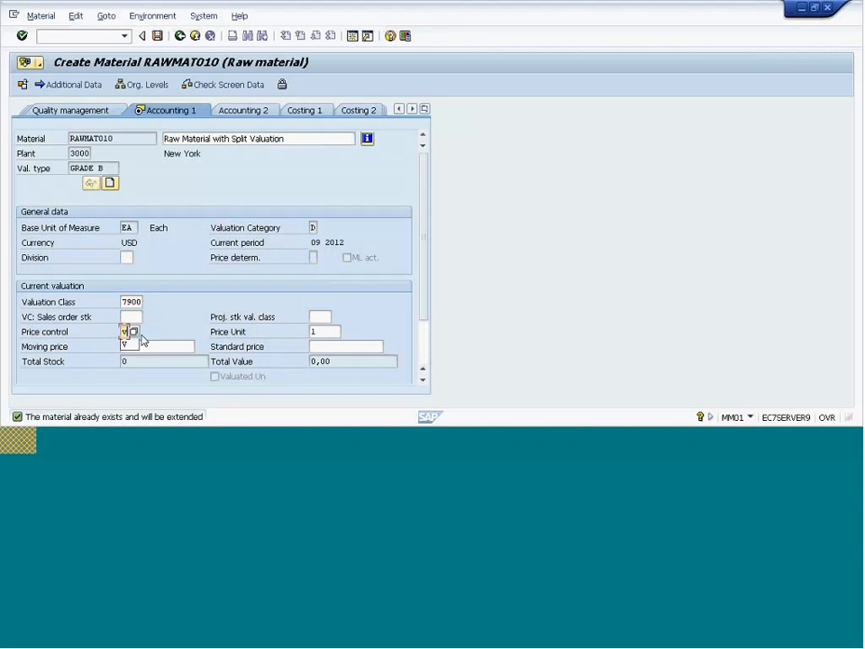
{"action": "left_click", "coordinate": [155, 346]}
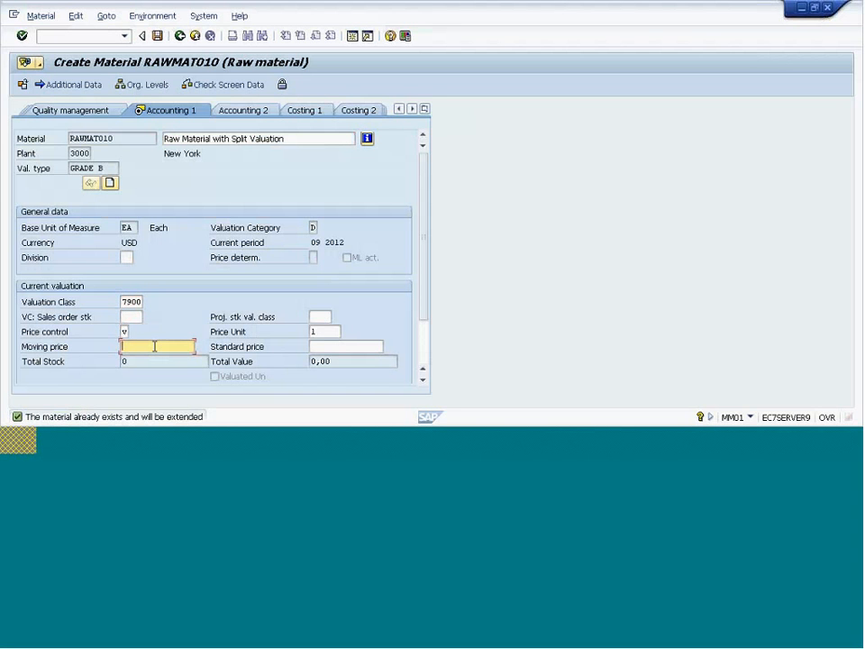
{"action": "type", "text": "50"}
{"action": "key", "text": "Return"}
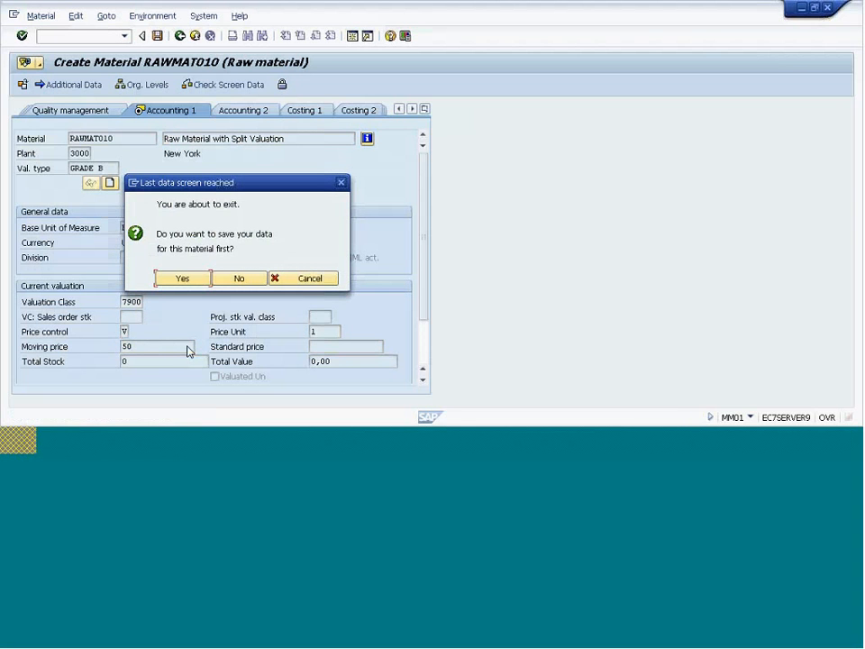
{"action": "key", "text": "Return"}
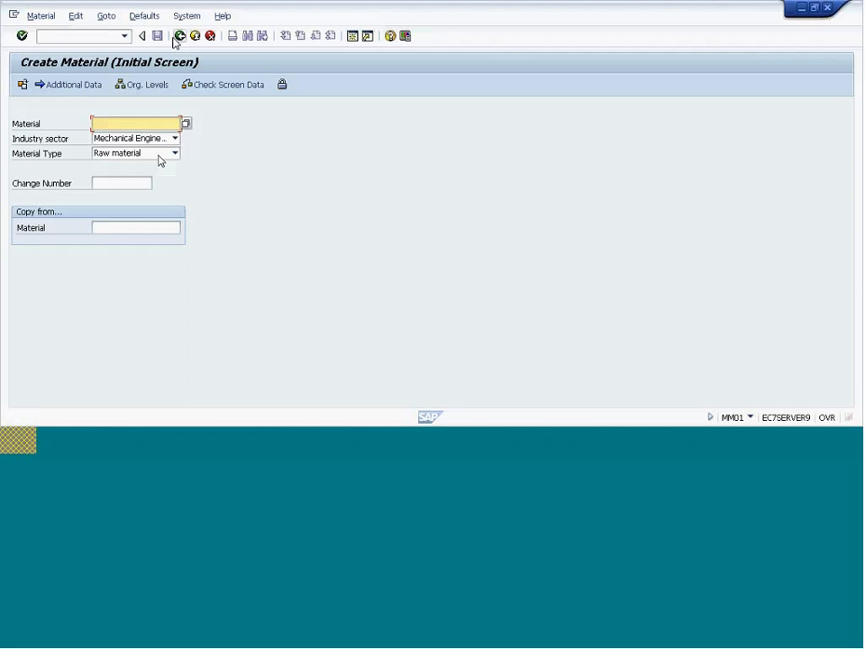
Step: Switch to changing the existing material RAWMAT010 and choose its Accounting 1 view
{"action": "left_click", "coordinate": [41, 17]}
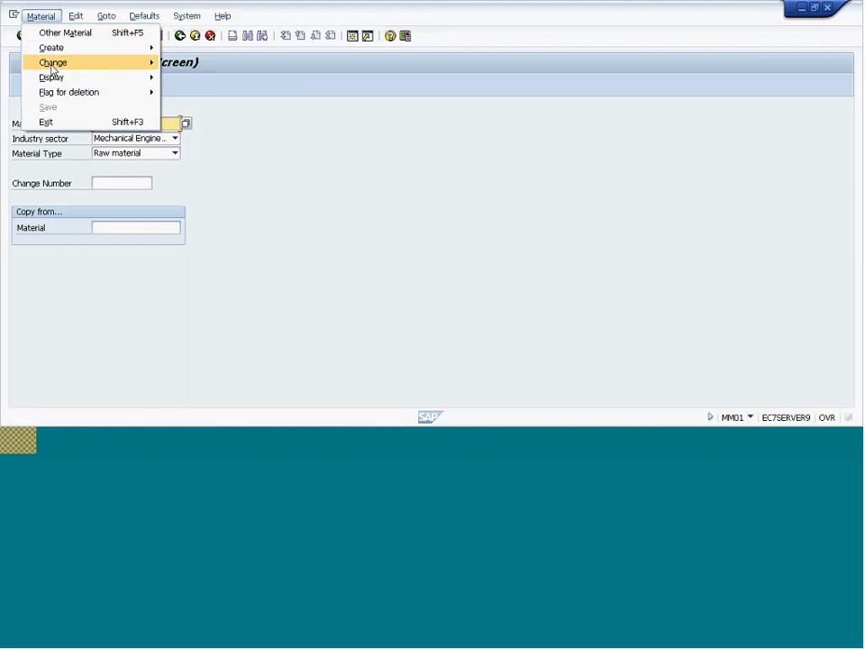
{"action": "mouse_move", "coordinate": [54, 65]}
{"action": "left_click", "coordinate": [202, 76]}
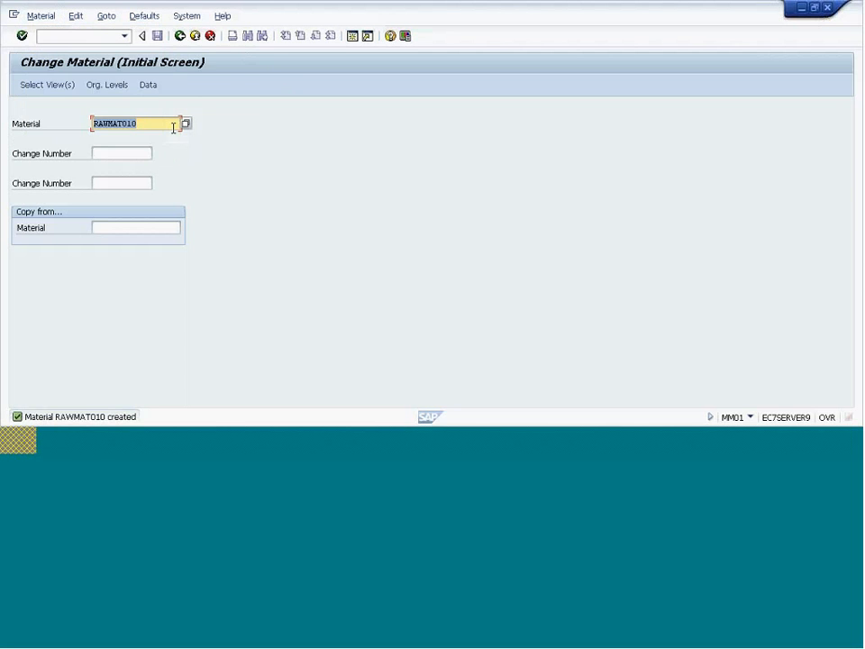
{"action": "key", "text": "Return"}
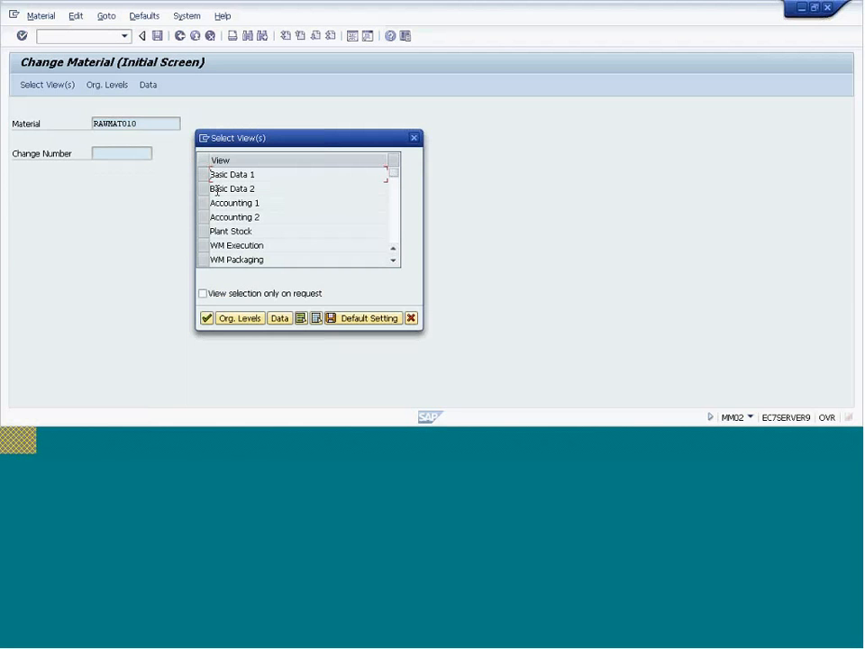
{"action": "left_click", "coordinate": [203, 211]}
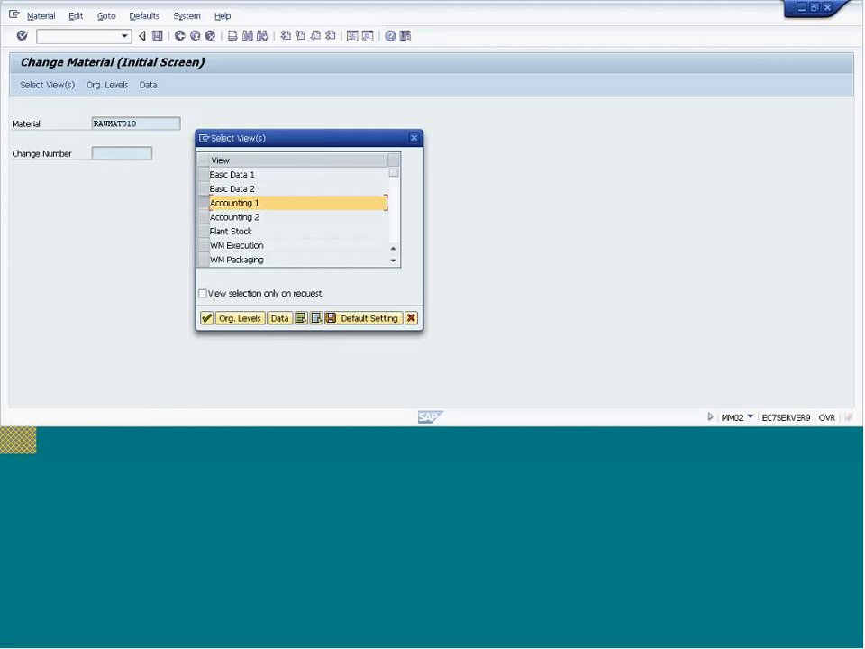
{"action": "left_click", "coordinate": [207, 318]}
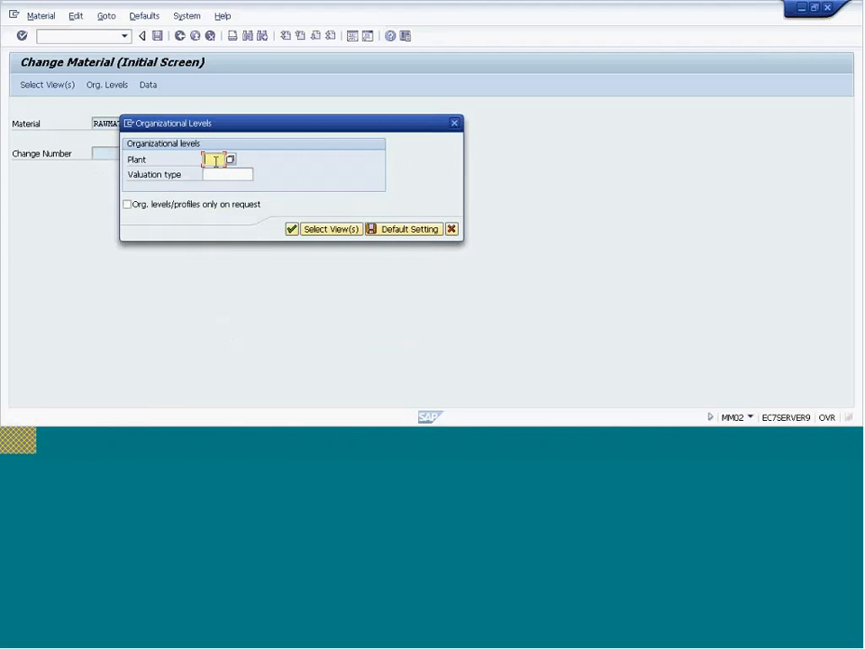
Step: View the accounting data and organizational levels for plant 3000 without a valuation type, and exit without saving
{"action": "type", "text": "3000"}
{"action": "left_click", "coordinate": [221, 178]}
{"action": "key", "text": "Return"}
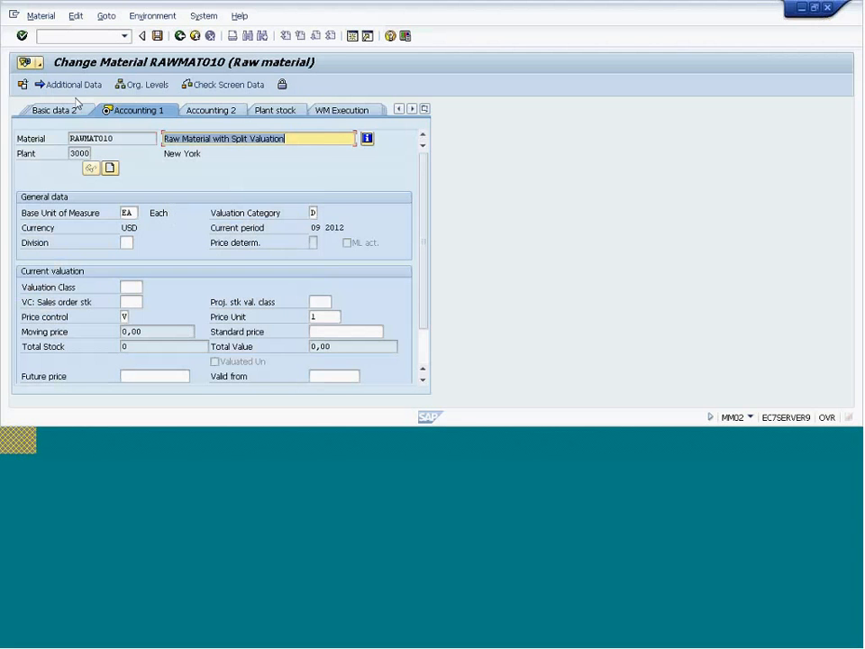
{"action": "left_click", "coordinate": [142, 85]}
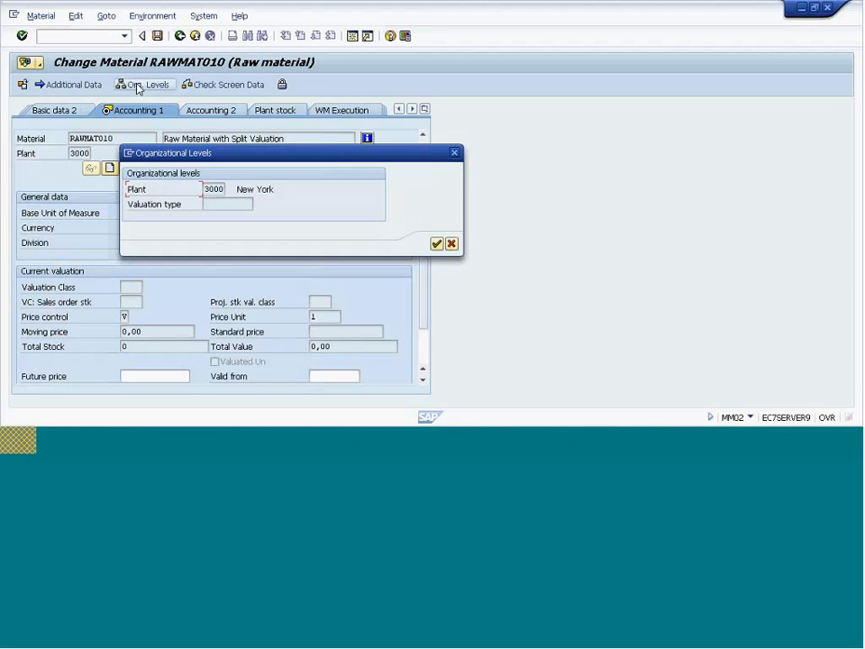
{"action": "left_click", "coordinate": [435, 245]}
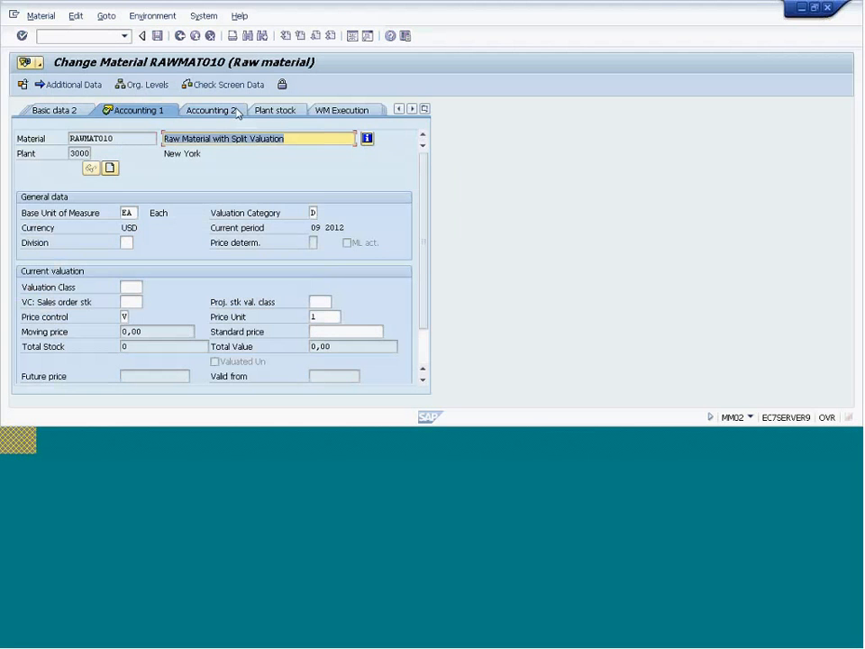
{"action": "left_click", "coordinate": [180, 37]}
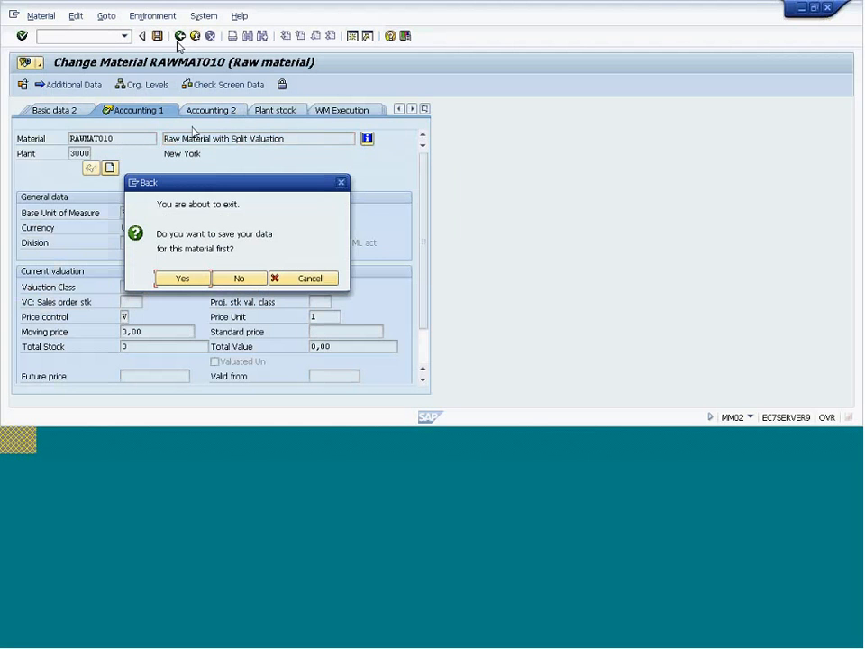
{"action": "left_click", "coordinate": [238, 278]}
Step: Reopen the Accounting 1 view of RAWMAT010 for plant 3000 and valuation type GRADE B to check its data
{"action": "key", "text": "Return"}
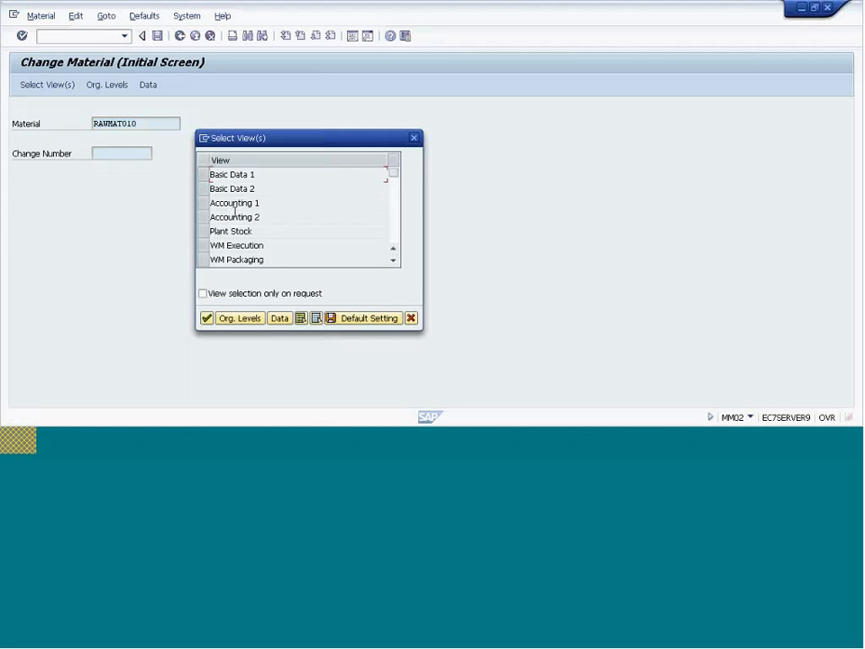
{"action": "left_click", "coordinate": [205, 203]}
{"action": "key", "text": "Return"}
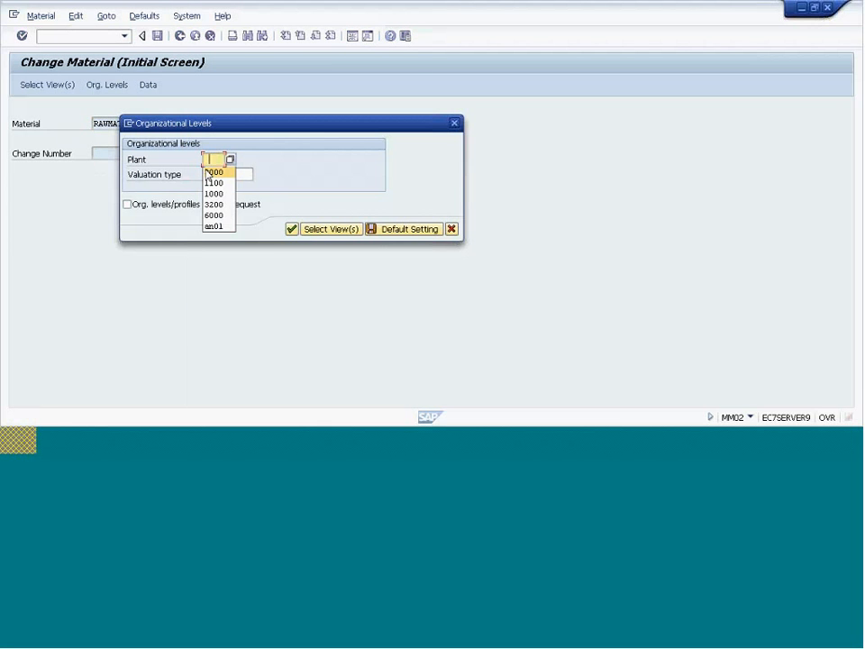
{"action": "left_click", "coordinate": [211, 172]}
{"action": "left_click", "coordinate": [218, 175]}
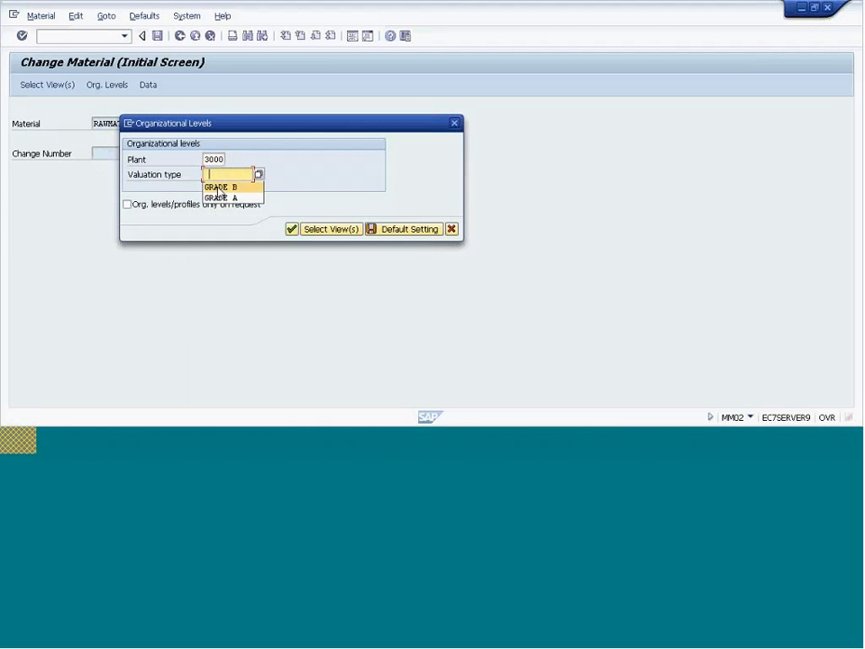
{"action": "left_click", "coordinate": [218, 186]}
{"action": "key", "text": "Return"}
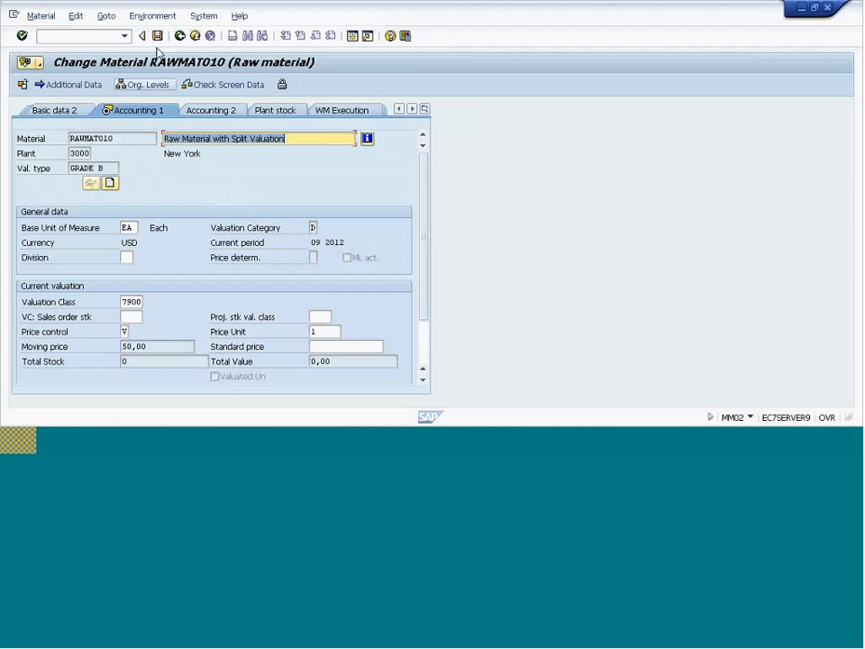
{"action": "left_click_drag", "start_coordinate": [124, 139], "coordinate": [8, 132]}
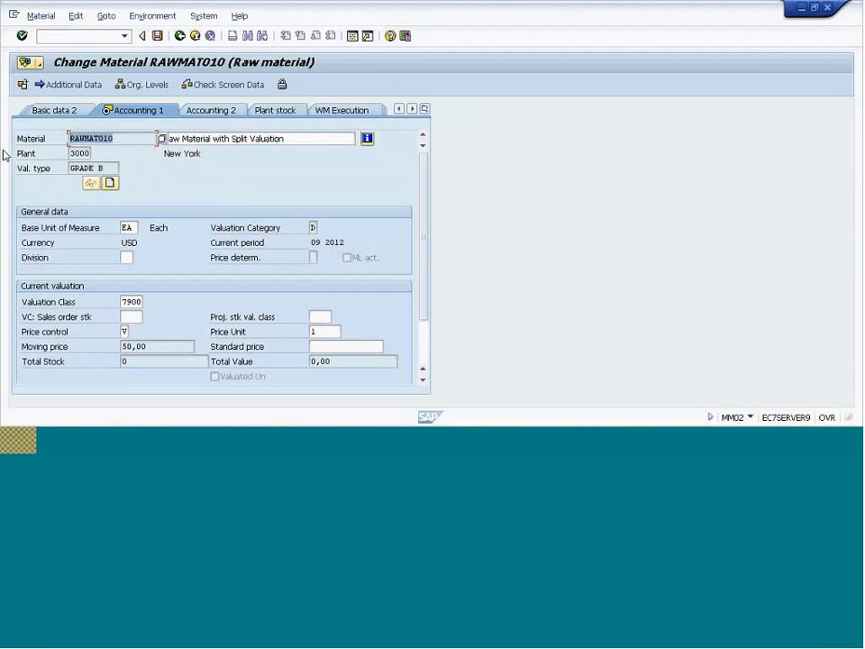
{"action": "left_click", "coordinate": [107, 168]}
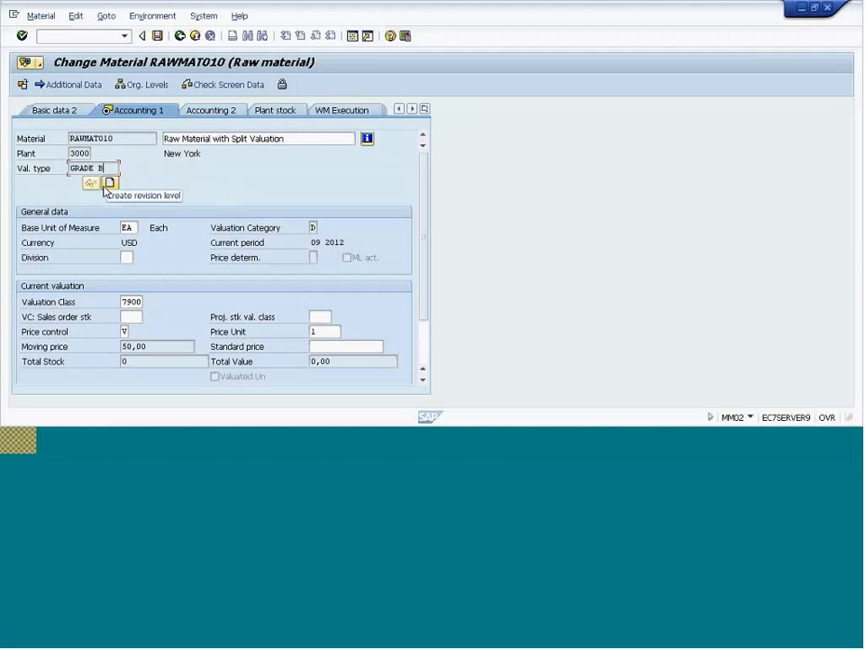
Step: Open transaction MB1C and start a goods receipt with movement type 561 for plant 3000, storage location 0001
{"action": "left_click", "coordinate": [62, 35]}
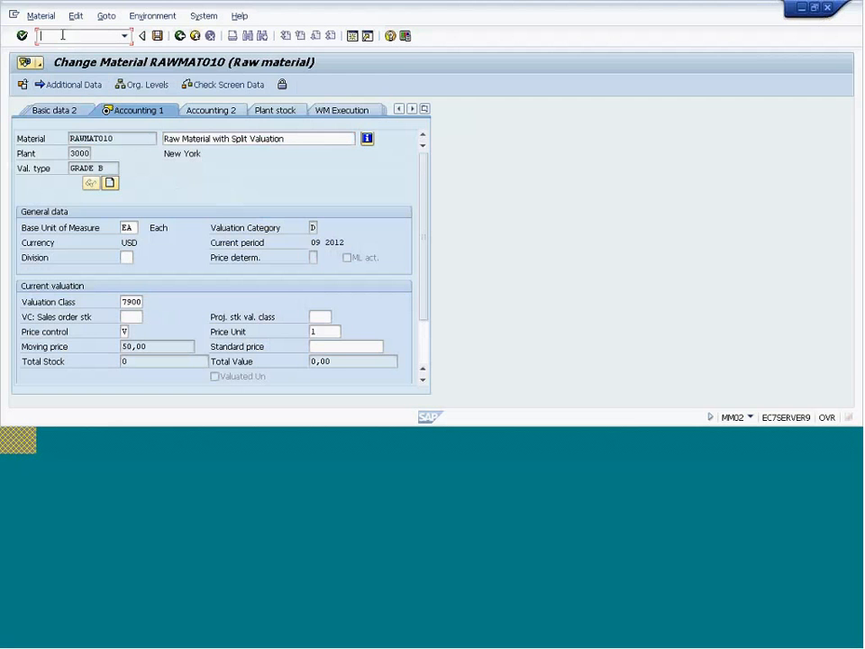
{"action": "type", "text": "/nmb1c"}
{"action": "key", "text": "Return"}
{"action": "type", "text": "561"}
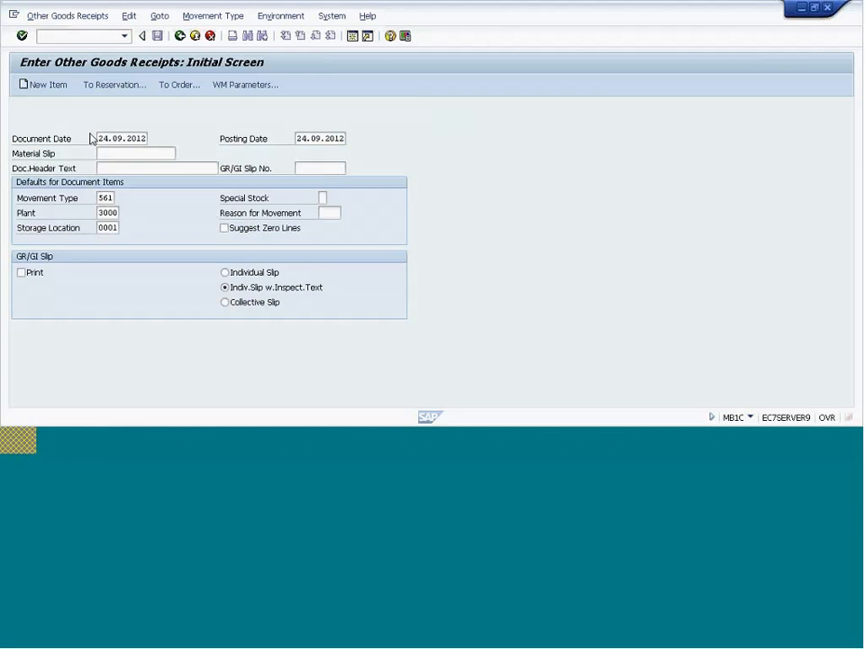
{"action": "key", "text": "Return"}
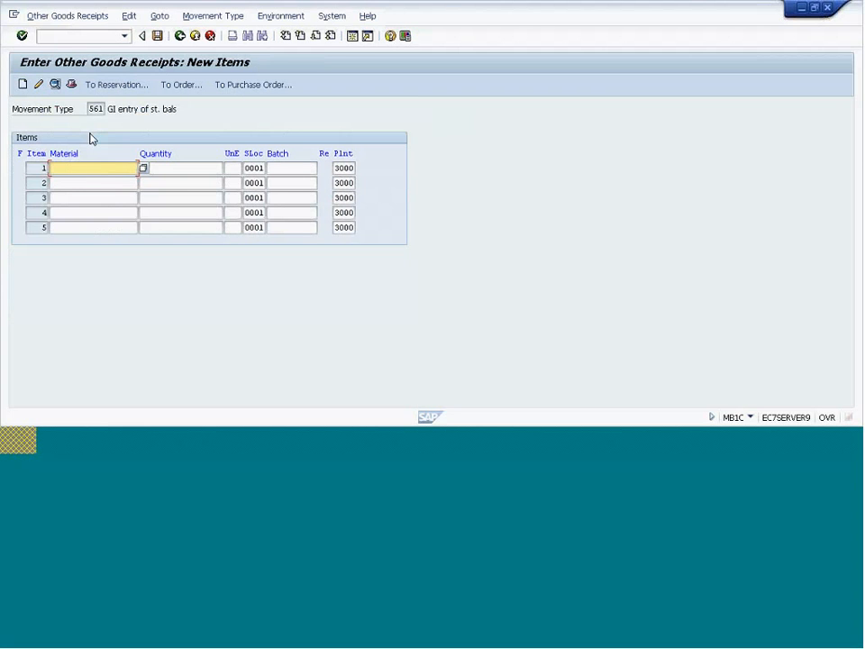
Step: Enter material RAWMAT010 with quantity 10 as the first receipt item
{"action": "left_click", "coordinate": [92, 169]}
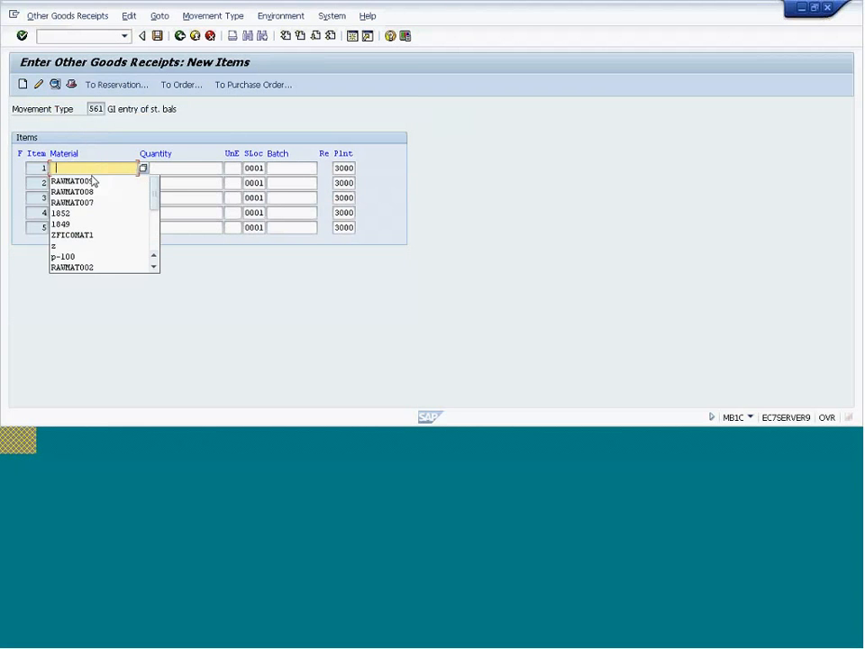
{"action": "left_click", "coordinate": [93, 181]}
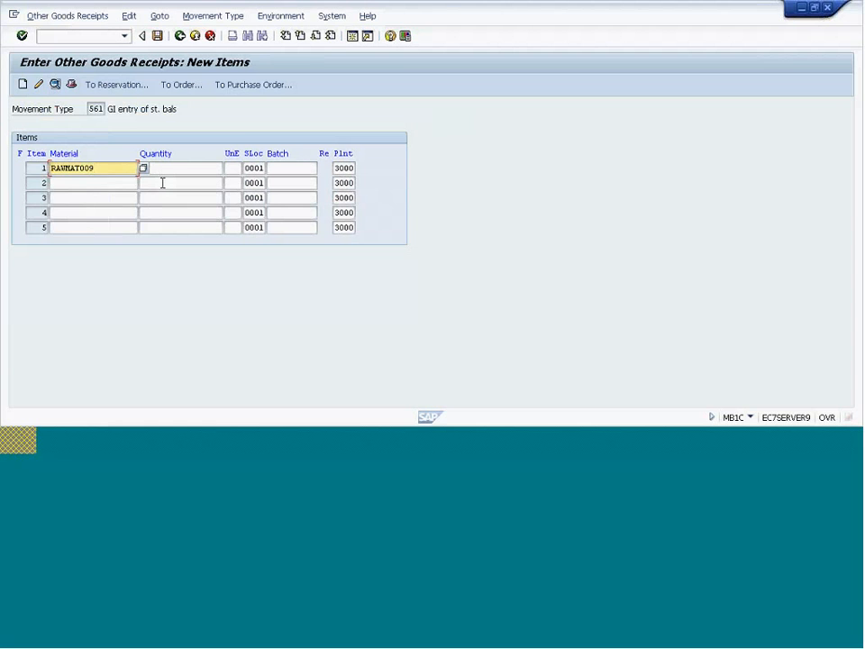
{"action": "key", "text": "BackSpace"}
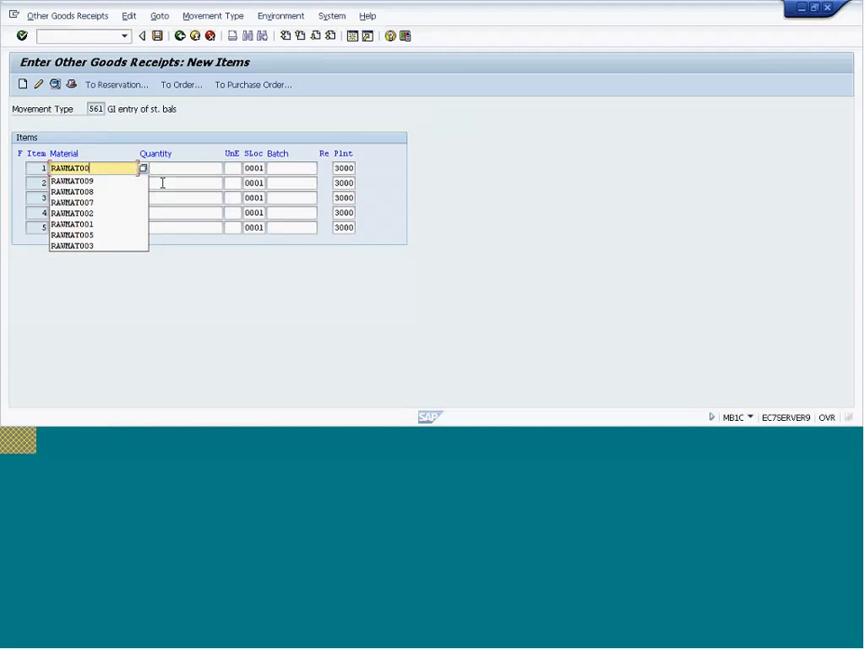
{"action": "type", "text": "10"}
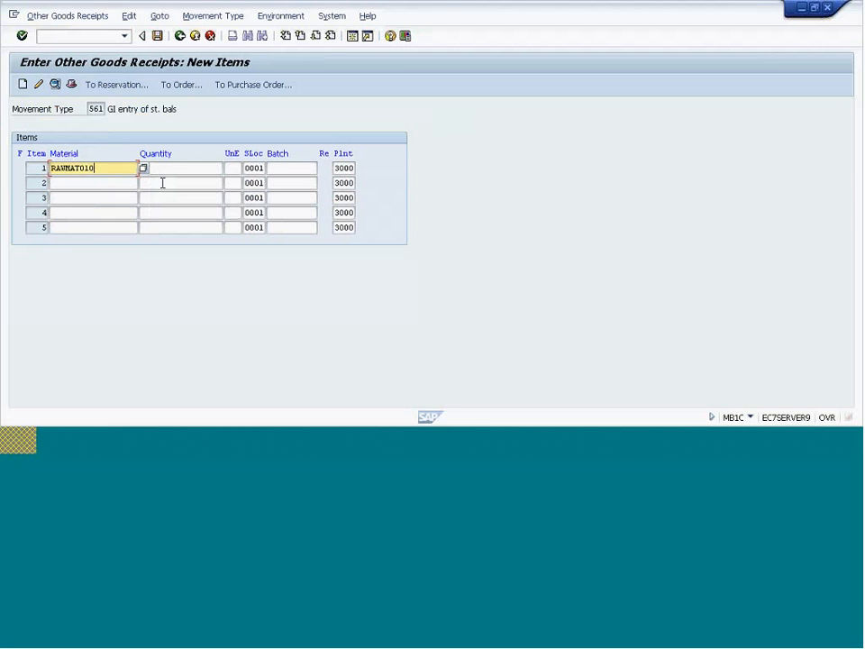
{"action": "left_click", "coordinate": [171, 170]}
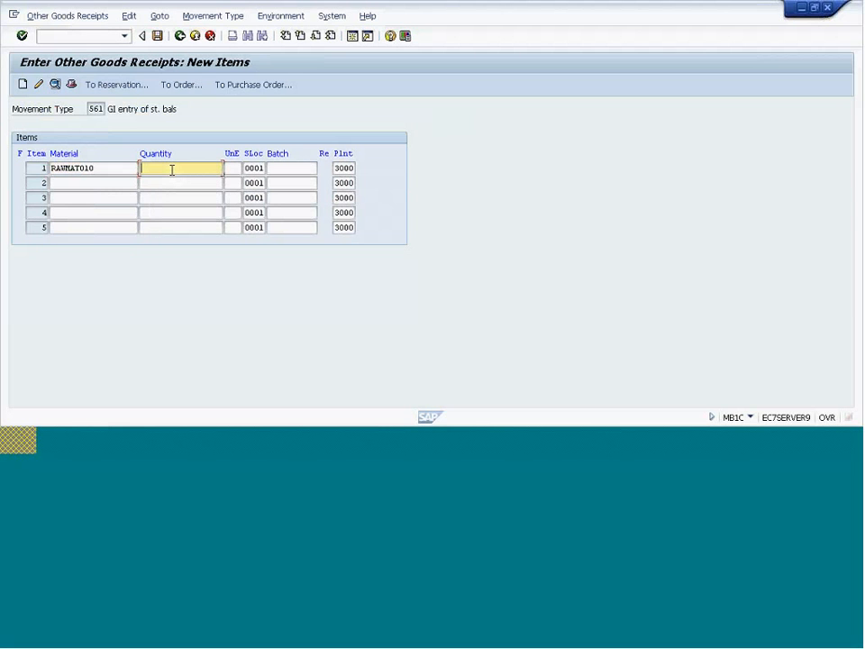
{"action": "type", "text": "10"}
{"action": "key", "text": "Return"}
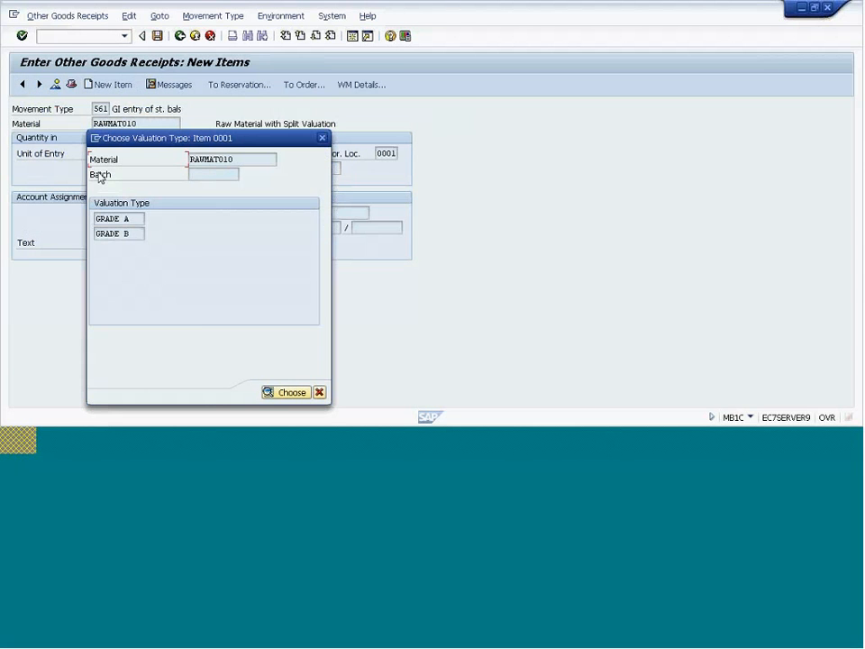
Step: Choose valuation type GRADE A for the RAWMAT010 item, check its batch entry and post the goods receipt
{"action": "left_click_drag", "start_coordinate": [254, 109], "coordinate": [402, 103]}
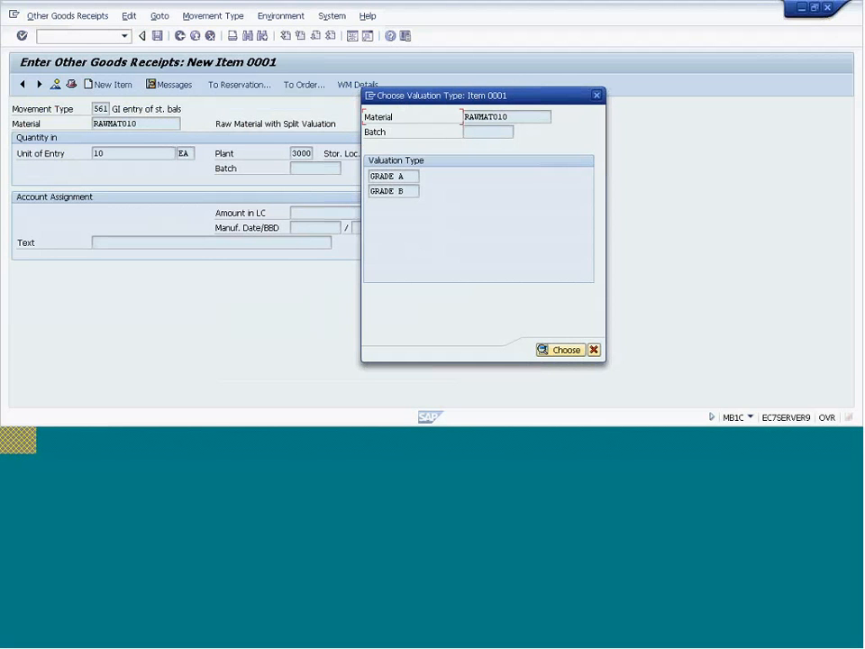
{"action": "double_click", "coordinate": [400, 177]}
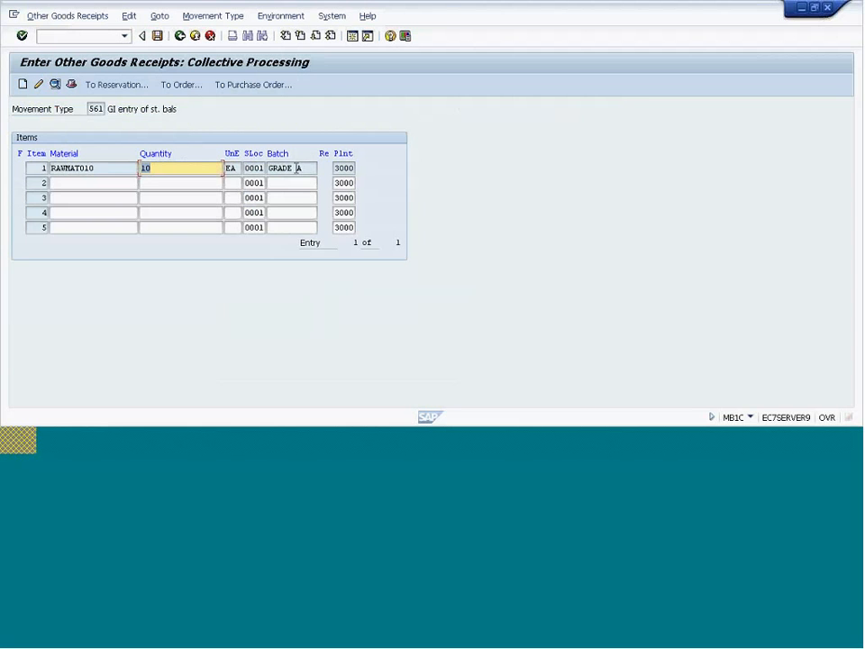
{"action": "left_click", "coordinate": [310, 169]}
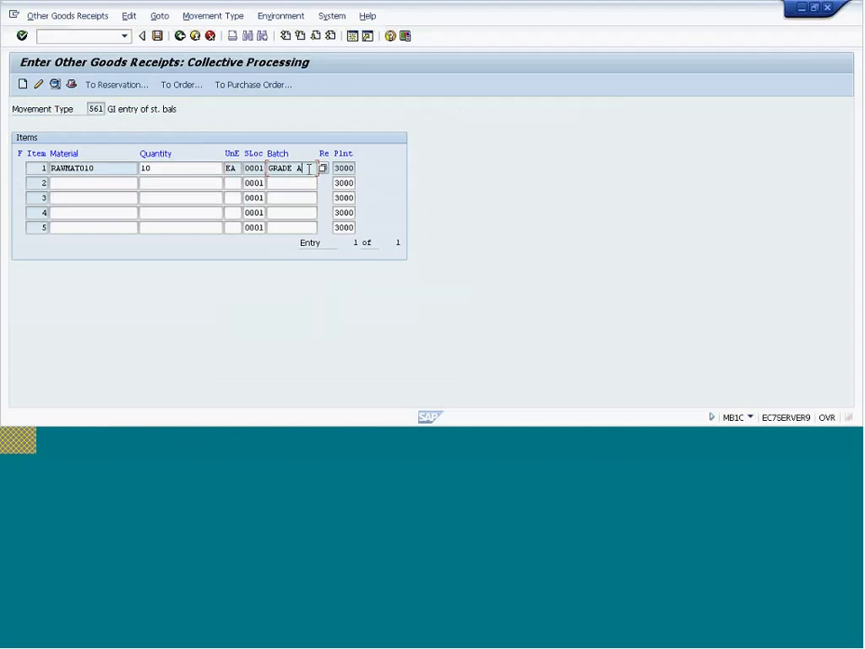
{"action": "left_click_drag", "start_coordinate": [309, 169], "coordinate": [260, 176]}
{"action": "left_click", "coordinate": [157, 36]}
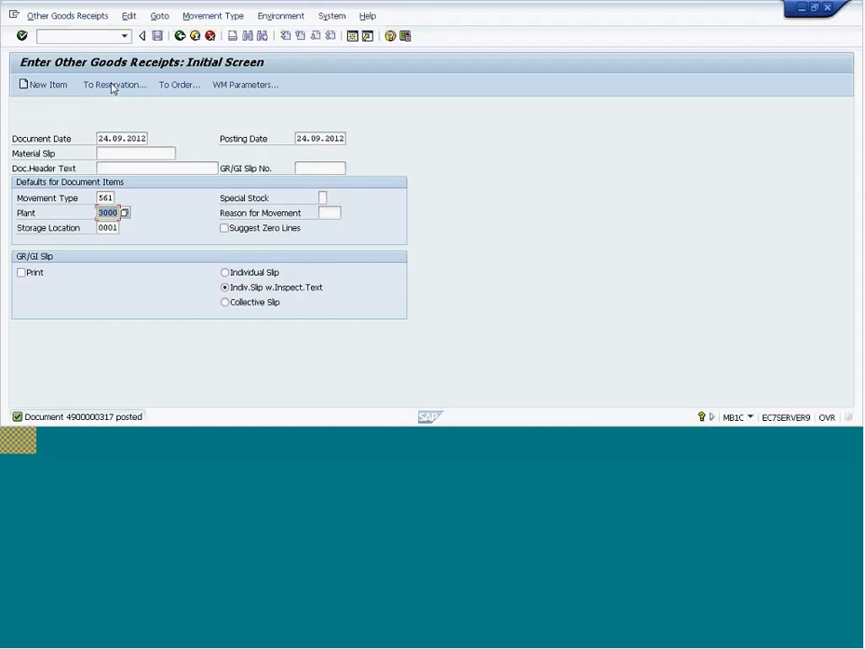
Step: Open transaction MB03 to display the posted material document
{"action": "left_click", "coordinate": [52, 35]}
{"action": "type", "text": "/n"}
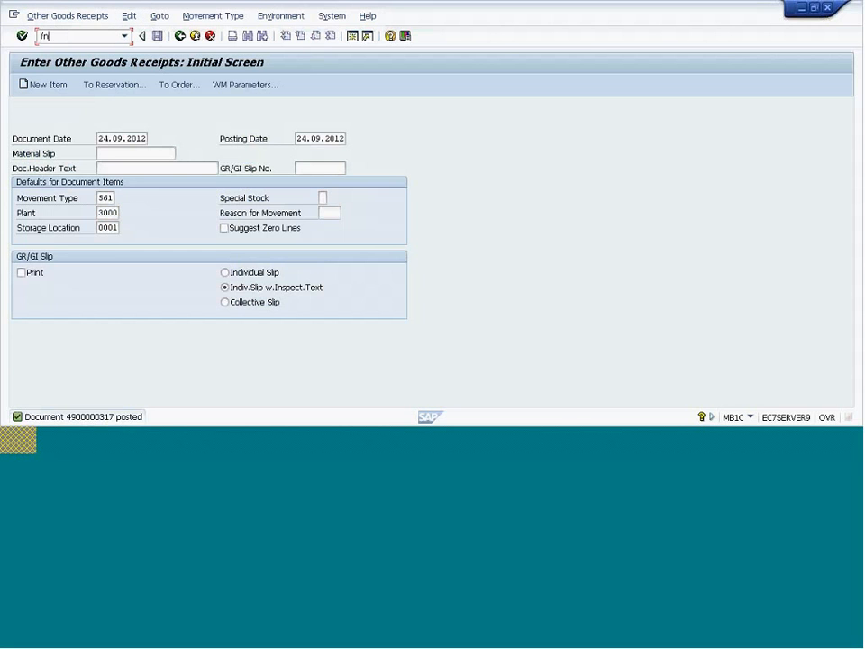
{"action": "type", "text": "mb03"}
{"action": "key", "text": "Return"}
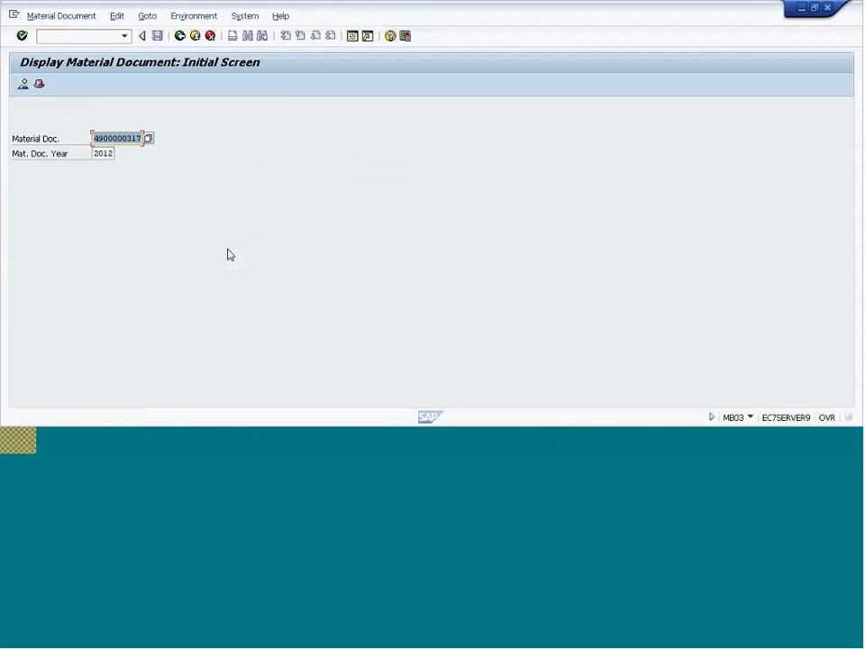
Step: Display the posted material document and open its accounting document to review the account postings
{"action": "key", "text": "Return"}
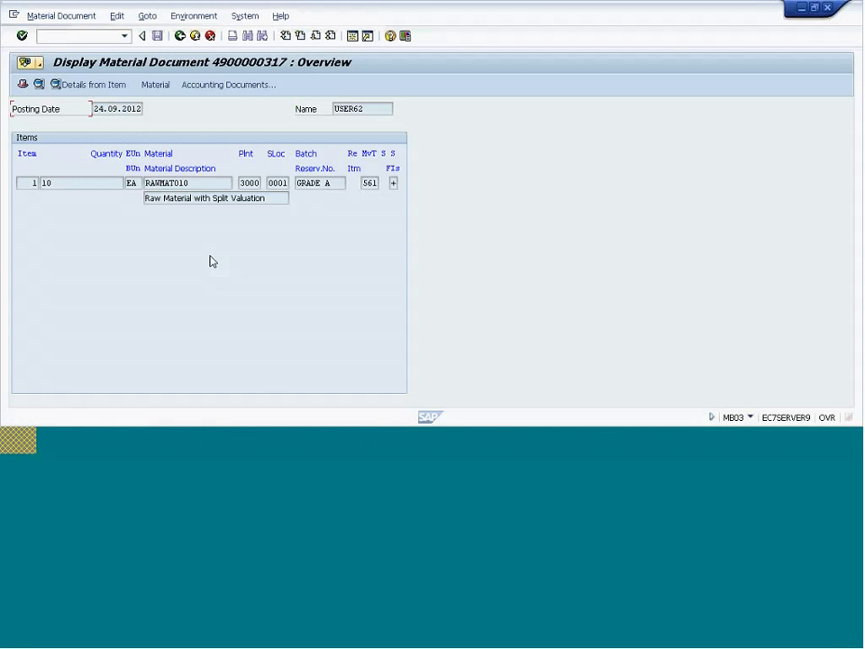
{"action": "left_click", "coordinate": [228, 85]}
{"action": "double_click", "coordinate": [124, 165]}
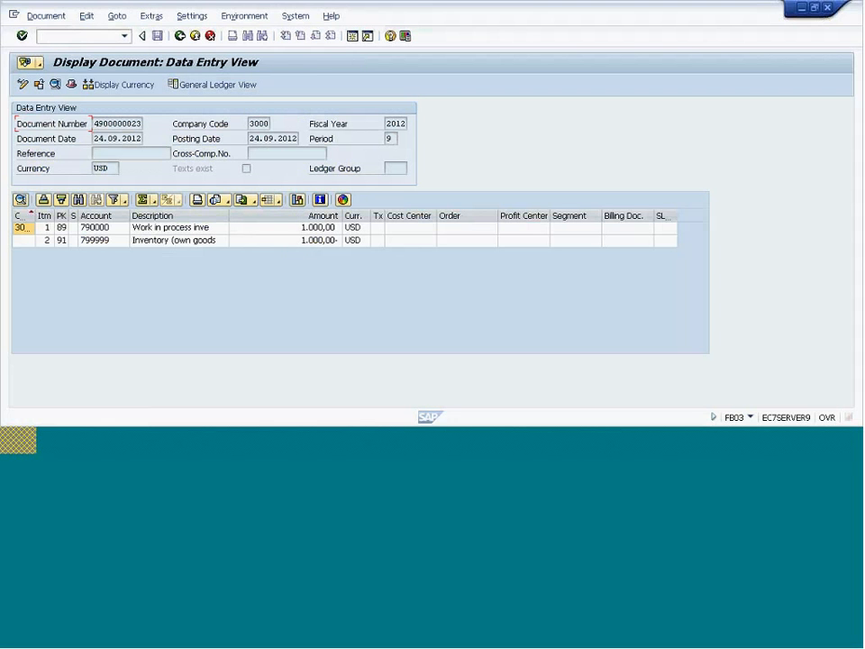
{"action": "left_click", "coordinate": [154, 230]}
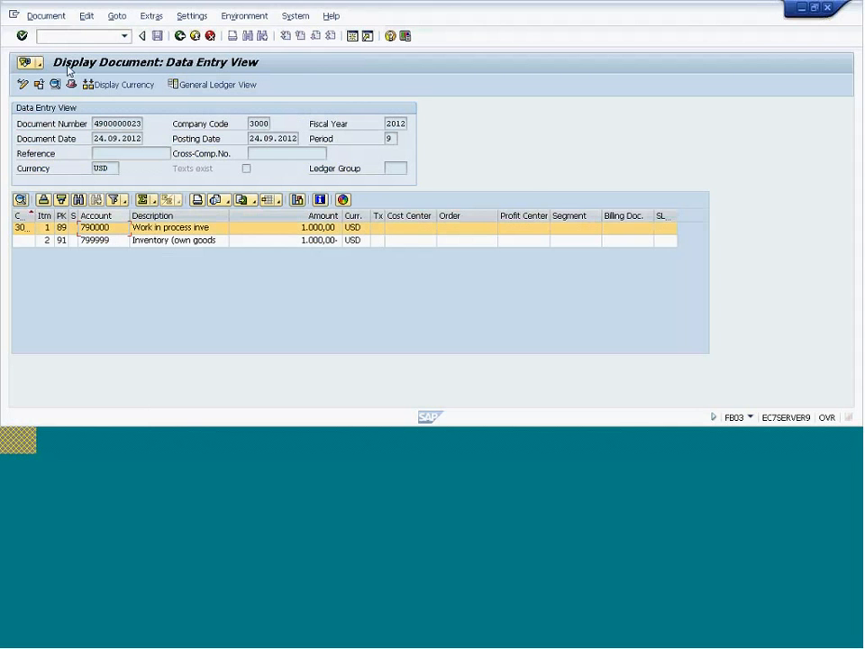
Step: Open transaction MM03 and display the Accounting 1 view of RAWMAT010 for plant 3000 without a valuation type
{"action": "left_click", "coordinate": [68, 36]}
{"action": "type", "text": "/nmm03"}
{"action": "key", "text": "Return"}
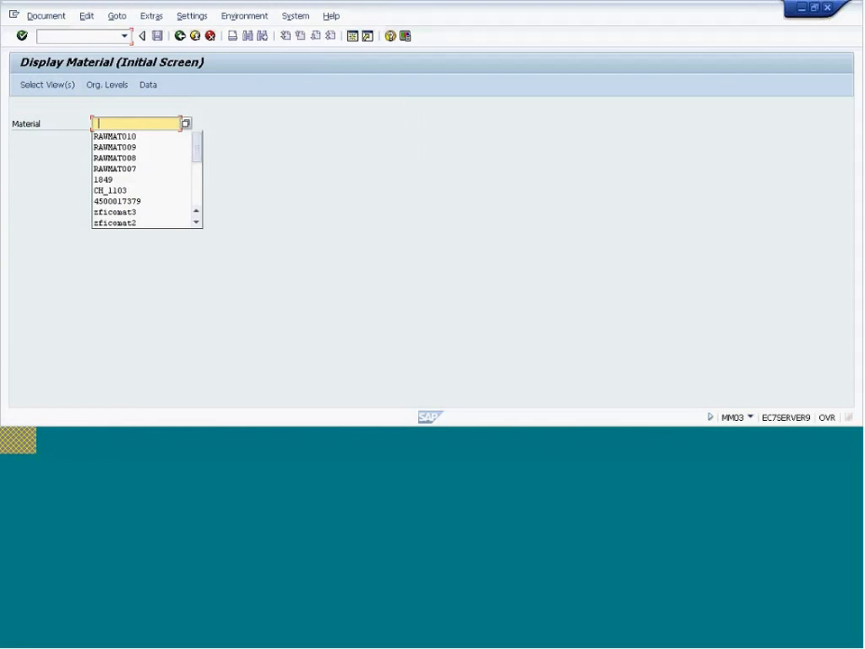
{"action": "left_click", "coordinate": [115, 137]}
{"action": "key", "text": "Return"}
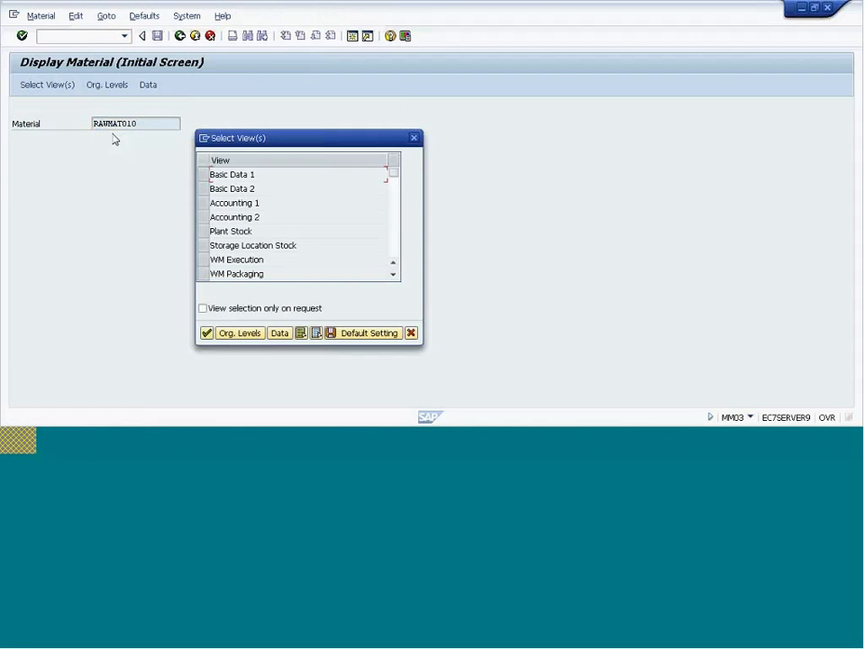
{"action": "left_click", "coordinate": [205, 202]}
{"action": "left_click", "coordinate": [230, 333]}
{"action": "left_click", "coordinate": [213, 159]}
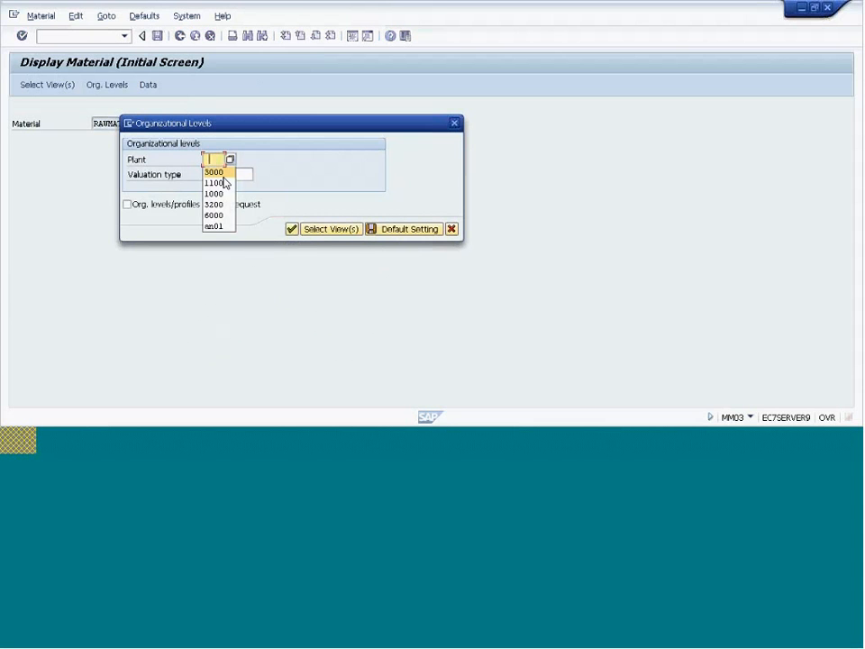
{"action": "left_click", "coordinate": [218, 167]}
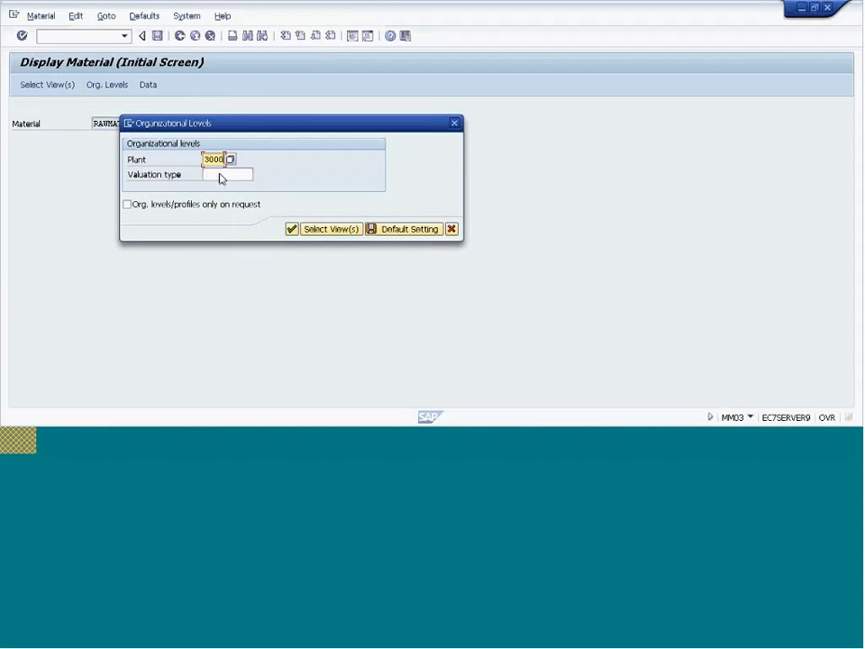
{"action": "left_click", "coordinate": [297, 230]}
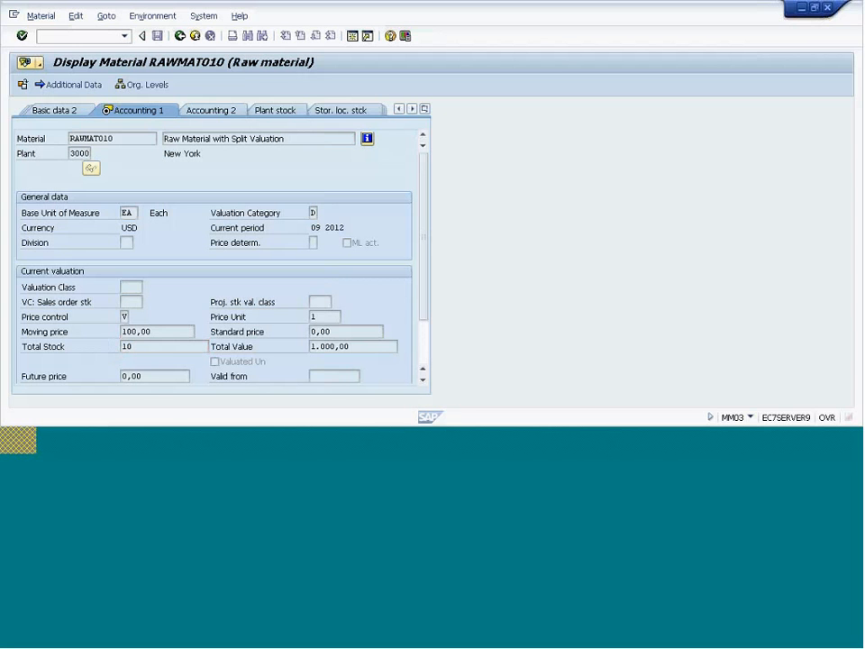
Step: Check the material, total stock and price control of RAWMAT010 at plant level
{"action": "left_click_drag", "start_coordinate": [116, 138], "coordinate": [58, 144]}
{"action": "left_click_drag", "start_coordinate": [134, 346], "coordinate": [115, 342]}
{"action": "left_click", "coordinate": [124, 317]}
Step: Open transaction MB1C and start another goods receipt with movement type 561 for plant 3000, storage location 0001
{"action": "left_click", "coordinate": [96, 35]}
{"action": "type", "text": "/nmb1c"}
{"action": "key", "text": "Return"}
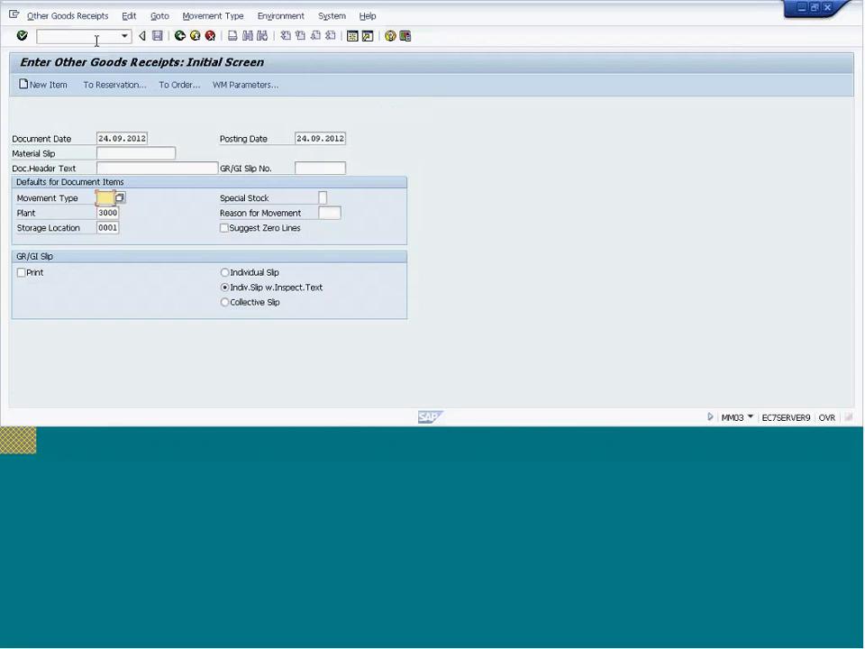
{"action": "left_click", "coordinate": [109, 213]}
{"action": "key", "text": "Return"}
Step: Enter material RAWMAT010 with quantity 10 and valuation type GRADE B, and post the goods receipt
{"action": "left_click", "coordinate": [112, 181]}
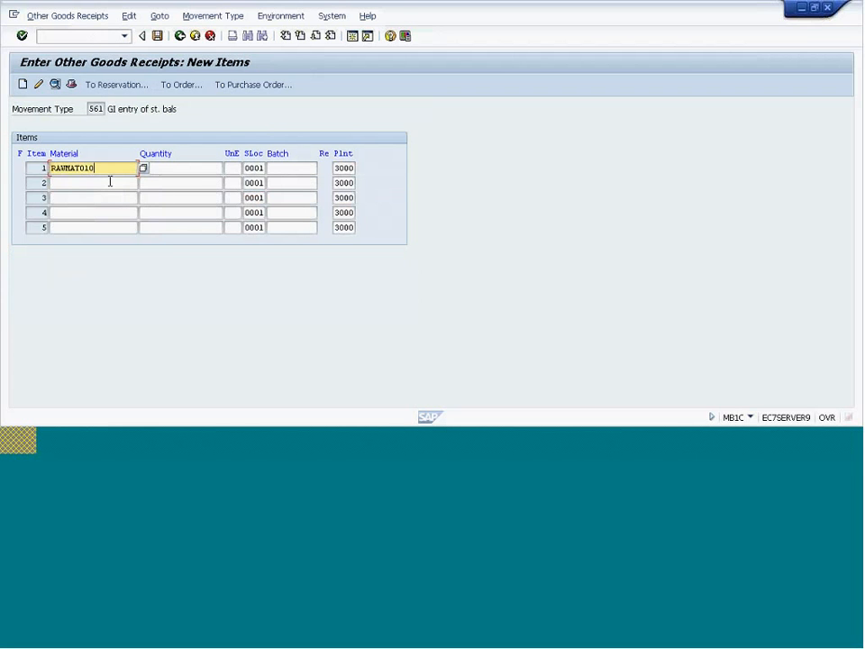
{"action": "left_click", "coordinate": [199, 168]}
{"action": "type", "text": "1"}
{"action": "left_click", "coordinate": [199, 180]}
{"action": "key", "text": "Return"}
{"action": "double_click", "coordinate": [126, 236]}
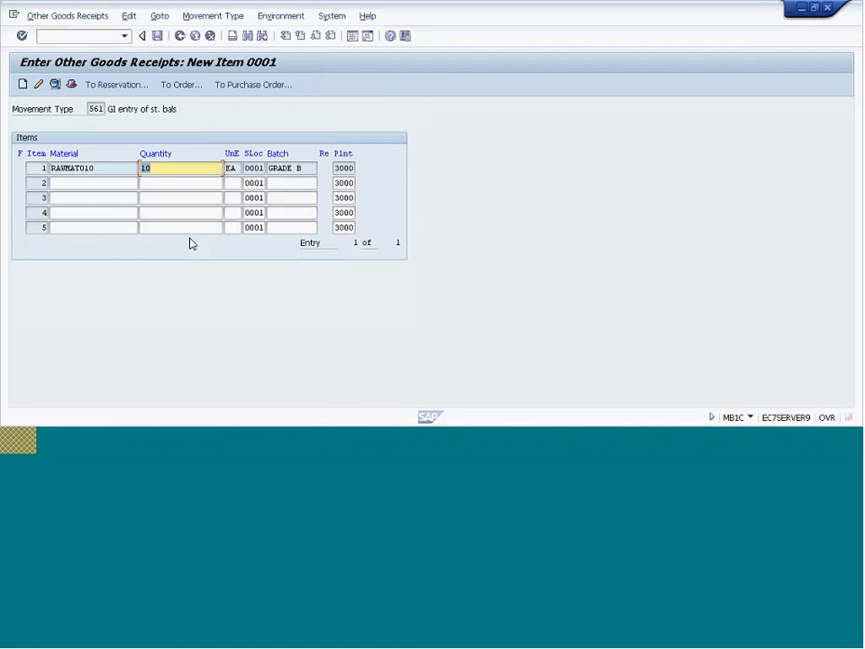
{"action": "left_click", "coordinate": [158, 37]}
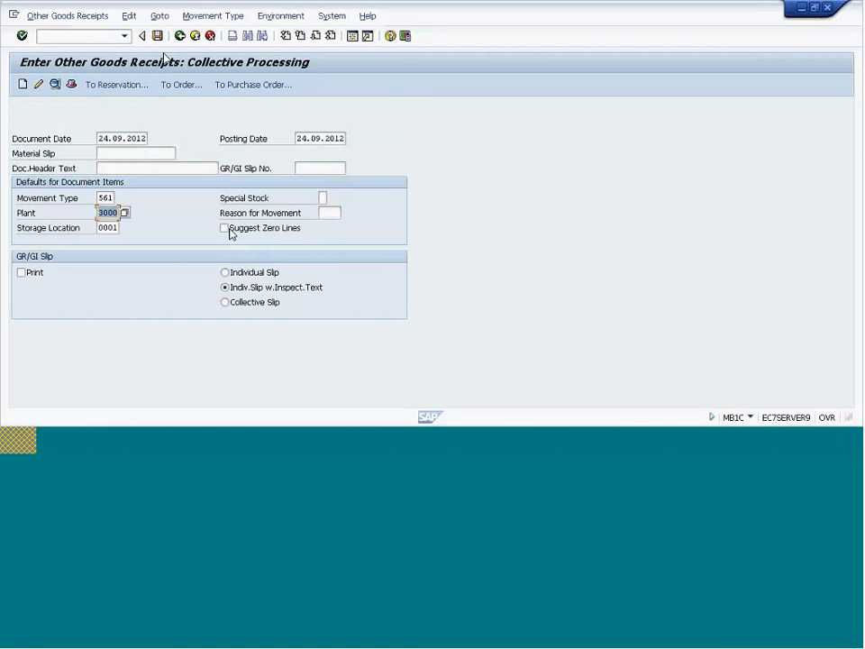
Step: Return to transaction MM03 and display the Accounting 1 view of RAWMAT010 for plant 3000
{"action": "left_click", "coordinate": [81, 36]}
{"action": "type", "text": "/nm"}
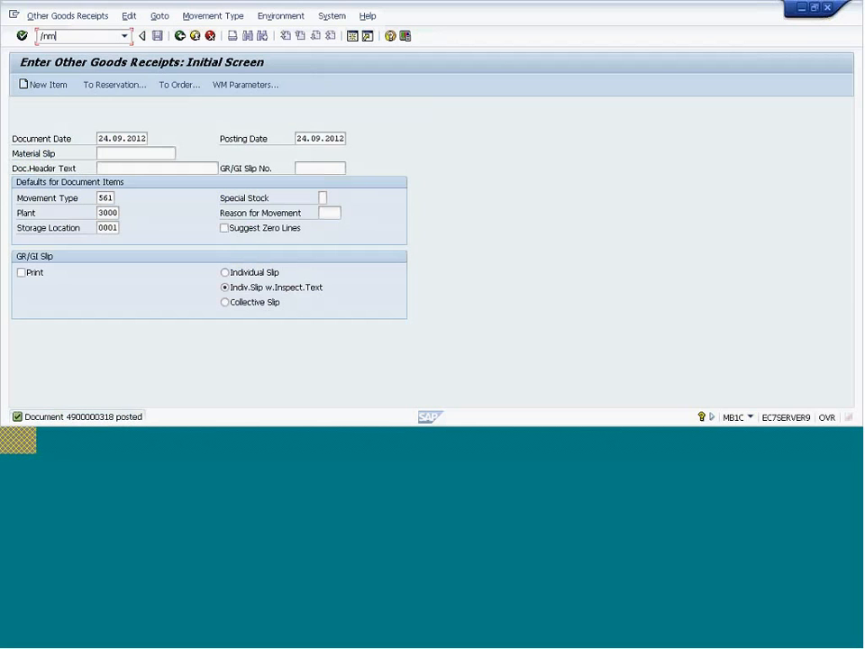
{"action": "type", "text": "m03"}
{"action": "key", "text": "Return"}
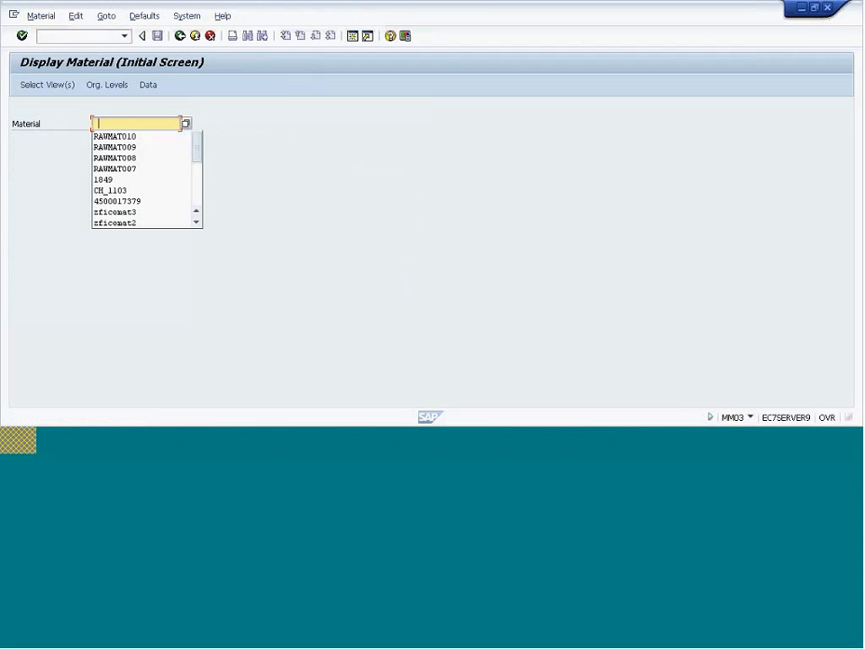
{"action": "left_click", "coordinate": [112, 137]}
{"action": "key", "text": "Return"}
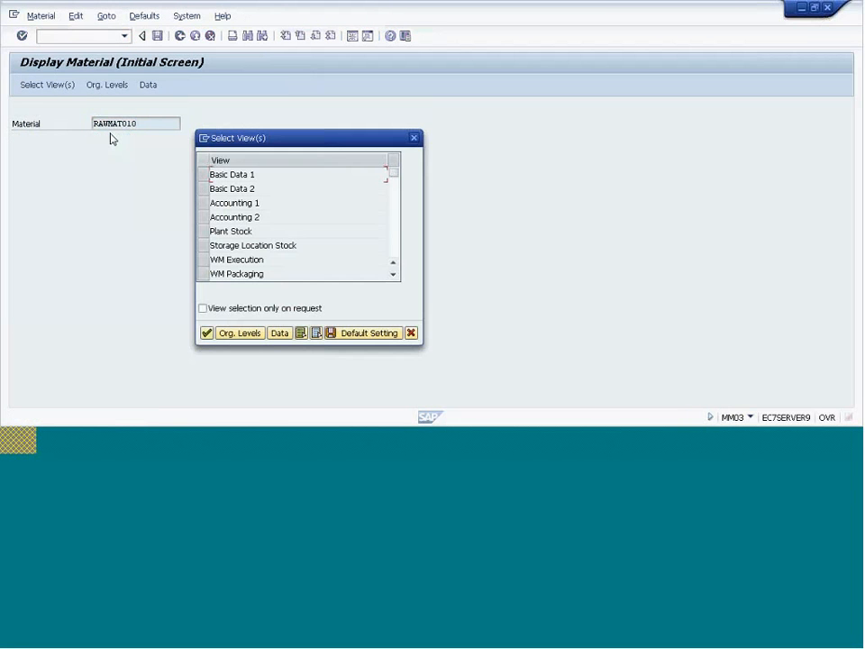
{"action": "left_click", "coordinate": [205, 204]}
{"action": "key", "text": "Return"}
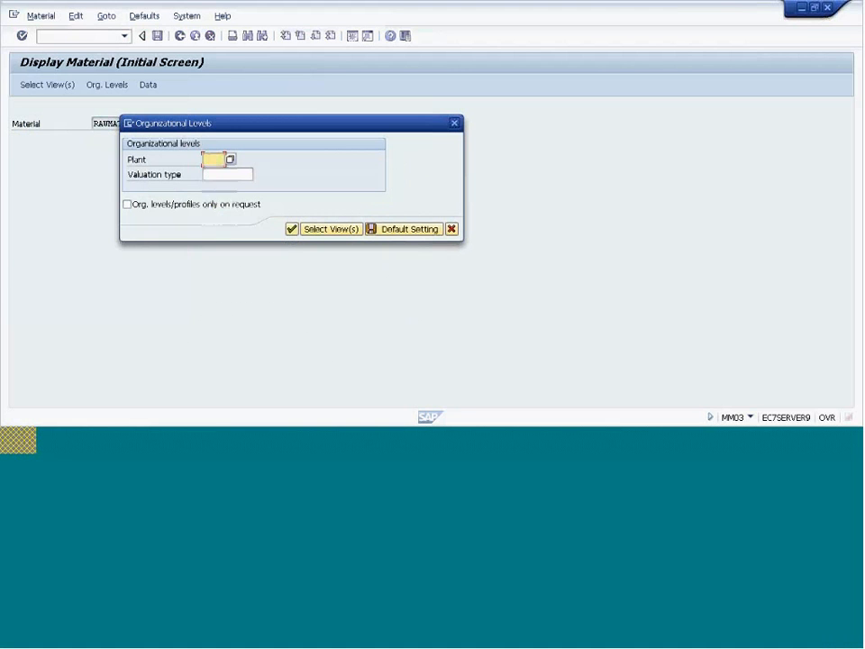
{"action": "left_click", "coordinate": [219, 173]}
{"action": "key", "text": "Return"}
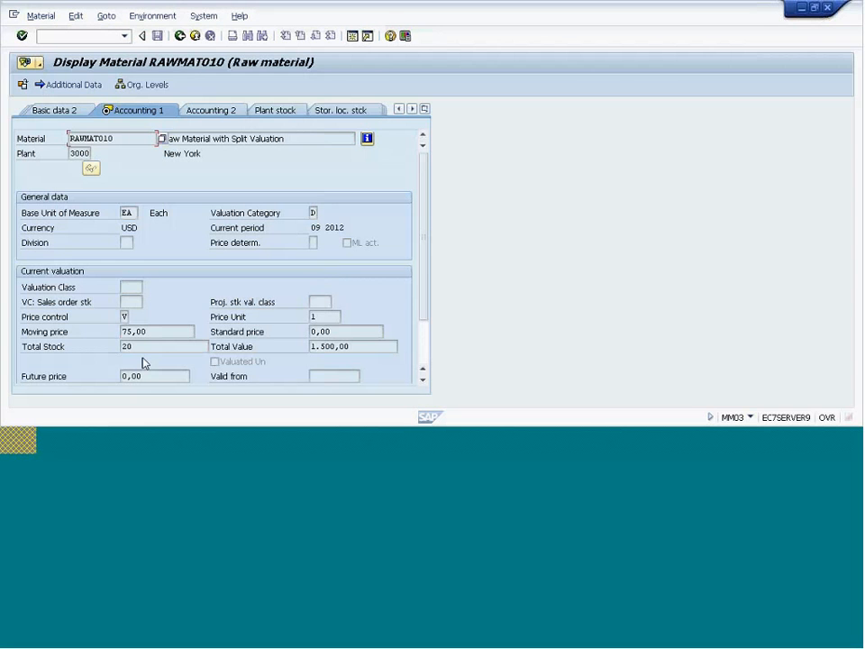
Step: Check the total stock, total value and moving price of RAWMAT010 across both valuation types
{"action": "left_click_drag", "start_coordinate": [149, 347], "coordinate": [105, 351]}
{"action": "left_click_drag", "start_coordinate": [354, 348], "coordinate": [311, 348]}
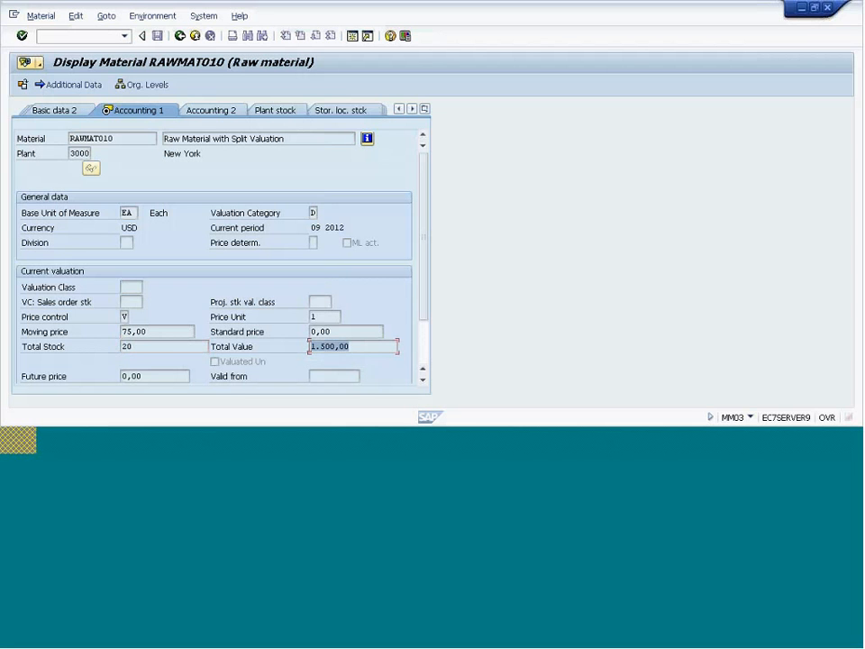
{"action": "left_click_drag", "start_coordinate": [163, 333], "coordinate": [122, 331]}
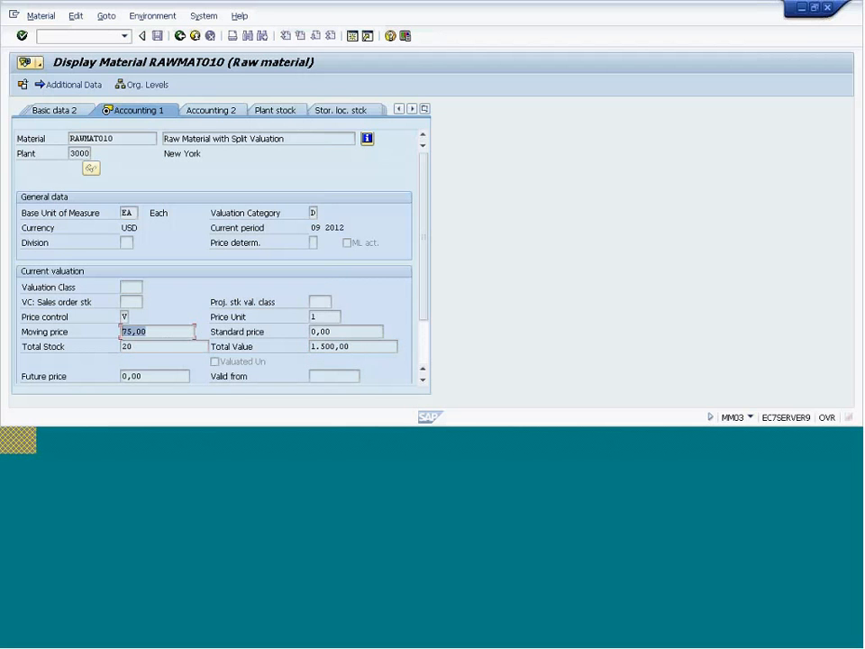
Step: Switch the Accounting 1 view to valuation type GRADE B in plant 3000 and check its total stock
{"action": "left_click", "coordinate": [141, 84]}
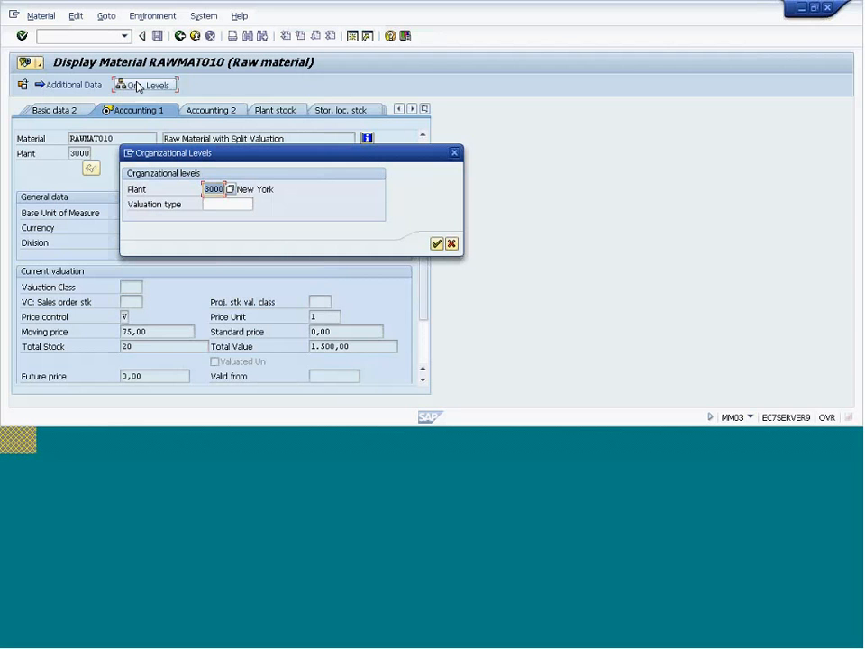
{"action": "left_click", "coordinate": [229, 205]}
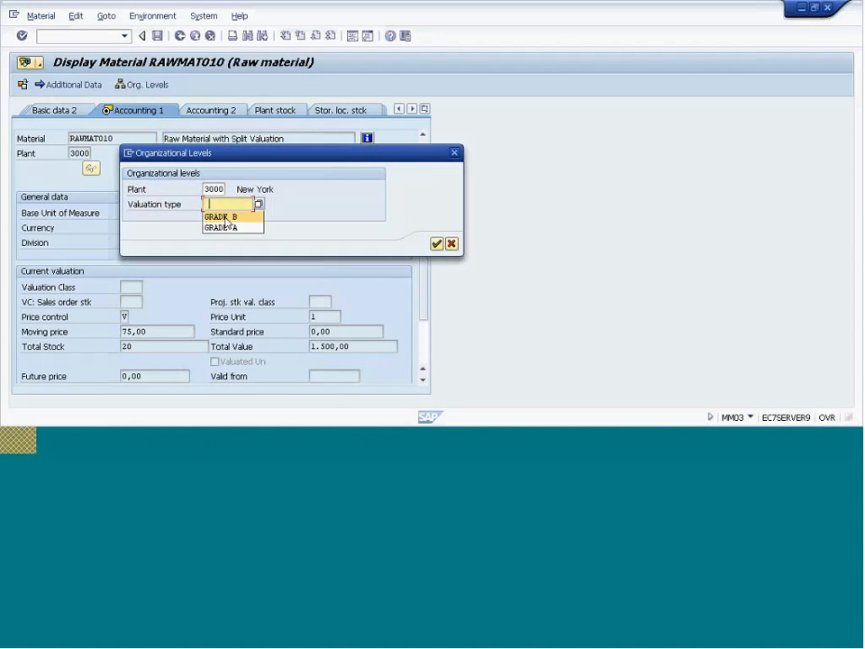
{"action": "left_click", "coordinate": [223, 223]}
{"action": "left_click", "coordinate": [436, 243]}
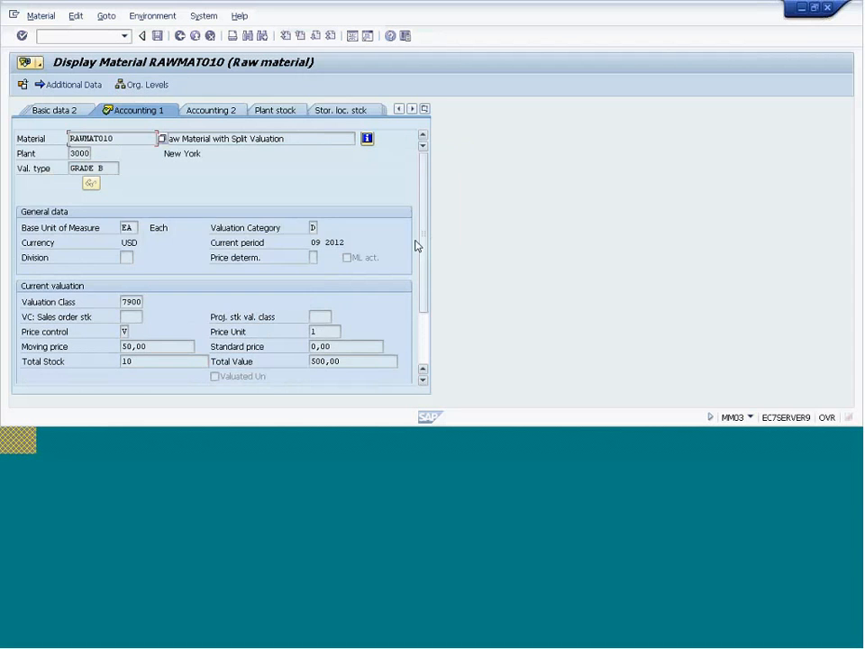
{"action": "left_click_drag", "start_coordinate": [136, 361], "coordinate": [100, 356]}
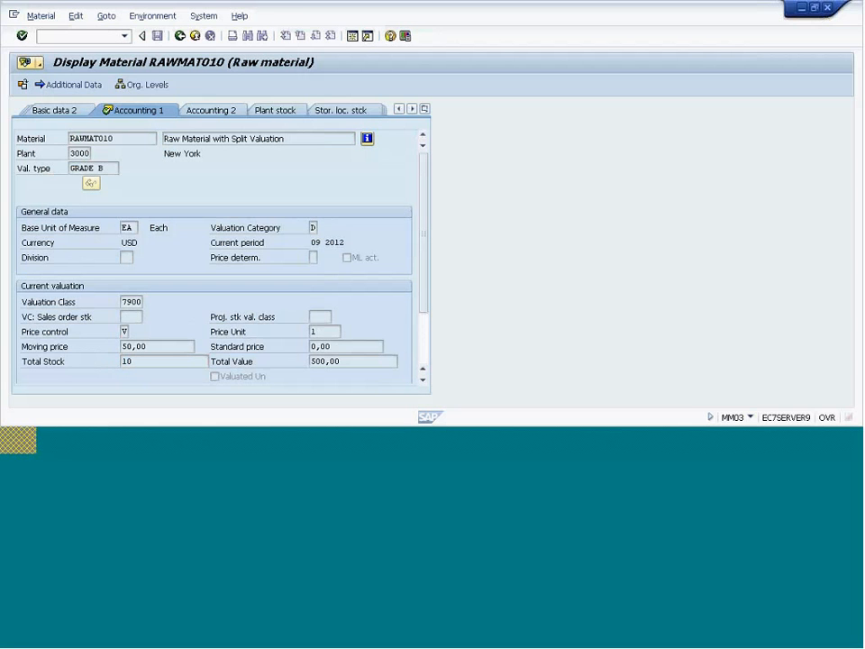
Step: Switch the Accounting 1 view to valuation type GRADE A and review its current valuation data
{"action": "left_click", "coordinate": [143, 85]}
{"action": "left_click_drag", "start_coordinate": [241, 205], "coordinate": [191, 208]}
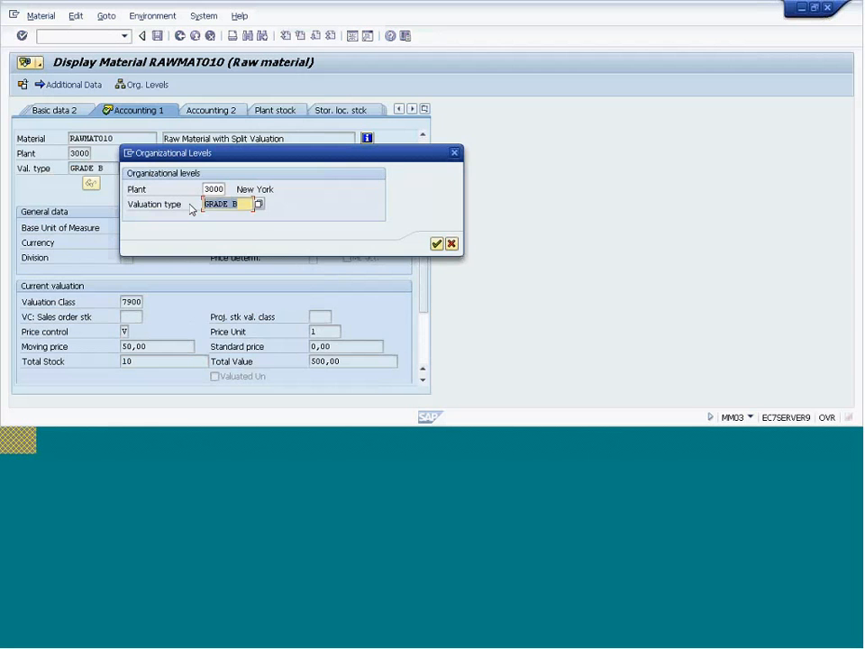
{"action": "left_click", "coordinate": [258, 204]}
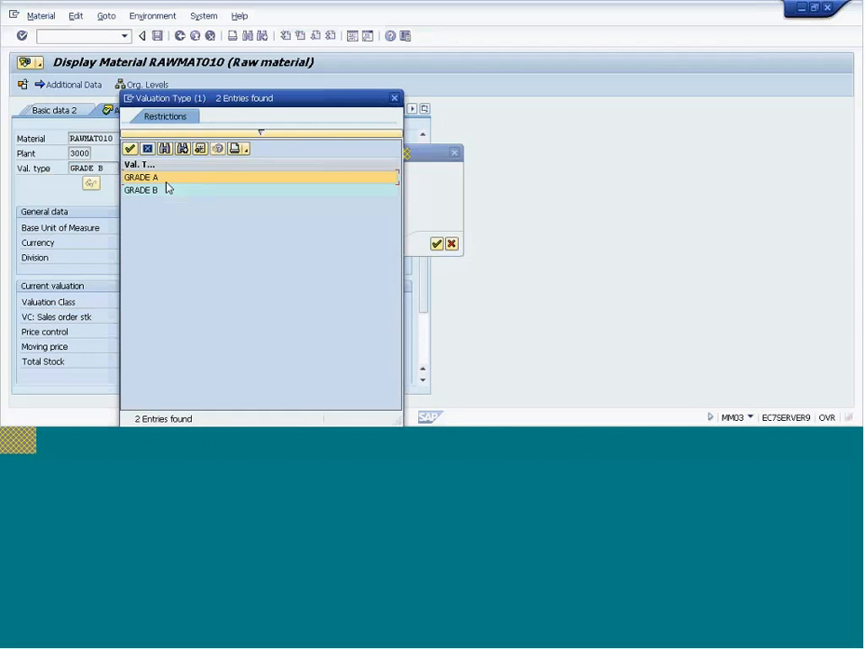
{"action": "double_click", "coordinate": [166, 182]}
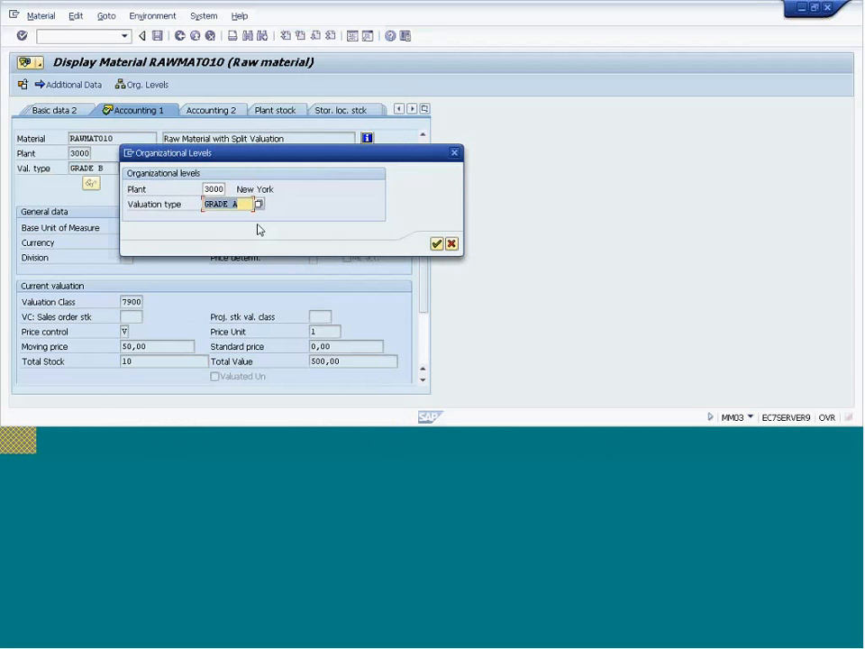
{"action": "left_click", "coordinate": [436, 244]}
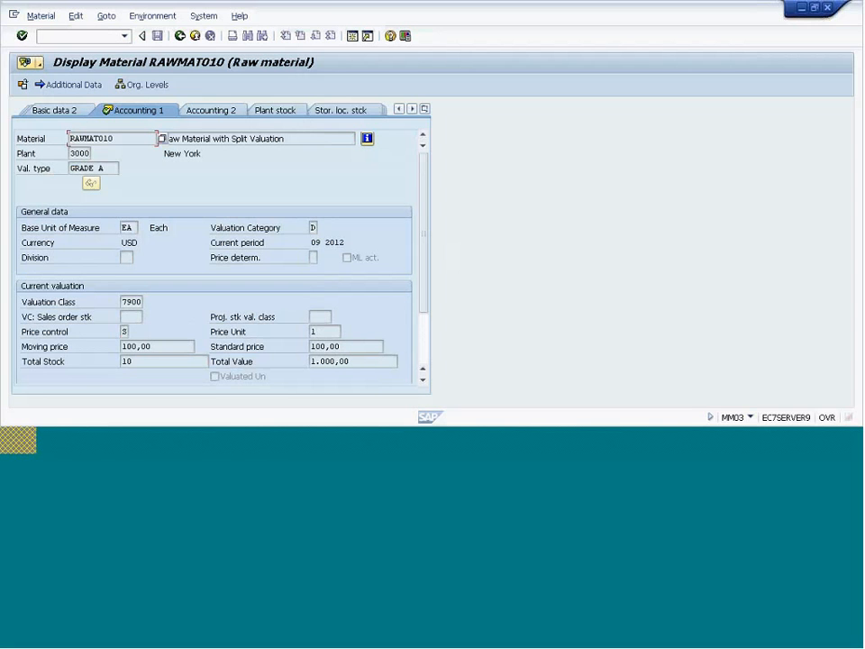
{"action": "left_click", "coordinate": [91, 185]}
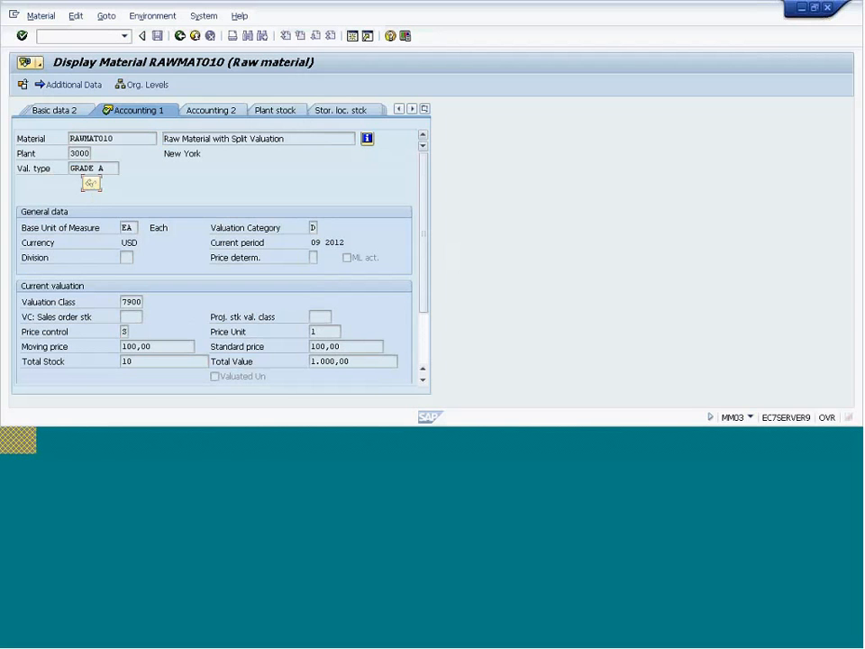
{"action": "left_click", "coordinate": [423, 382]}
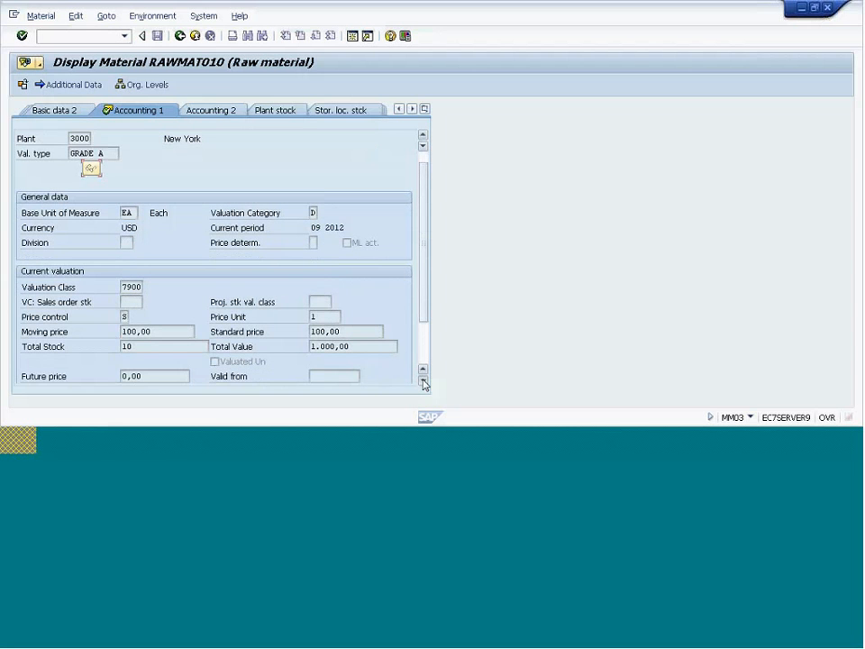
{"action": "left_click", "coordinate": [423, 382]}
{"action": "left_click", "coordinate": [423, 382]}
{"action": "left_click", "coordinate": [423, 382]}
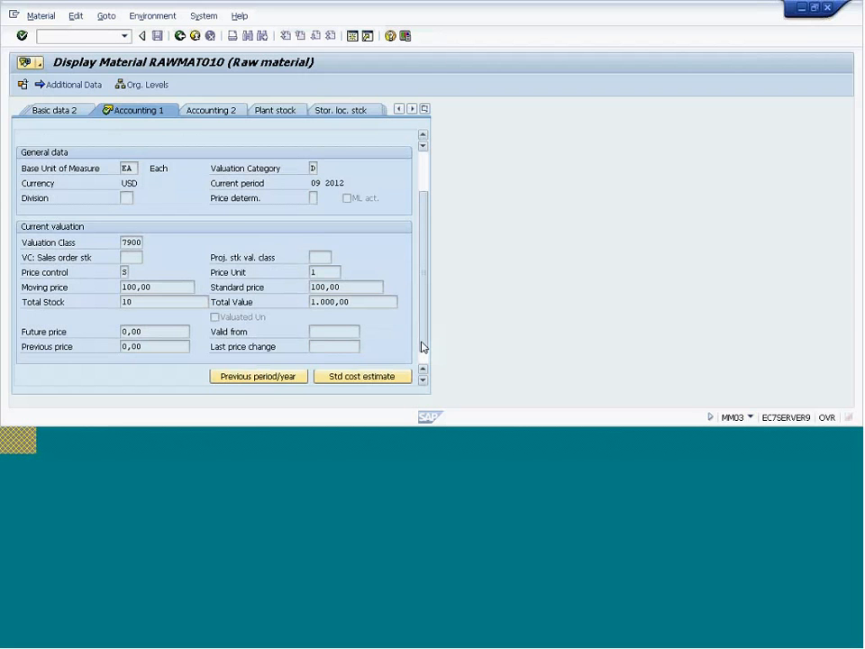
{"action": "left_click_drag", "start_coordinate": [423, 346], "coordinate": [425, 327]}
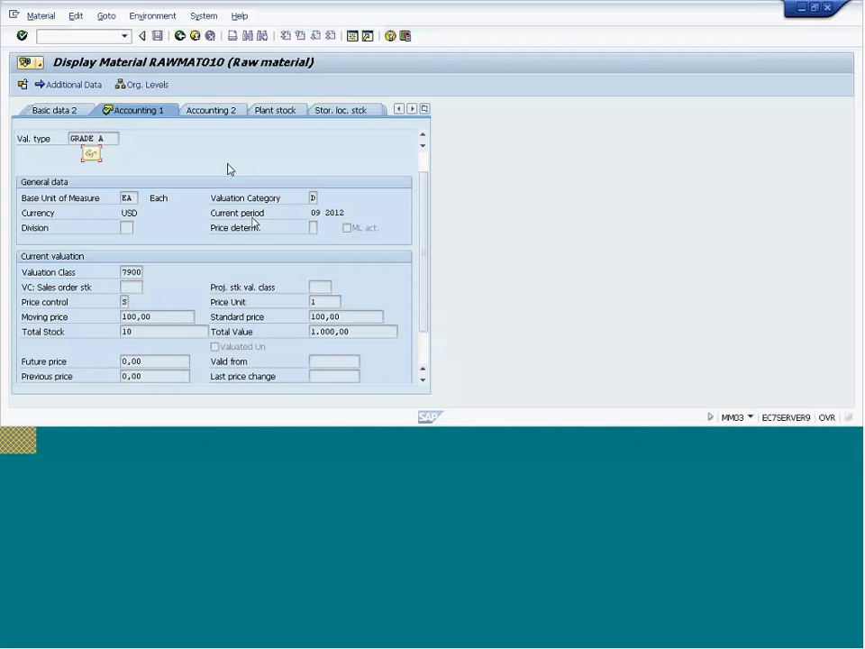
{"action": "left_click", "coordinate": [73, 39]}
{"action": "type", "text": "/nmb1c"}
{"action": "key", "text": "Return"}
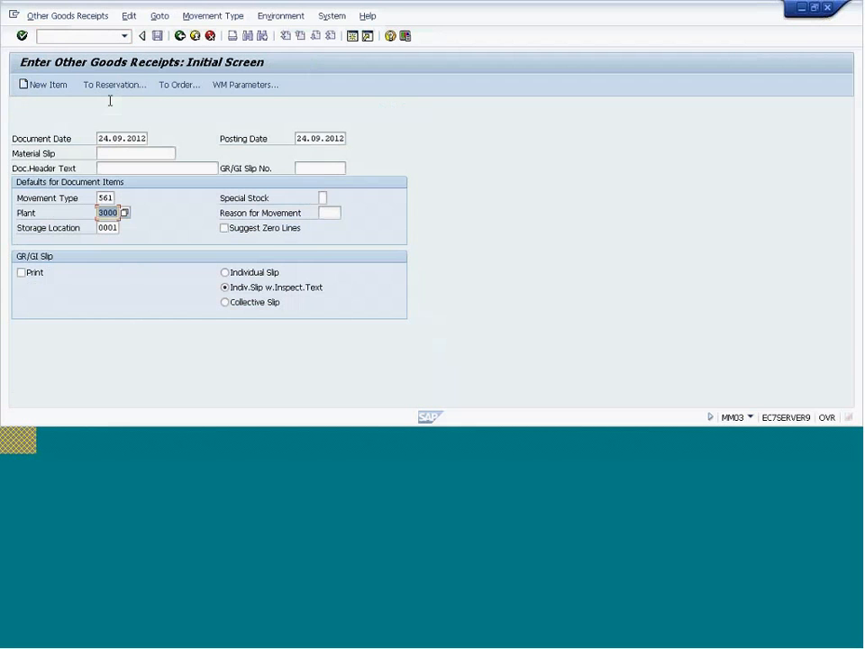
Step: Start a goods issue in transaction MB1A with movement type 201 for plant 3000, storage location 0001
{"action": "left_click", "coordinate": [90, 36]}
{"action": "type", "text": "/n"}
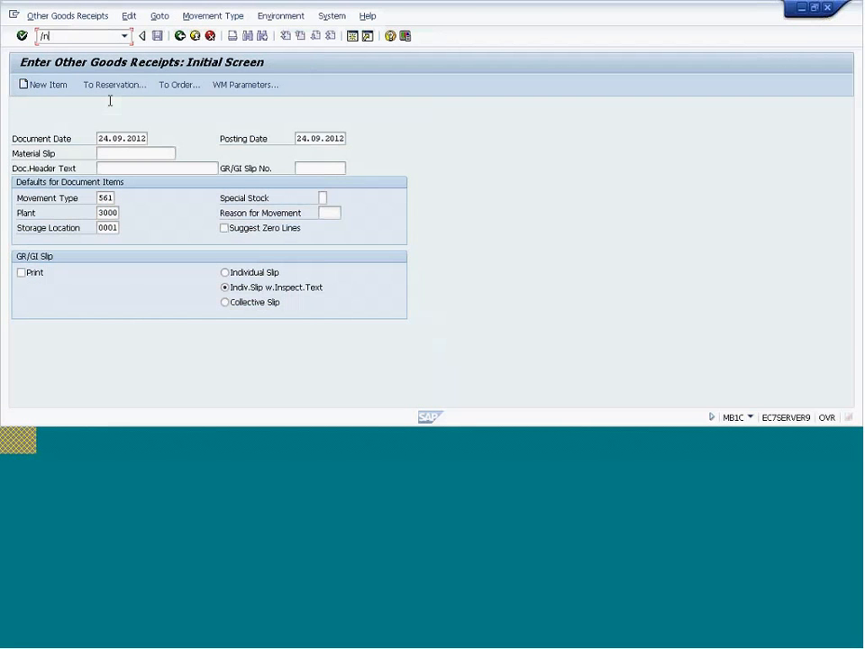
{"action": "type", "text": "mb1a"}
{"action": "key", "text": "Return"}
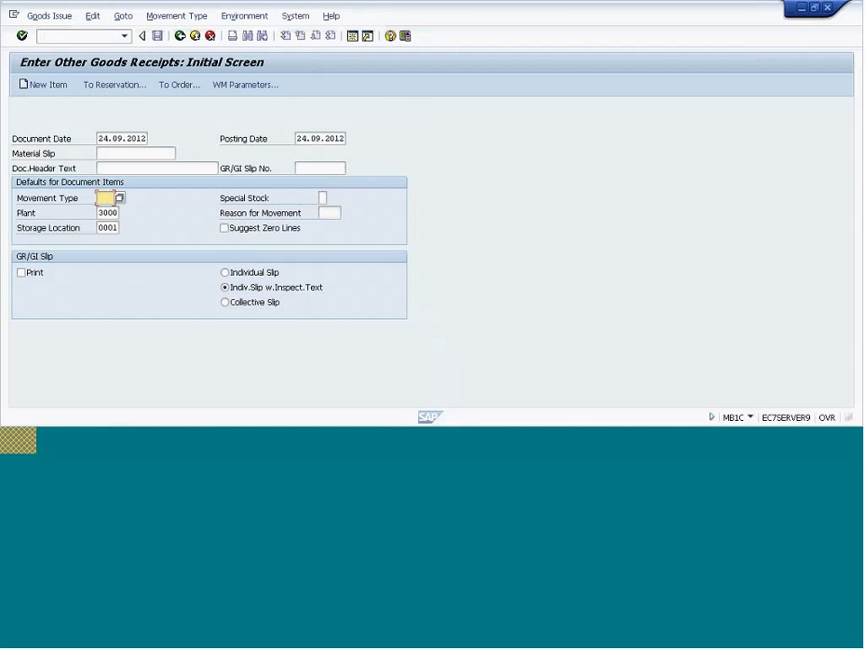
{"action": "type", "text": "201"}
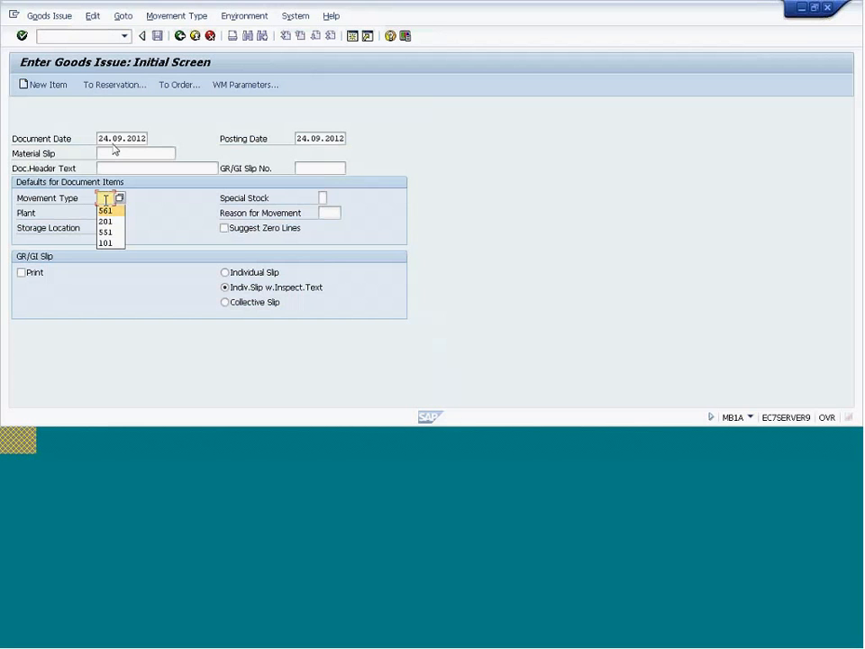
{"action": "key", "text": "Return"}
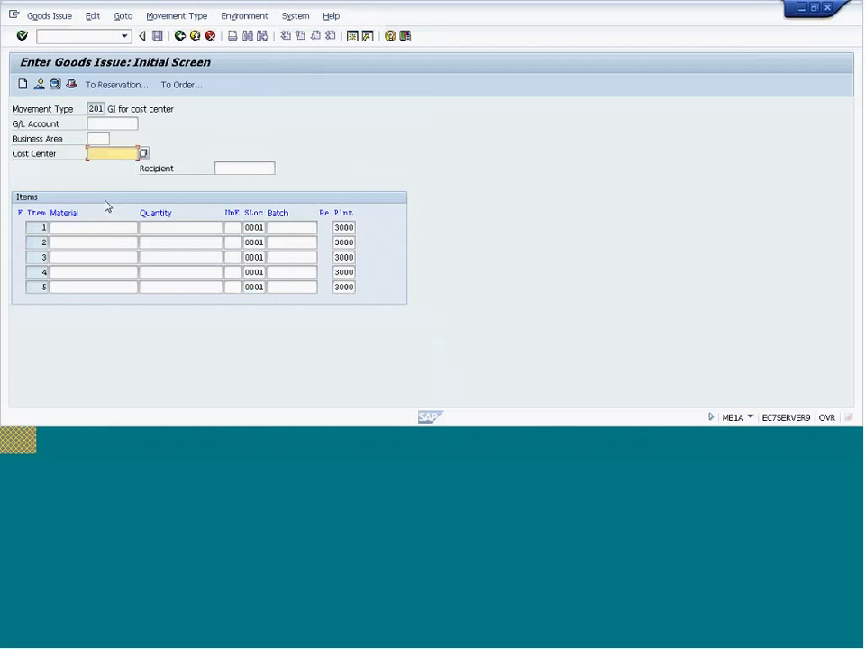
Step: Enter cost center 328 and an item for material RAWMAT010 with quantity 10
{"action": "left_click", "coordinate": [103, 167]}
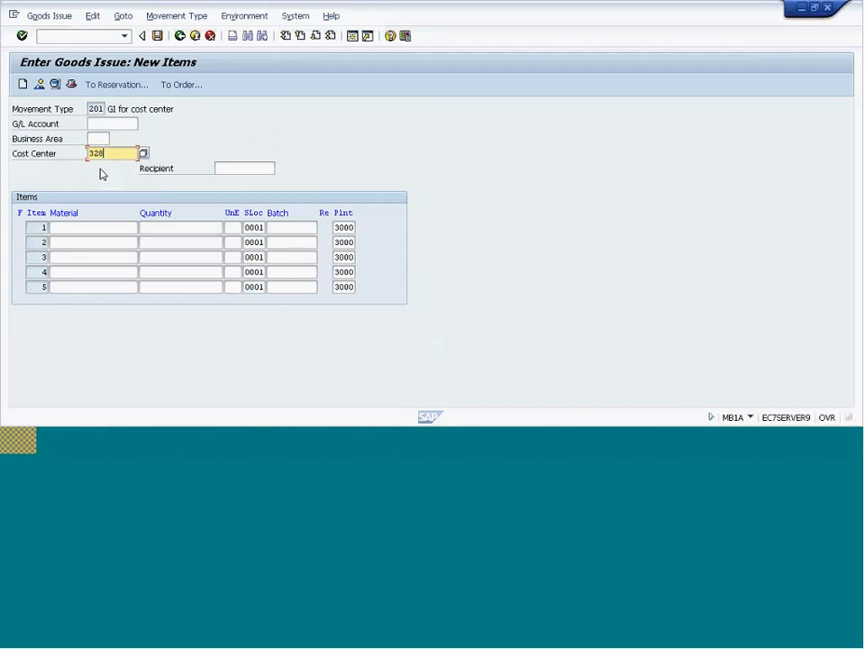
{"action": "left_click", "coordinate": [82, 227]}
{"action": "left_click", "coordinate": [82, 240]}
{"action": "left_click", "coordinate": [190, 228]}
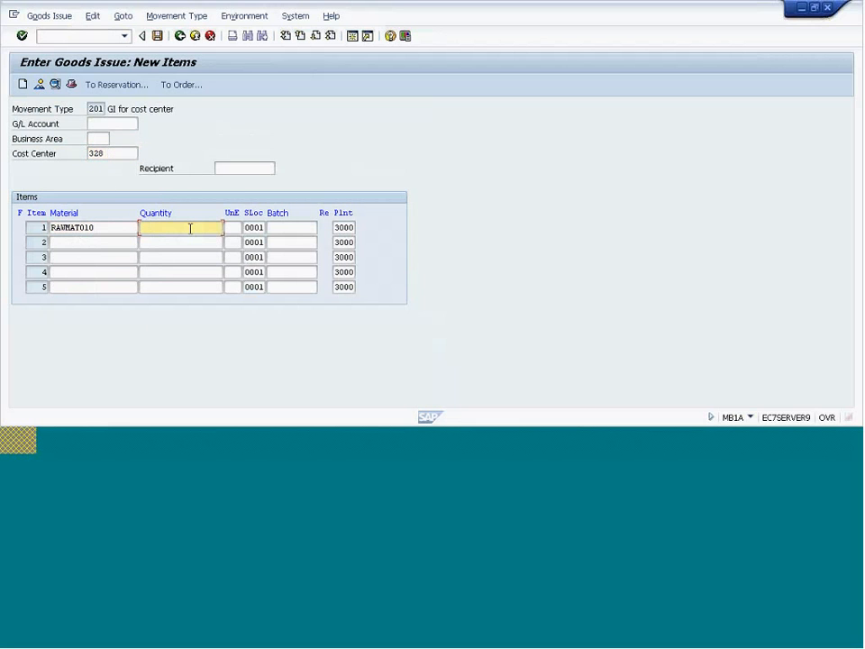
{"action": "key", "text": "Return"}
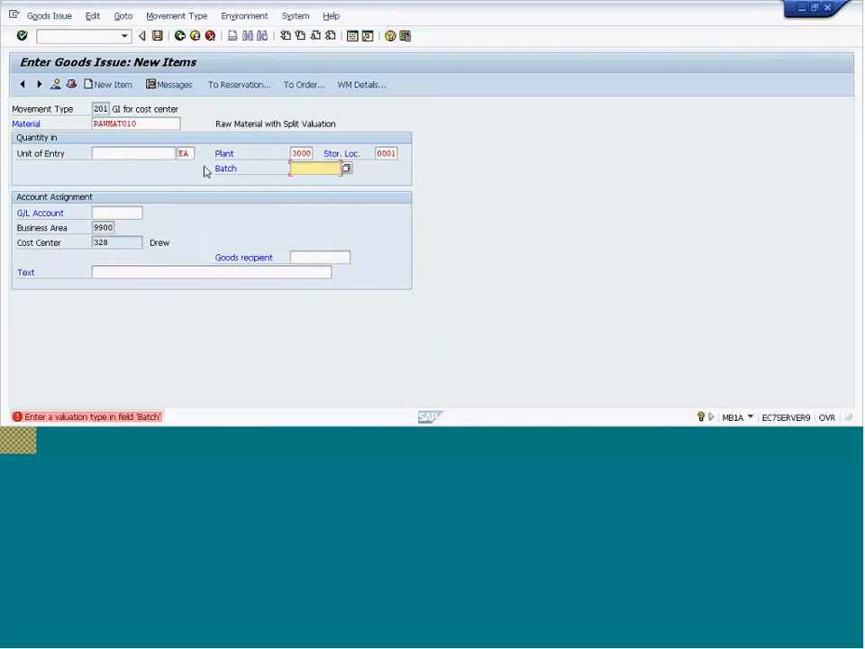
{"action": "left_click", "coordinate": [129, 152]}
{"action": "type", "text": "10"}
{"action": "key", "text": "Return"}
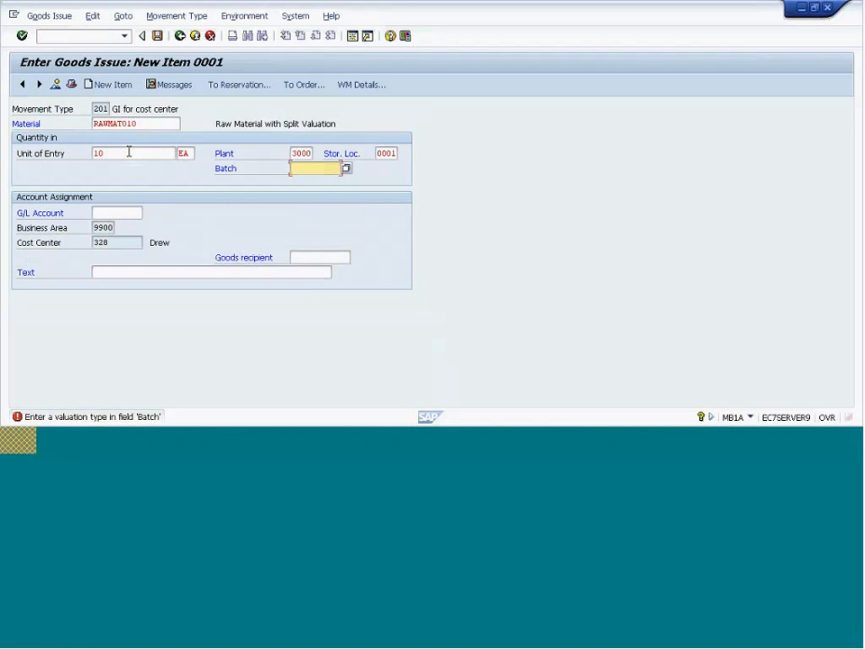
Step: Search for RAWMAT010 batches in plant 3000 and leave the goods issue without posting
{"action": "key", "text": "F4"}
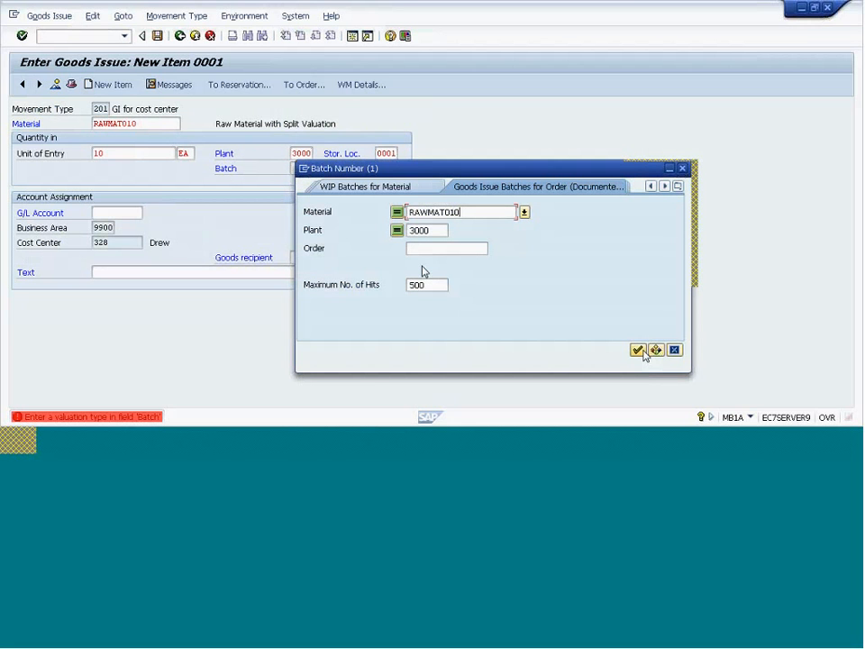
{"action": "left_click", "coordinate": [638, 351]}
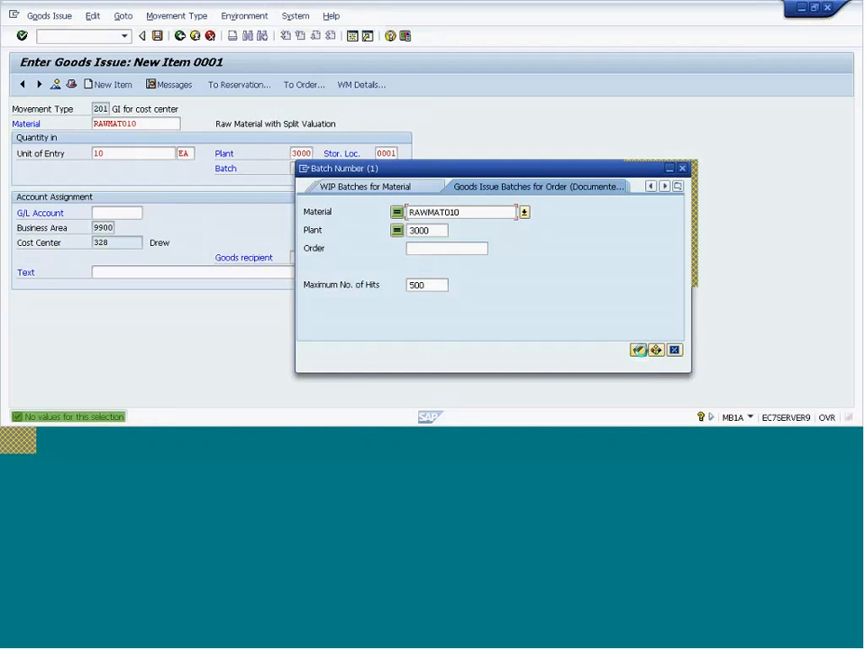
{"action": "left_click_drag", "start_coordinate": [541, 169], "coordinate": [240, 187]}
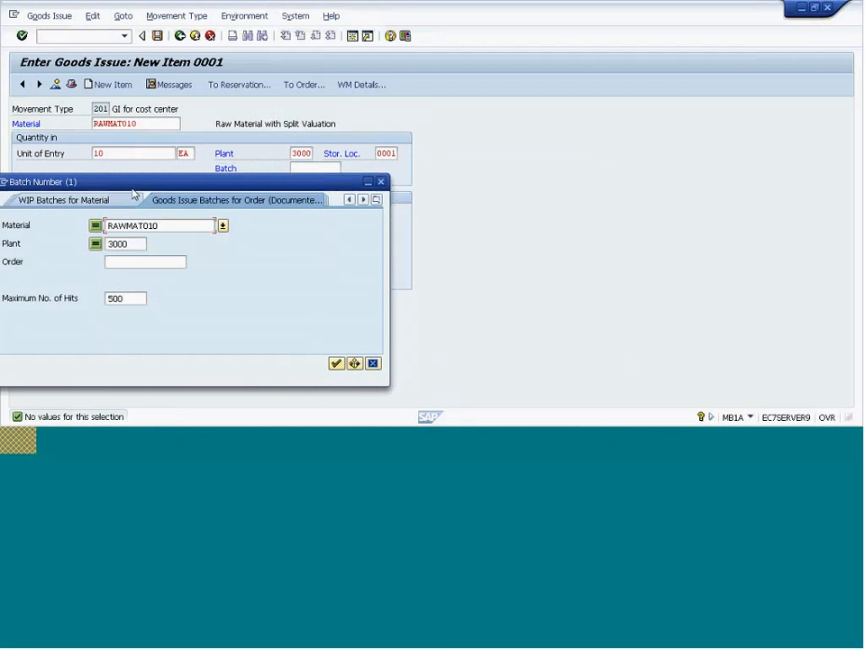
{"action": "left_click", "coordinate": [374, 360]}
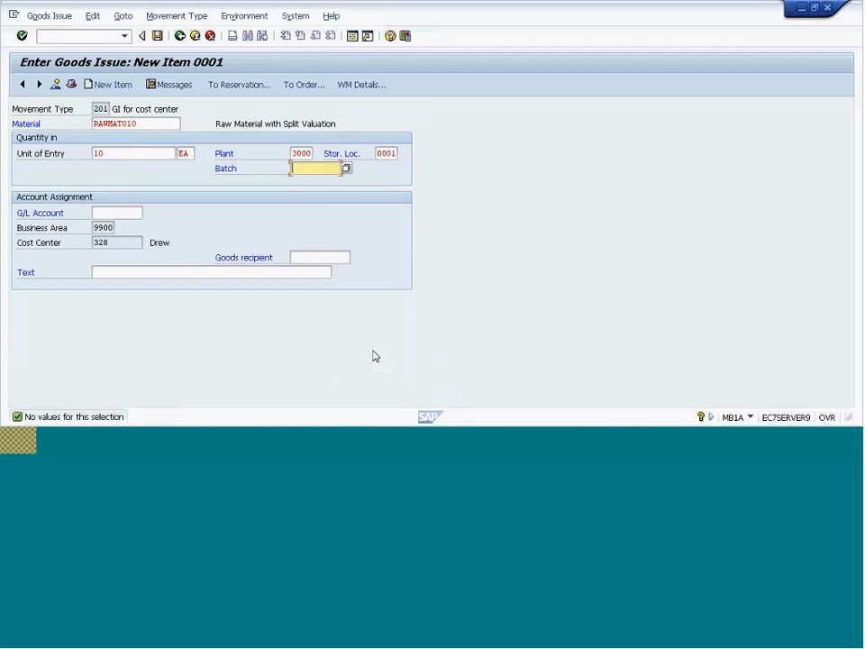
{"action": "left_click", "coordinate": [209, 36]}
{"action": "left_click", "coordinate": [208, 37]}
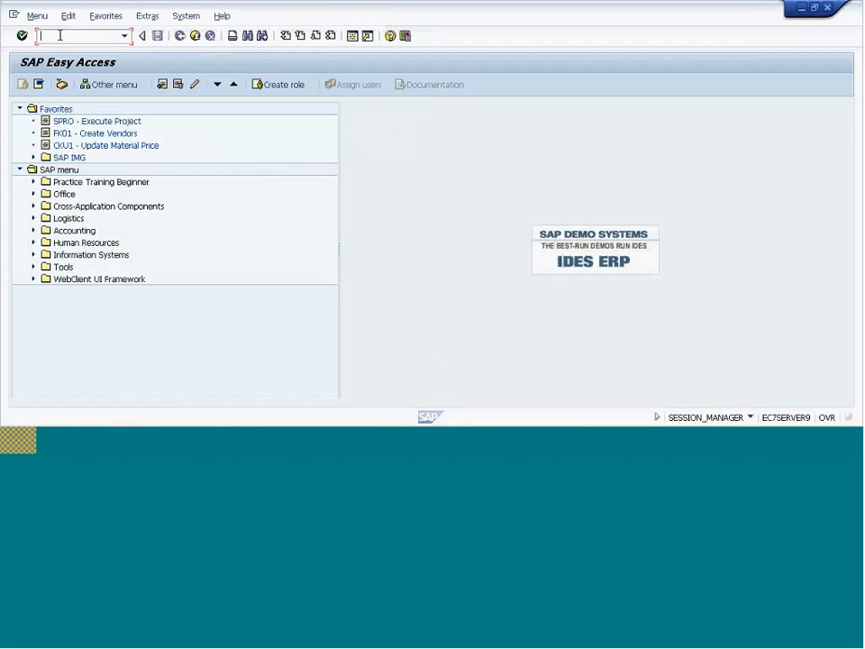
Step: Restart the movement type 201 goods issue in MB1A for cost center 328 with item RAWMAT010, quantity 10
{"action": "type", "text": "/nmb1a"}
{"action": "key", "text": "Return"}
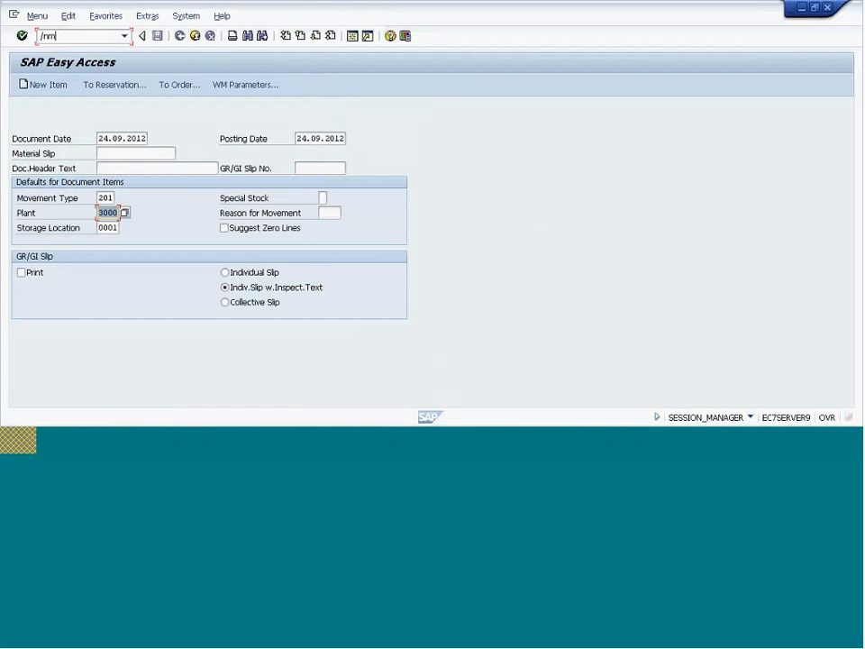
{"action": "key", "text": "Return"}
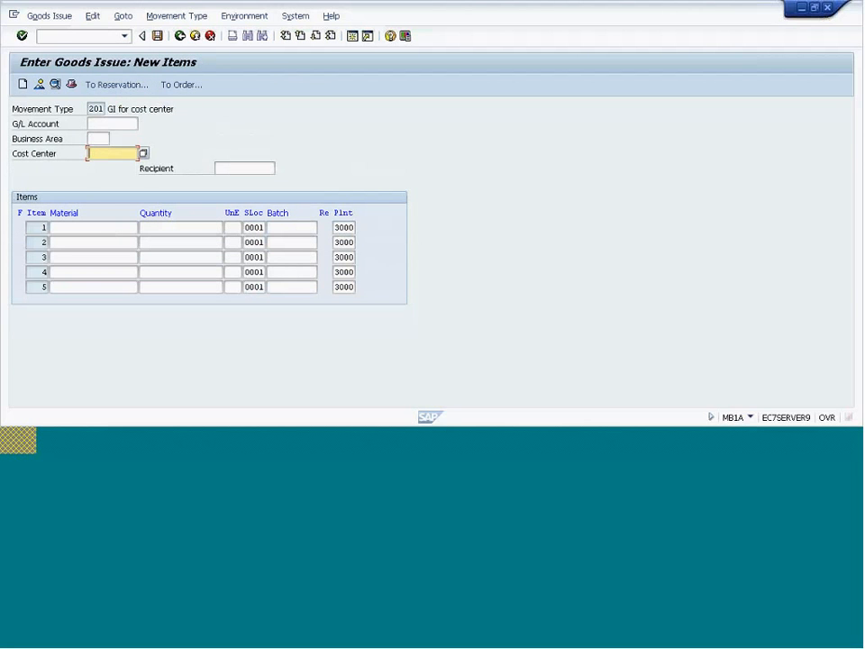
{"action": "type", "text": "328"}
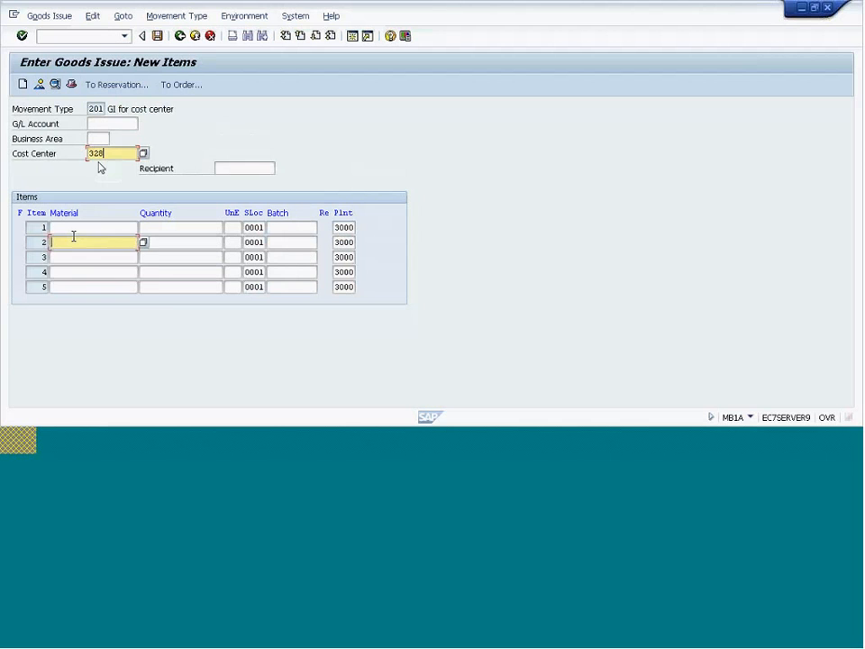
{"action": "left_click", "coordinate": [73, 228]}
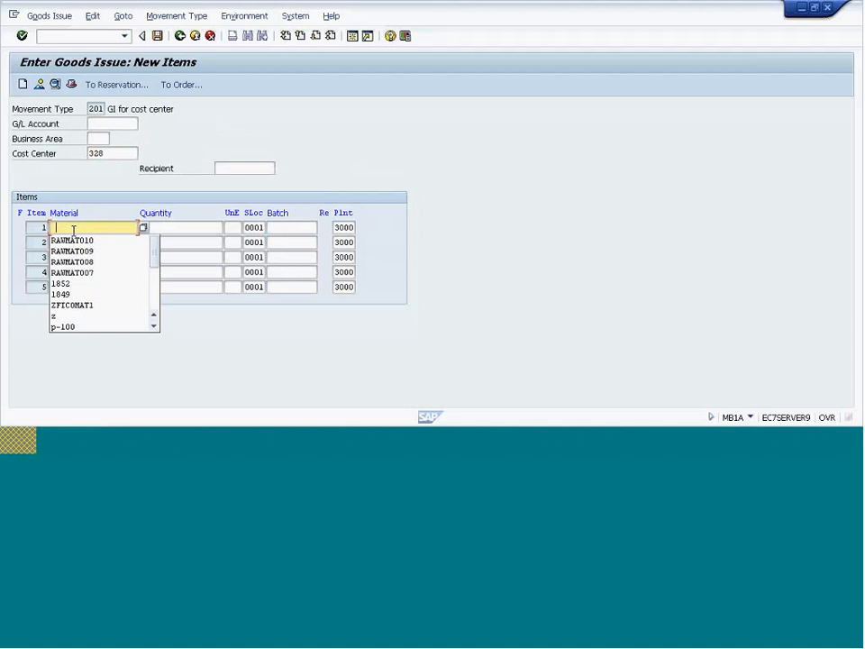
{"action": "left_click", "coordinate": [73, 240]}
{"action": "left_click", "coordinate": [166, 228]}
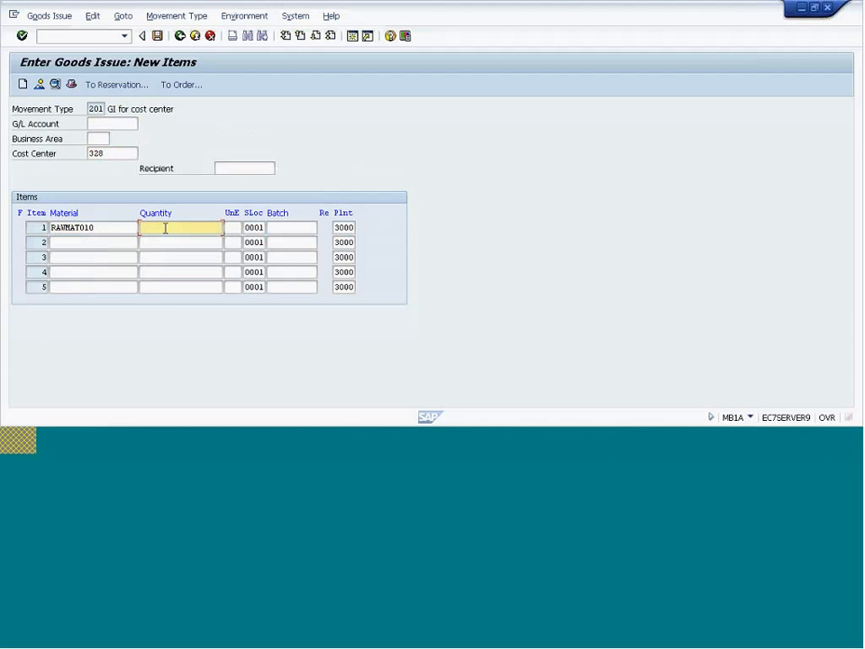
{"action": "type", "text": "10"}
{"action": "left_click", "coordinate": [292, 230]}
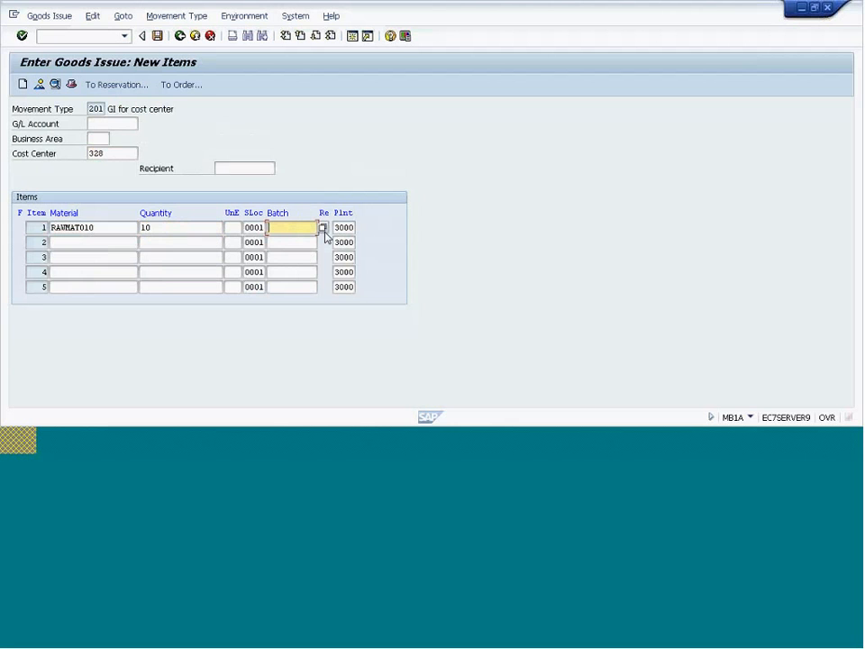
{"action": "left_click", "coordinate": [323, 227]}
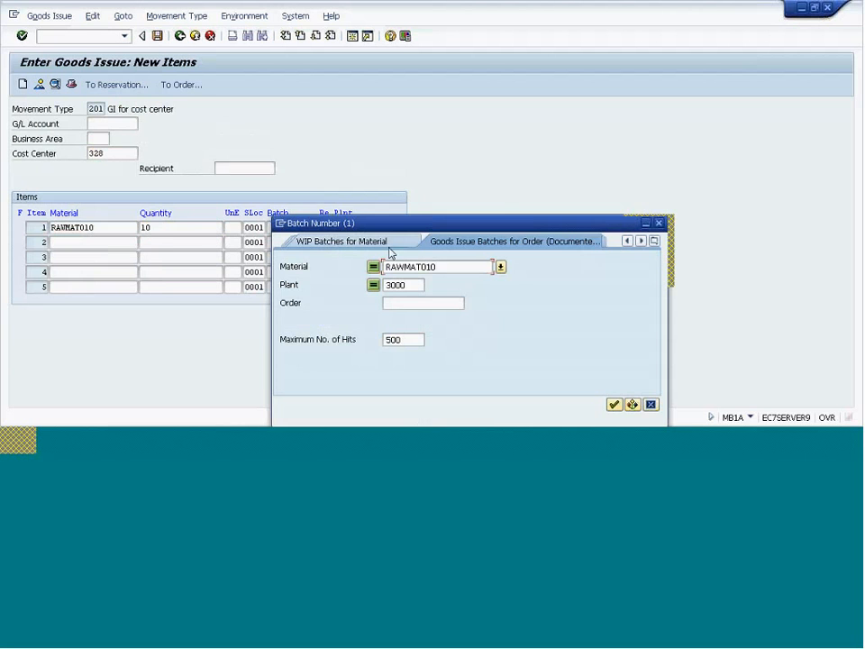
{"action": "left_click_drag", "start_coordinate": [387, 223], "coordinate": [211, 213]}
{"action": "left_click", "coordinate": [482, 216]}
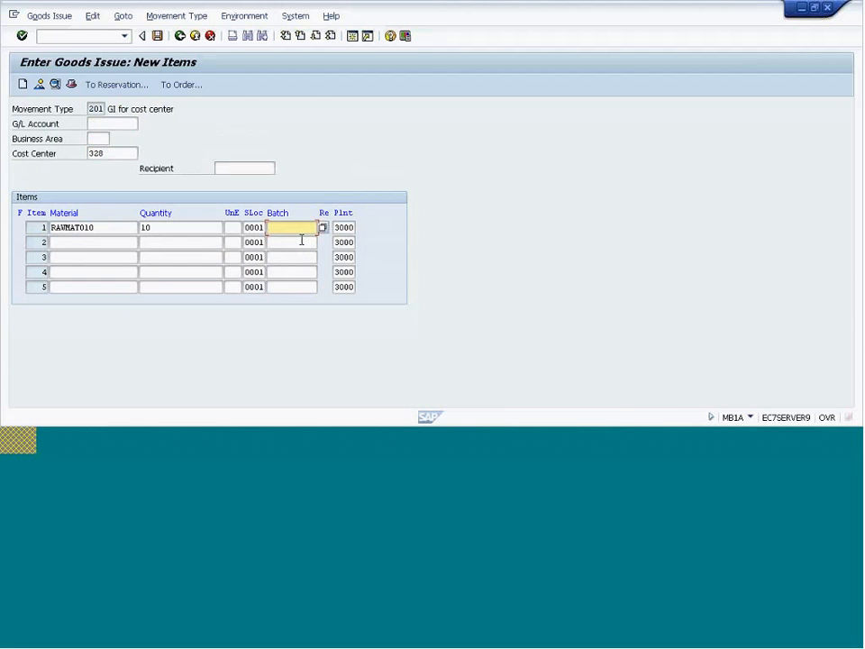
Step: Confirm the item to open its details and search for RAWMAT010 batches in plant 3000
{"action": "key", "text": "Return"}
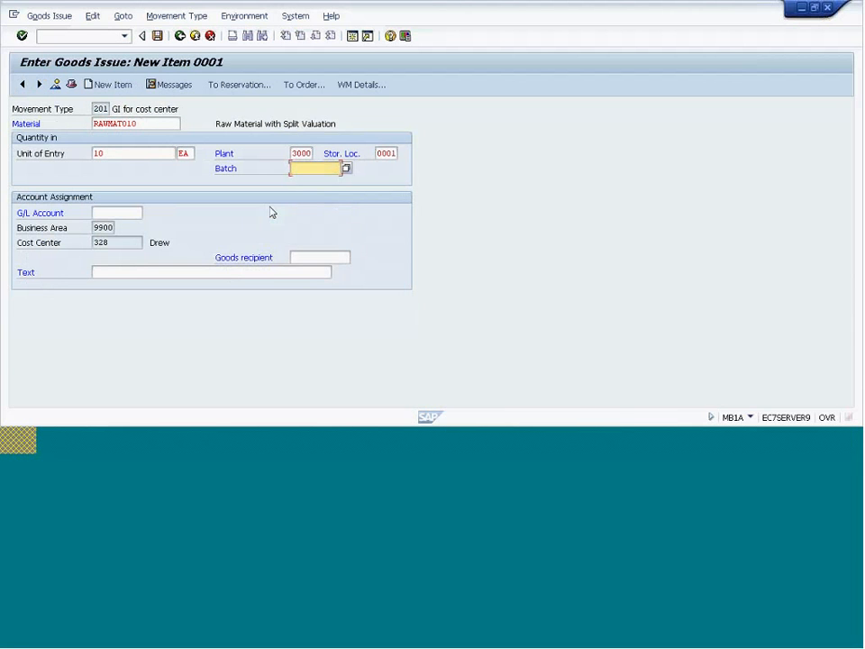
{"action": "key", "text": "Return"}
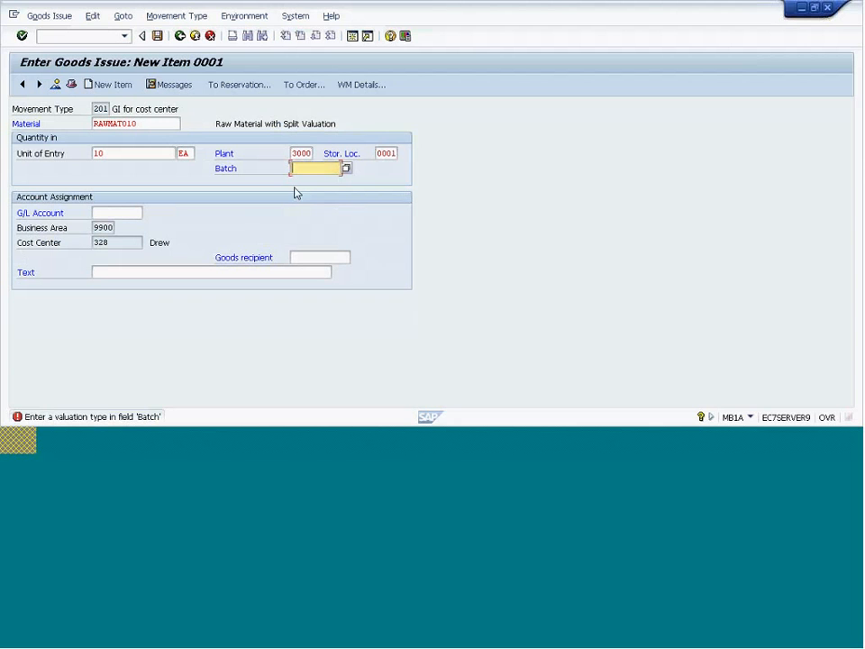
{"action": "left_click", "coordinate": [345, 168]}
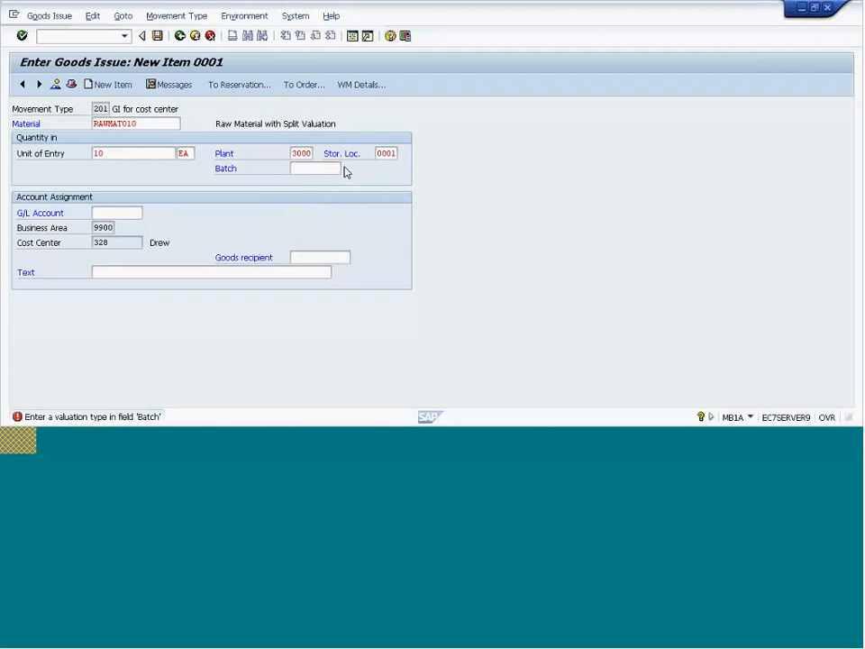
{"action": "left_click_drag", "start_coordinate": [415, 168], "coordinate": [135, 170]}
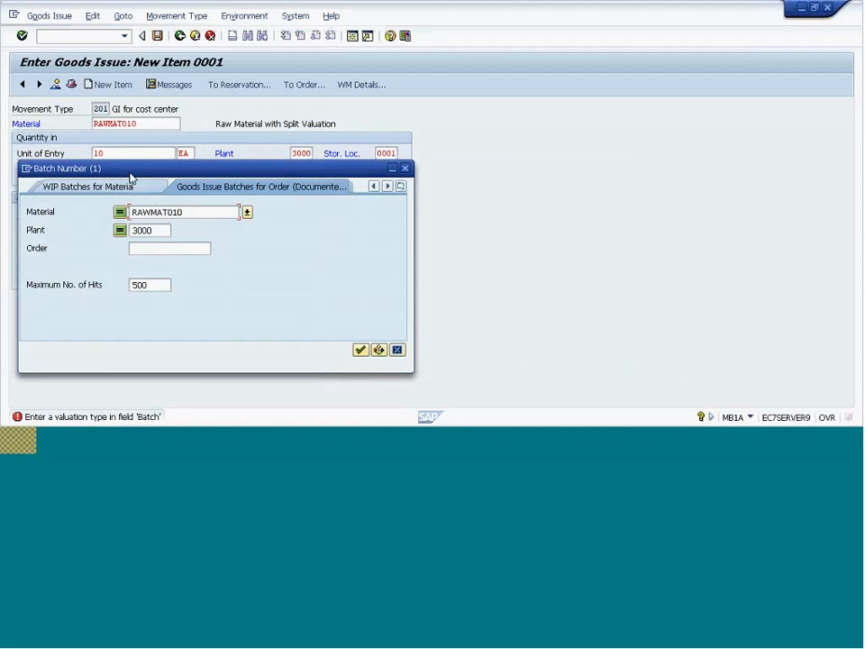
{"action": "left_click", "coordinate": [361, 351]}
{"action": "left_click", "coordinate": [240, 212]}
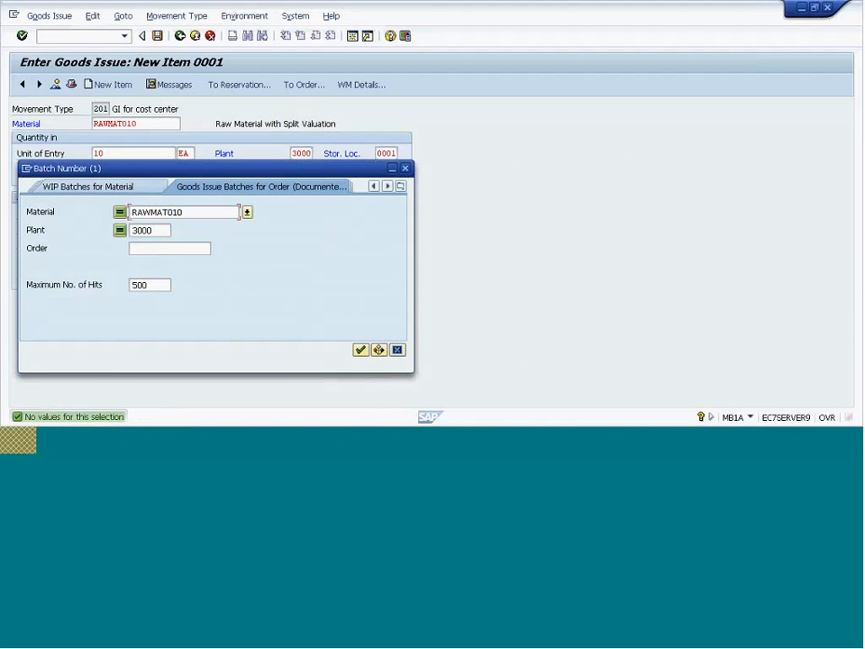
{"action": "left_click", "coordinate": [396, 349]}
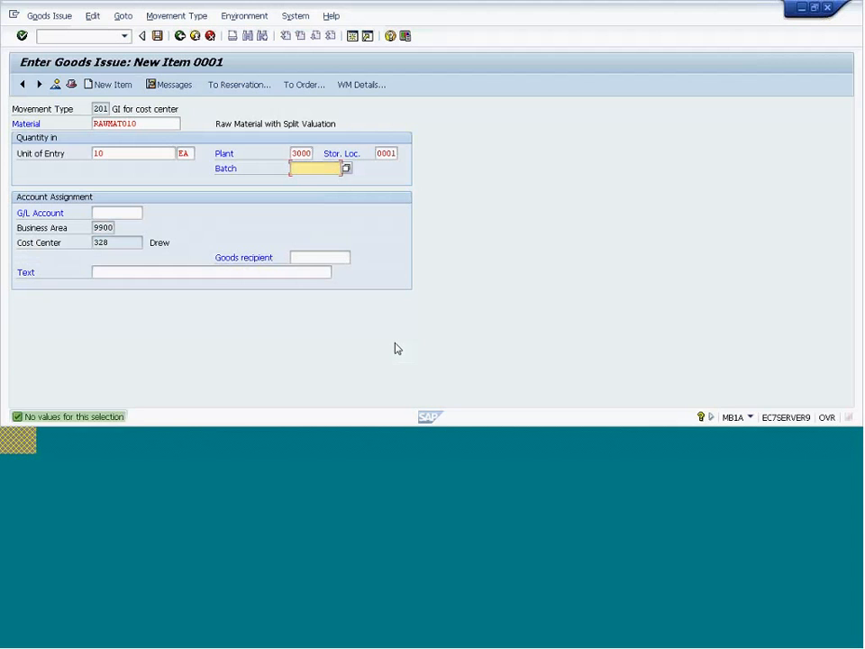
Step: Open a new session, start transaction MM03 for RAWMAT010 and select the Accounting 1 view
{"action": "left_click", "coordinate": [351, 41]}
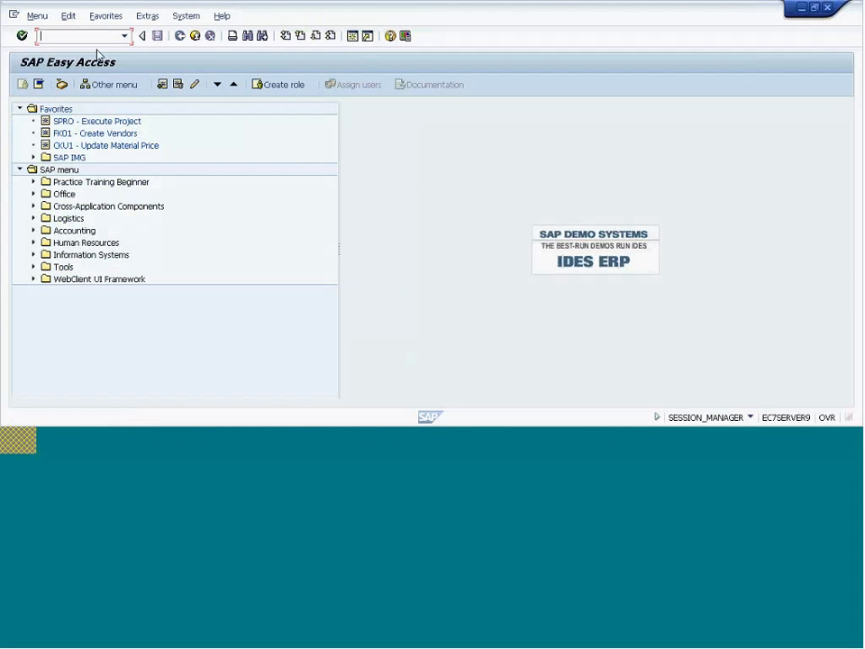
{"action": "type", "text": "/nmm03"}
{"action": "key", "text": "Return"}
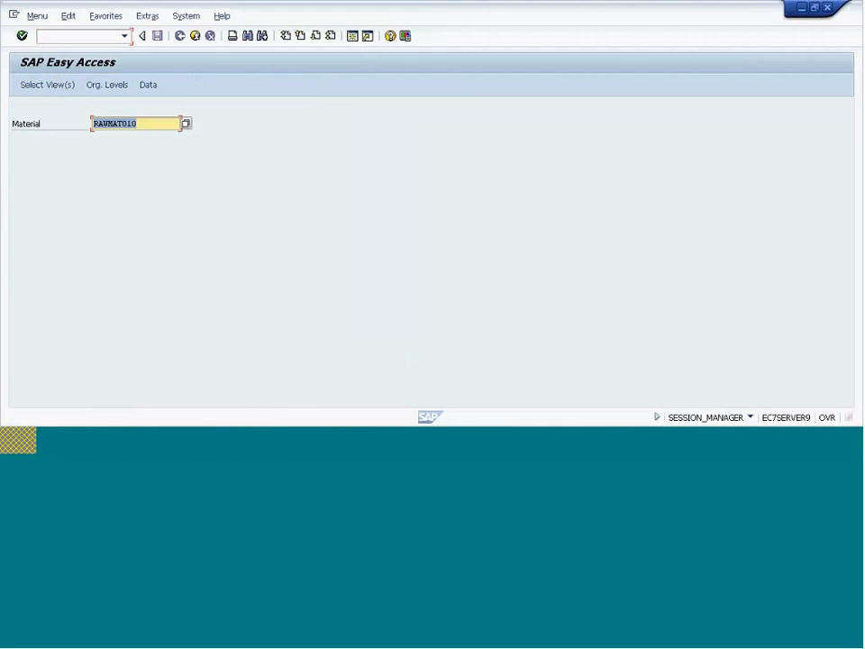
{"action": "key", "text": "Return"}
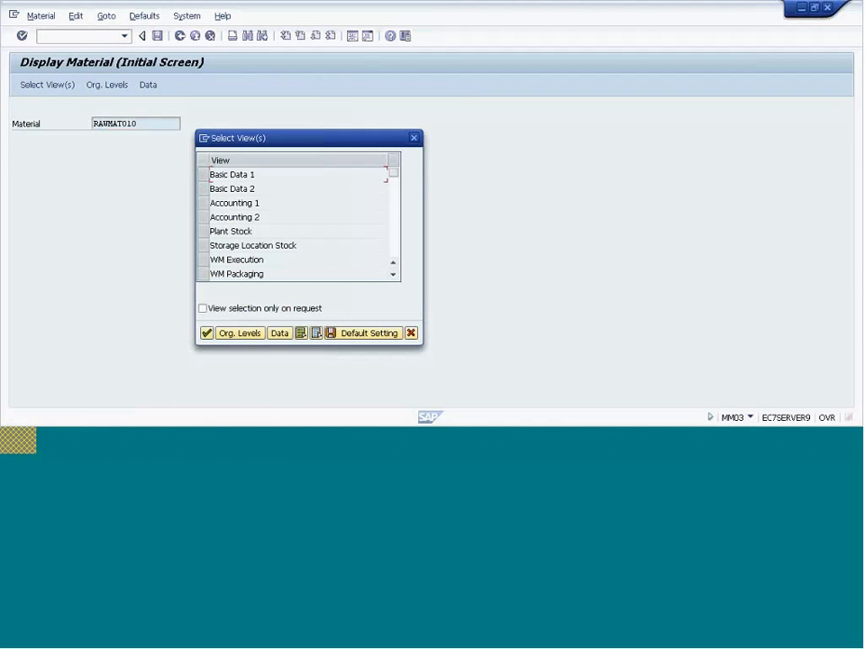
{"action": "left_click", "coordinate": [205, 203]}
{"action": "key", "text": "Return"}
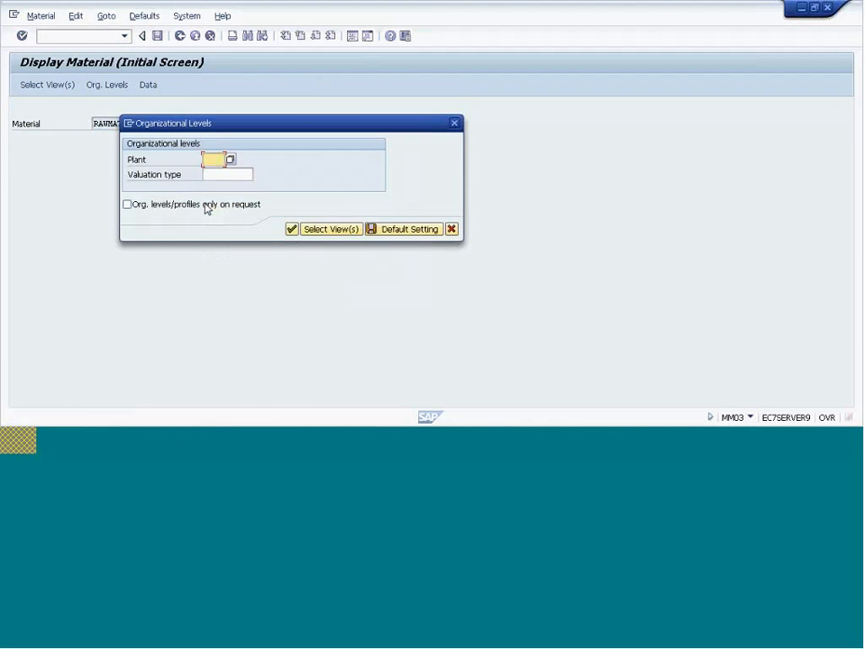
Step: Enter valuation type GRADE A in the organizational levels, copy it, and return to the goods issue item
{"action": "left_click", "coordinate": [231, 160]}
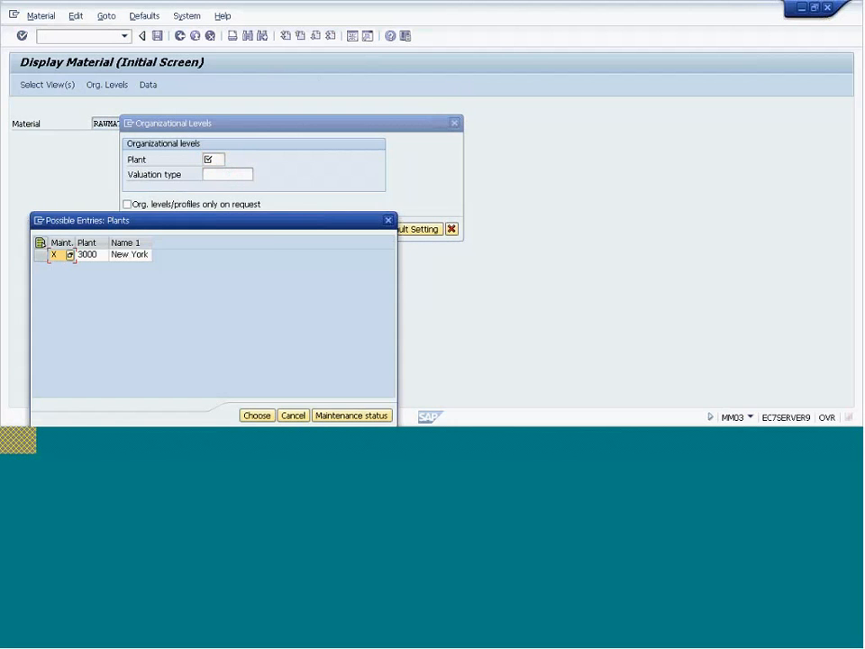
{"action": "left_click", "coordinate": [389, 221]}
{"action": "left_click", "coordinate": [244, 177]}
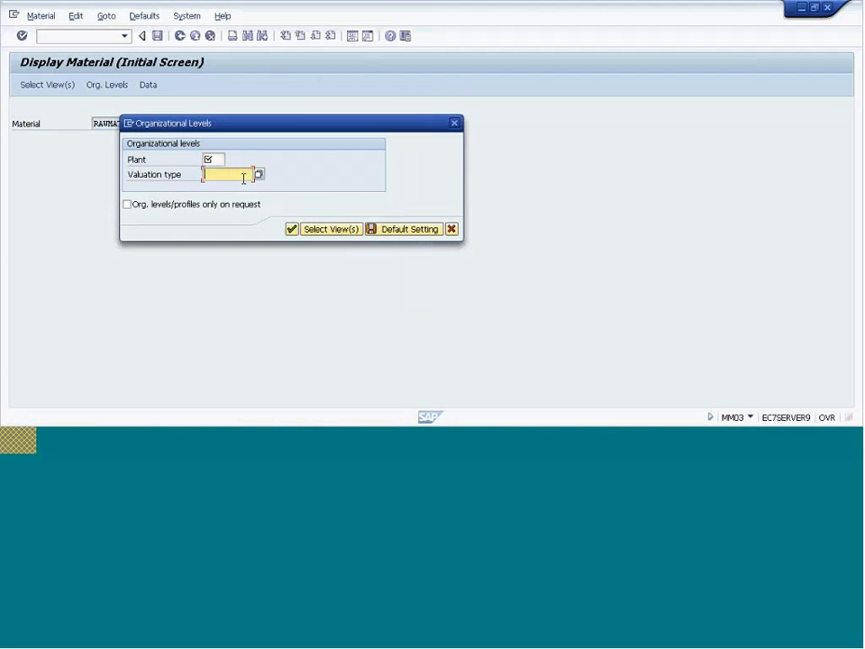
{"action": "type", "text": "GRADE A"}
{"action": "left_click_drag", "start_coordinate": [235, 174], "coordinate": [182, 177]}
{"action": "key", "text": "ctrl+c"}
{"action": "left_click", "coordinate": [451, 230]}
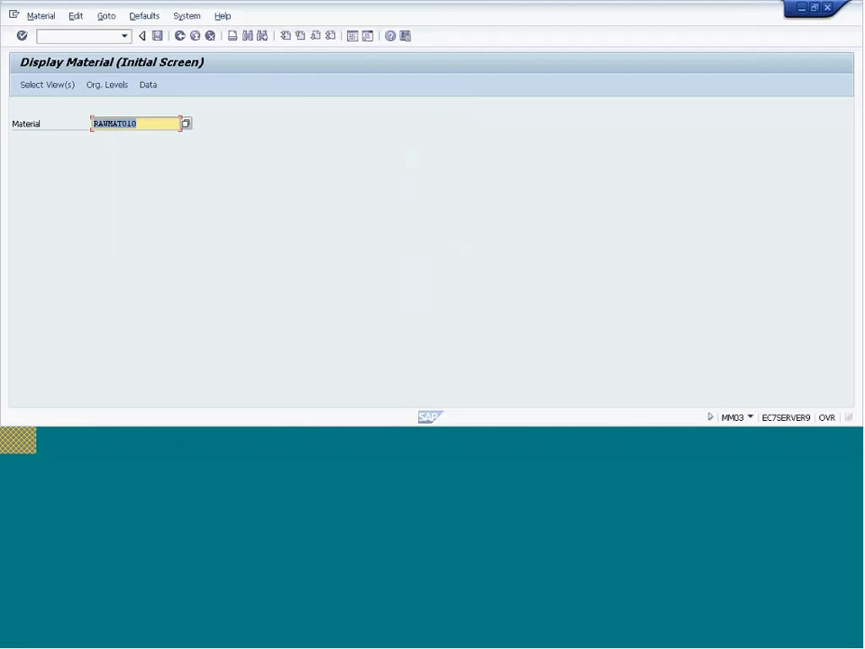
{"action": "left_click", "coordinate": [249, 447]}
{"action": "left_click", "coordinate": [225, 391]}
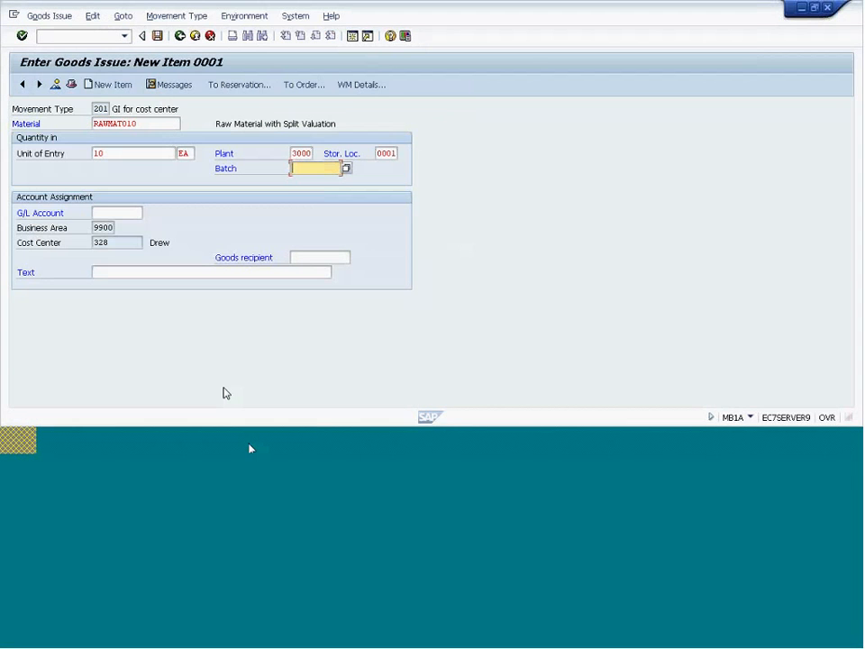
Step: Enter batch GRADE A for the RAWMAT010 goods issue item, post the document and leave the transaction
{"action": "key", "text": "ctrl+v"}
{"action": "key", "text": "Return"}
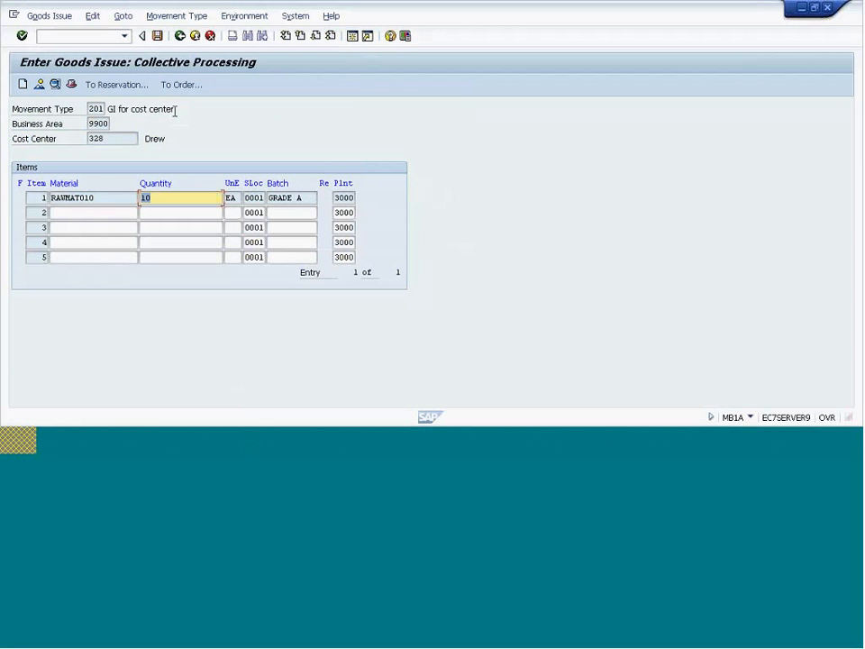
{"action": "left_click", "coordinate": [157, 36]}
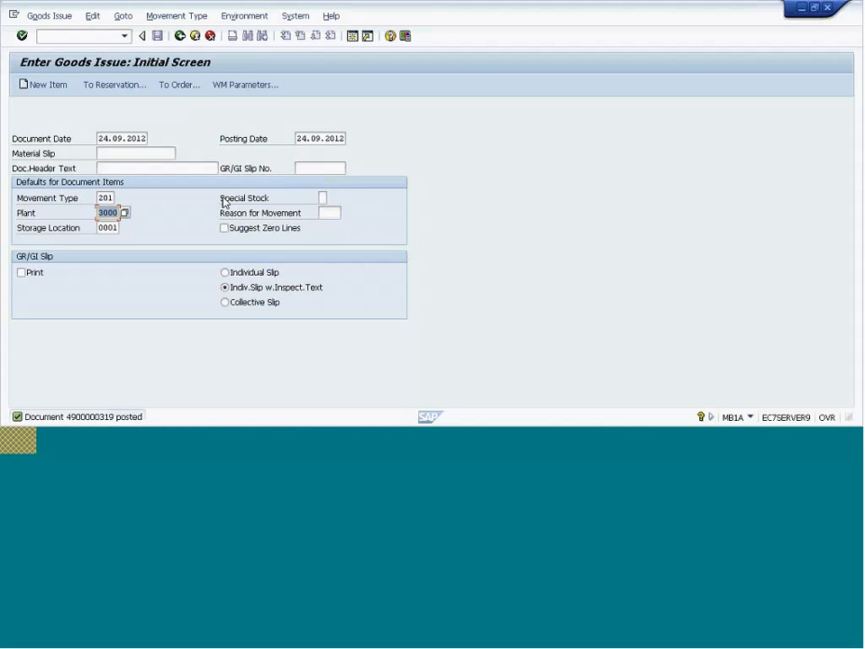
{"action": "left_click", "coordinate": [180, 36]}
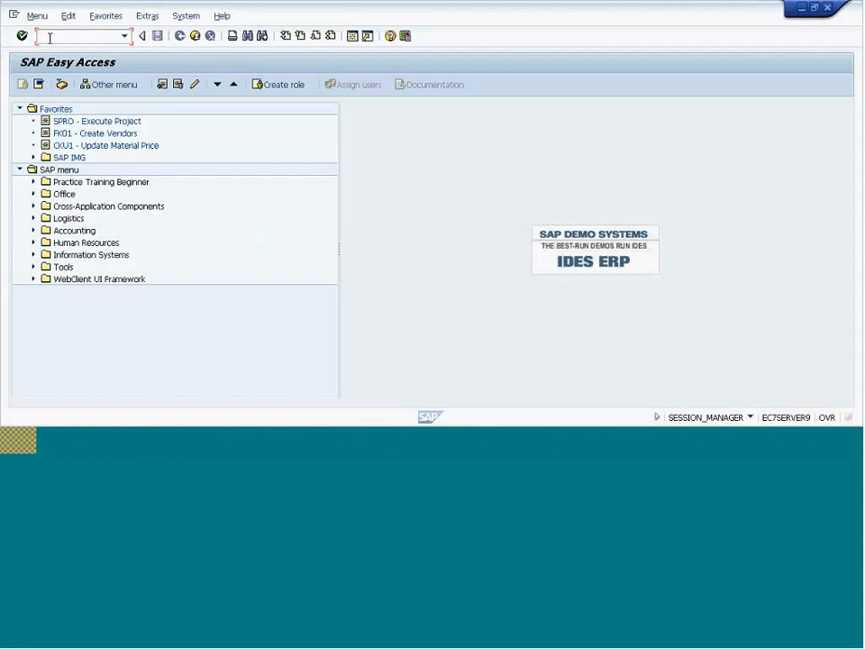
Step: Display the Accounting 1 view of material RAWMAT008 for plant 3000 using transaction MM03
{"action": "type", "text": "/nmm03"}
{"action": "key", "text": "Return"}
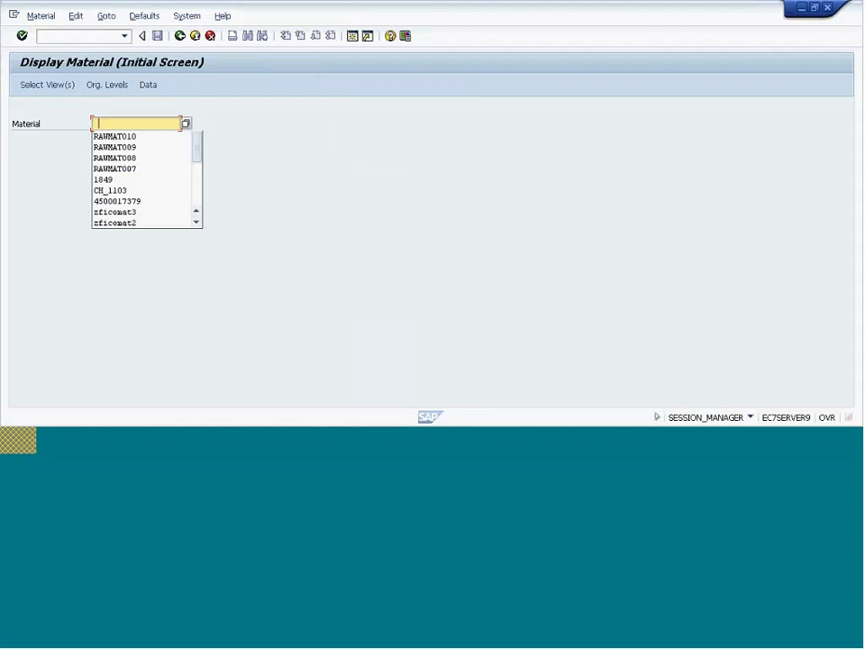
{"action": "left_click", "coordinate": [120, 160]}
{"action": "key", "text": "Return"}
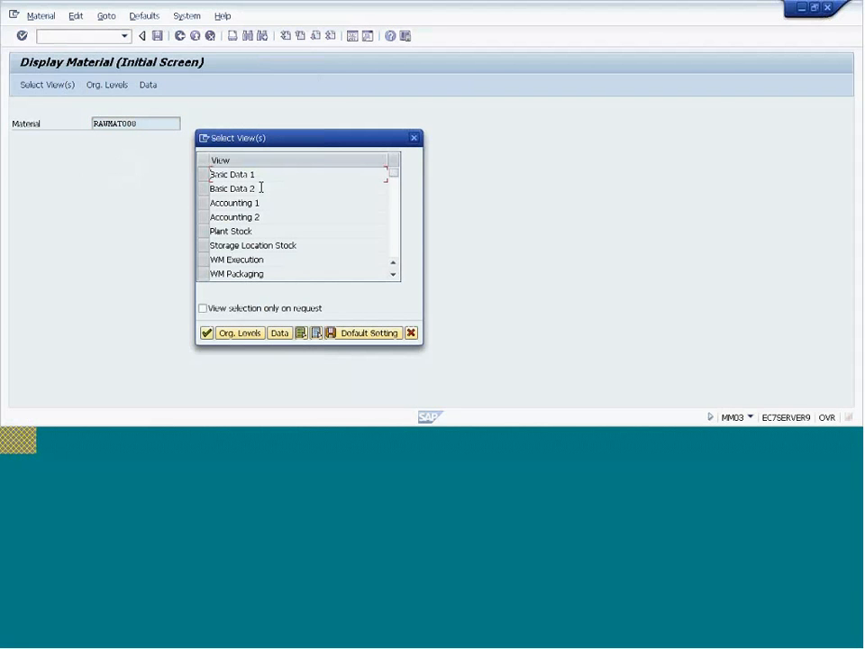
{"action": "left_click", "coordinate": [205, 203]}
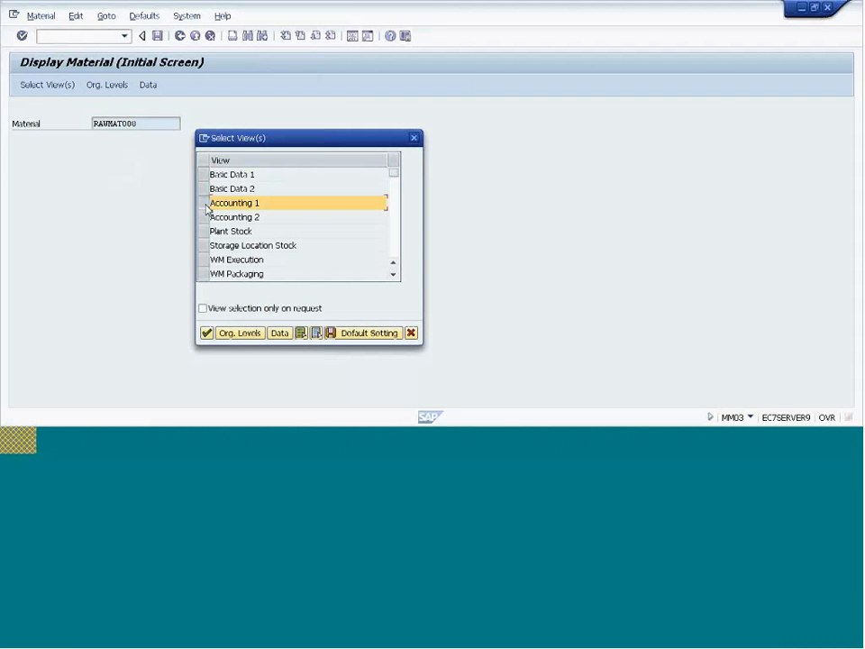
{"action": "key", "text": "Return"}
{"action": "type", "text": "3"}
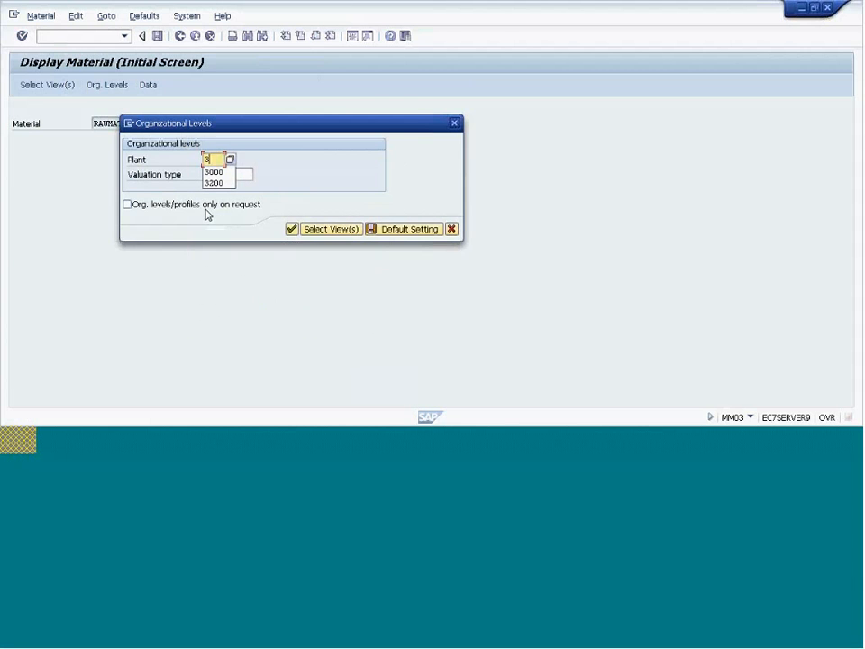
{"action": "type", "text": "000"}
{"action": "key", "text": "Return"}
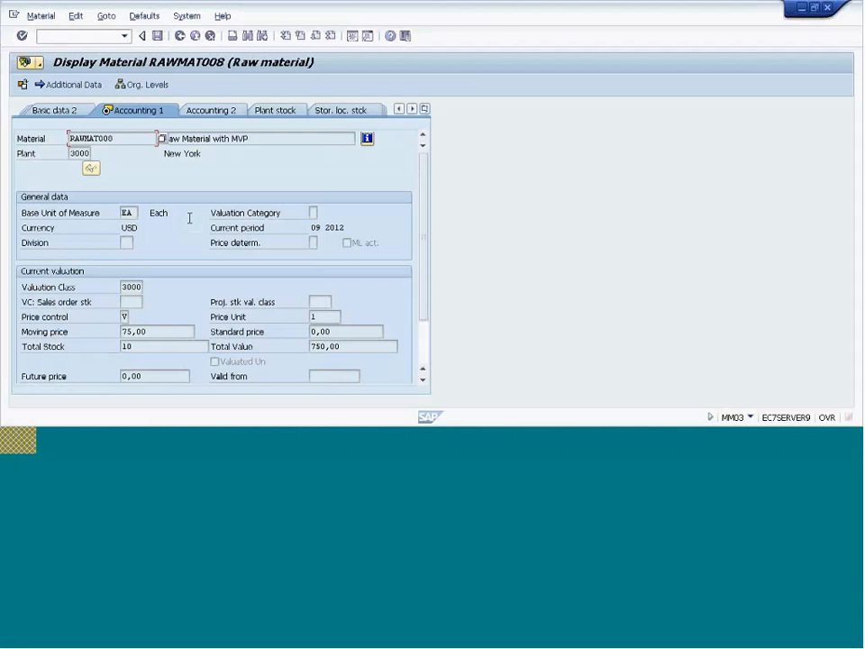
Step: Open RAWMAT008 in transaction MM02, check the moving price in Accounting 1 for plant 3000, and exit without changes
{"action": "left_click", "coordinate": [41, 17]}
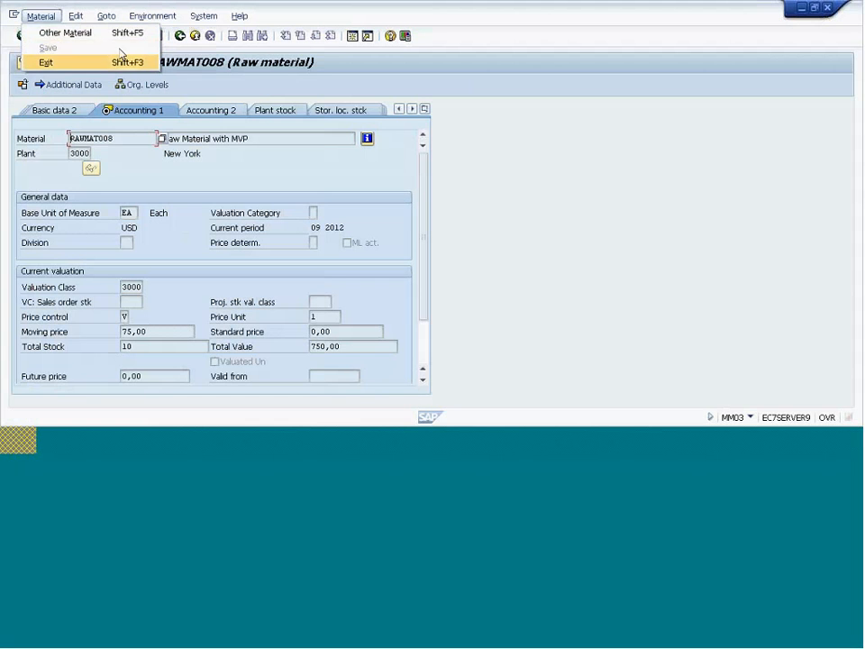
{"action": "left_click", "coordinate": [234, 124]}
{"action": "left_click", "coordinate": [39, 35]}
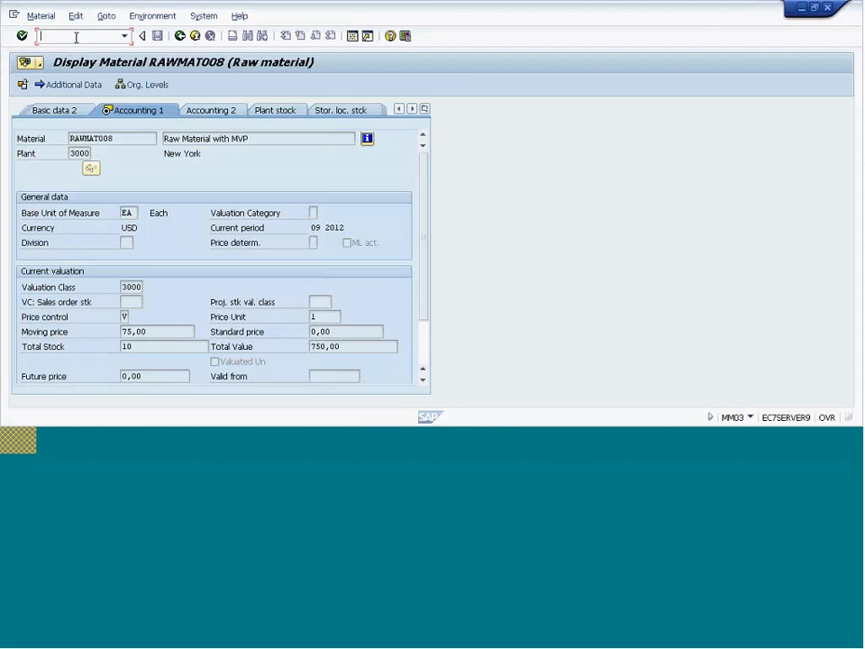
{"action": "type", "text": "/nmm02"}
{"action": "key", "text": "Return"}
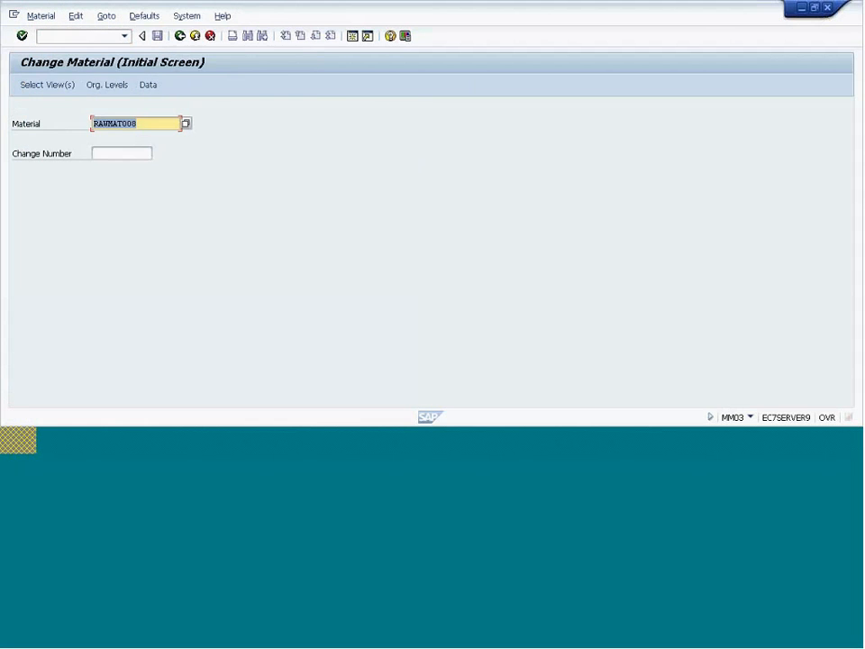
{"action": "key", "text": "Return"}
{"action": "left_click", "coordinate": [212, 205]}
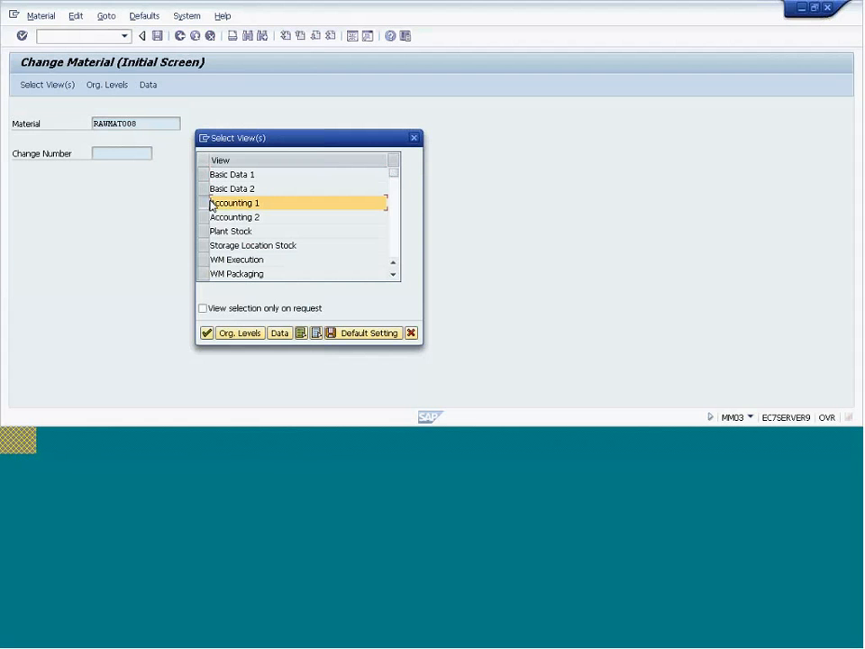
{"action": "key", "text": "Return"}
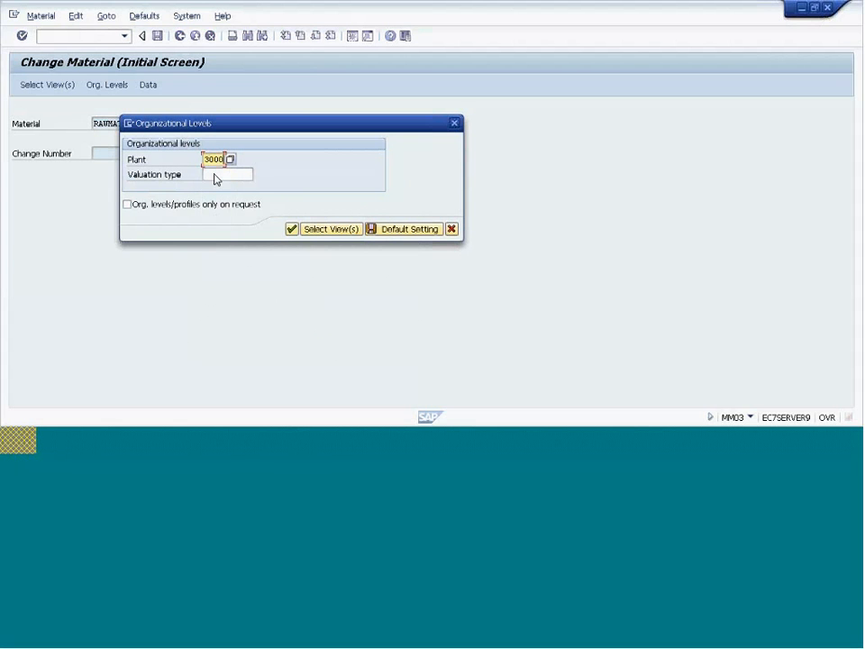
{"action": "key", "text": "Return"}
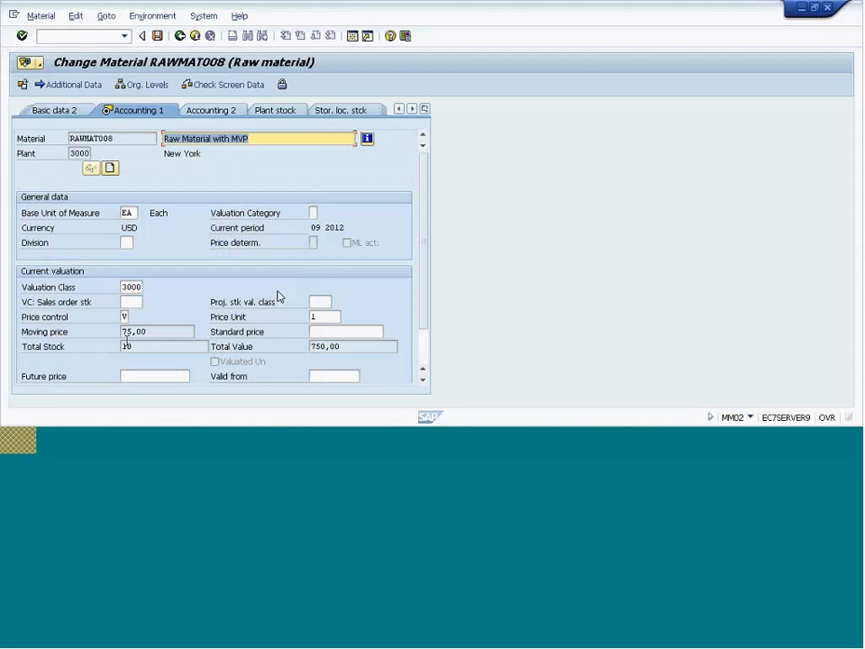
{"action": "left_click_drag", "start_coordinate": [147, 332], "coordinate": [112, 331]}
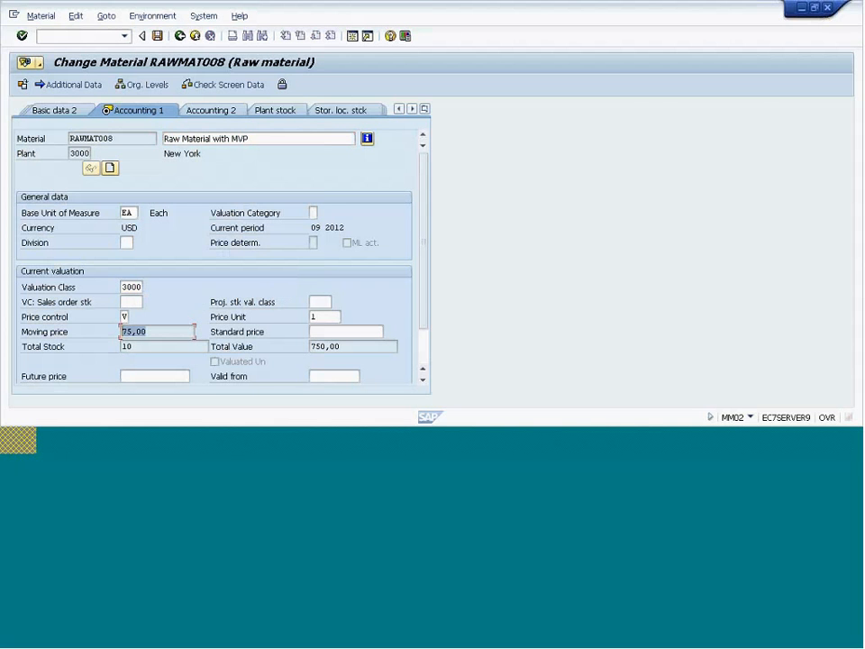
{"action": "left_click", "coordinate": [180, 35]}
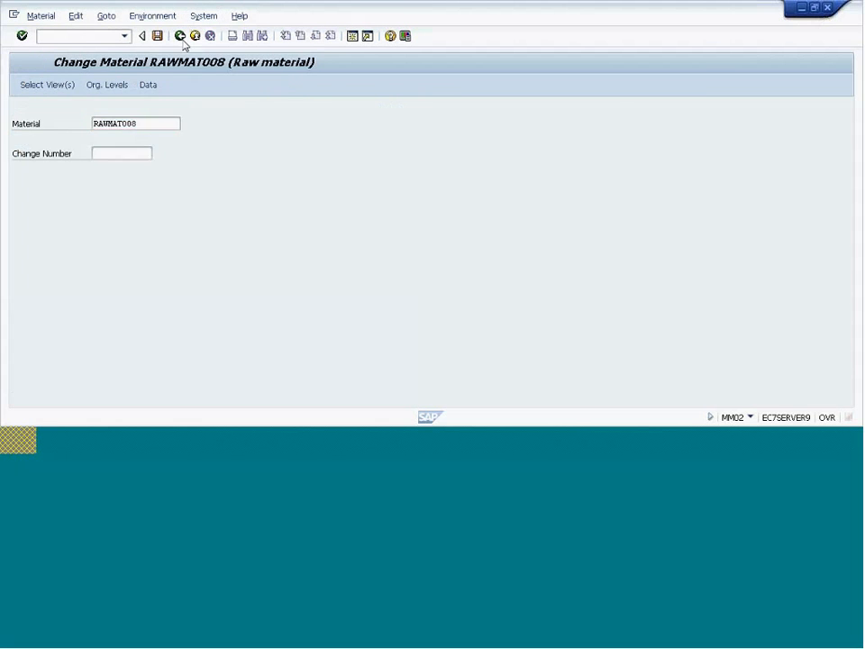
{"action": "left_click", "coordinate": [181, 35]}
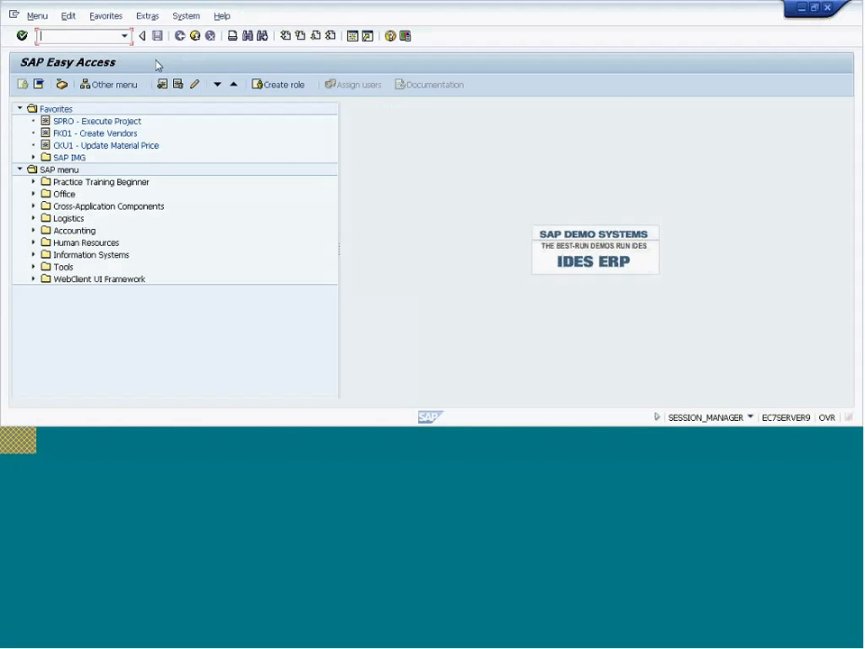
Step: Start MR21 - Change Material Prices under Materials Management valuation and accept posting date 24.09.2012, company code 3000 and plant 3000
{"action": "left_click", "coordinate": [33, 218]}
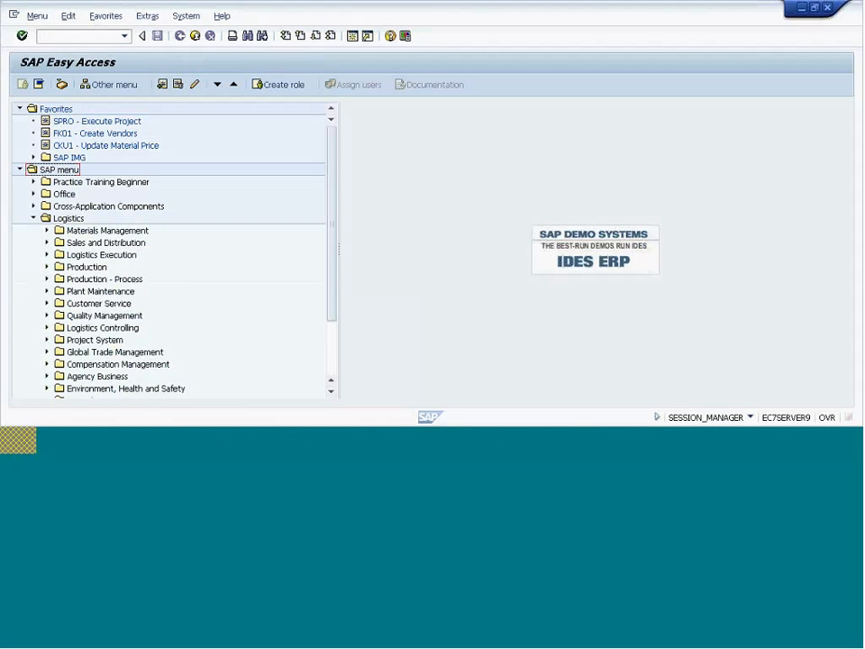
{"action": "left_click", "coordinate": [46, 231]}
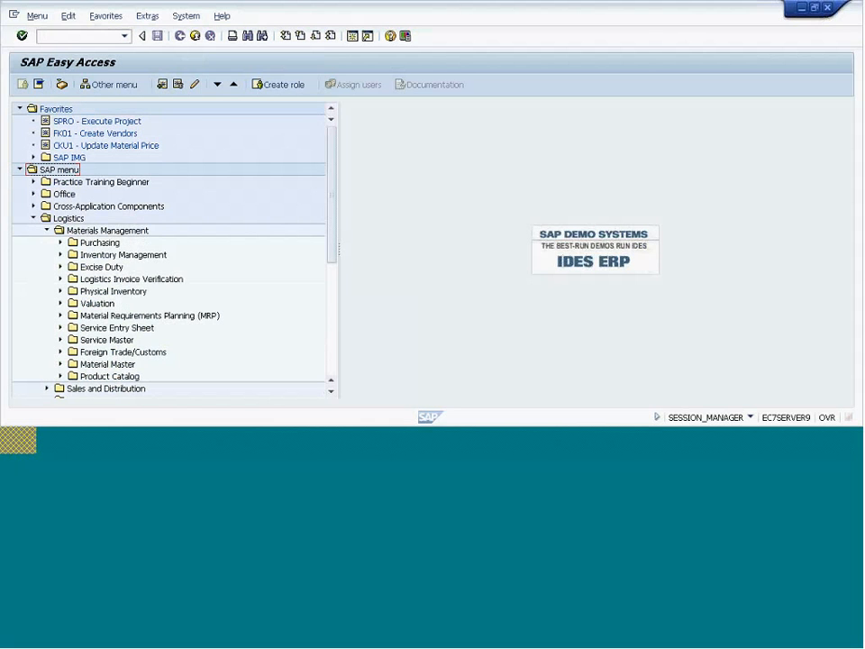
{"action": "left_click", "coordinate": [60, 303]}
{"action": "left_click", "coordinate": [74, 316]}
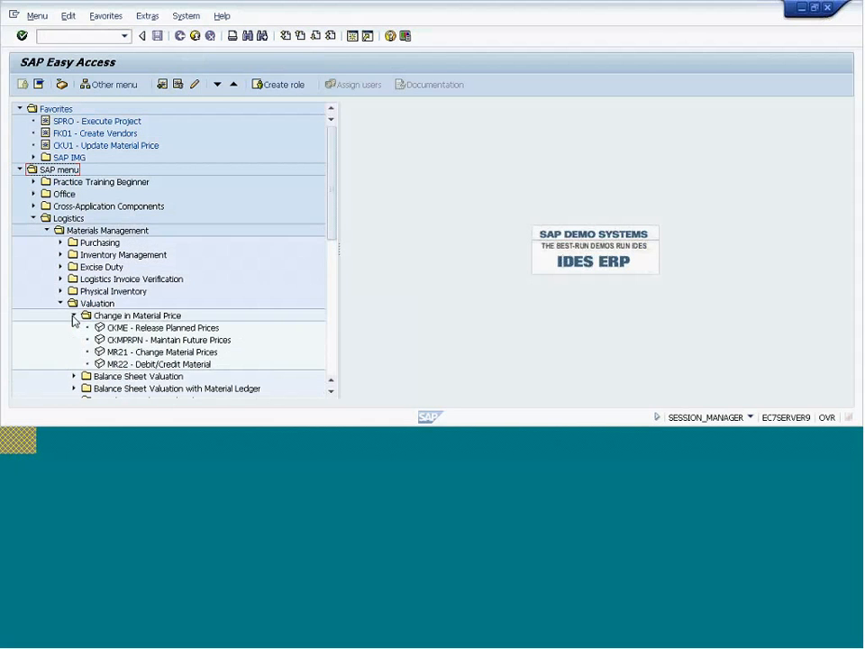
{"action": "double_click", "coordinate": [139, 352]}
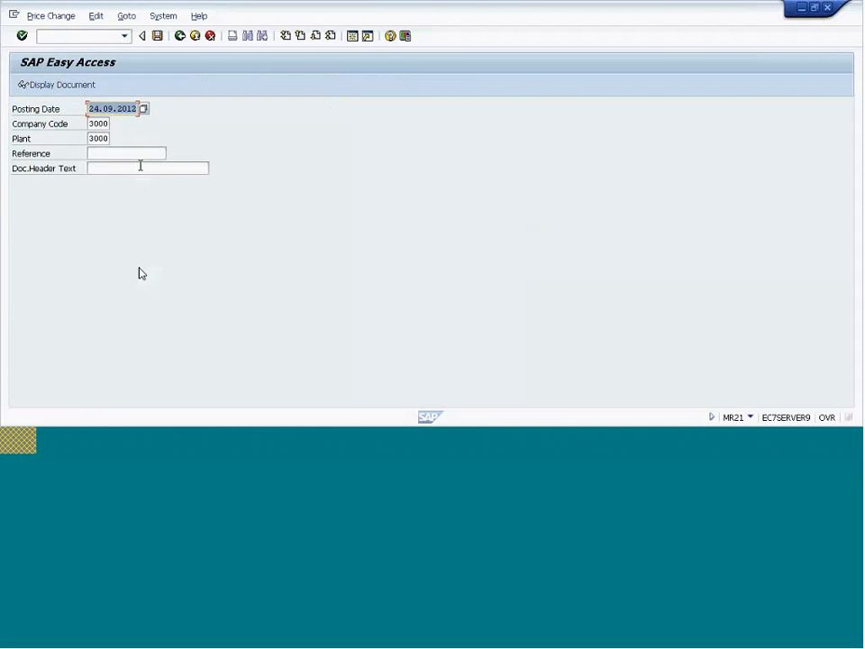
{"action": "key", "text": "Return"}
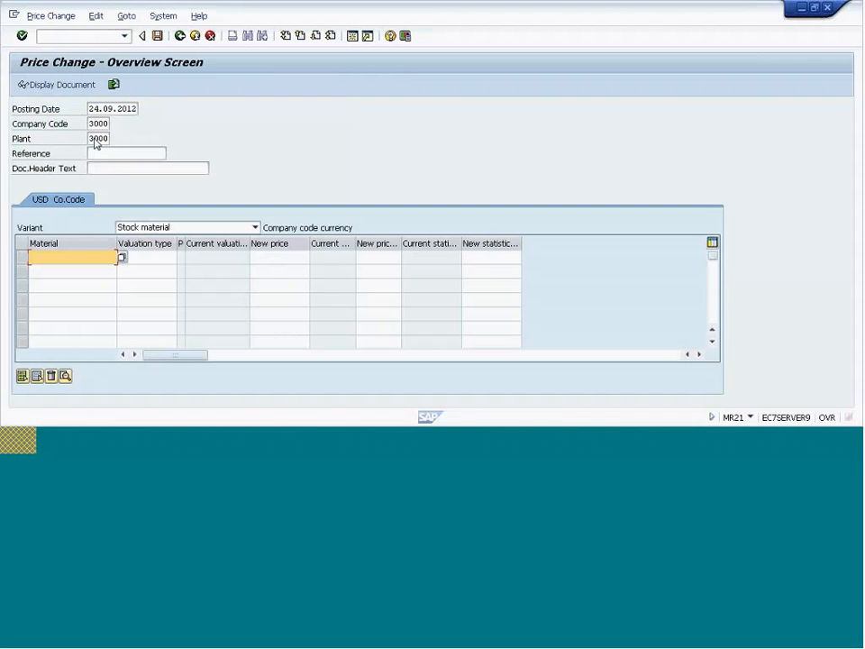
{"action": "type", "text": "GRADE A"}
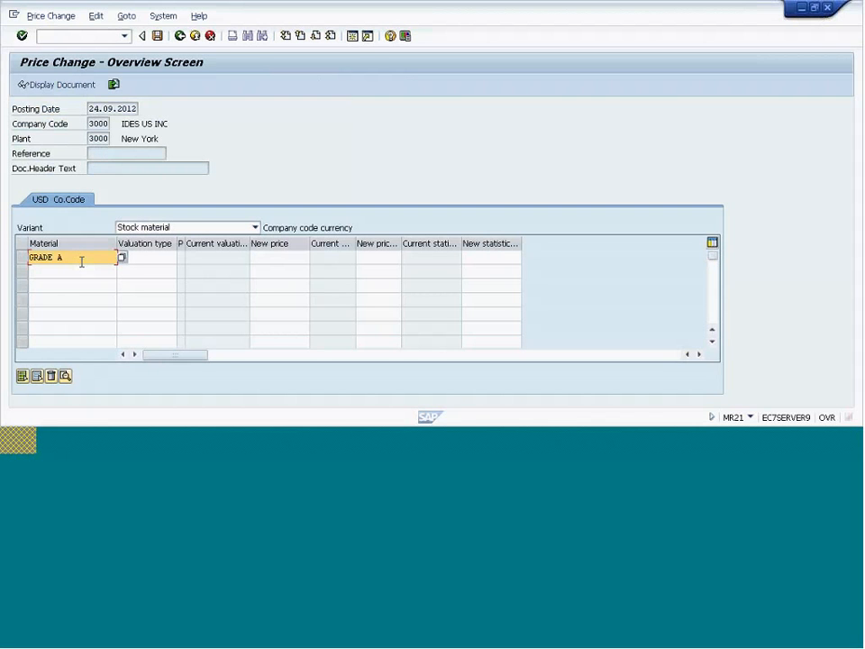
{"action": "key", "text": "BackSpace"}
{"action": "key", "text": "BackSpace"}
{"action": "key", "text": "BackSpace"}
{"action": "key", "text": "BackSpace"}
{"action": "key", "text": "BackSpace"}
{"action": "key", "text": "BackSpace"}
{"action": "key", "text": "BackSpace"}
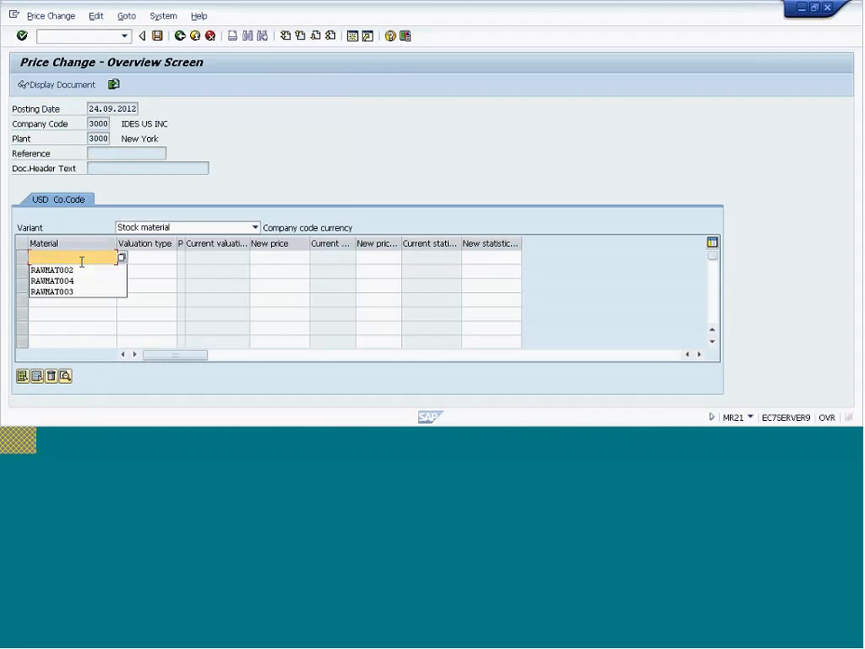
Step: Enter RAWMAT008 as the material in the first line of the price change and load its current valuation data
{"action": "left_click", "coordinate": [67, 270]}
{"action": "key", "text": "BackSpace"}
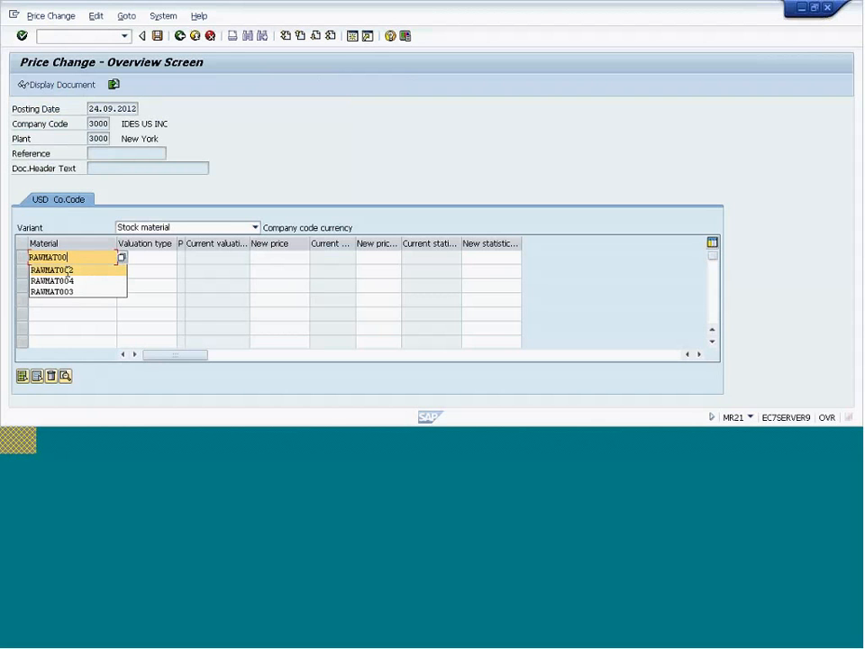
{"action": "type", "text": "8"}
{"action": "key", "text": "Return"}
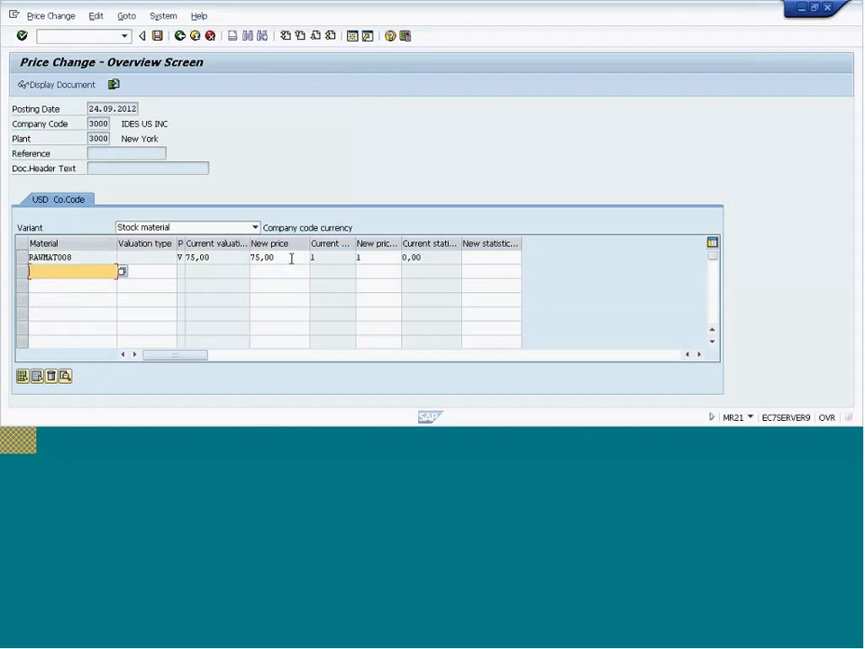
Step: Set the new price of RAWMAT008 to 85,00 and post the price change
{"action": "left_click", "coordinate": [253, 257]}
{"action": "double_click", "coordinate": [253, 256]}
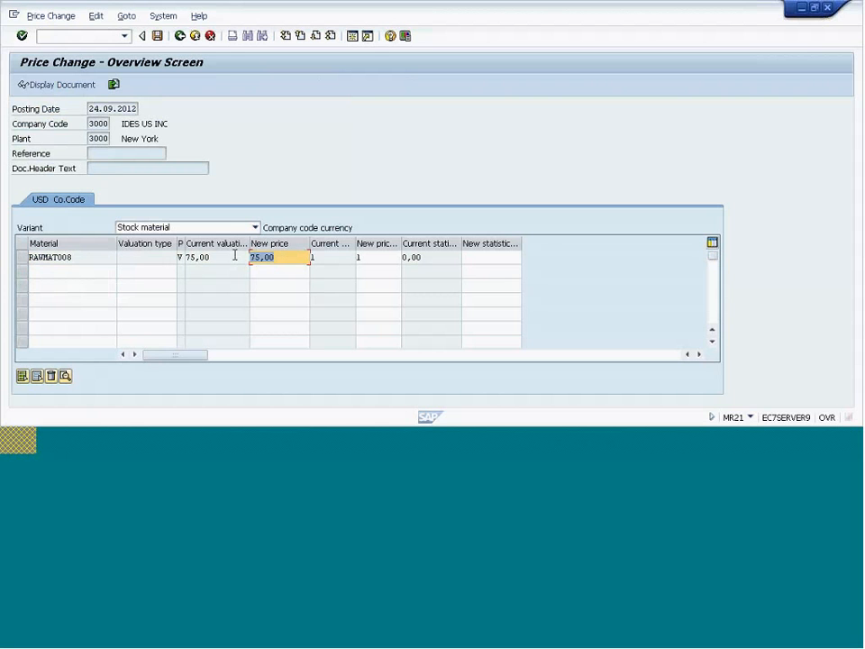
{"action": "type", "text": "85,00"}
{"action": "key", "text": "Return"}
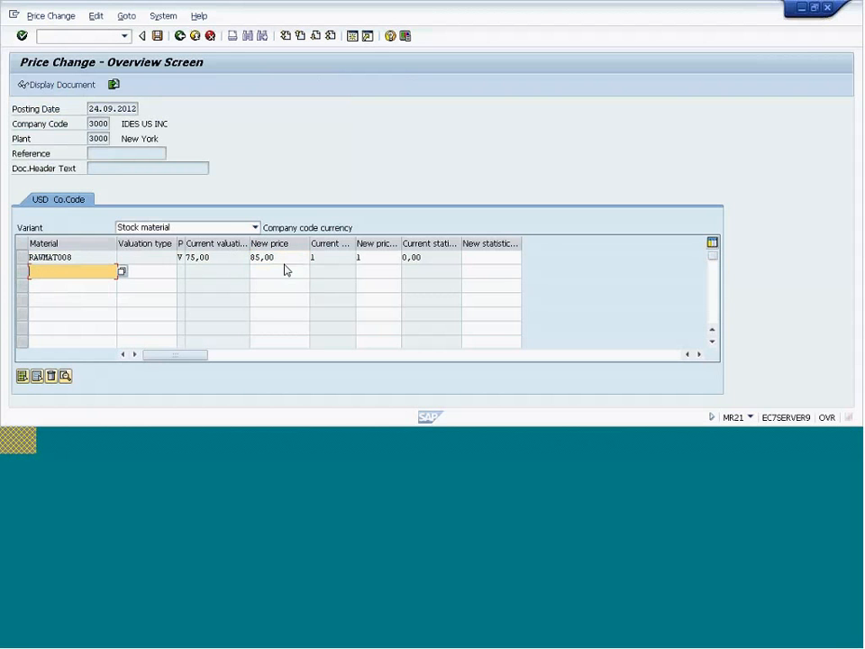
{"action": "left_click", "coordinate": [482, 259]}
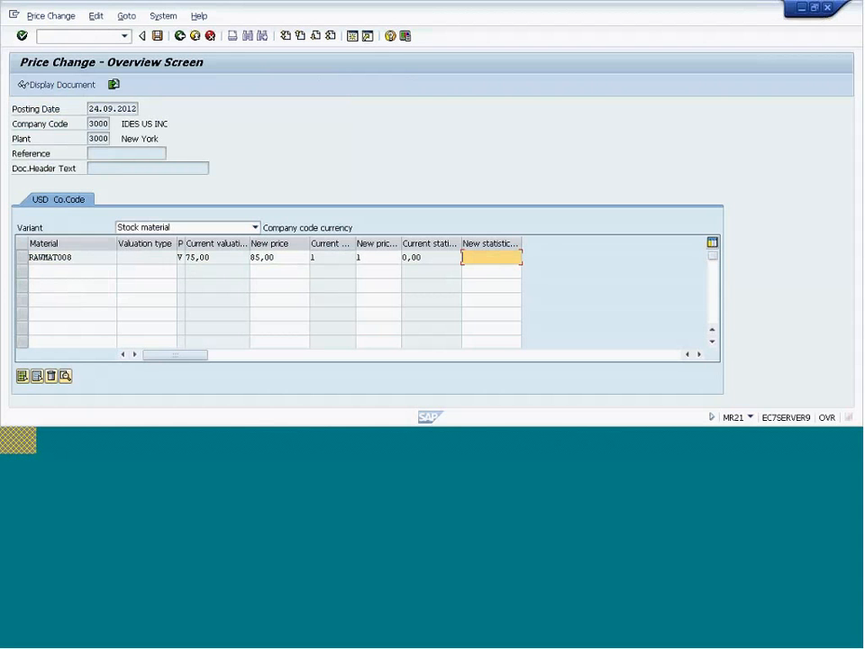
{"action": "left_click", "coordinate": [156, 40]}
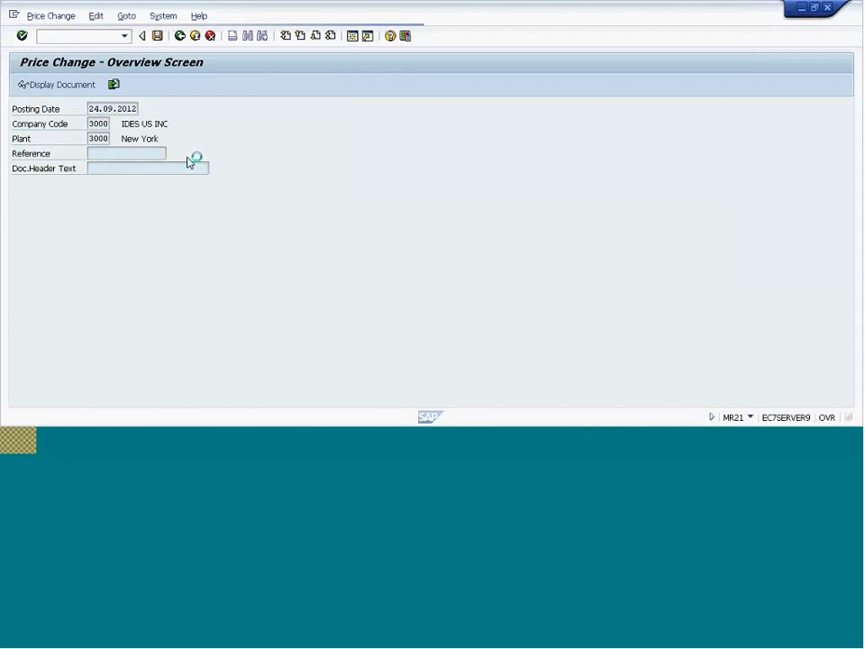
Step: Display the posted price change document, examine its accounting document, and return to the price change overview
{"action": "left_click", "coordinate": [61, 84]}
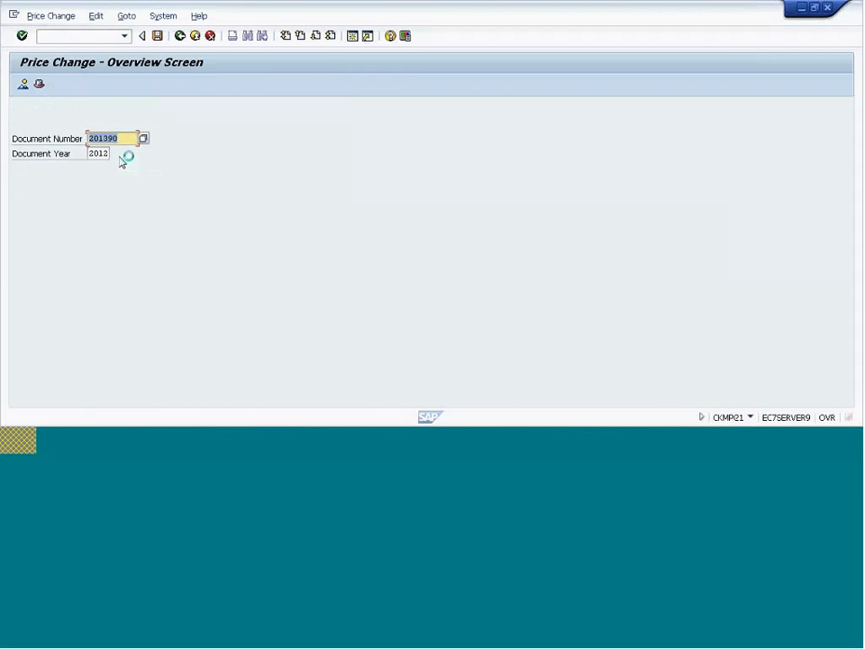
{"action": "left_click", "coordinate": [24, 84]}
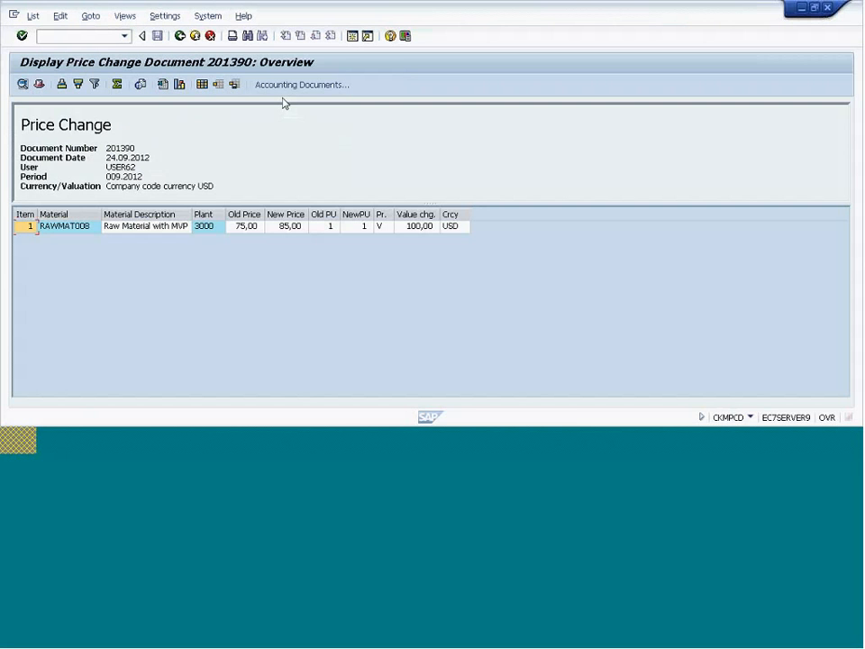
{"action": "left_click", "coordinate": [297, 85]}
{"action": "double_click", "coordinate": [128, 166]}
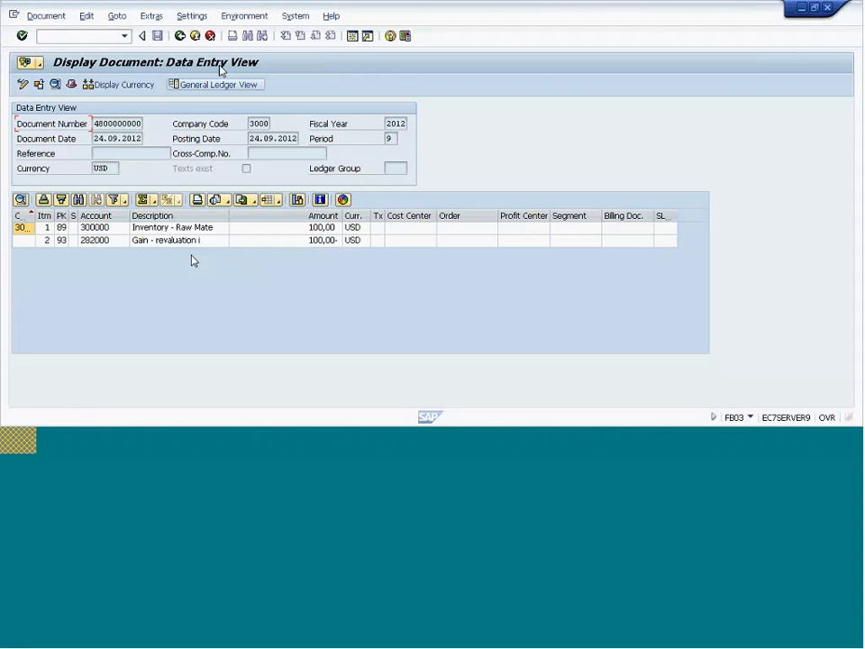
{"action": "left_click", "coordinate": [181, 37]}
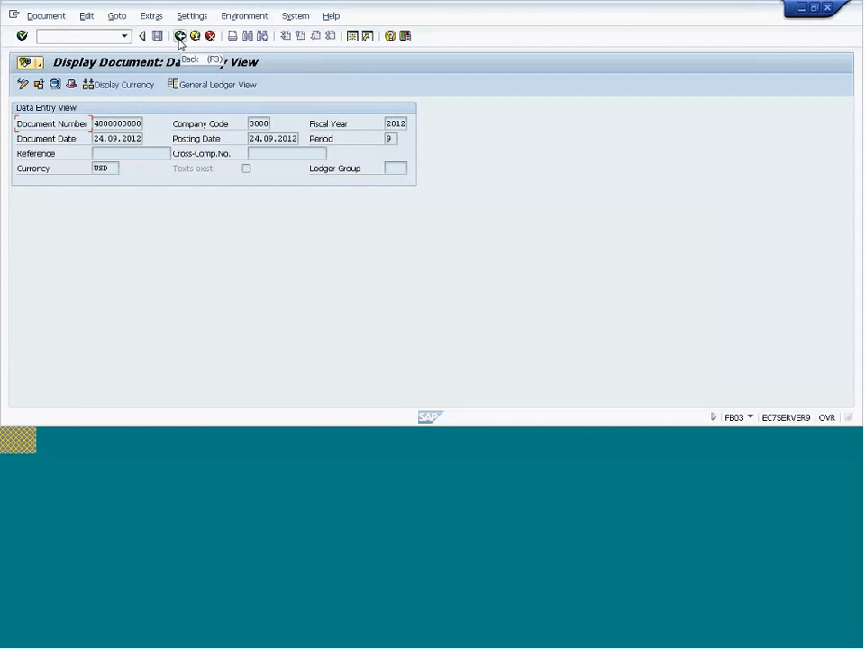
{"action": "left_click", "coordinate": [230, 259]}
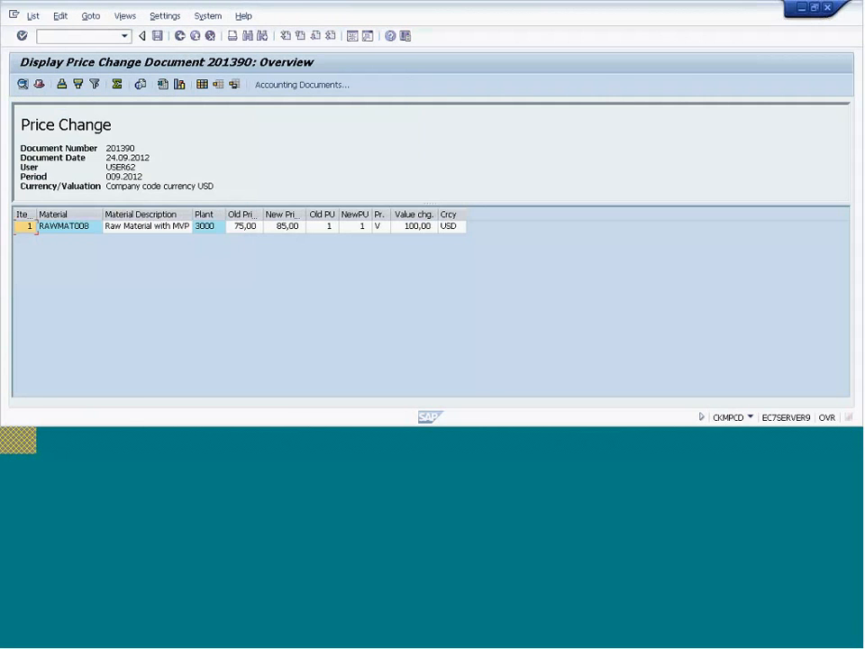
Step: Display the Accounting 1 view of RAWMAT008 for plant 3000 and examine its moving price, total value, price control and standard price
{"action": "left_click", "coordinate": [180, 36]}
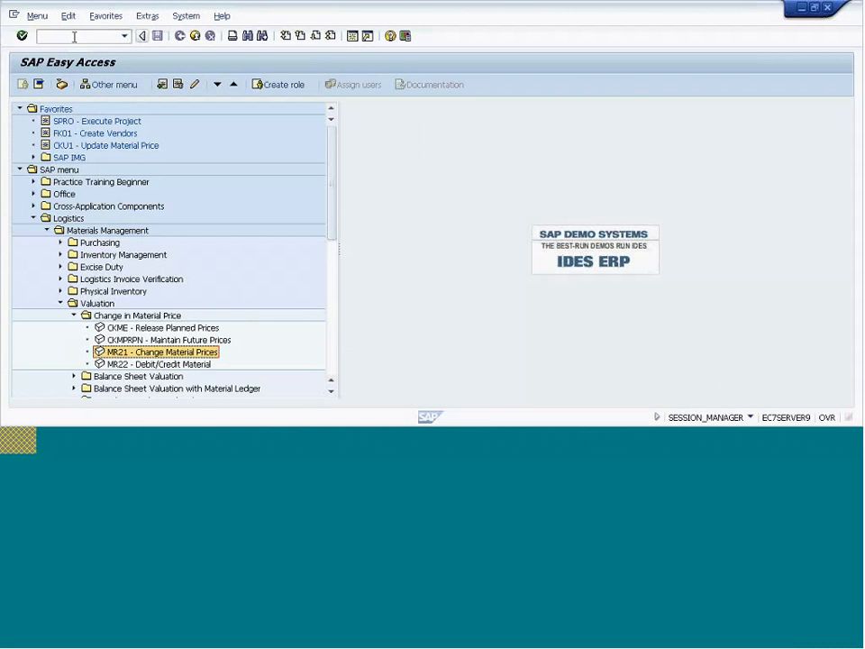
{"action": "type", "text": "/n"}
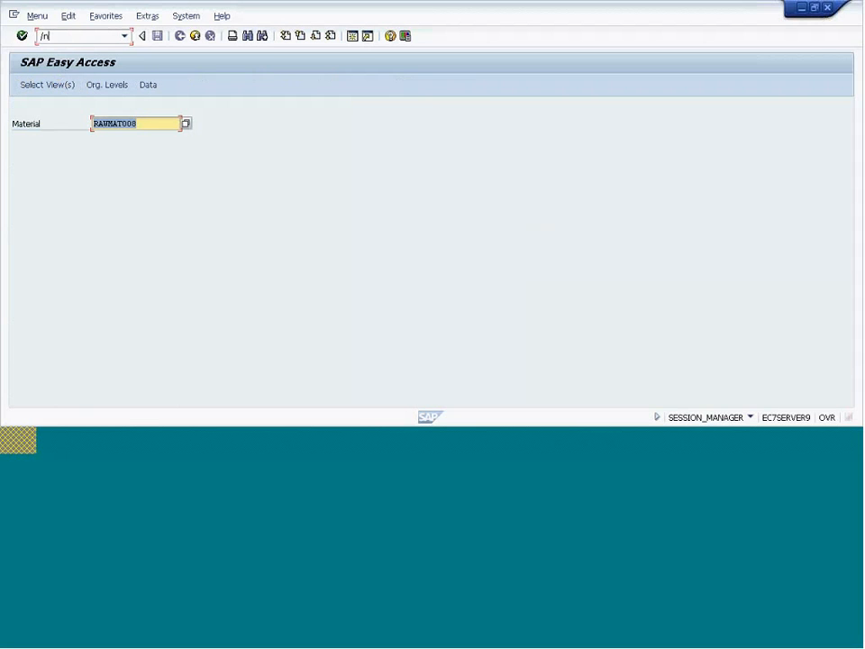
{"action": "key", "text": "Return"}
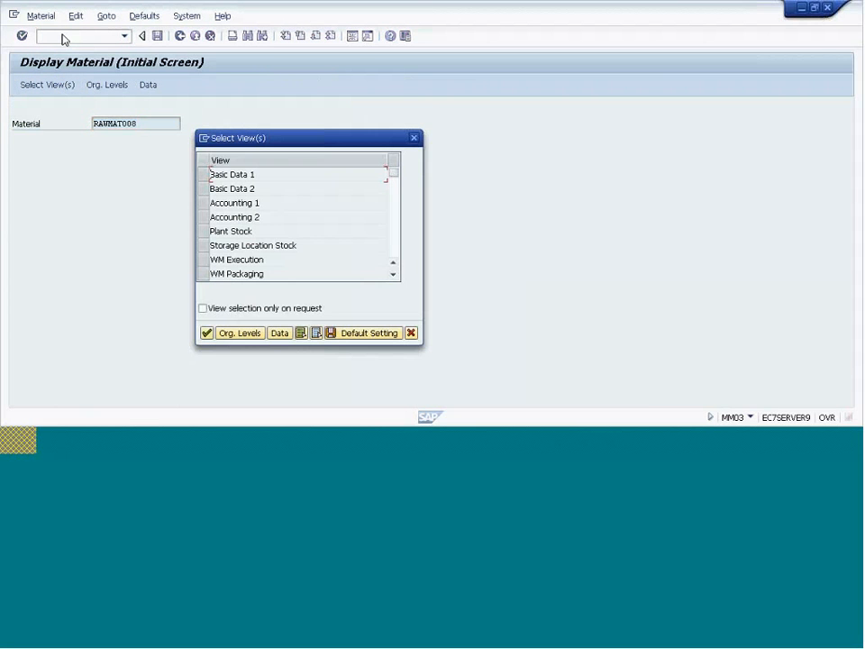
{"action": "left_click", "coordinate": [203, 202]}
{"action": "key", "text": "Return"}
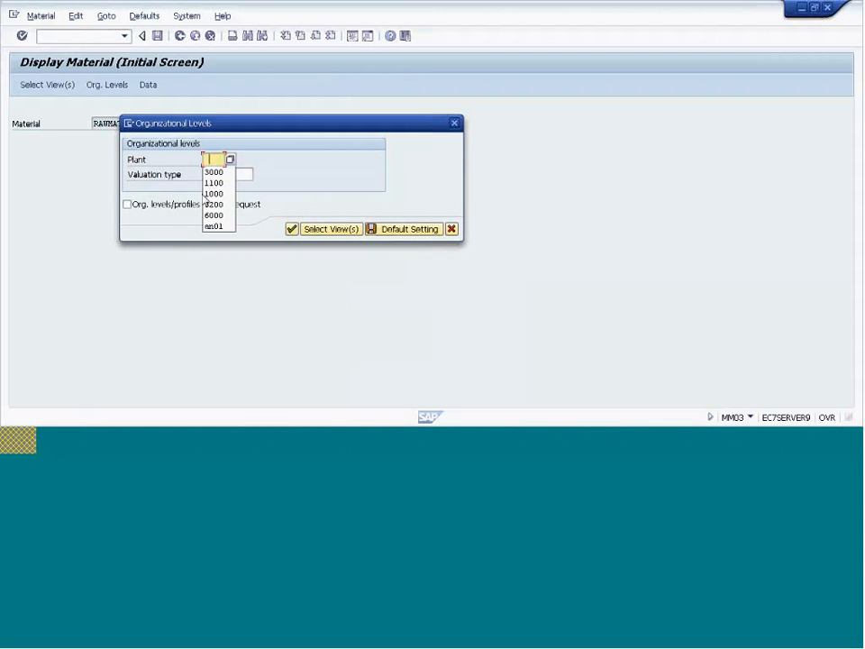
{"action": "left_click", "coordinate": [214, 171]}
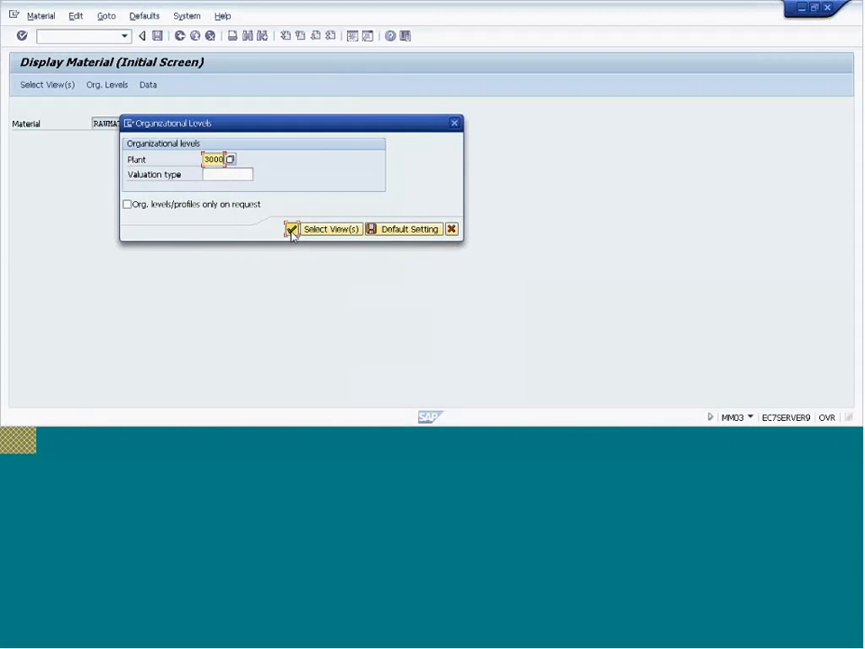
{"action": "left_click", "coordinate": [291, 229]}
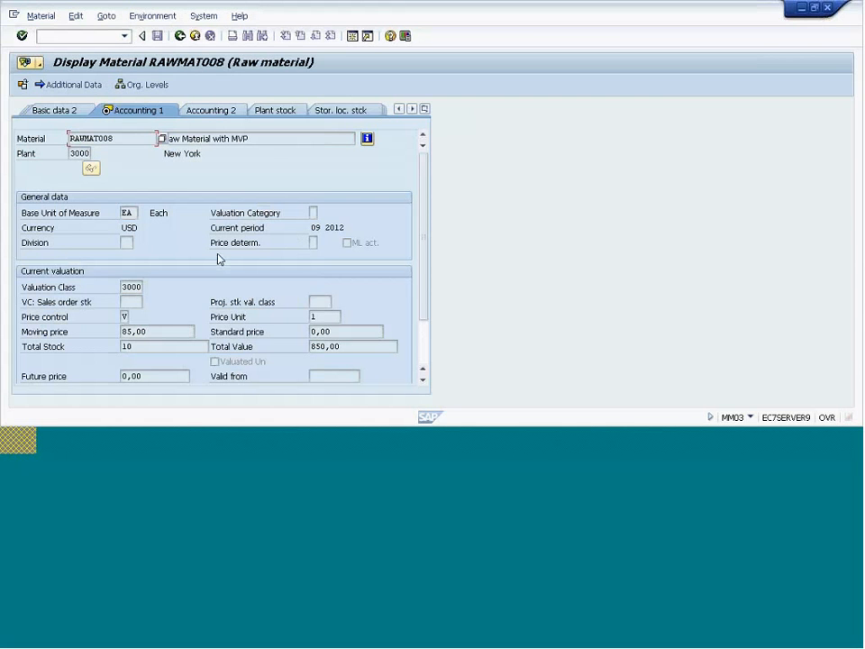
{"action": "left_click_drag", "start_coordinate": [117, 331], "coordinate": [204, 343]}
{"action": "left_click_drag", "start_coordinate": [342, 346], "coordinate": [266, 343]}
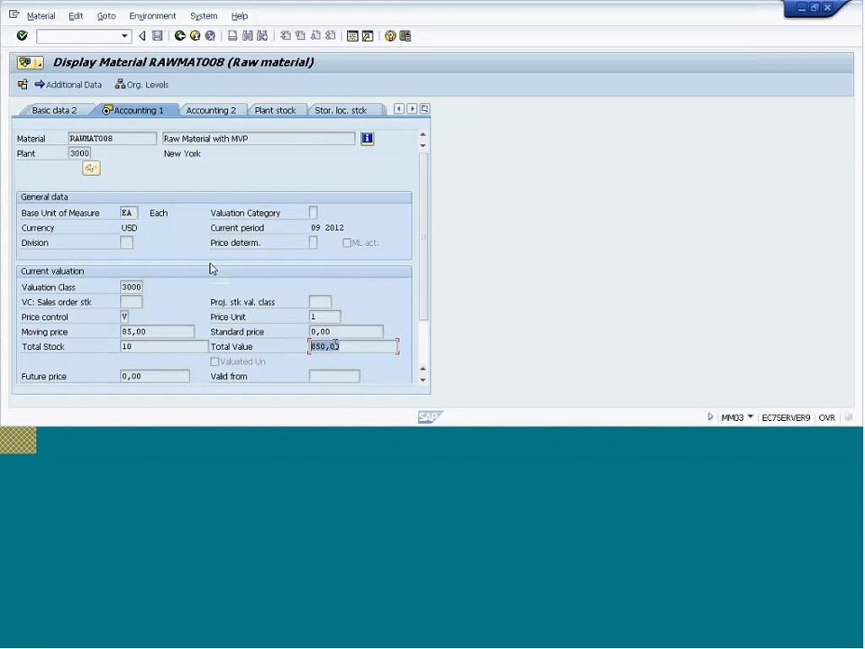
{"action": "left_click", "coordinate": [315, 331]}
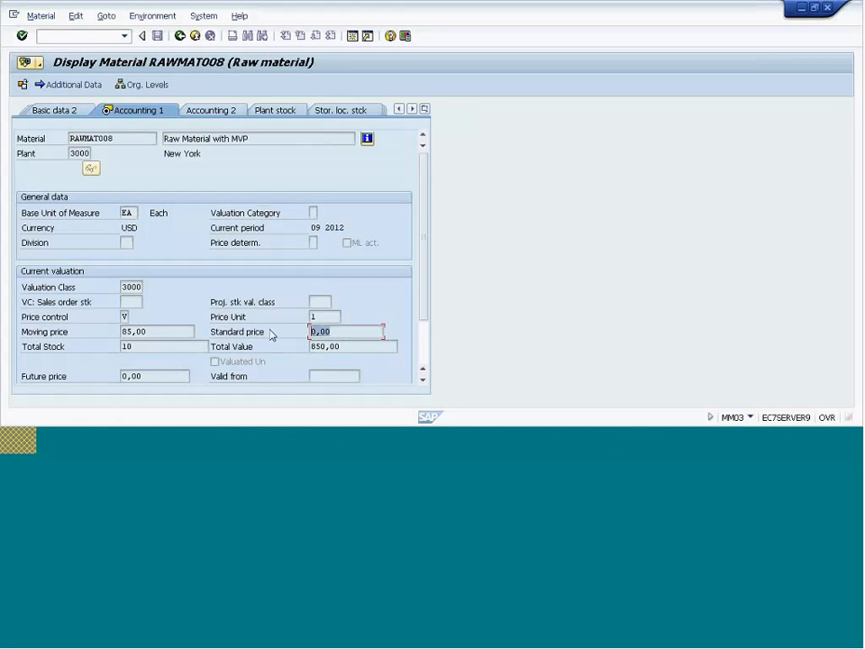
{"action": "left_click", "coordinate": [124, 316]}
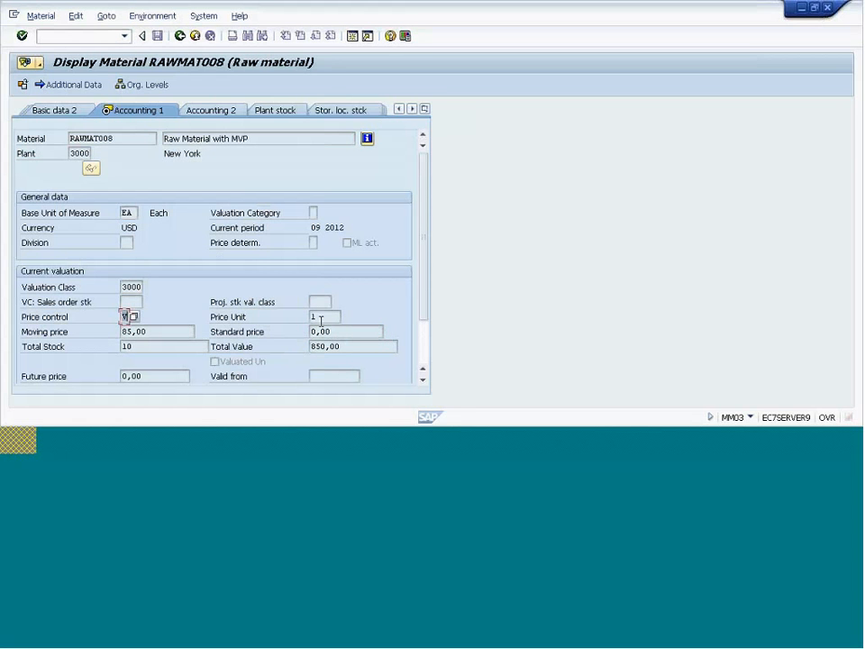
{"action": "left_click_drag", "start_coordinate": [335, 333], "coordinate": [299, 332]}
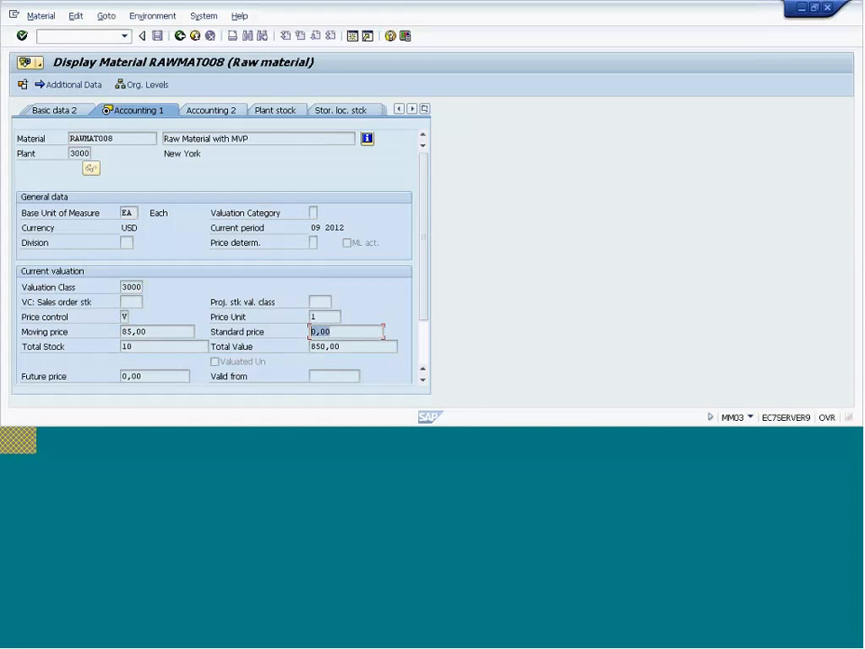
Step: Start MR21 for company code 3000 and plant 3000 and load RAWMAT008 in the first line of the price change
{"action": "left_click", "coordinate": [62, 34]}
{"action": "type", "text": "/nmr21"}
{"action": "key", "text": "Return"}
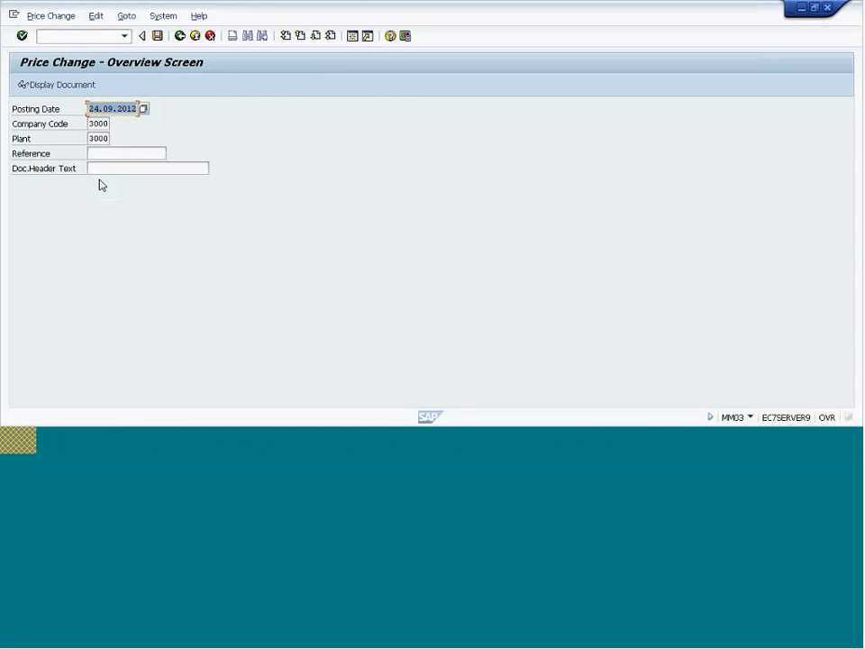
{"action": "key", "text": "Return"}
{"action": "left_click", "coordinate": [79, 262]}
{"action": "left_click", "coordinate": [120, 269]}
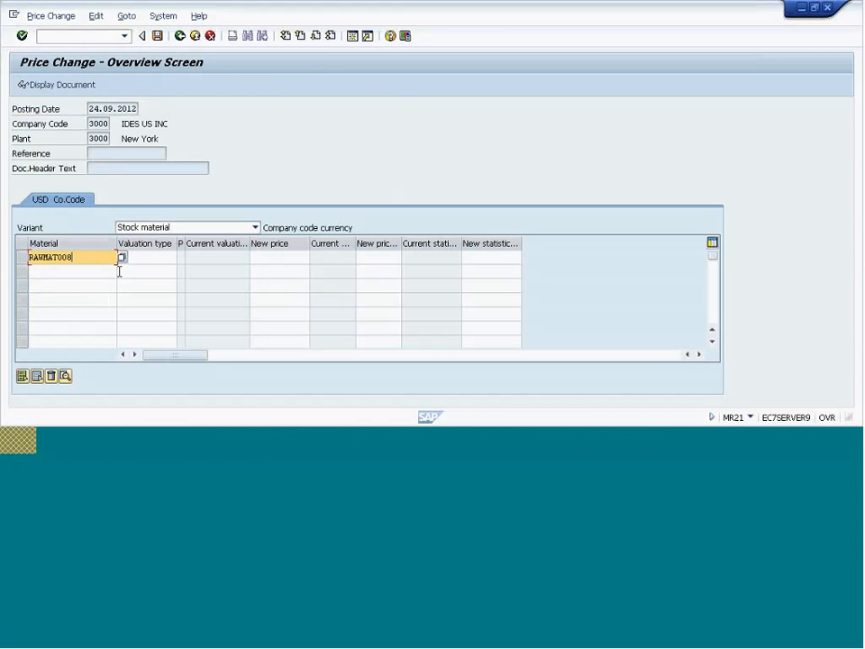
{"action": "key", "text": "Return"}
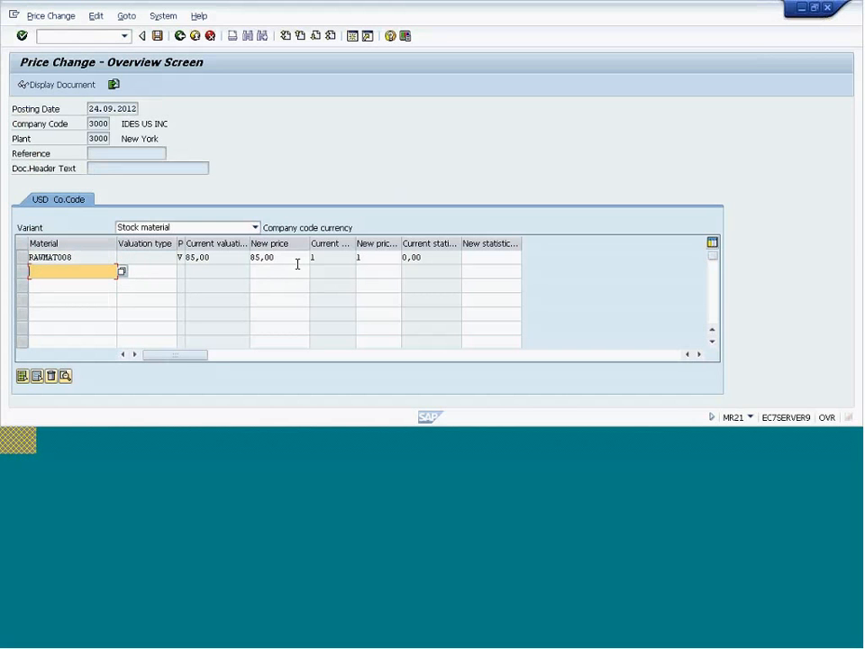
Step: Enter 100 as the new statistical price of RAWMAT008, keep the new price at 85,00, and post the change
{"action": "left_click", "coordinate": [497, 257]}
{"action": "type", "text": "100"}
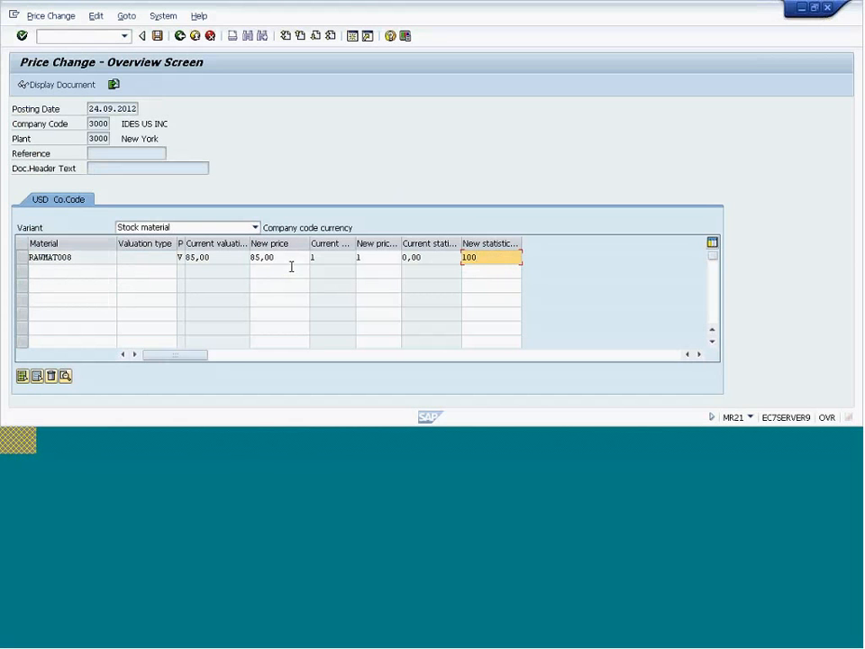
{"action": "left_click_drag", "start_coordinate": [292, 262], "coordinate": [247, 257]}
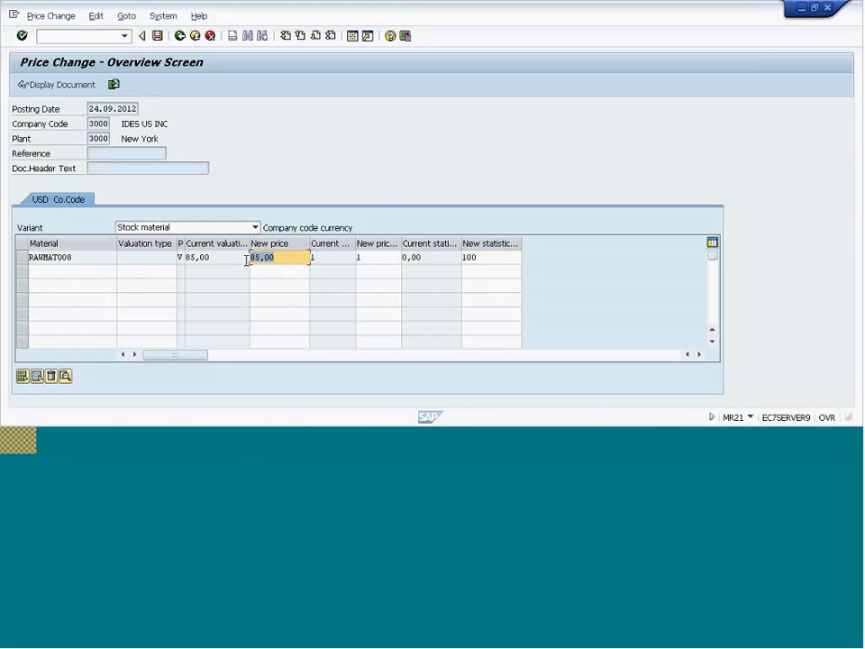
{"action": "left_click", "coordinate": [497, 259]}
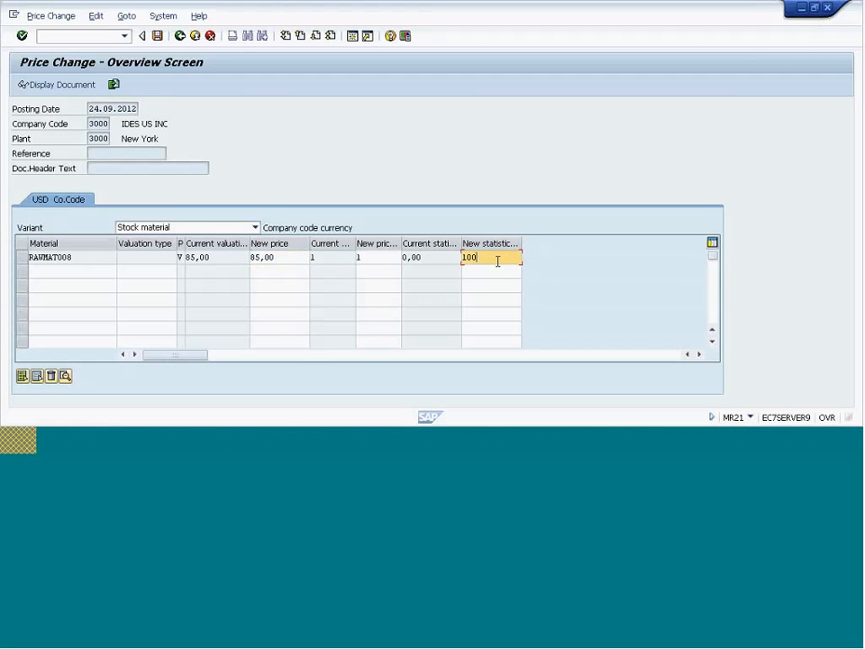
{"action": "left_click", "coordinate": [157, 37]}
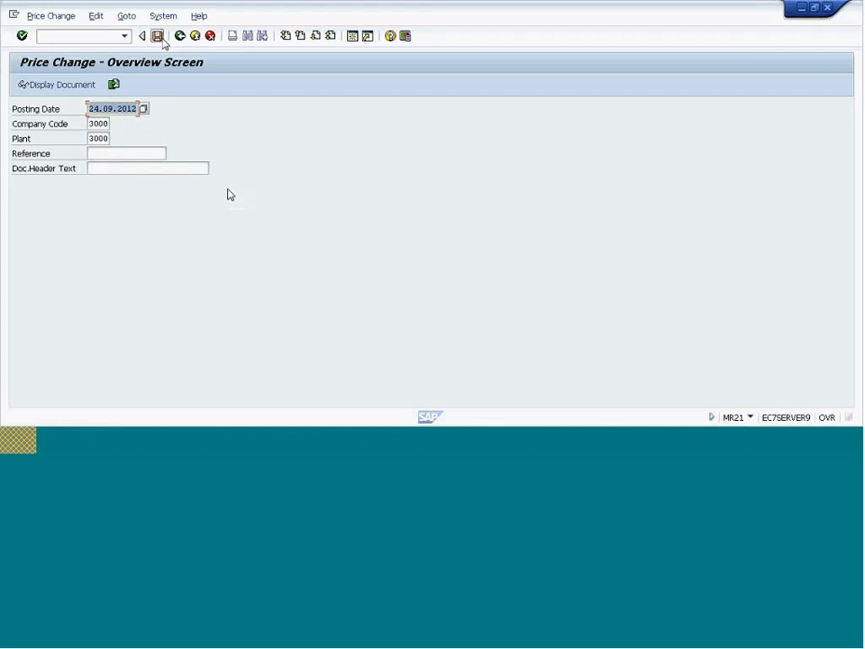
Step: Display the posted price change document, check it for accounting documents, and leave the price change transaction
{"action": "left_click", "coordinate": [40, 85]}
{"action": "key", "text": "Return"}
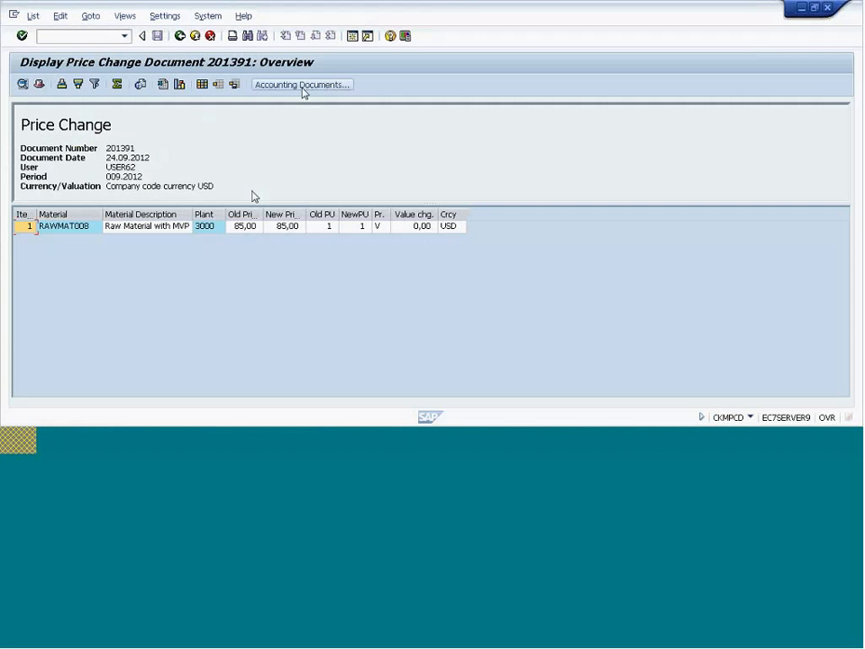
{"action": "left_click", "coordinate": [303, 84]}
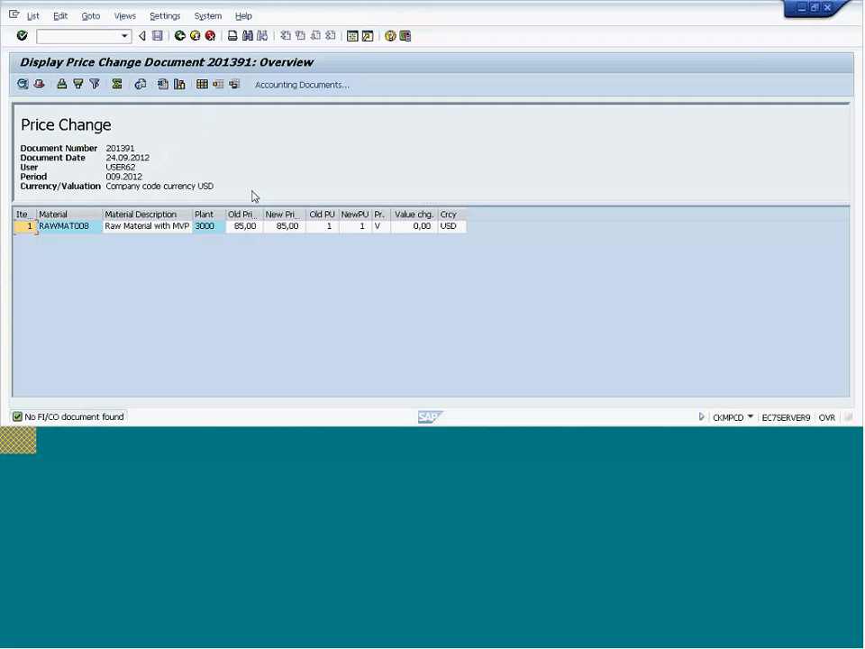
{"action": "left_click", "coordinate": [180, 36]}
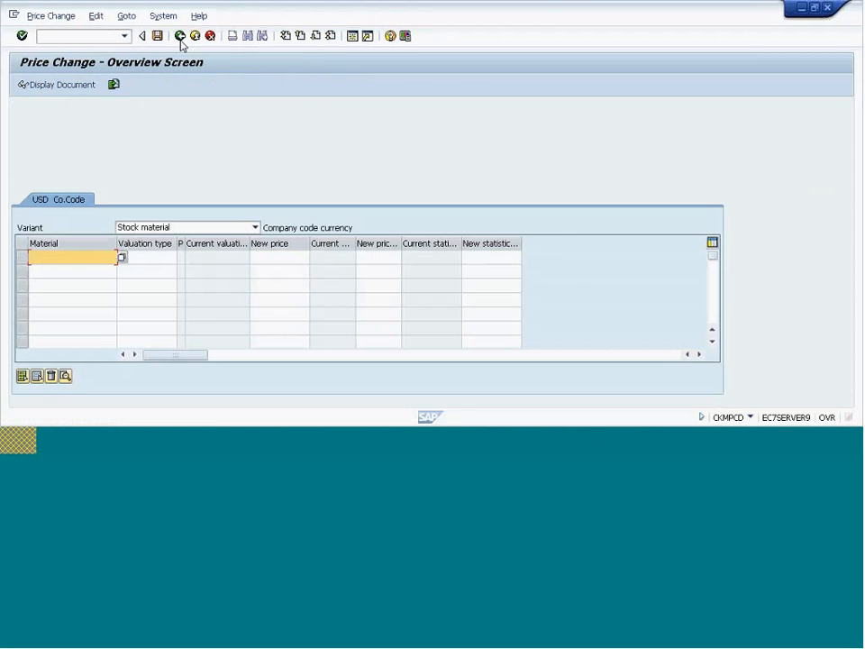
{"action": "left_click", "coordinate": [180, 36]}
Step: Start material display with MM03 and call up RAWMAT008 to reach its view selection
{"action": "left_click", "coordinate": [64, 34]}
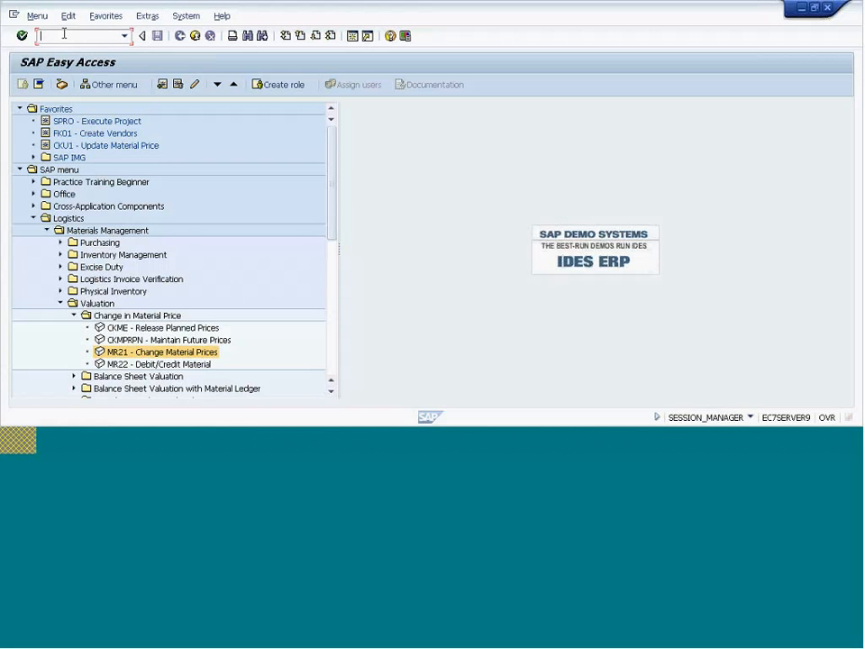
{"action": "type", "text": "/nmm03"}
{"action": "key", "text": "Return"}
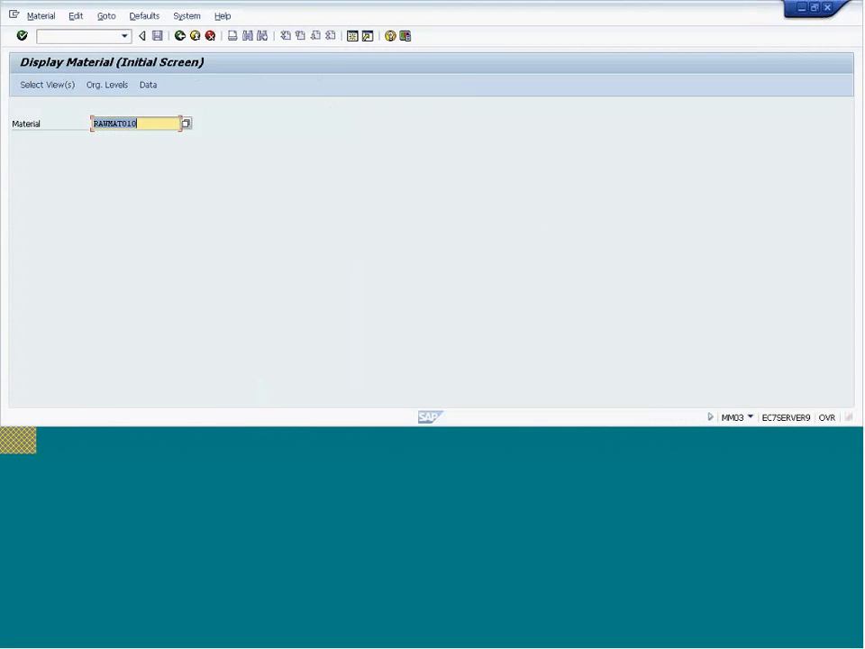
{"action": "left_click", "coordinate": [159, 122]}
{"action": "key", "text": "BackSpace"}
{"action": "key", "text": "BackSpace"}
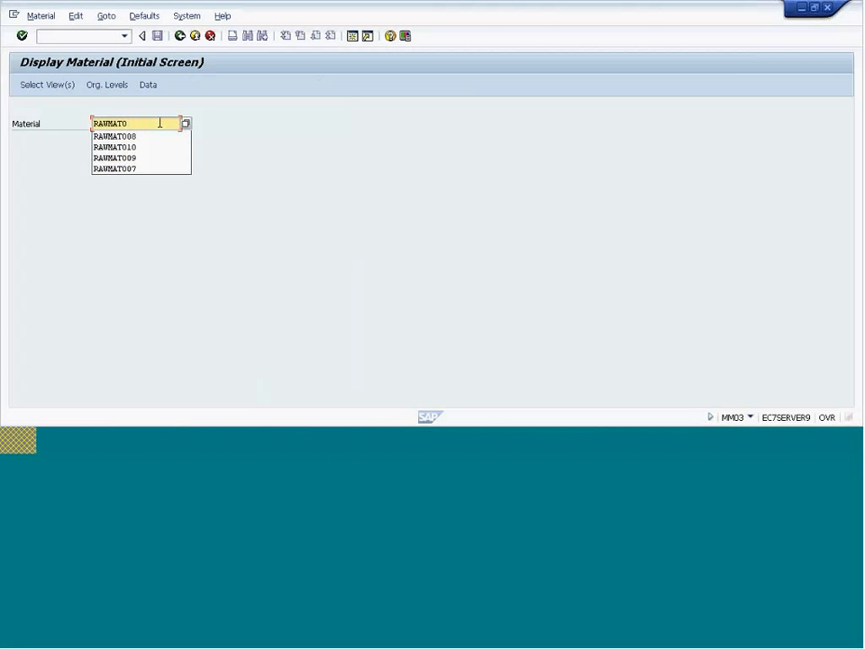
{"action": "type", "text": "8"}
{"action": "key", "text": "Return"}
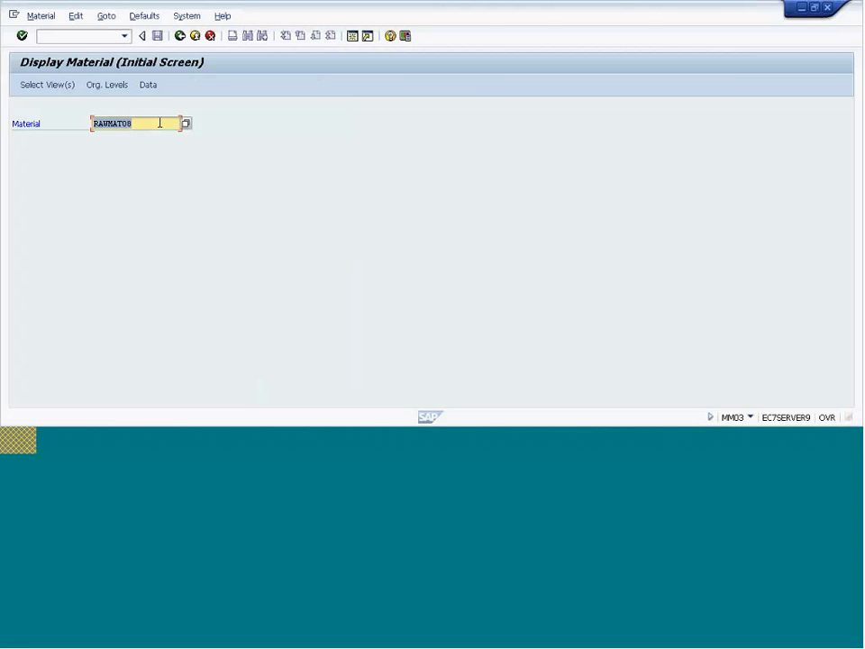
{"action": "key", "text": "BackSpace"}
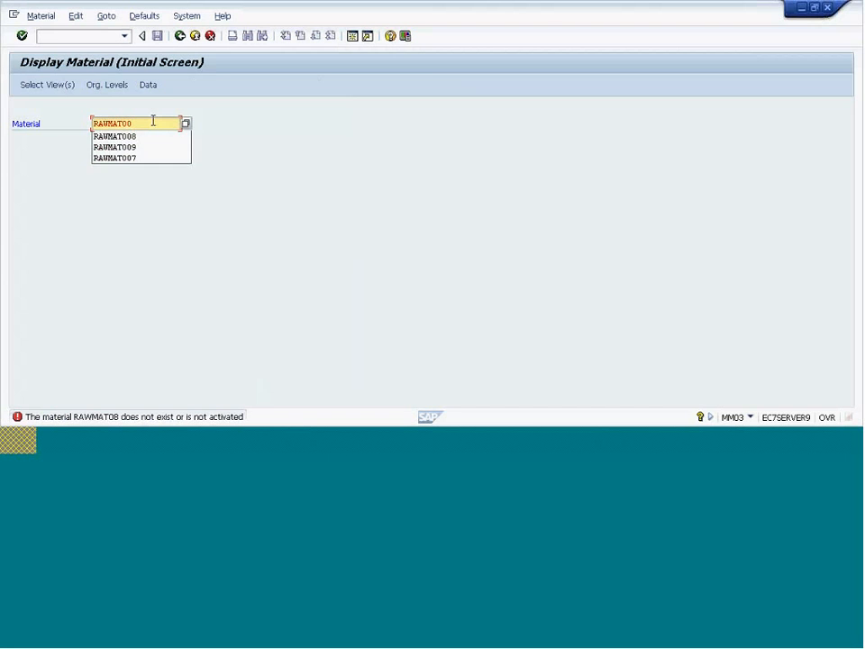
{"action": "type", "text": "0"}
{"action": "left_click", "coordinate": [134, 137]}
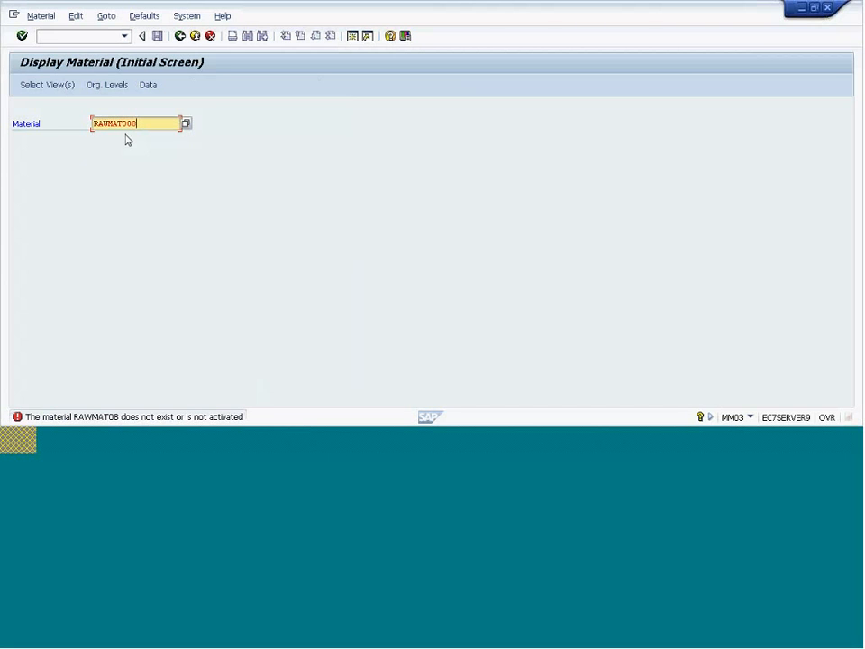
{"action": "key", "text": "Return"}
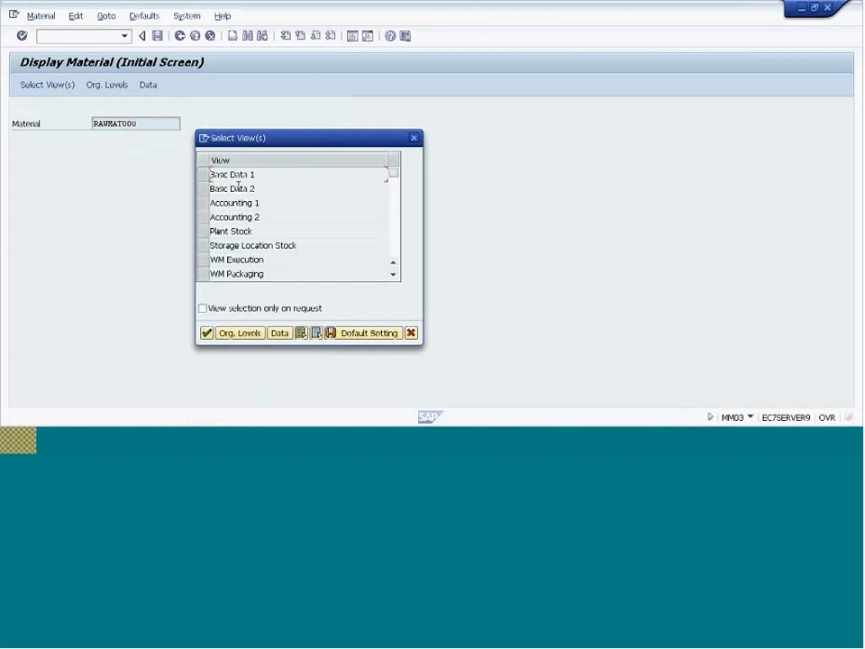
Step: Open the Accounting 1 view of RAWMAT008 for plant 3000 and examine its standard price
{"action": "left_click", "coordinate": [234, 203]}
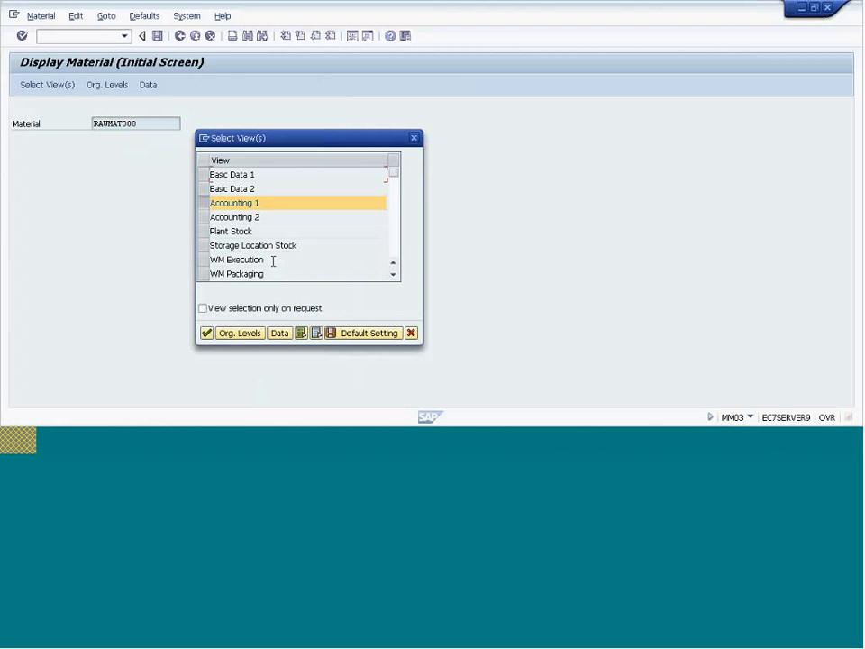
{"action": "key", "text": "Return"}
{"action": "type", "text": "3"}
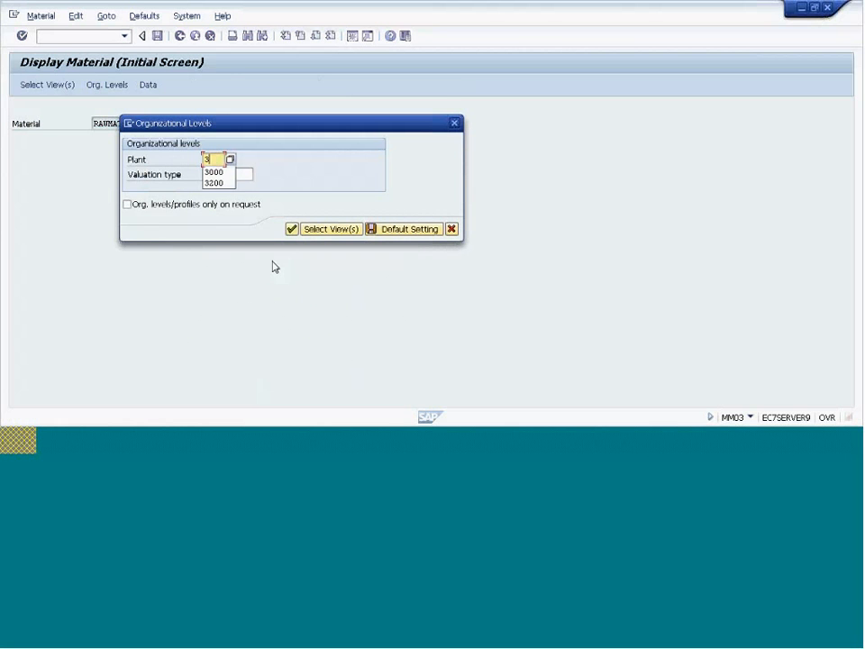
{"action": "key", "text": "Down"}
{"action": "key", "text": "Return"}
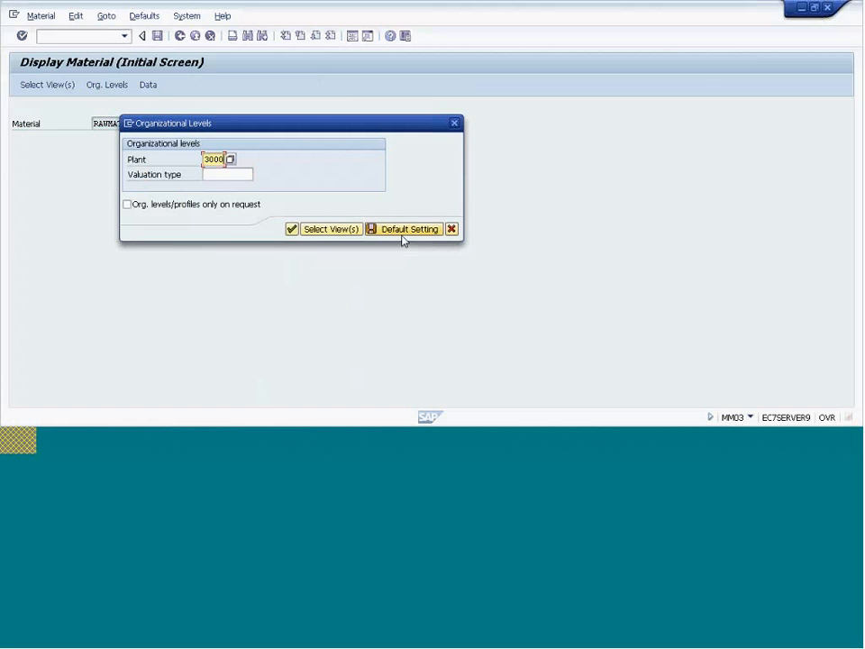
{"action": "key", "text": "Return"}
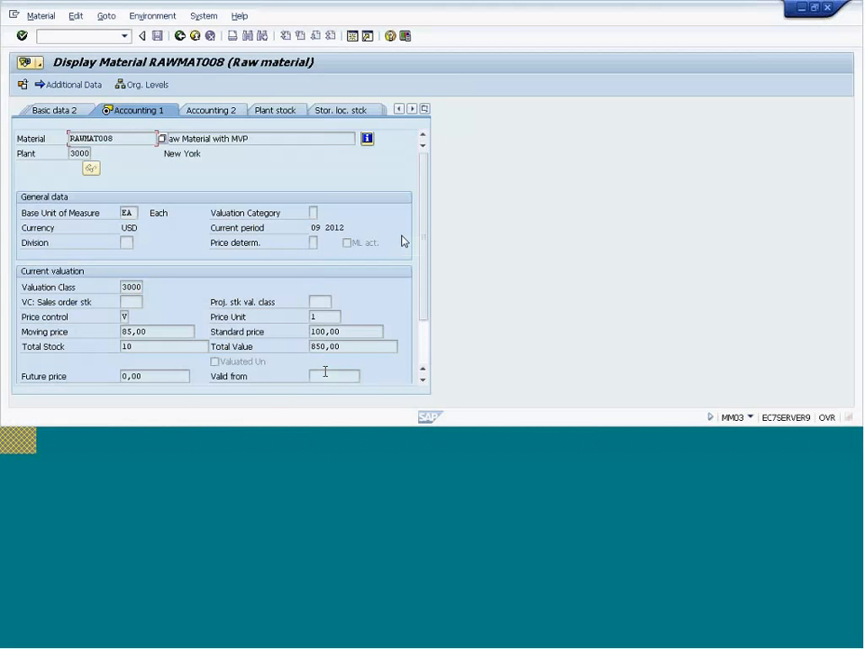
{"action": "double_click", "coordinate": [325, 331]}
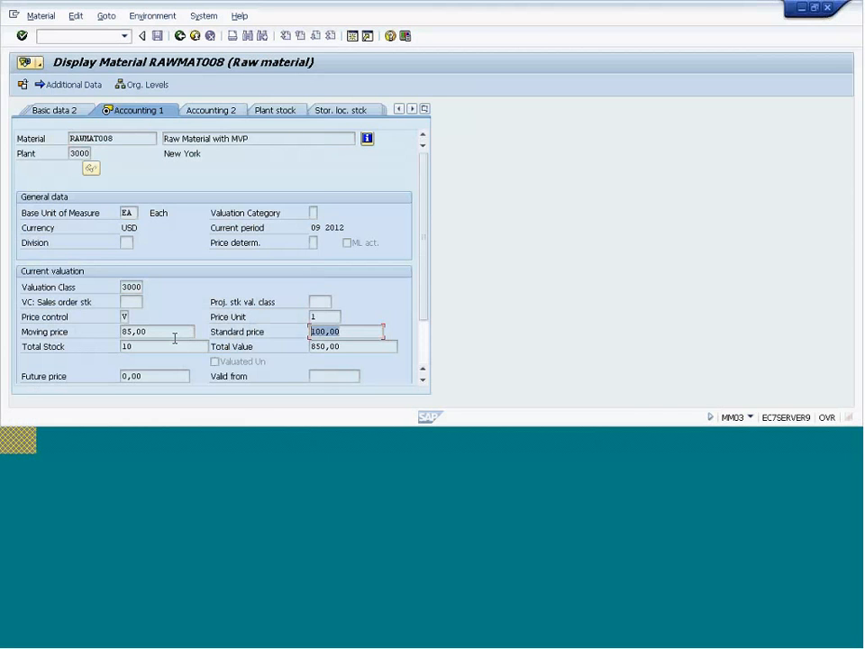
Step: Return to the Easy Access menu, start MR21 - Change Material Prices, and accept posting date 24.09.2012, company code 3000 and plant 3000
{"action": "key", "text": "alt+Tab"}
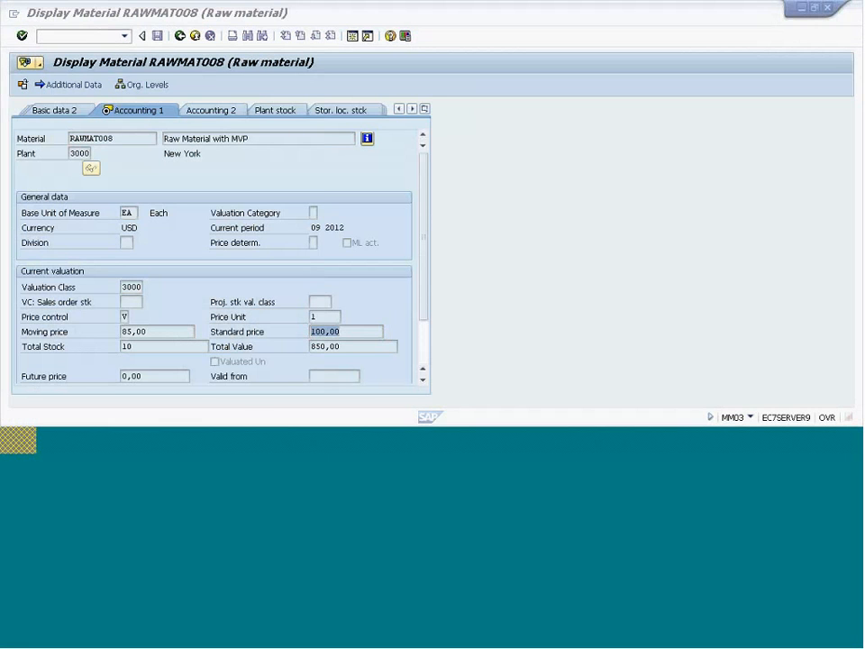
{"action": "left_click", "coordinate": [226, 397]}
{"action": "double_click", "coordinate": [171, 351]}
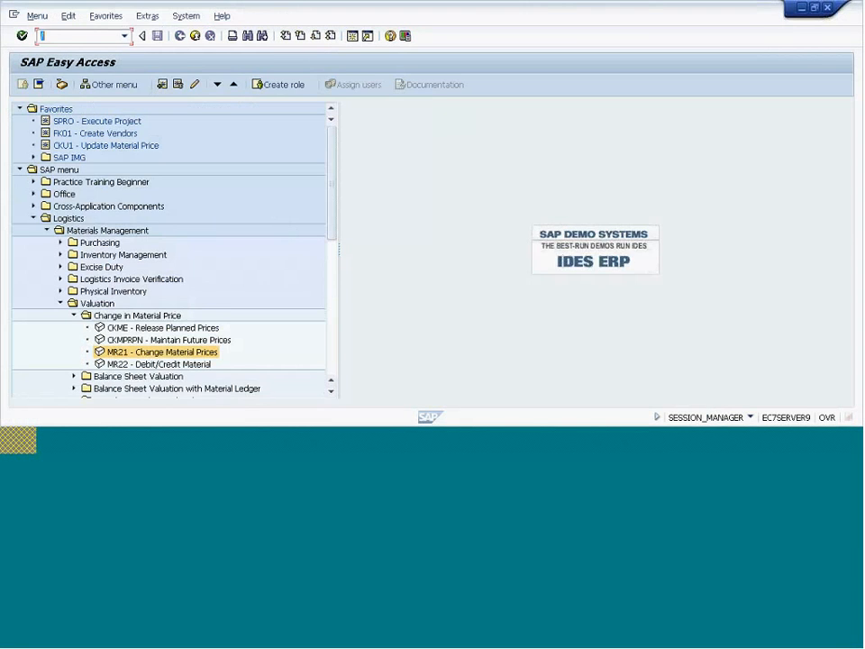
{"action": "key", "text": "Return"}
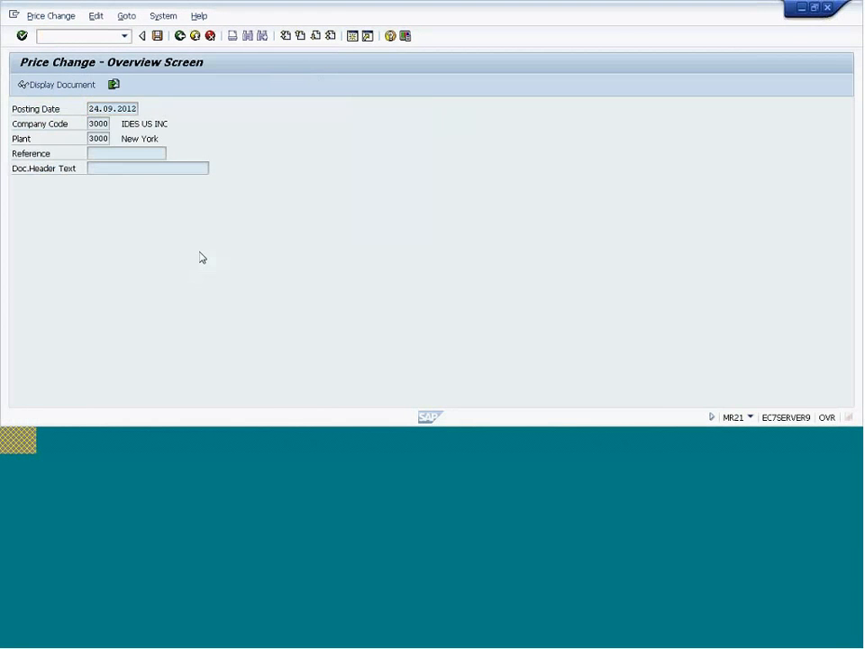
Step: Call up RAWMAT008 in the price change overview, examine its valuation and statistical prices, and leave the transaction
{"action": "left_click", "coordinate": [90, 258]}
{"action": "left_click", "coordinate": [90, 269]}
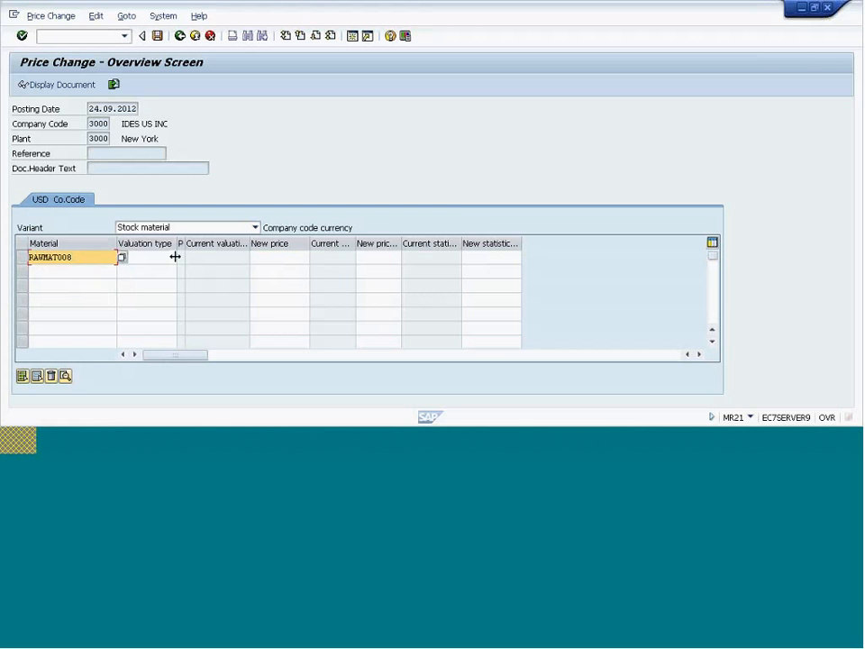
{"action": "key", "text": "Return"}
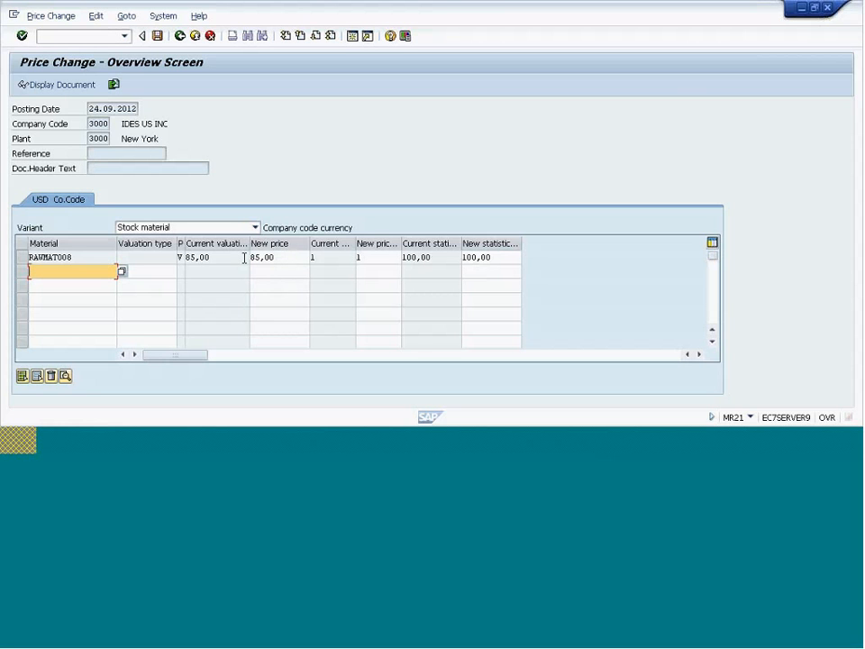
{"action": "left_click", "coordinate": [511, 257]}
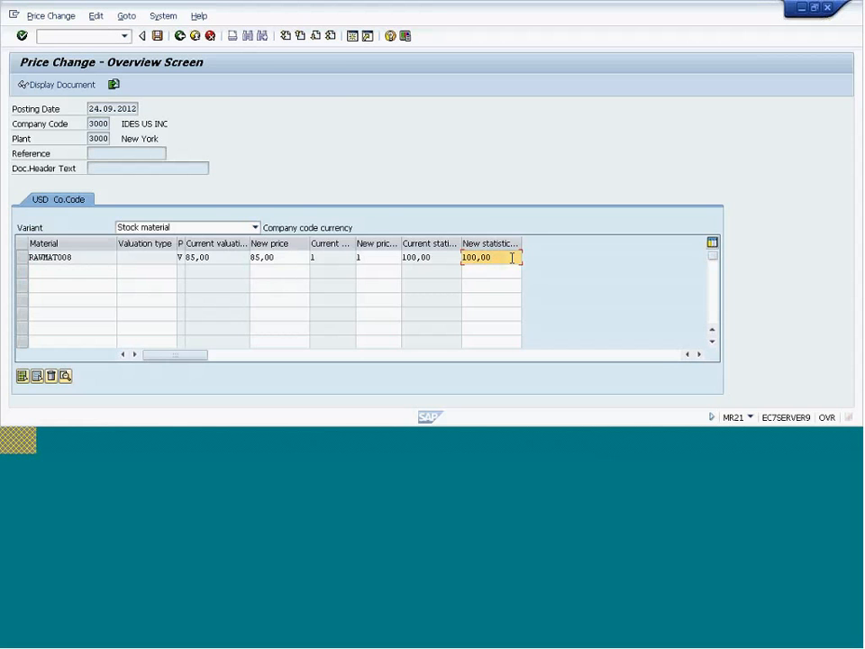
{"action": "left_click", "coordinate": [199, 38]}
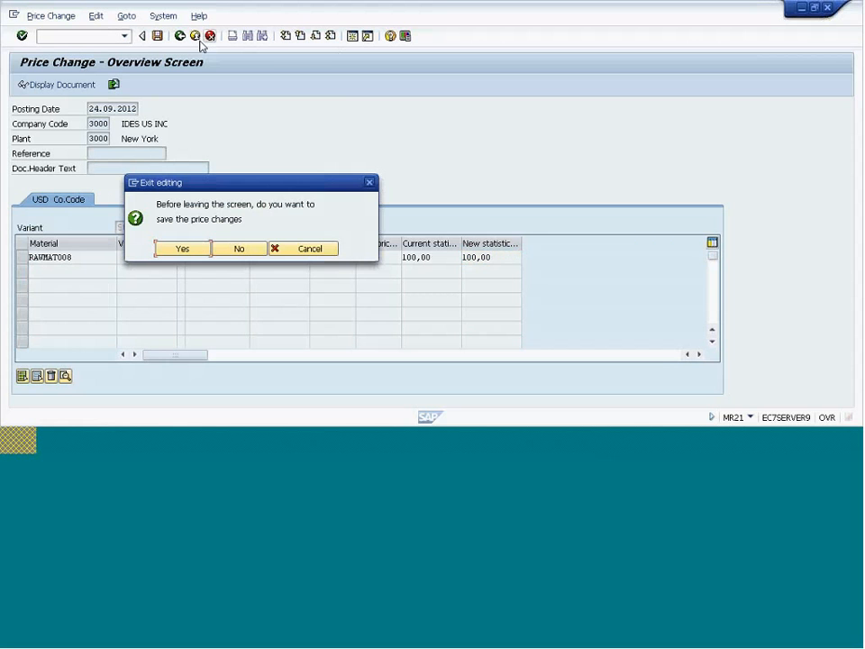
{"action": "left_click", "coordinate": [185, 248]}
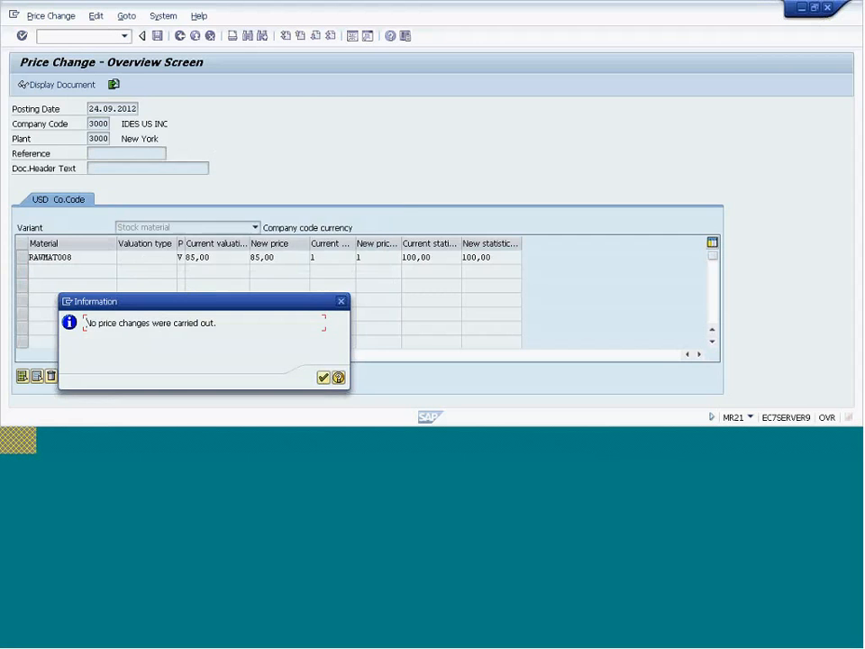
{"action": "key", "text": "Return"}
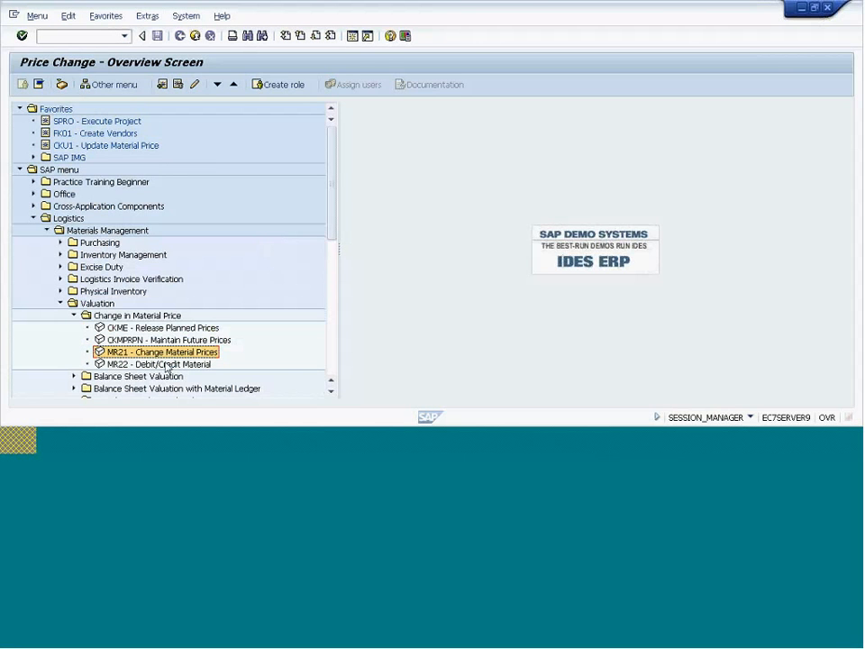
Step: Restart MR21 - Change Material Prices for plant 3000 and call up RAWMAT009 with its current and statistical prices
{"action": "double_click", "coordinate": [160, 353]}
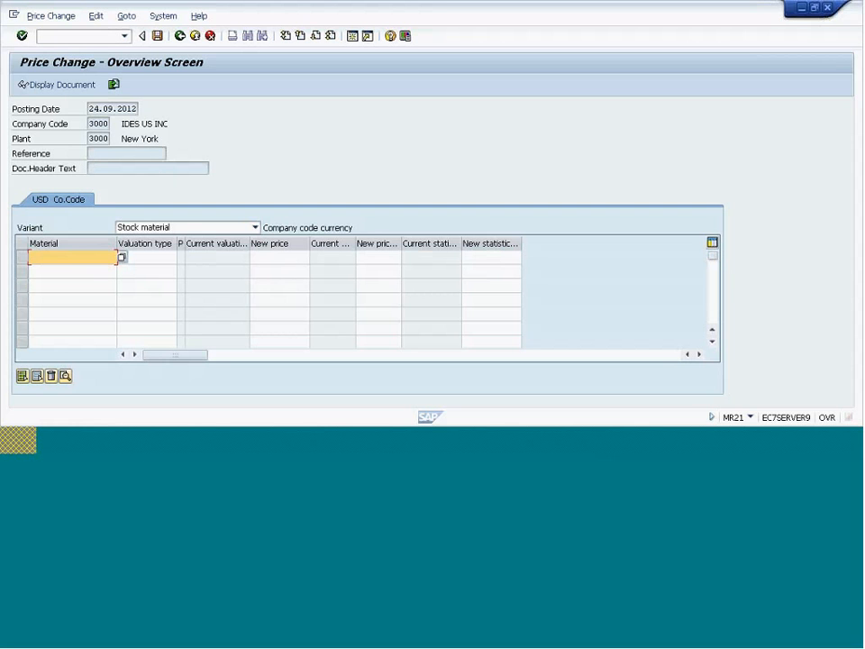
{"action": "type", "text": "RAWMAT009"}
{"action": "key", "text": "Return"}
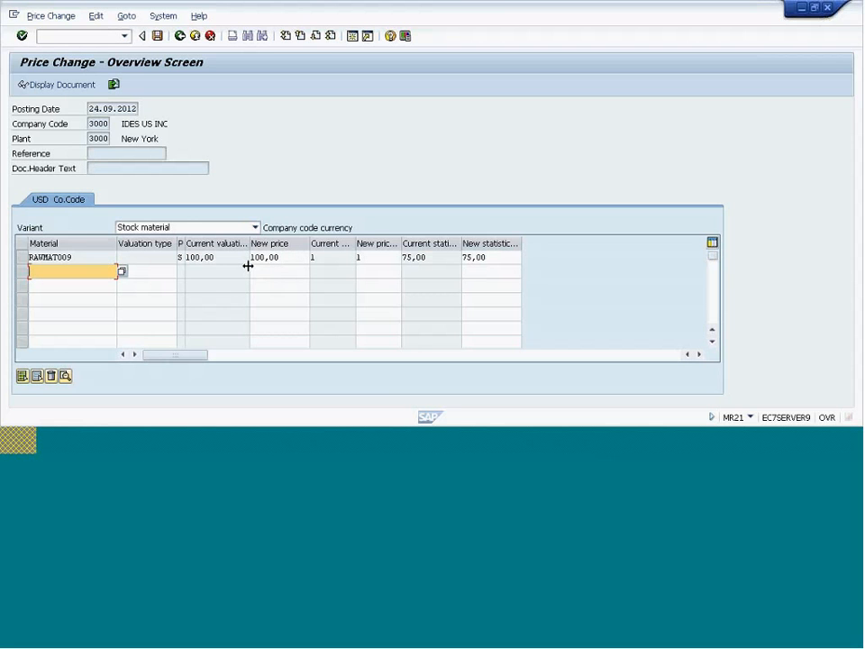
{"action": "left_click", "coordinate": [506, 257]}
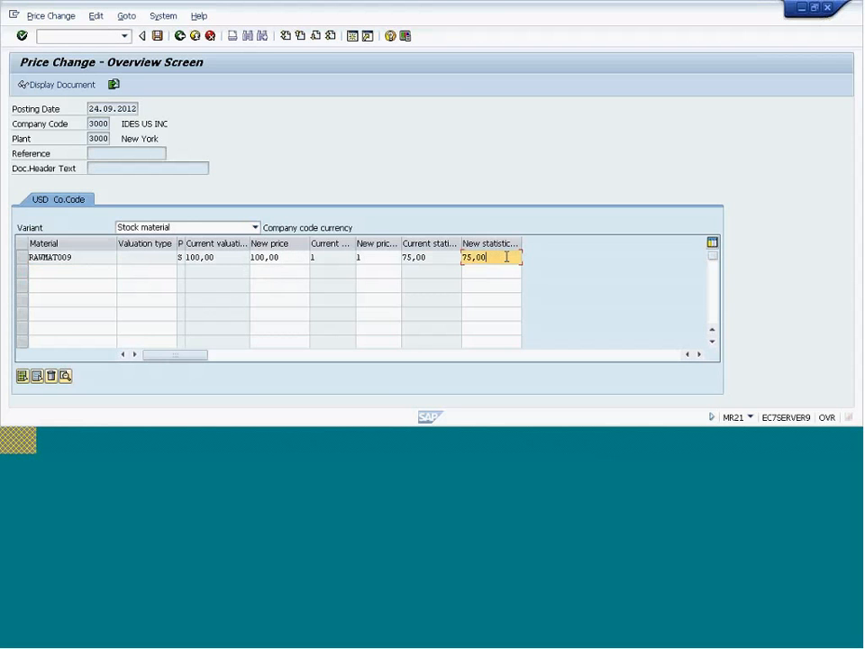
{"action": "left_click_drag", "start_coordinate": [506, 257], "coordinate": [446, 257]}
Step: Set RAWMAT009's new price to 200,00 and post the price change
{"action": "left_click", "coordinate": [302, 259]}
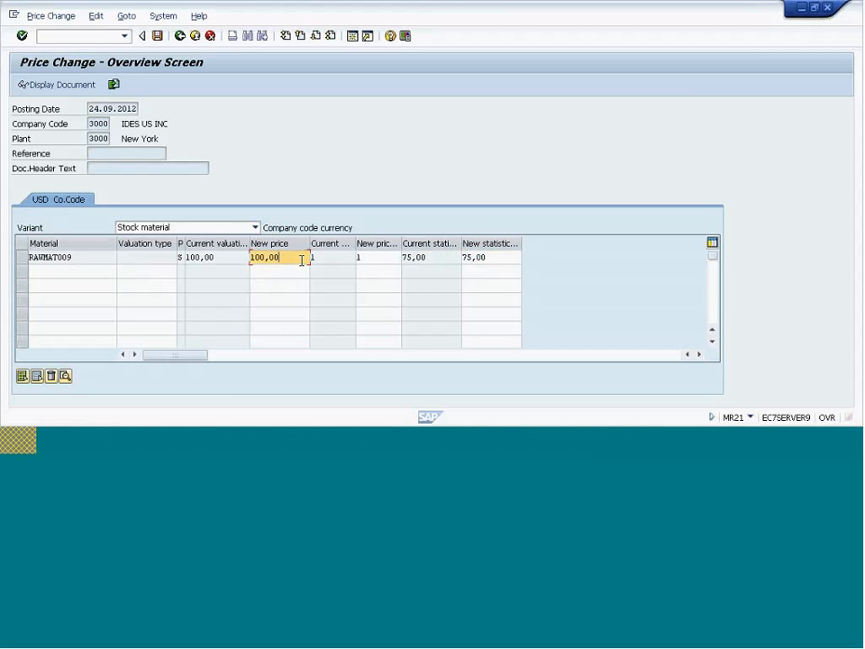
{"action": "left_click_drag", "start_coordinate": [302, 260], "coordinate": [251, 258]}
{"action": "type", "text": "2"}
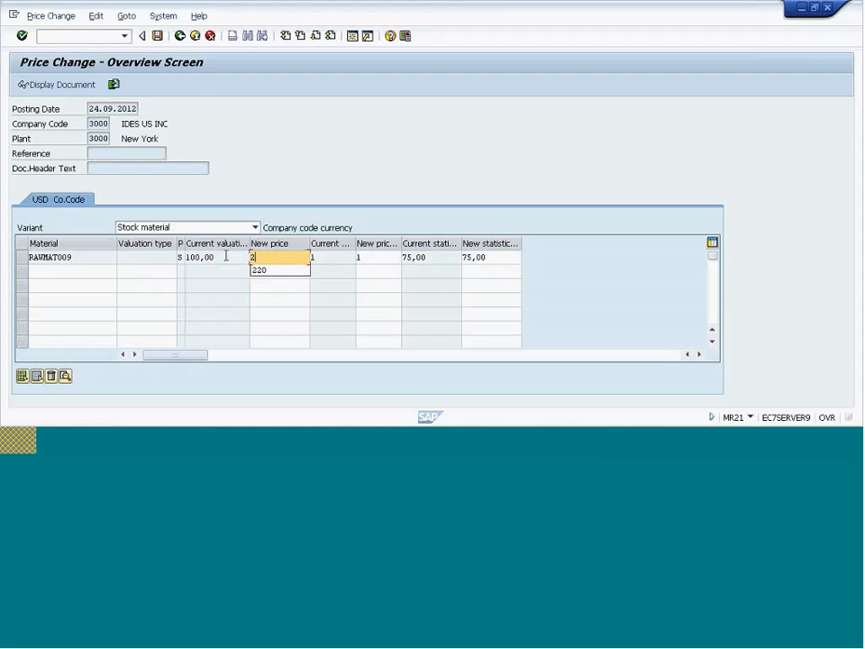
{"action": "type", "text": "00"}
{"action": "key", "text": "Return"}
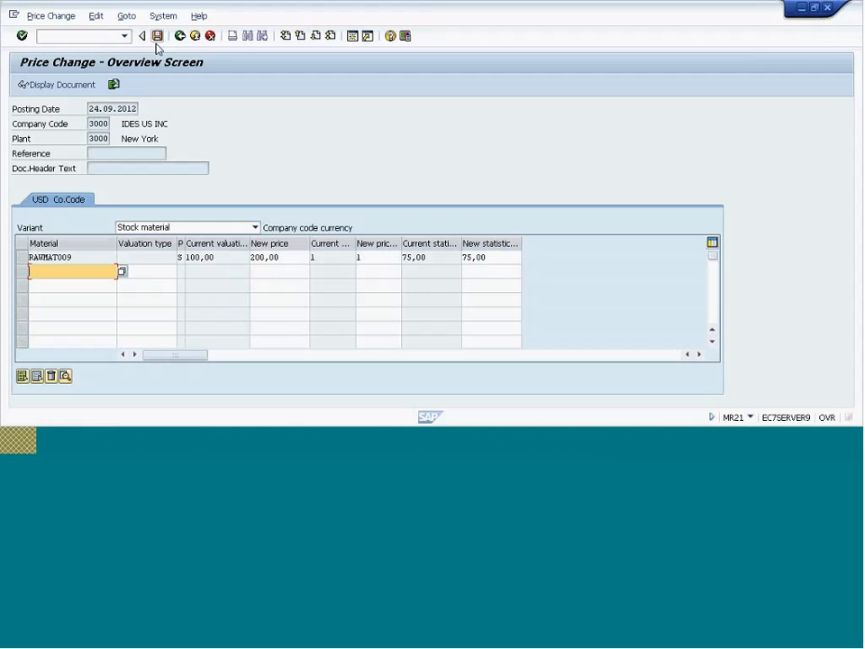
{"action": "left_click", "coordinate": [279, 257]}
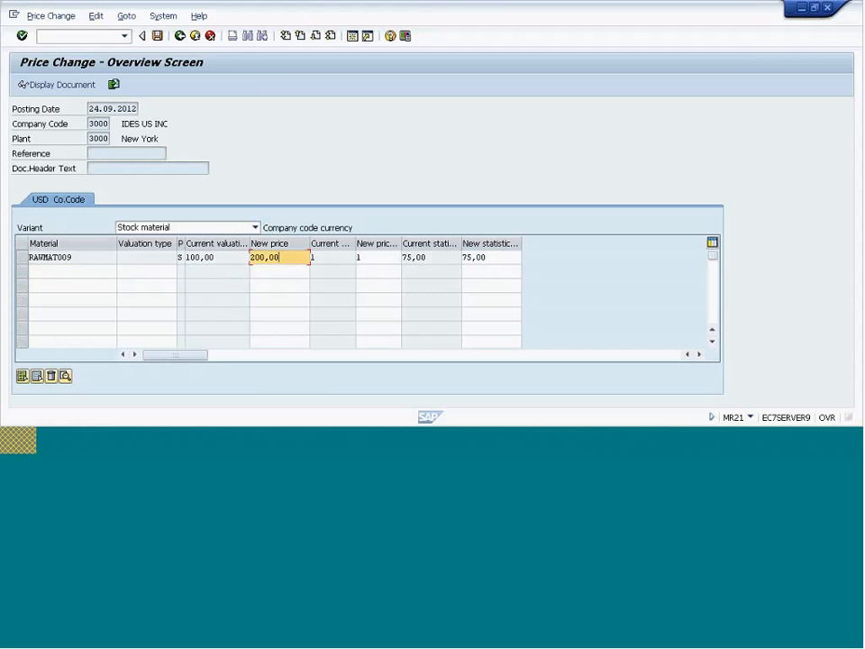
{"action": "left_click", "coordinate": [157, 37]}
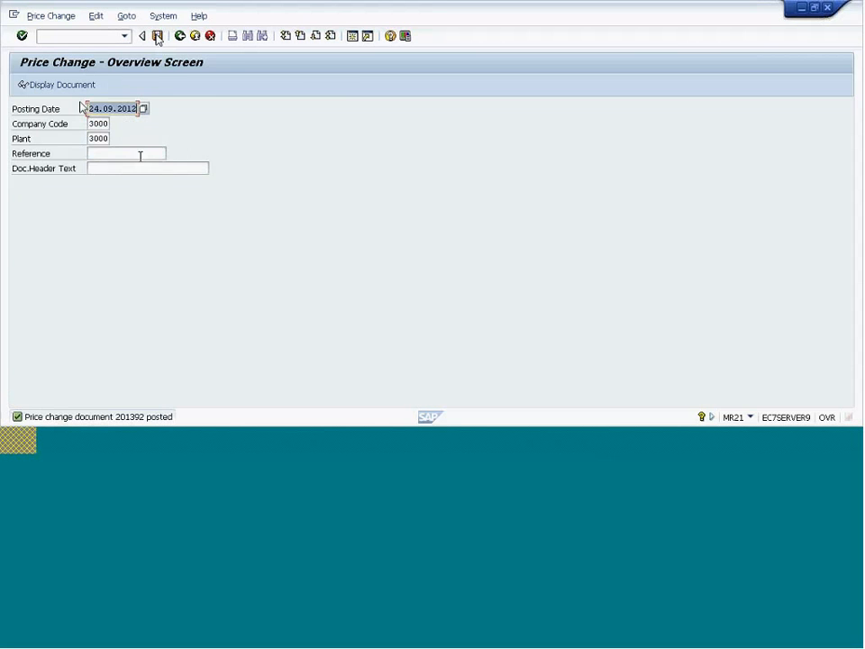
Step: Display the posted price change document, list its accounting documents, and open the accounting document to check the account postings
{"action": "left_click", "coordinate": [56, 84]}
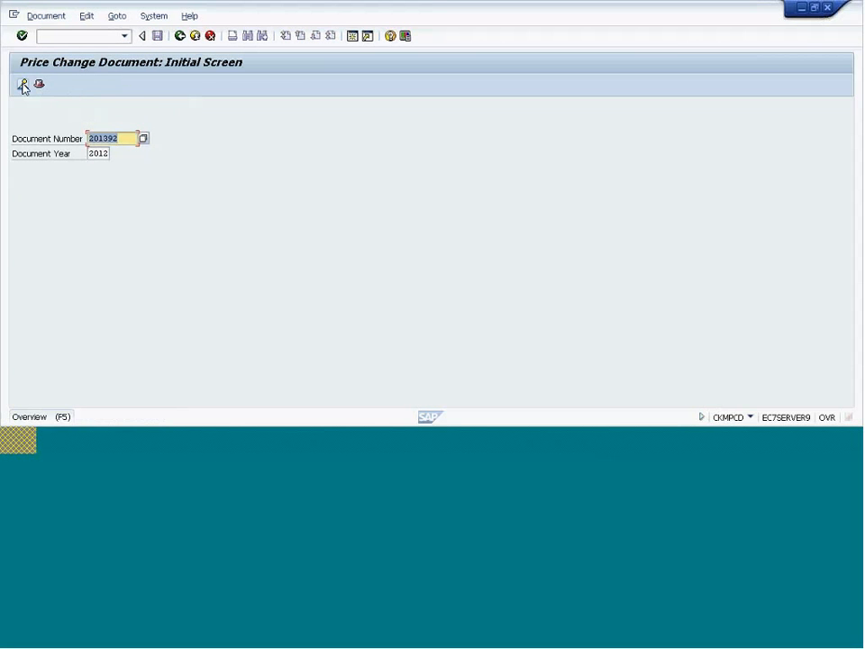
{"action": "left_click", "coordinate": [23, 84]}
{"action": "left_click", "coordinate": [288, 89]}
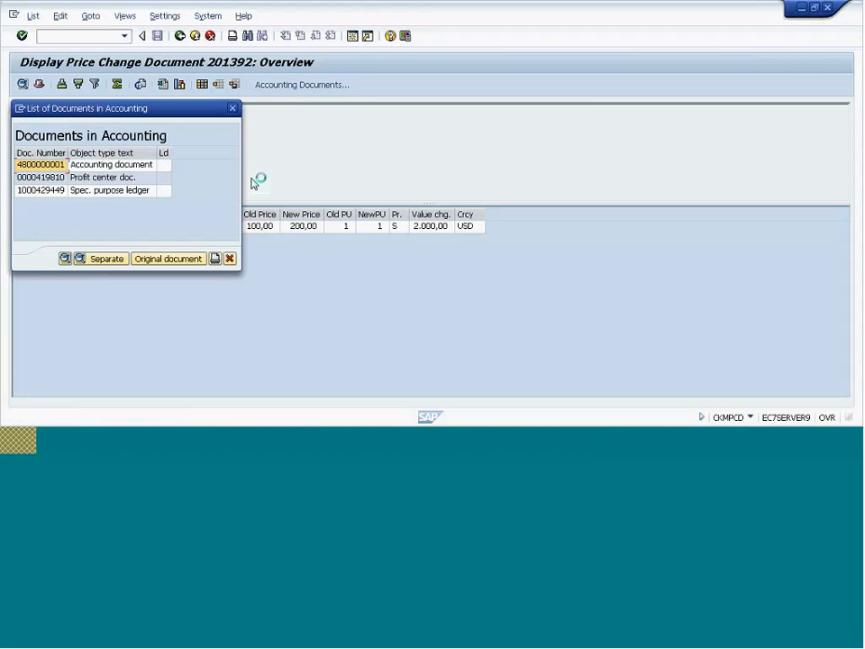
{"action": "double_click", "coordinate": [113, 166]}
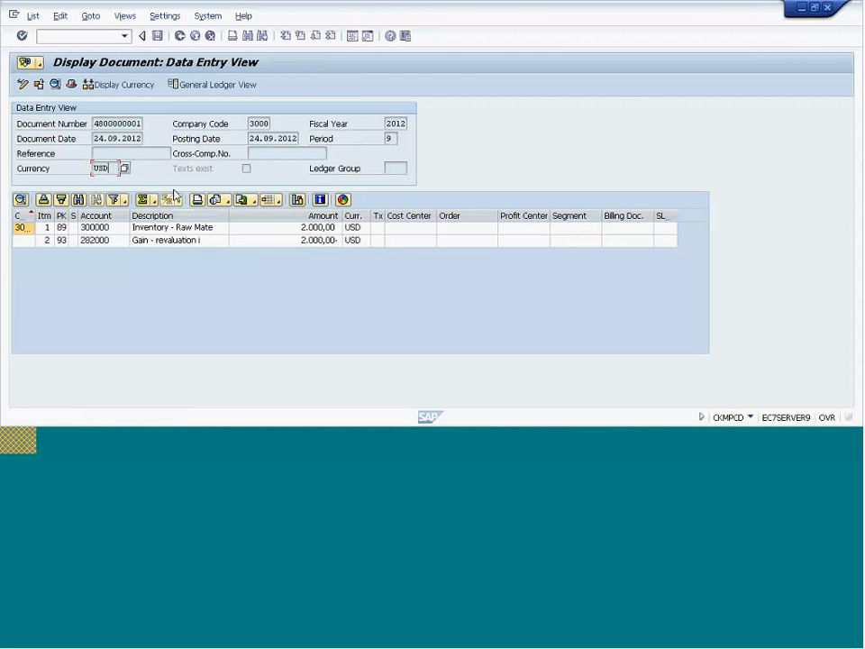